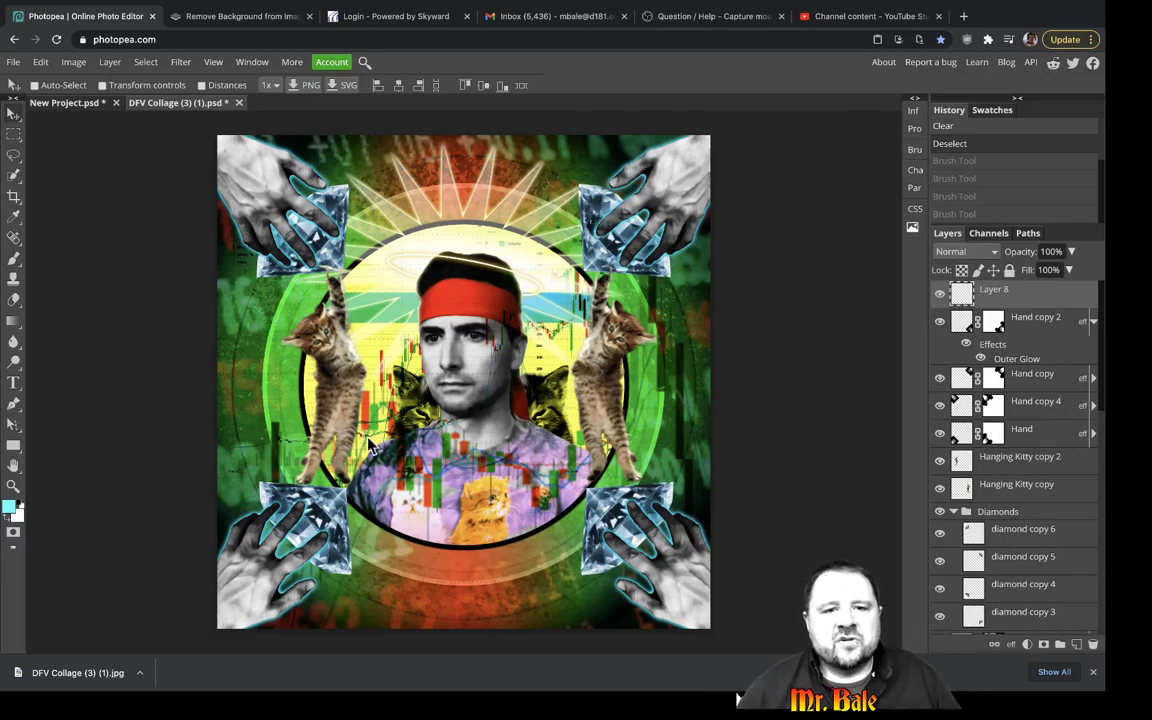
Hide the empty Layer 8 at the very top of the collage's layer stack.
scroll(1035, 450, "down", 10)
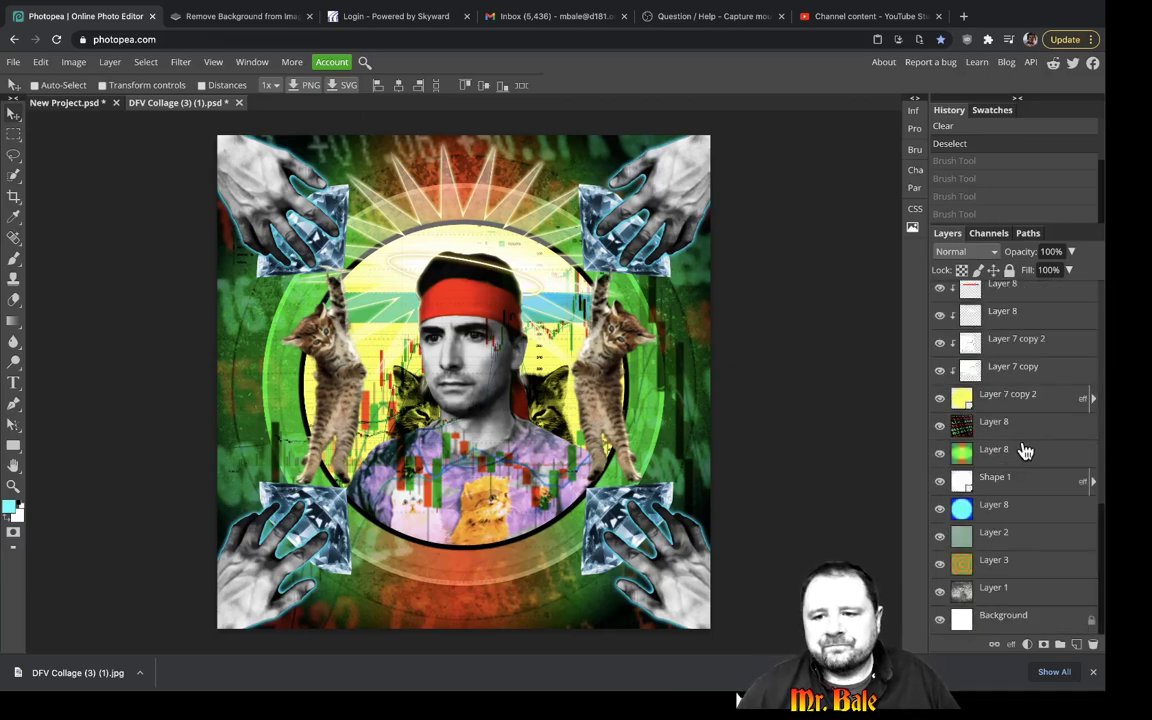
scroll(1007, 465, "up", 5)
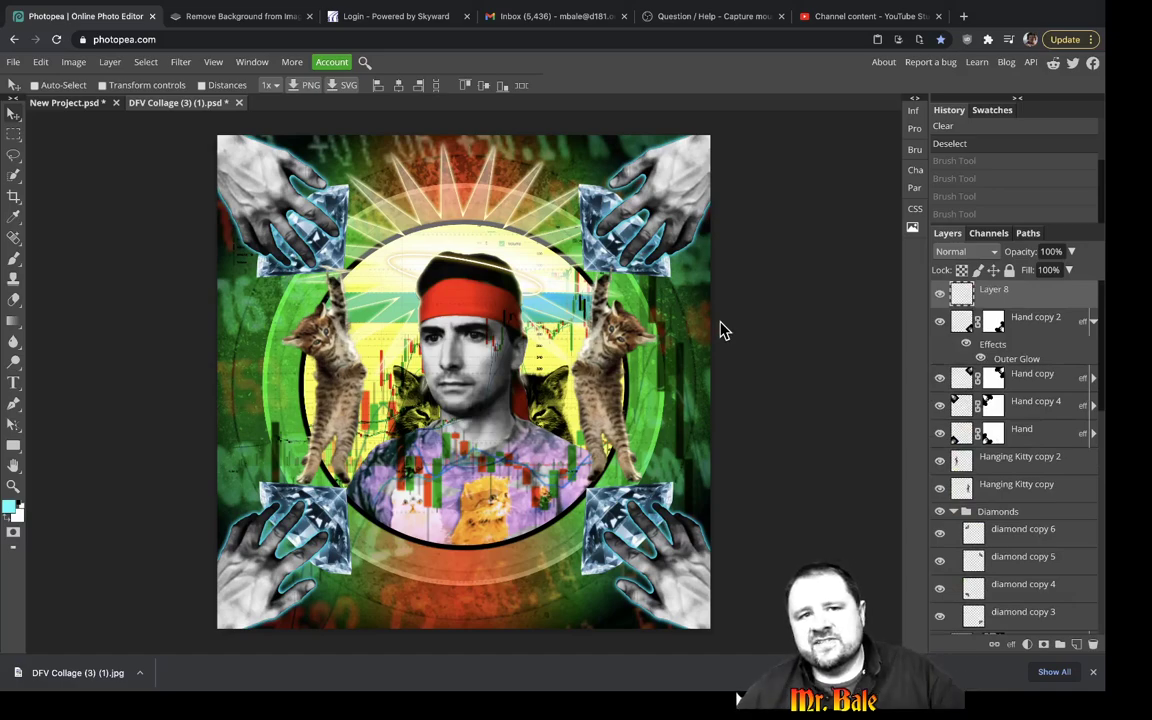
left_click(940, 294)
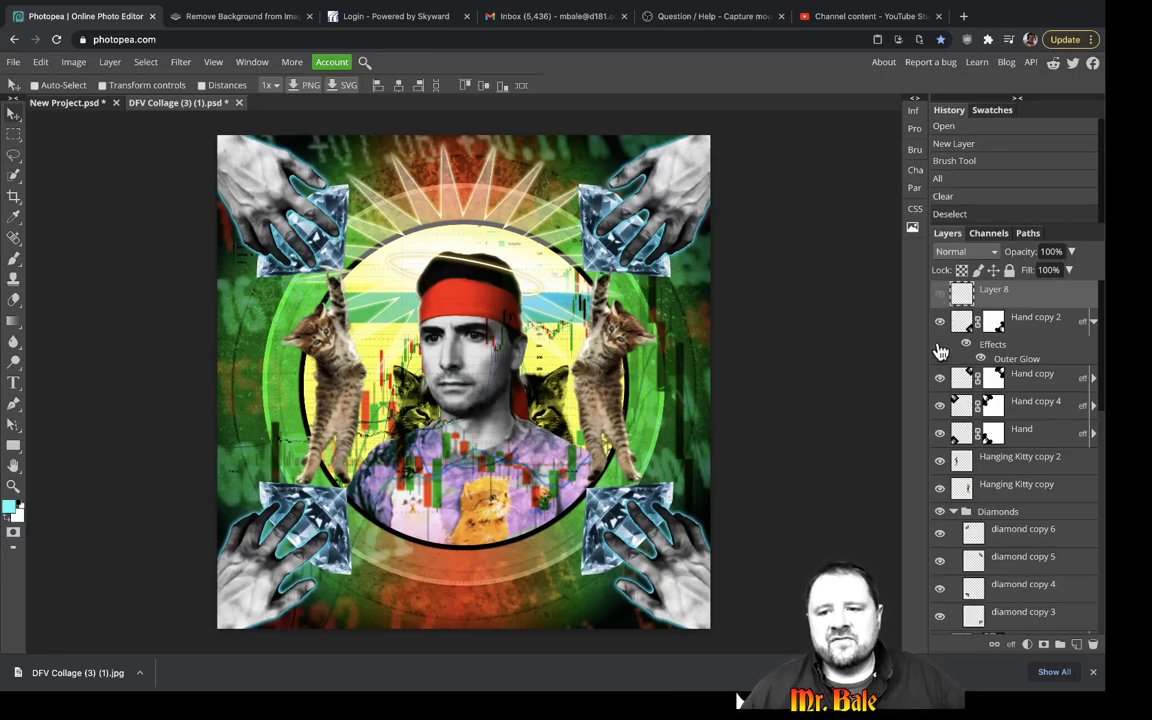
Examine the collage's whole layer stack, from the hand layers down to the background layers.
scroll(997, 437, "down", 5)
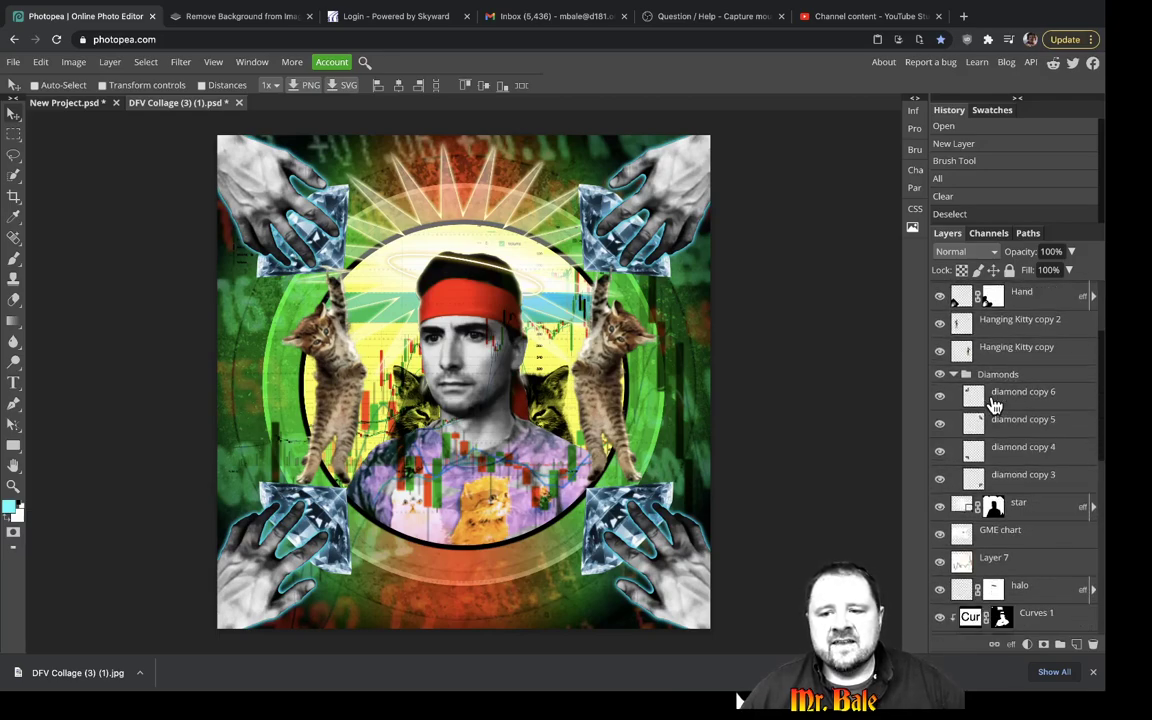
scroll(997, 403, "down", 3)
scroll(1000, 445, "down", 5)
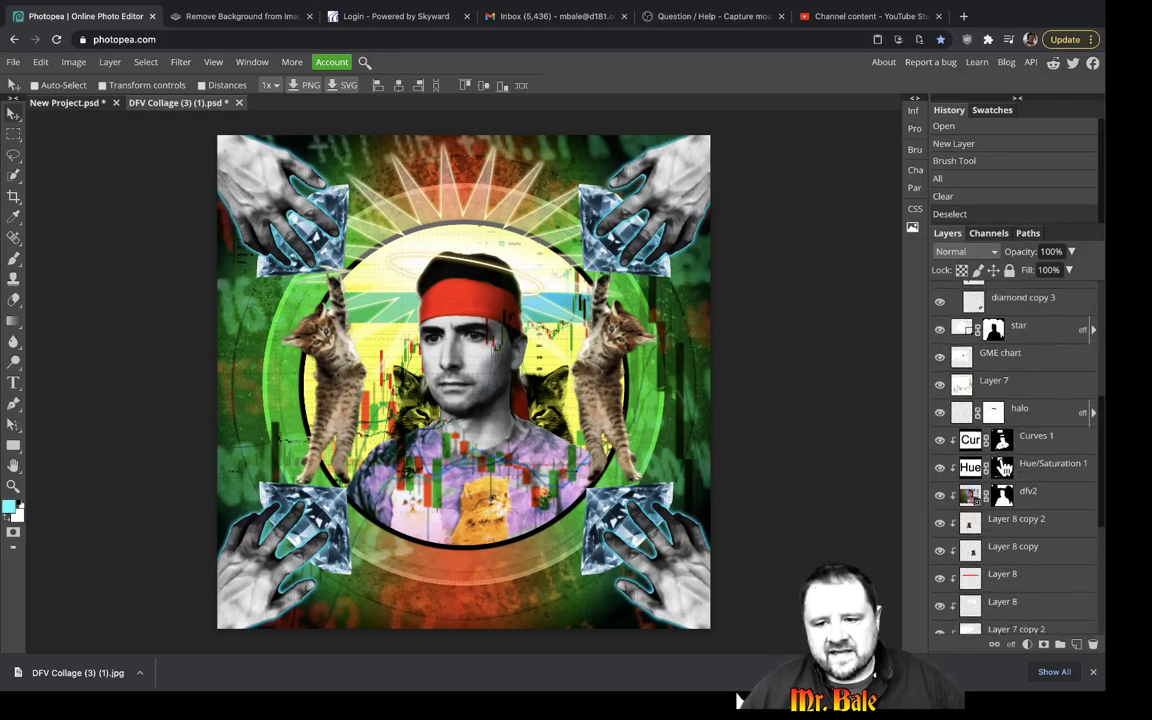
scroll(995, 455, "down", 3)
scroll(1027, 605, "up", 6)
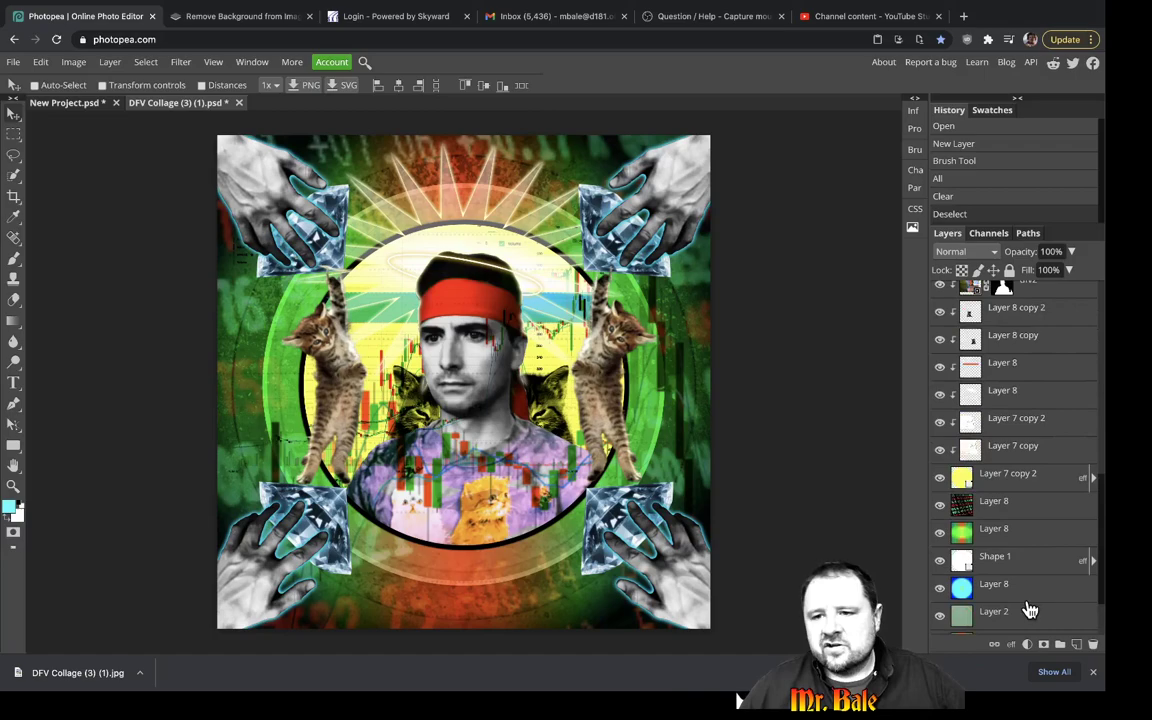
scroll(1025, 598, "up", 10)
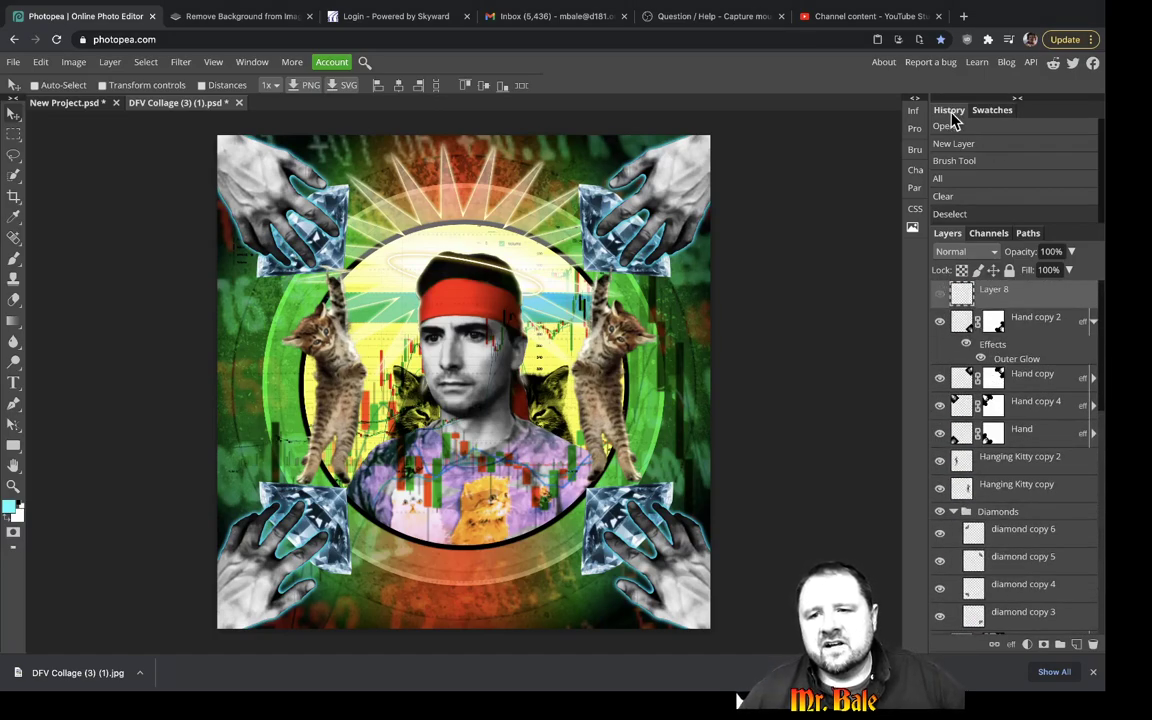
scroll(1028, 496, "down", 6)
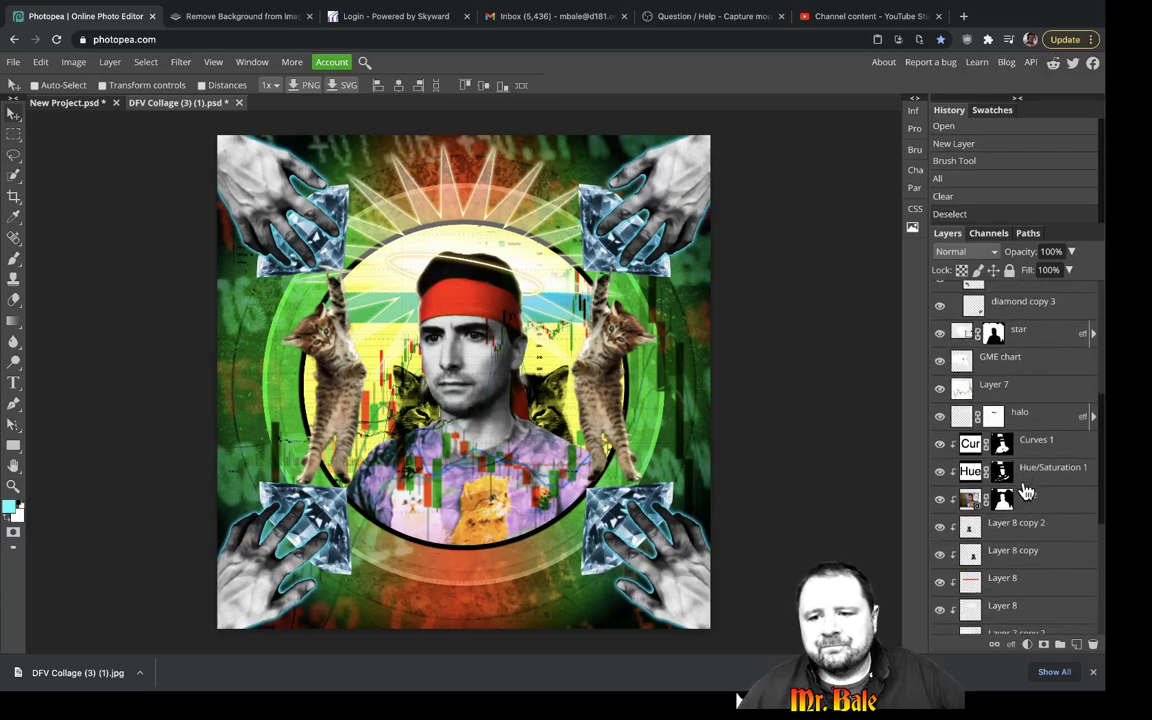
scroll(1028, 490, "down", 5)
scroll(1020, 488, "up", 10)
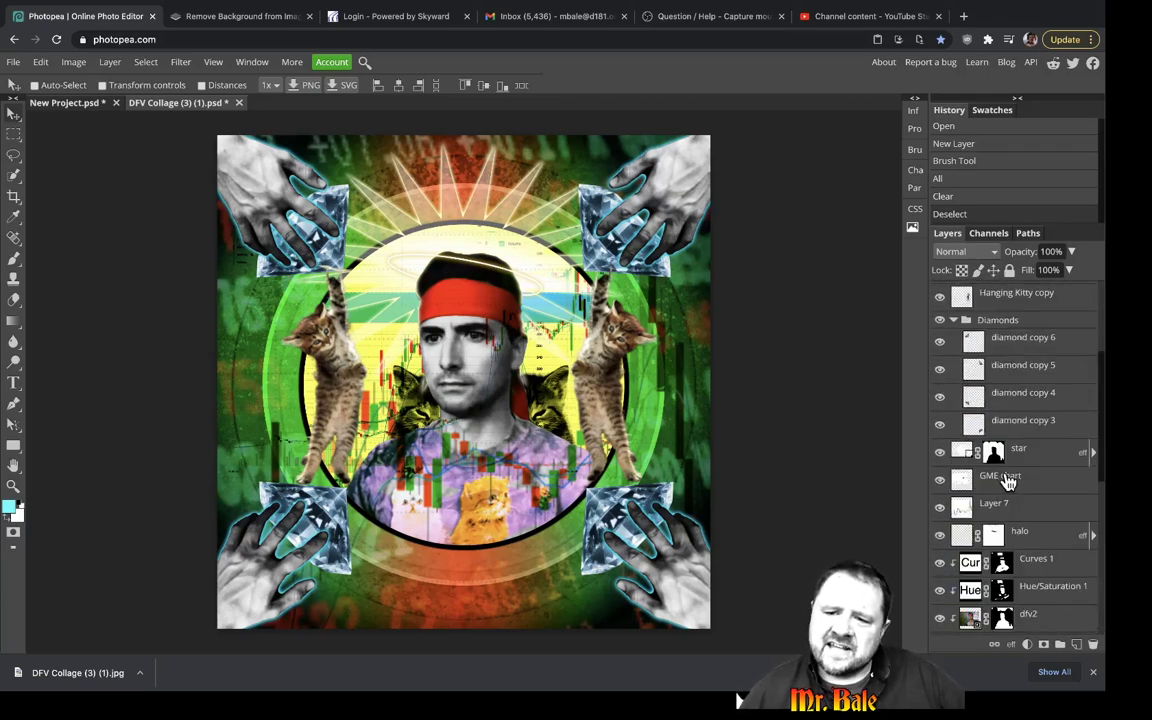
scroll(1008, 482, "up", 5)
Check the naming of the hand and Hanging Kitty layers, opening the Hand layer's name for editing.
left_click(1016, 322)
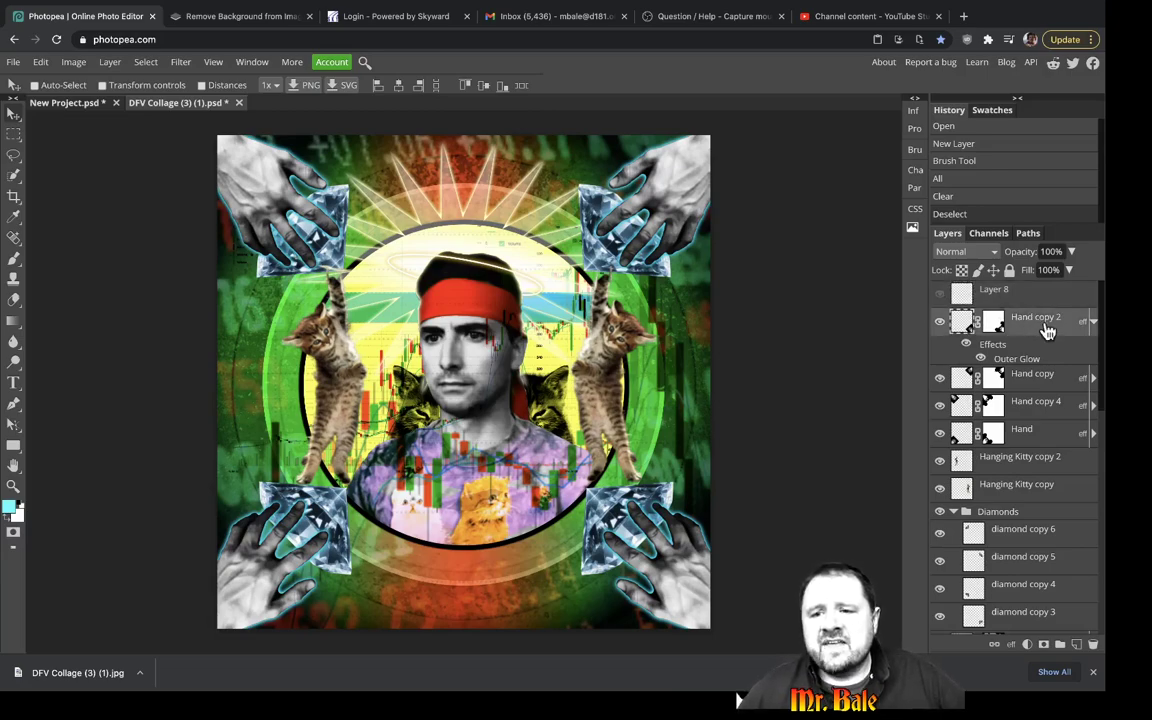
left_click(1018, 464)
scroll(1020, 470, "down", 1)
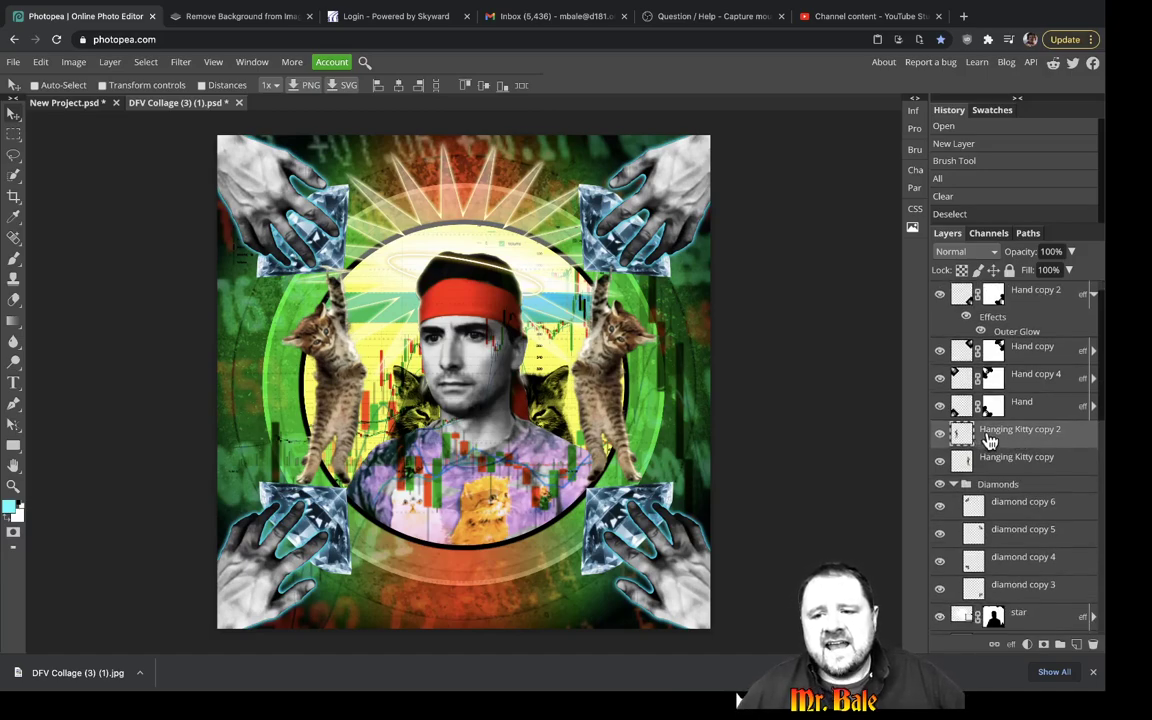
scroll(1022, 440, "up", 1)
left_click(1024, 433)
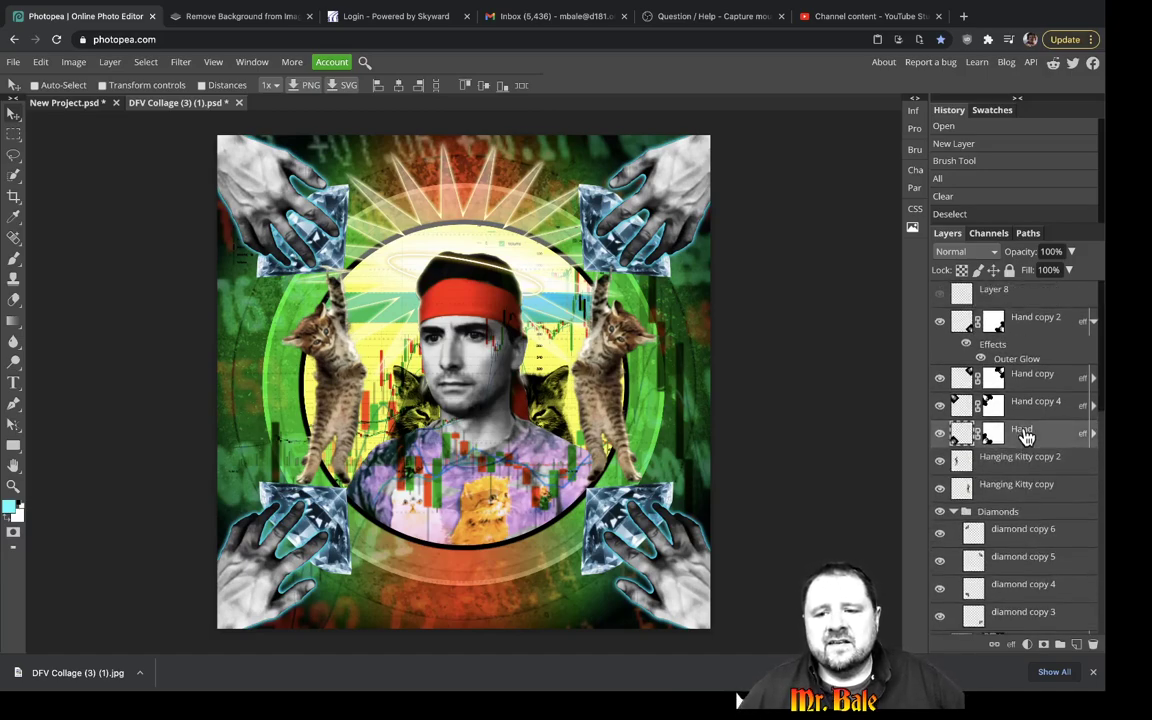
double_click(1023, 431)
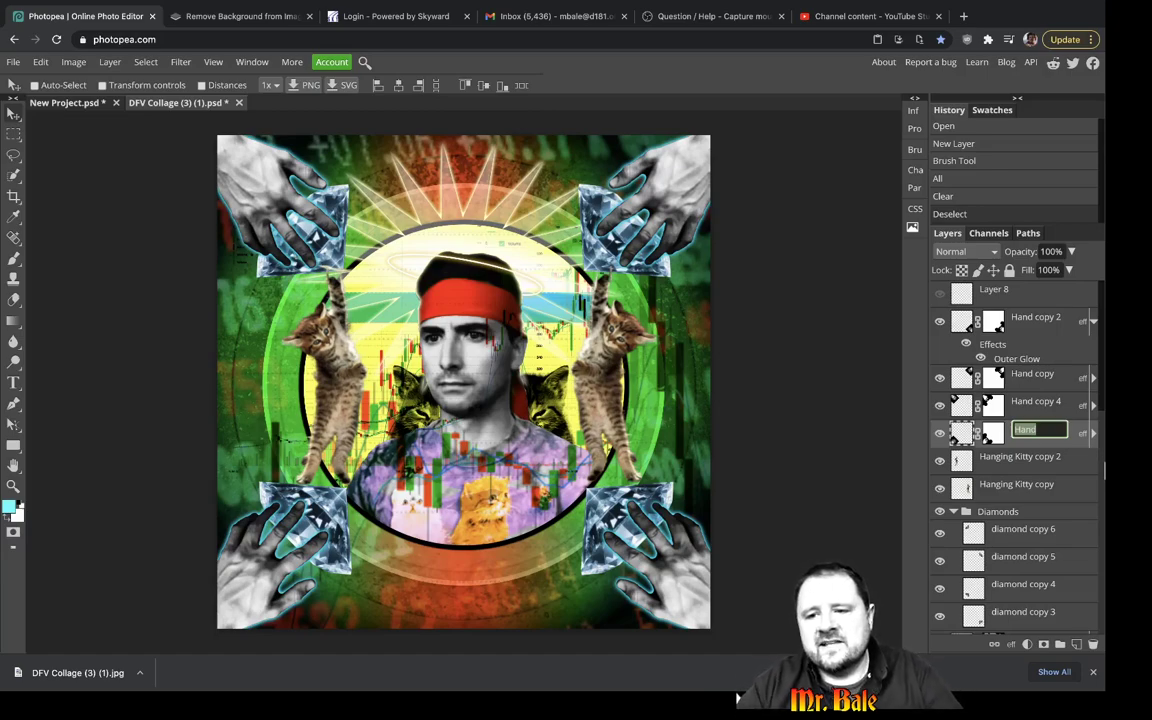
left_click(1024, 380)
Toggle Hanging Kitty copy 2, the Diamonds group and the star layer off and on to check what each contributes.
left_click(940, 461)
left_click(941, 464)
scroll(1050, 470, "down", 2)
left_click(942, 427)
left_click(942, 427)
scroll(990, 480, "down", 2)
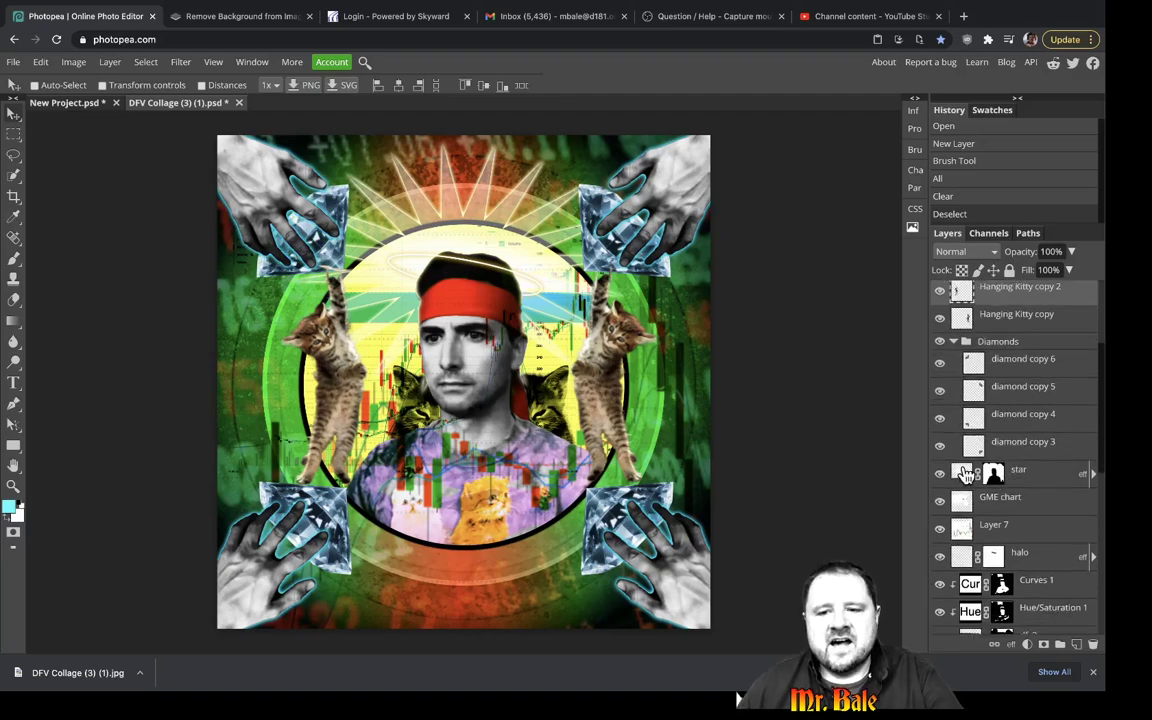
left_click(941, 476)
left_click(941, 476)
left_click(941, 476)
left_click(941, 476)
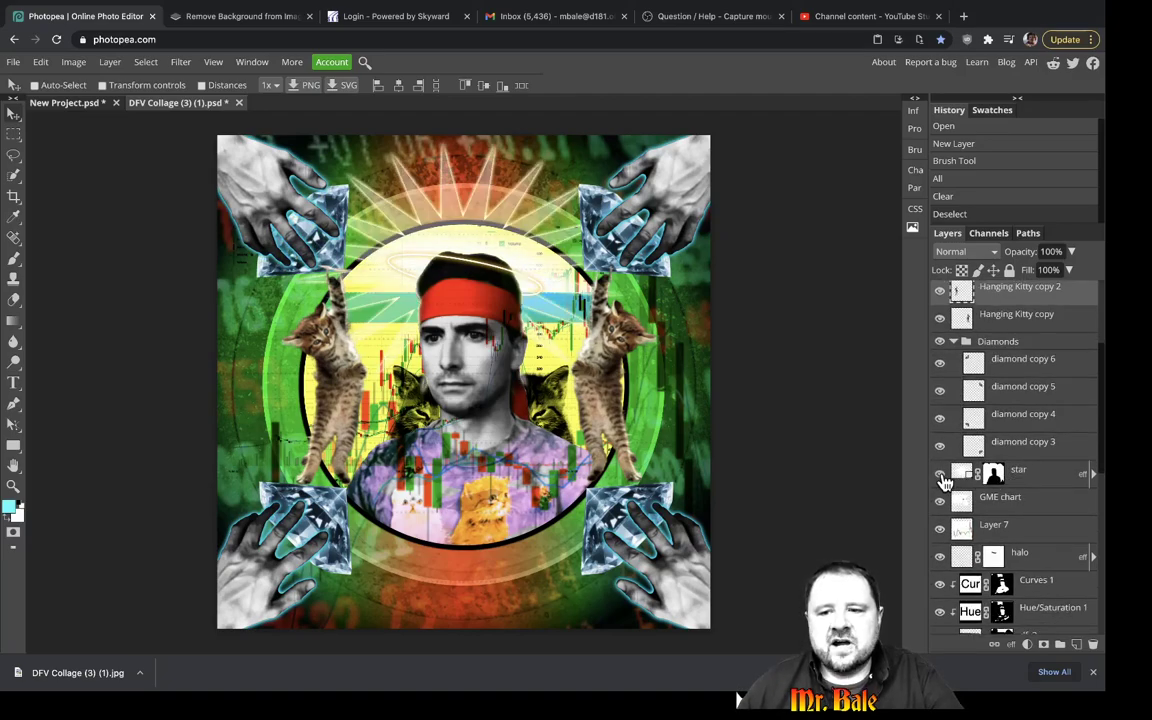
Hide the four hand layers and both Hanging Kitty layers.
scroll(944, 400, "up", 4)
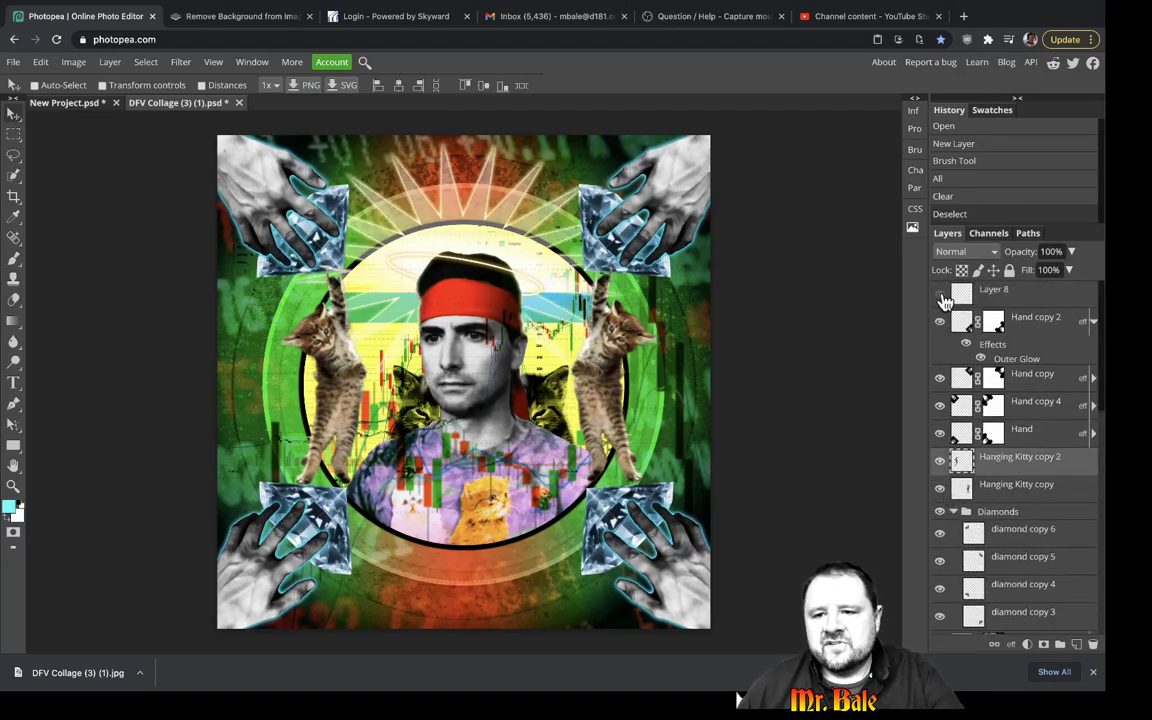
left_click(939, 322)
left_click(939, 378)
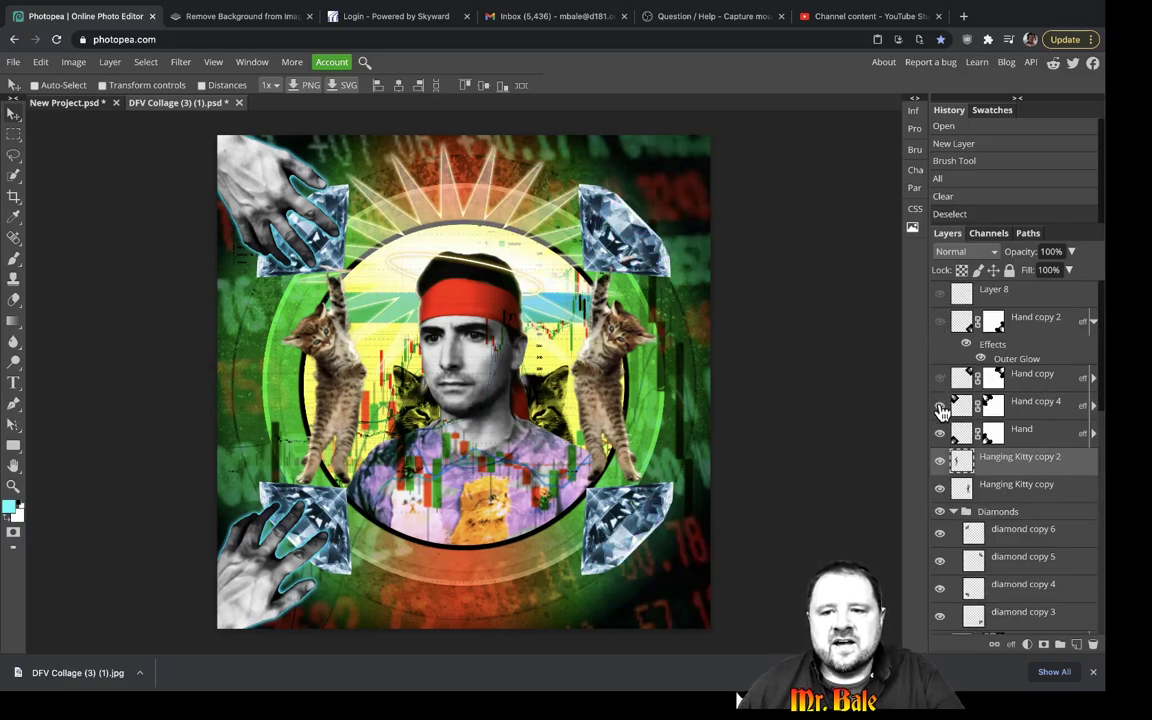
left_click(940, 406)
left_click(939, 433)
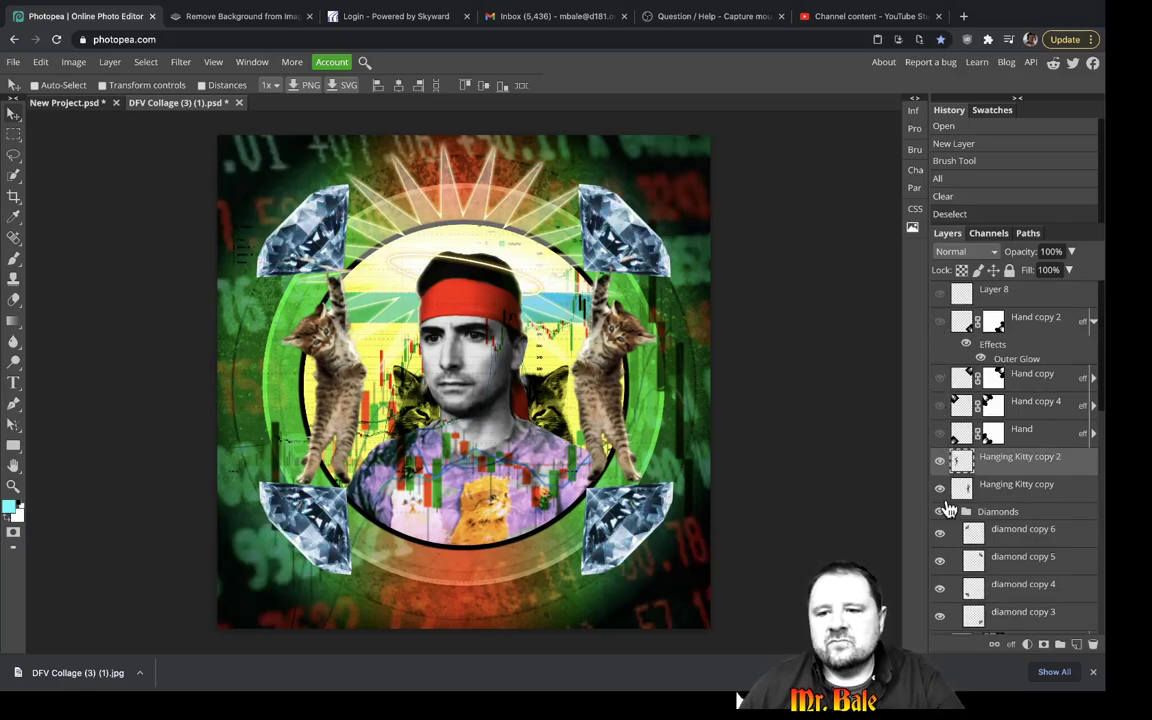
left_click(939, 461)
left_click(939, 488)
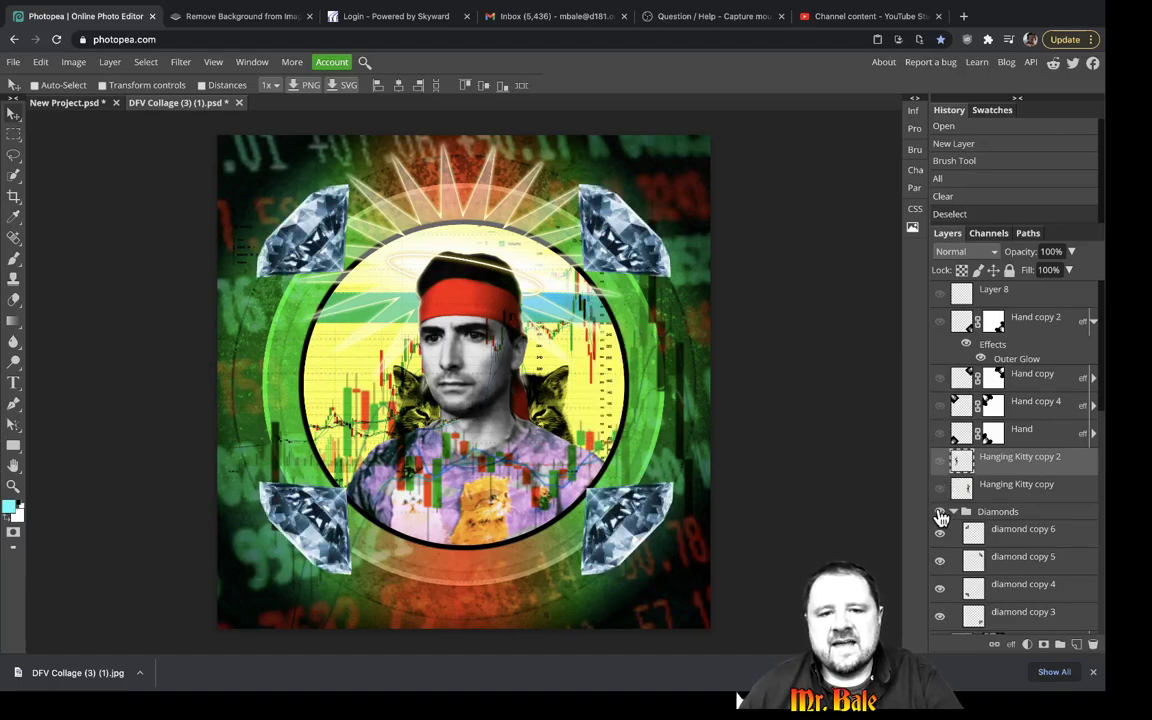
Toggle the Diamonds group's visibility, then collapse and re-expand it to check how the folder controls its layers.
left_click(940, 513)
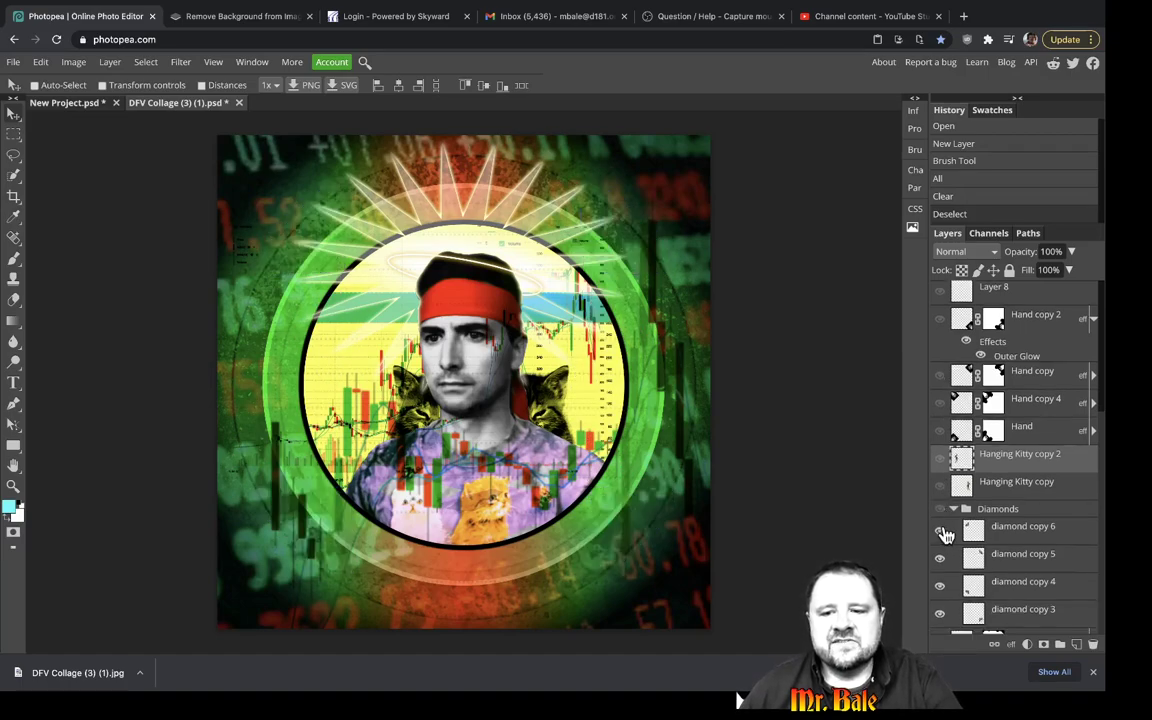
scroll(941, 470, "down", 1)
left_click(940, 428)
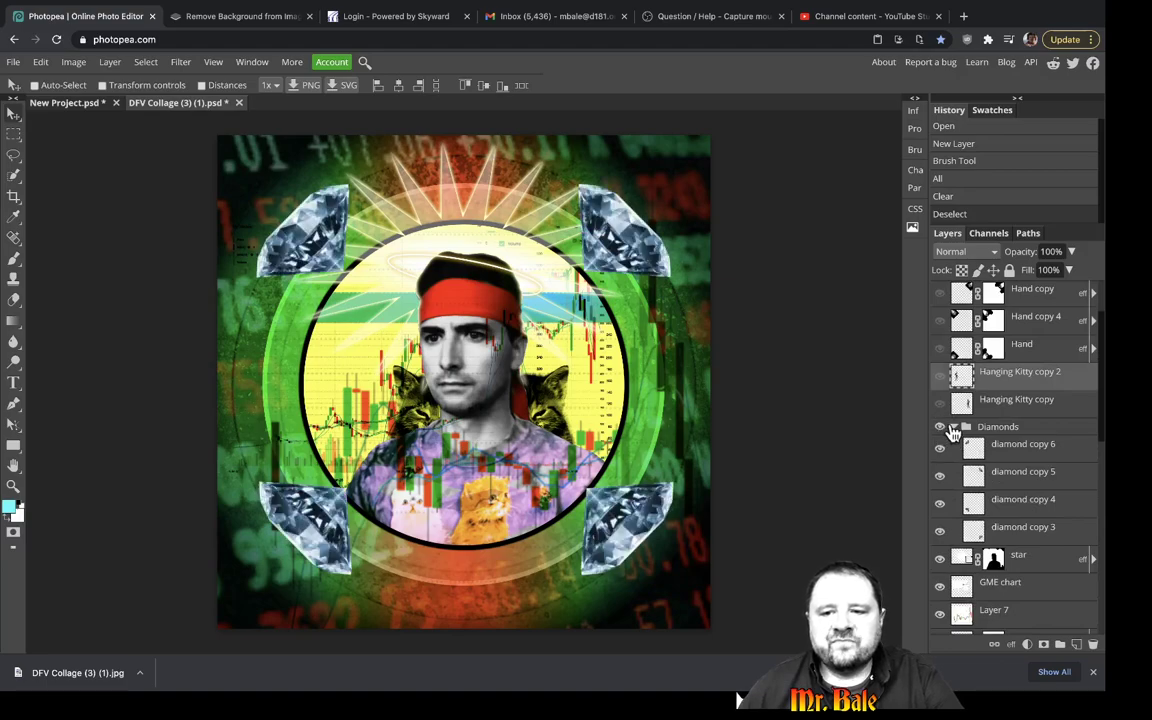
left_click(952, 427)
left_click(940, 428)
left_click(940, 428)
left_click(953, 427)
left_click(954, 427)
left_click(954, 427)
Hide the individual layers diamond copy 6, 5, 4 and 3 inside the Diamonds group.
left_click(940, 449)
left_click(940, 476)
left_click(940, 503)
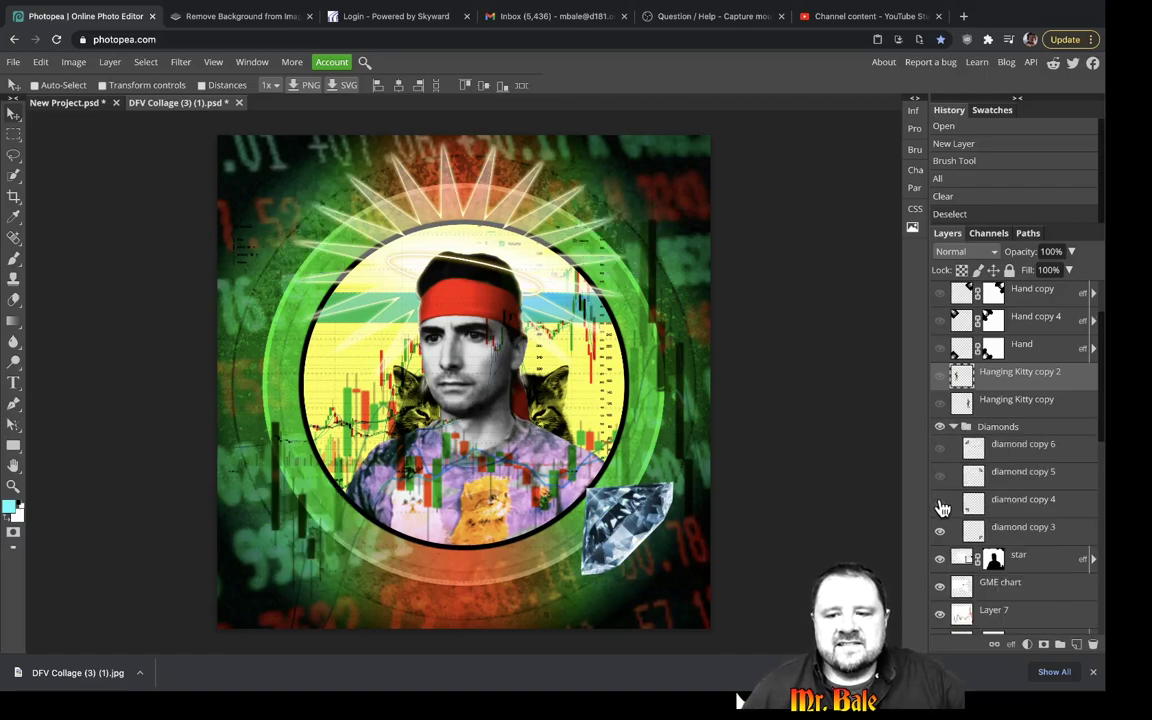
left_click(940, 531)
Hide the star layer and the GME chart layer below the Diamonds group.
scroll(948, 520, "down", 2)
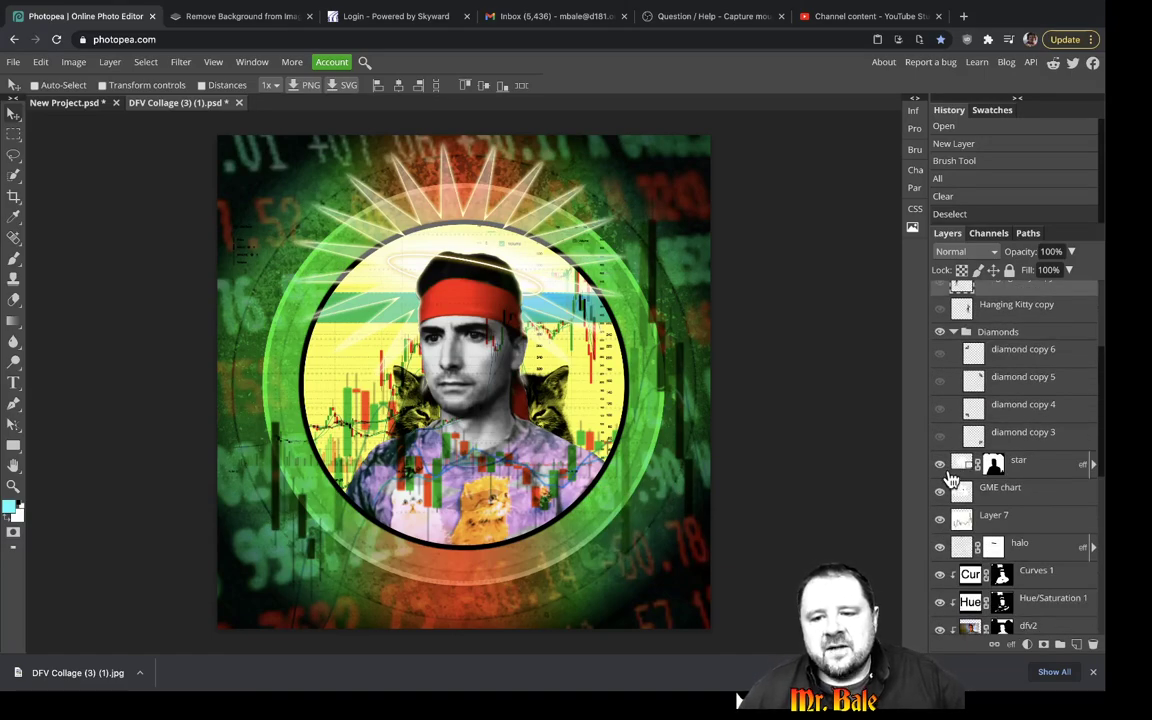
left_click(940, 465)
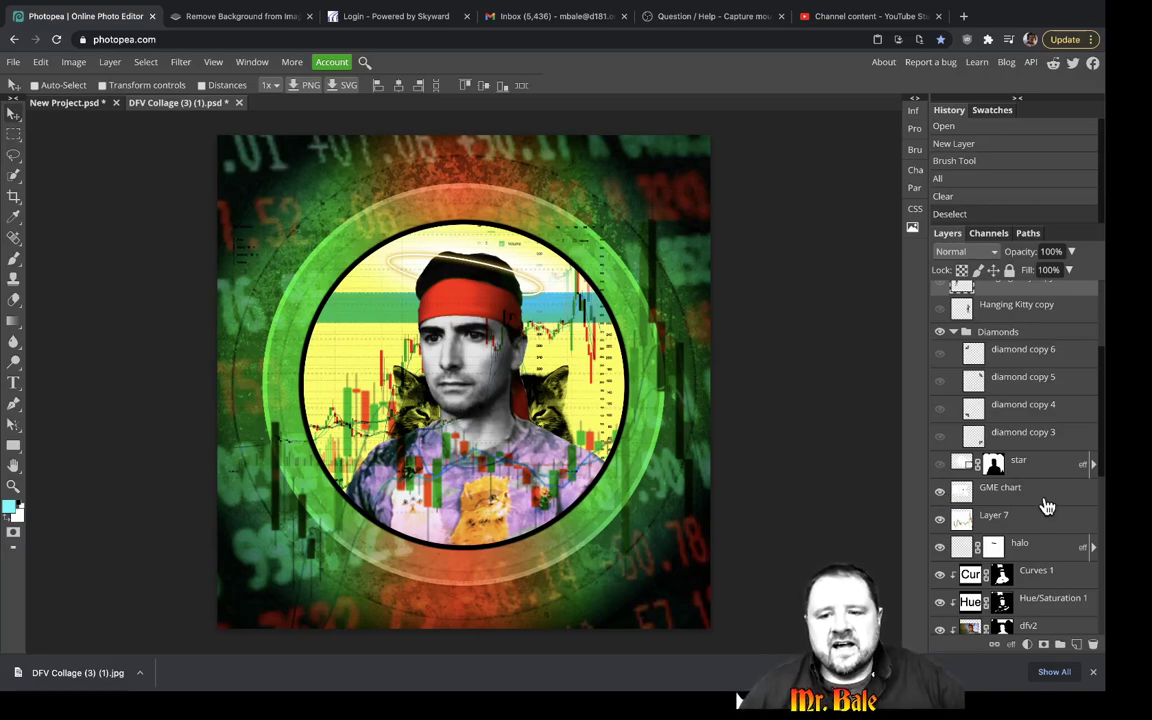
left_click(940, 494)
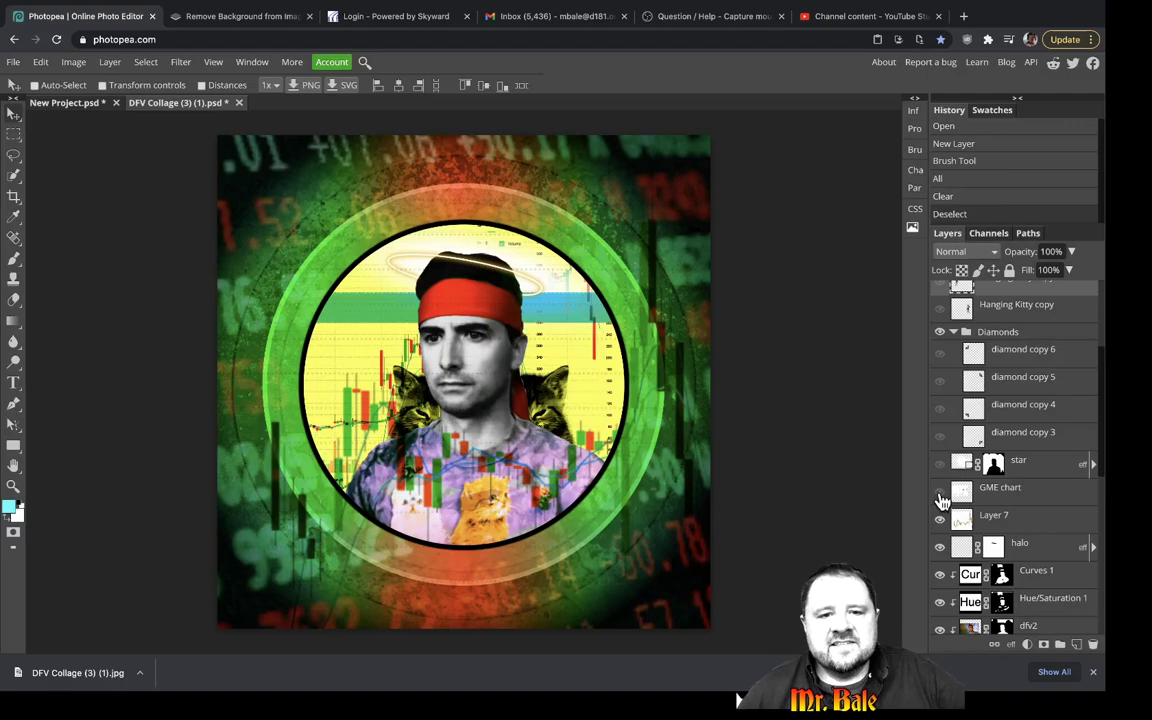
Compare the collage with and without Layer 7 and the halo layer, leaving both hidden.
left_click(940, 519)
left_click(940, 524)
left_click(940, 524)
left_click(940, 524)
left_click(940, 524)
left_click(941, 549)
left_click(941, 549)
left_click(941, 549)
Hide Curves 1, Hue/Saturation 1, the dfv2 portrait and the two kitten layers, Layer 8 copy 2 and Layer 8 copy.
scroll(944, 556, "down", 3)
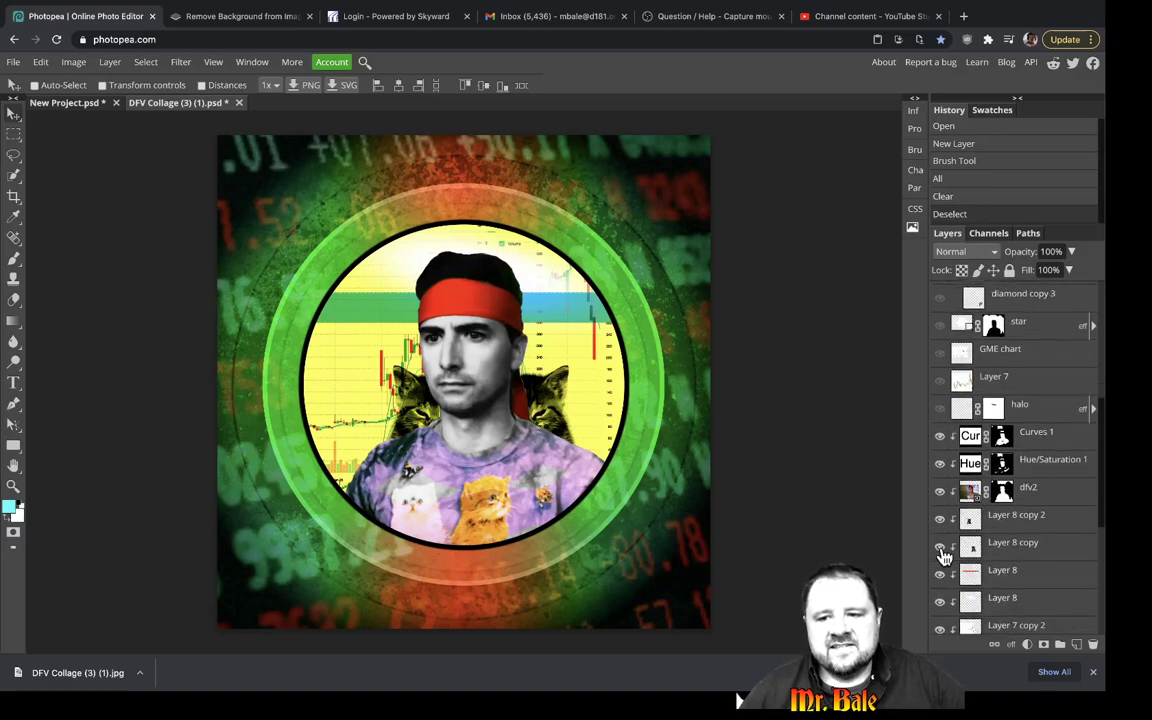
left_click(940, 437)
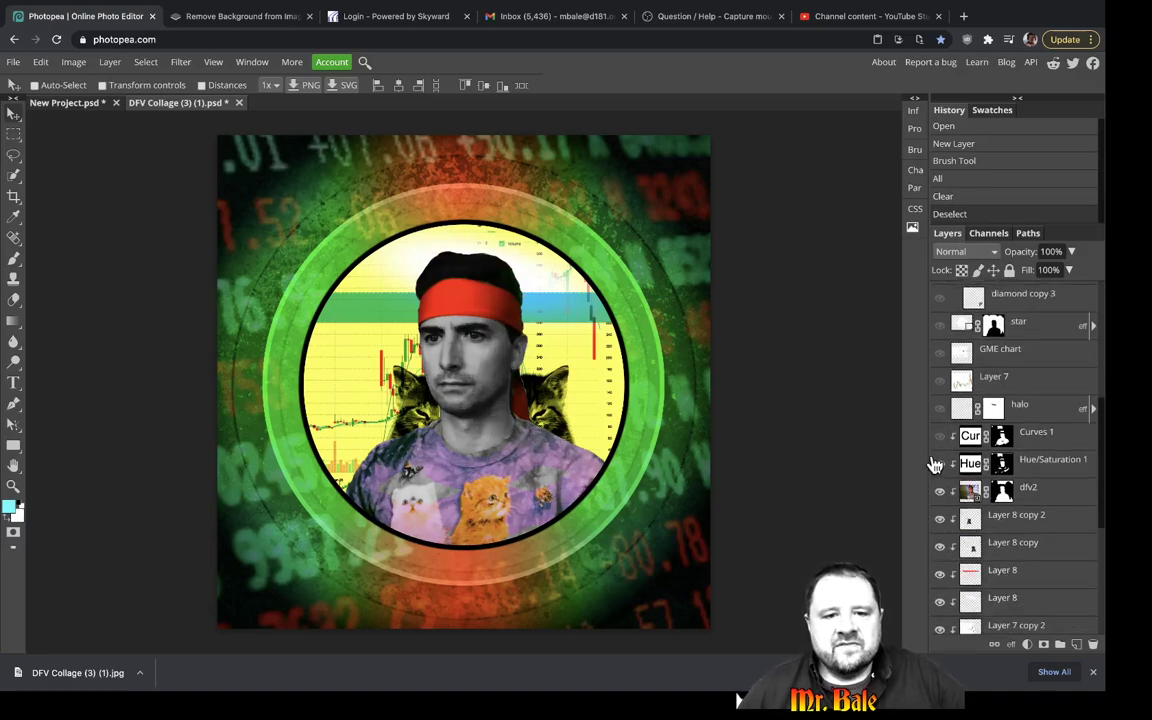
left_click(939, 463)
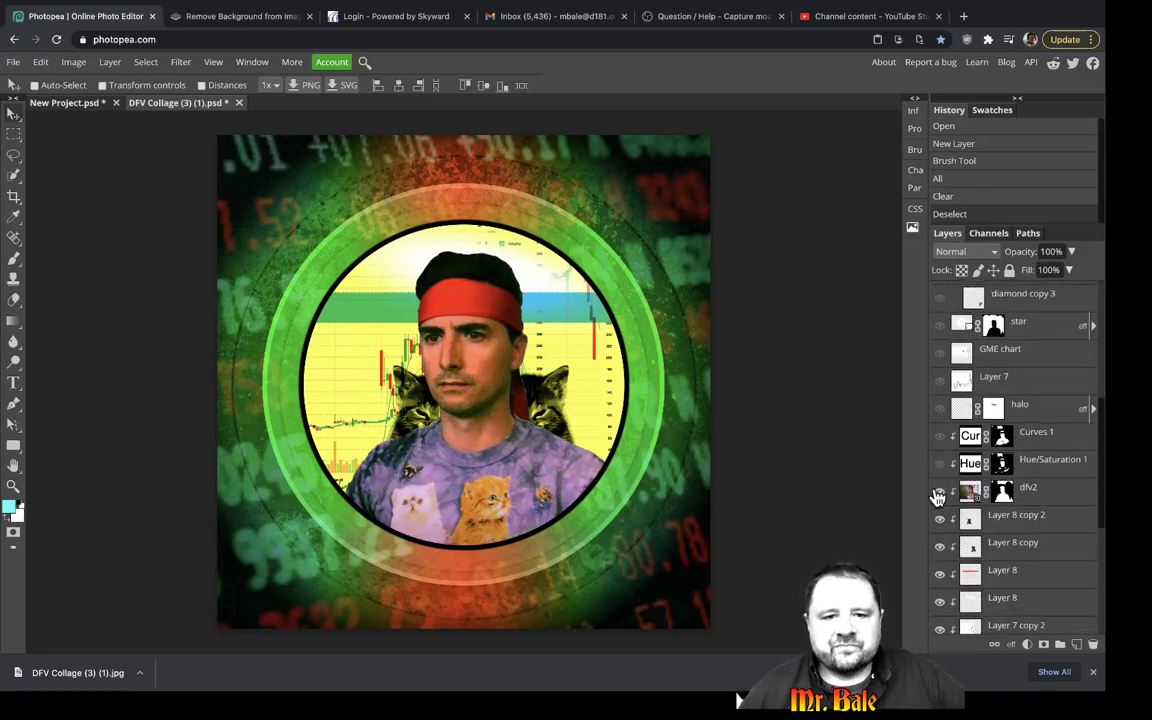
left_click(938, 491)
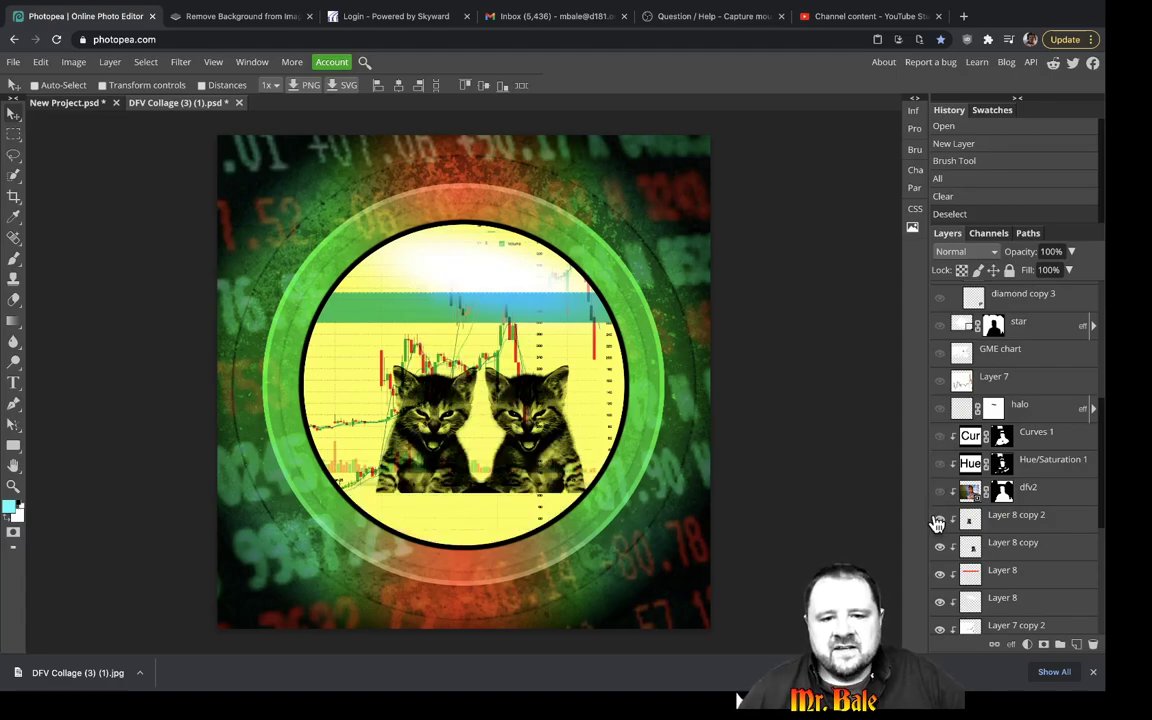
left_click(938, 519)
left_click(939, 547)
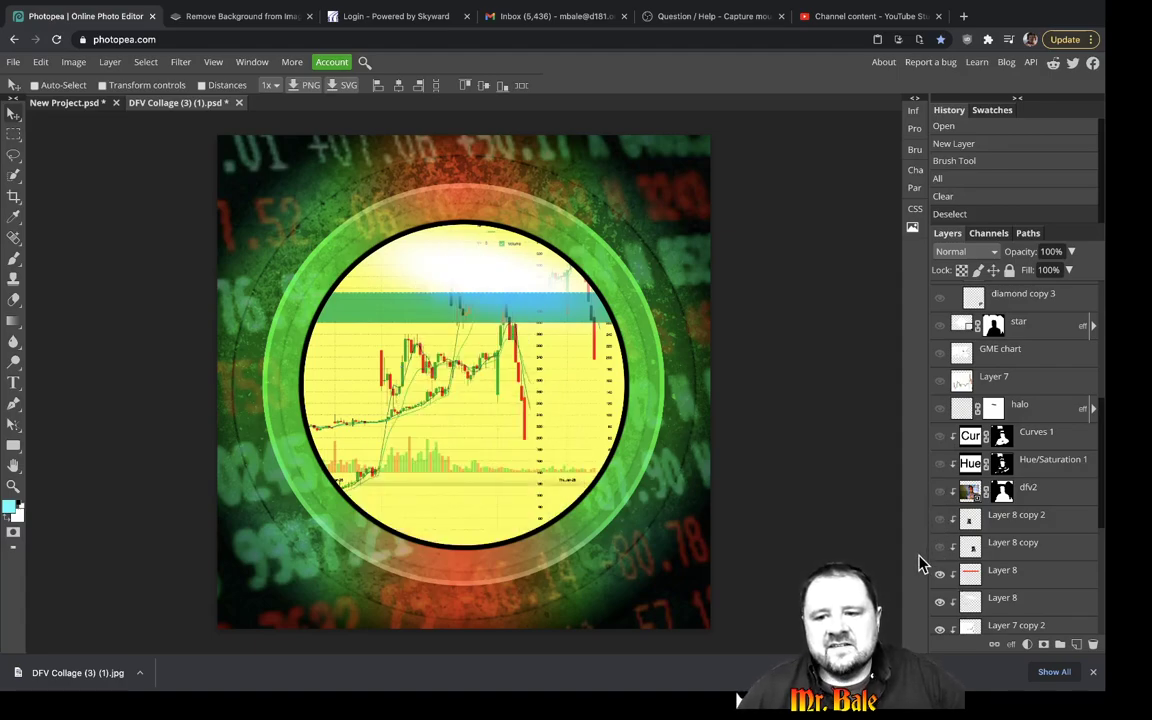
Compare the collage with and without the two clipped Layer 8 layers, the stripe and the white glow, leaving both hidden.
left_click(940, 575)
left_click(940, 575)
left_click(940, 575)
scroll(941, 577, "down", 4)
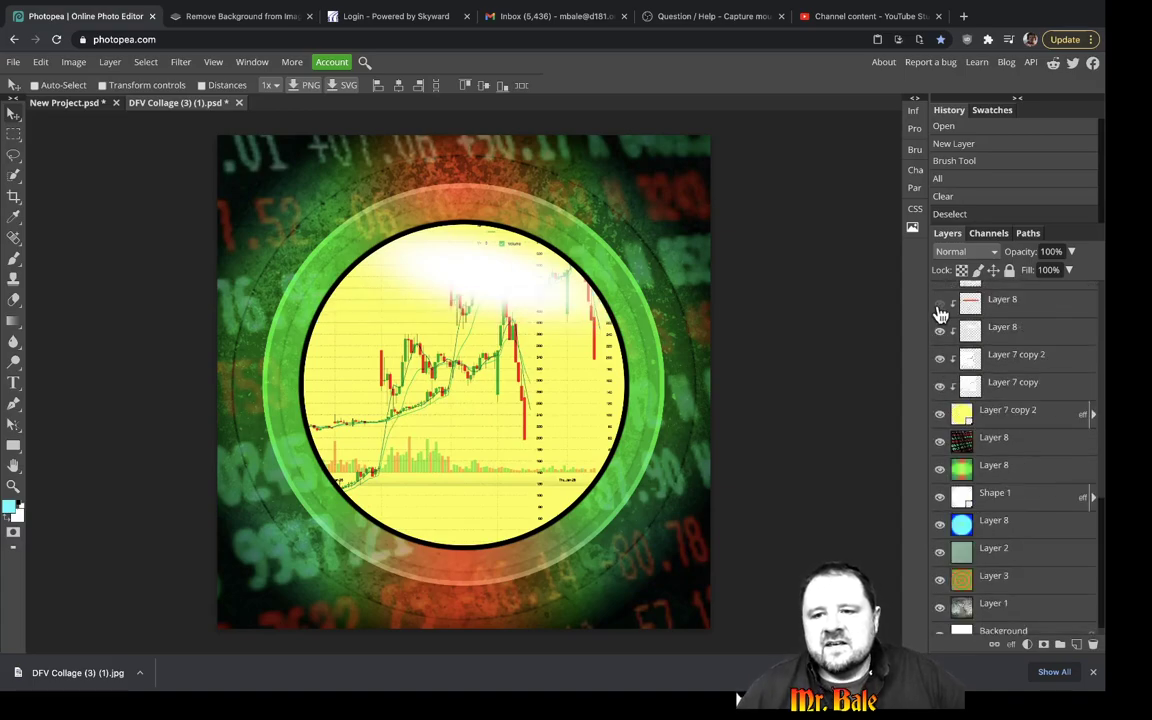
left_click(940, 331)
left_click(940, 331)
left_click(940, 331)
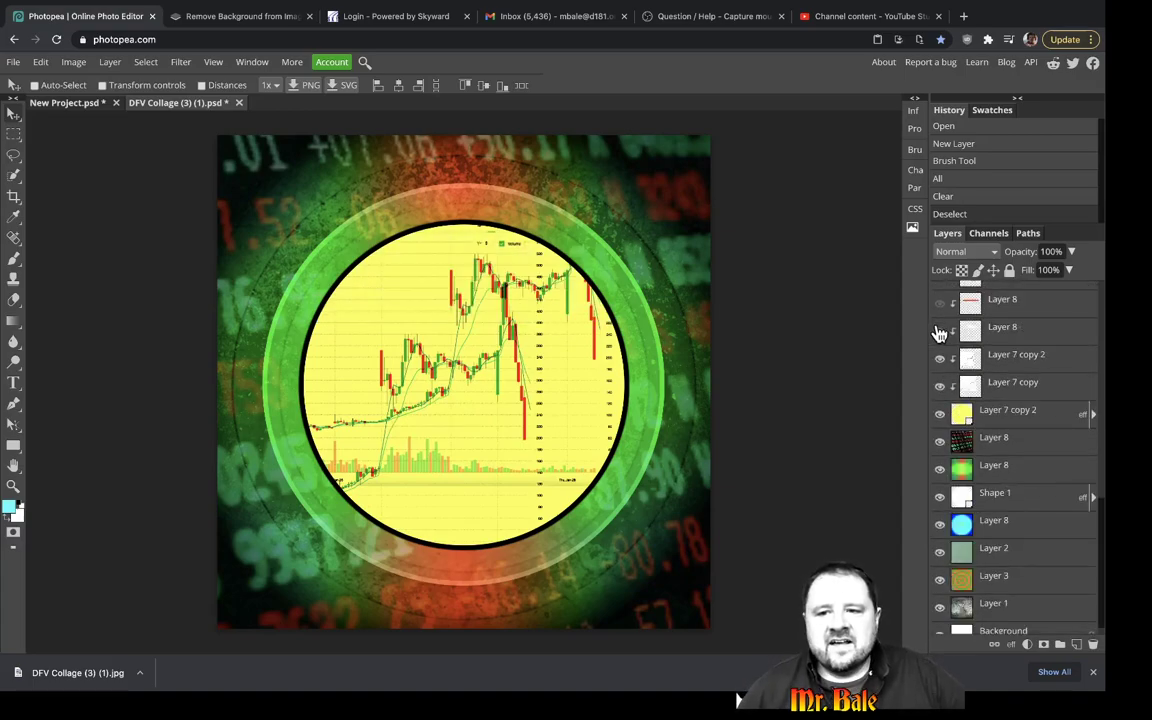
Hide the clipped chart layers Layer 7 copy 2 and Layer 7 copy, and the yellow circle layer beneath them.
left_click(940, 362)
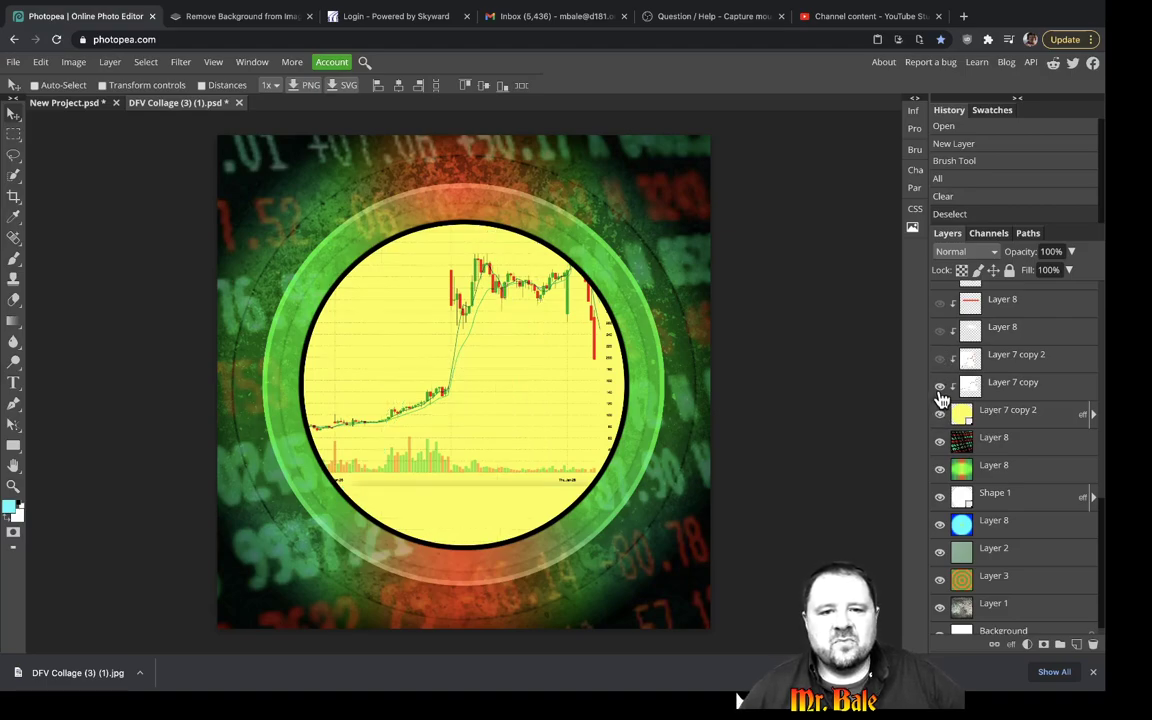
left_click(940, 390)
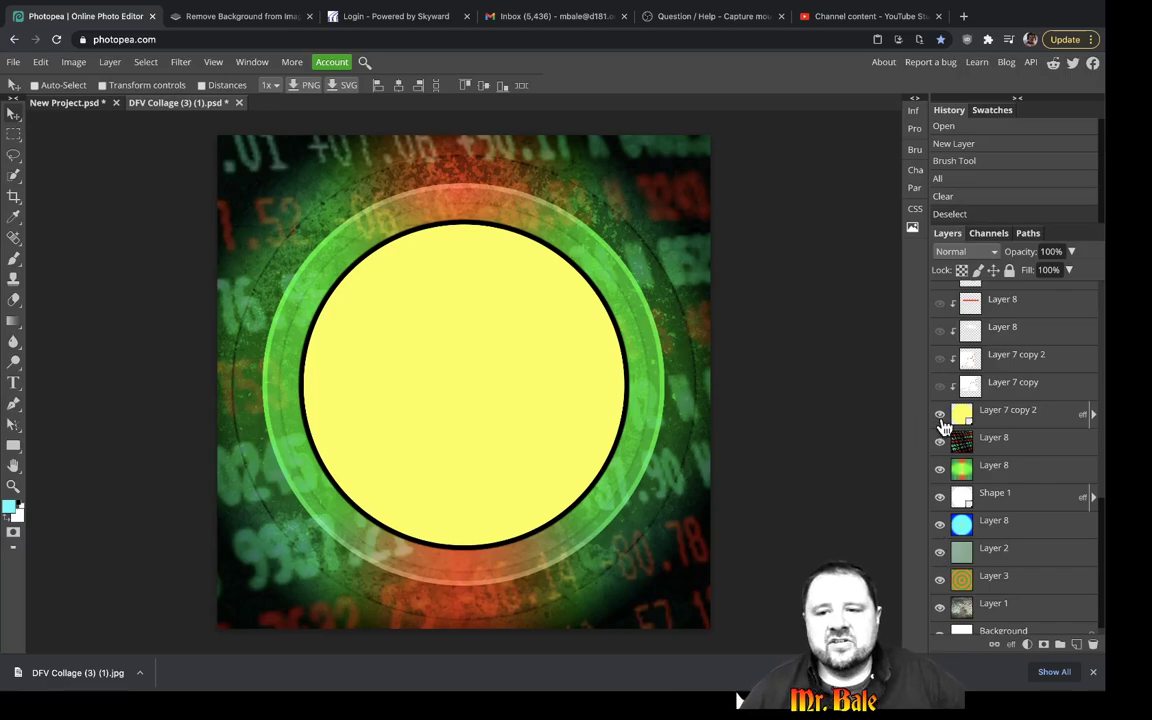
left_click(940, 414)
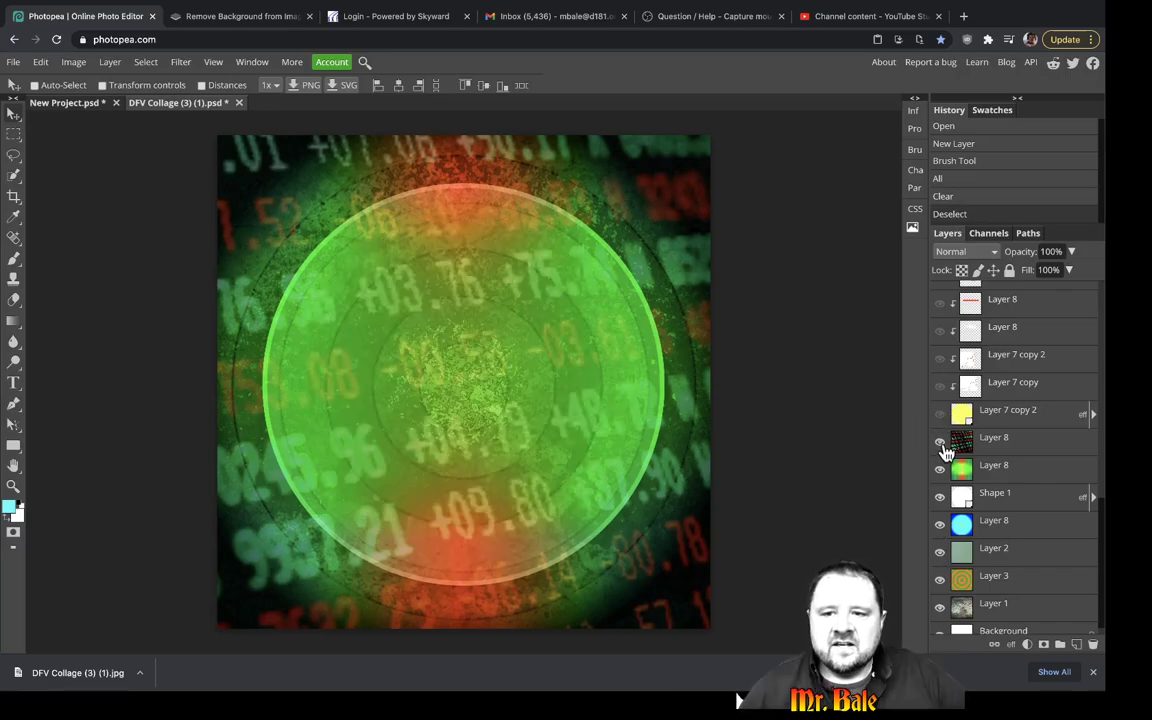
Compare the collage with and without the stock ticker numbers on Layer 8, leaving that layer hidden.
left_click(940, 442)
left_click(940, 442)
left_click(940, 442)
left_click(940, 442)
left_click(940, 442)
left_click(940, 442)
left_click(940, 442)
left_click(940, 442)
left_click(940, 442)
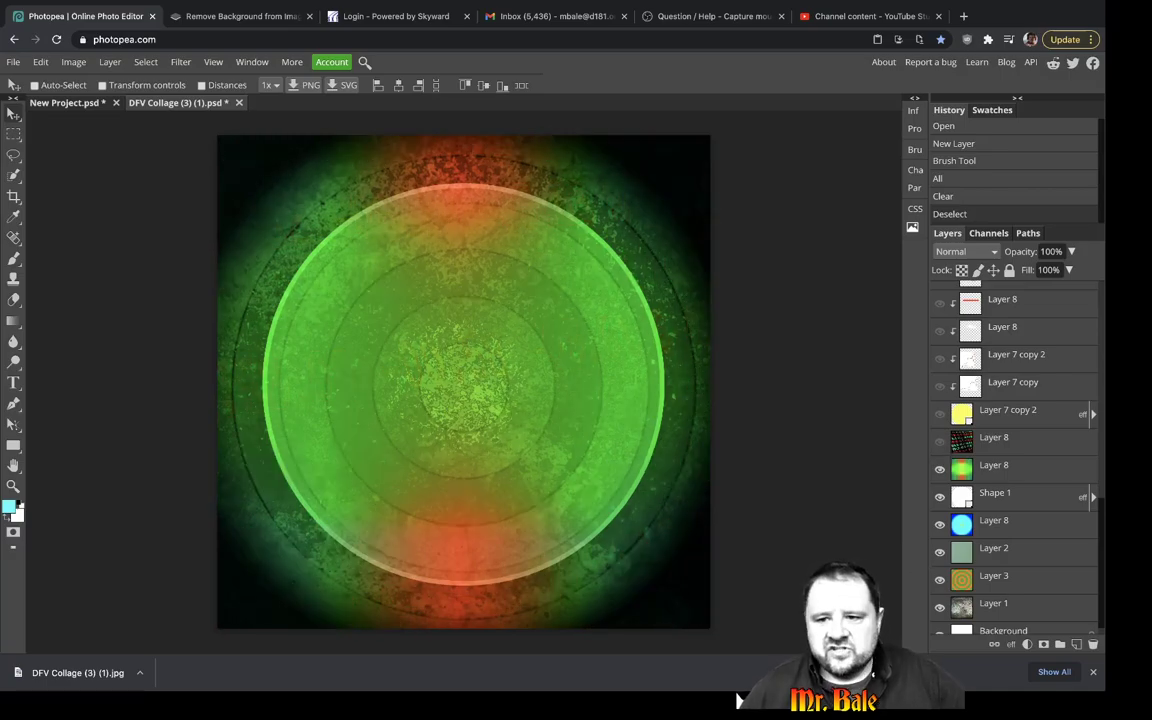
Hide the green-and-red gradient layer, Shape 1, the blue circle layer, Layer 2, Layer 3 and Layer 1, down to the white background.
left_click(939, 474)
left_click(939, 474)
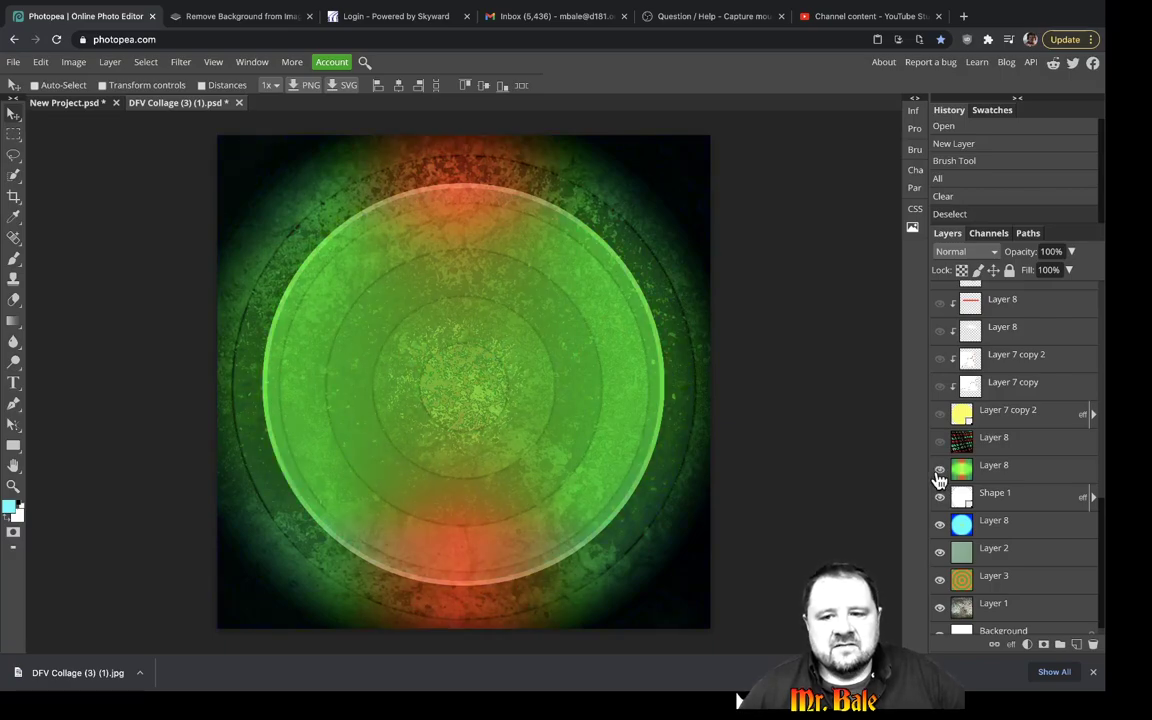
left_click(939, 474)
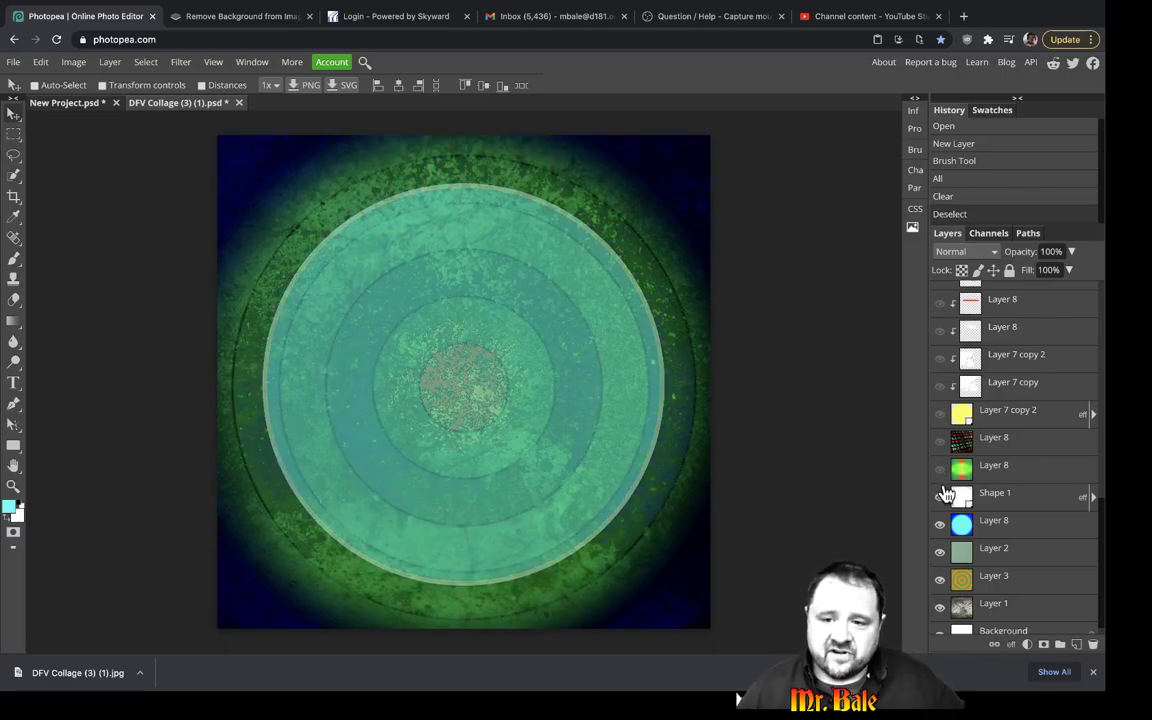
left_click(939, 497)
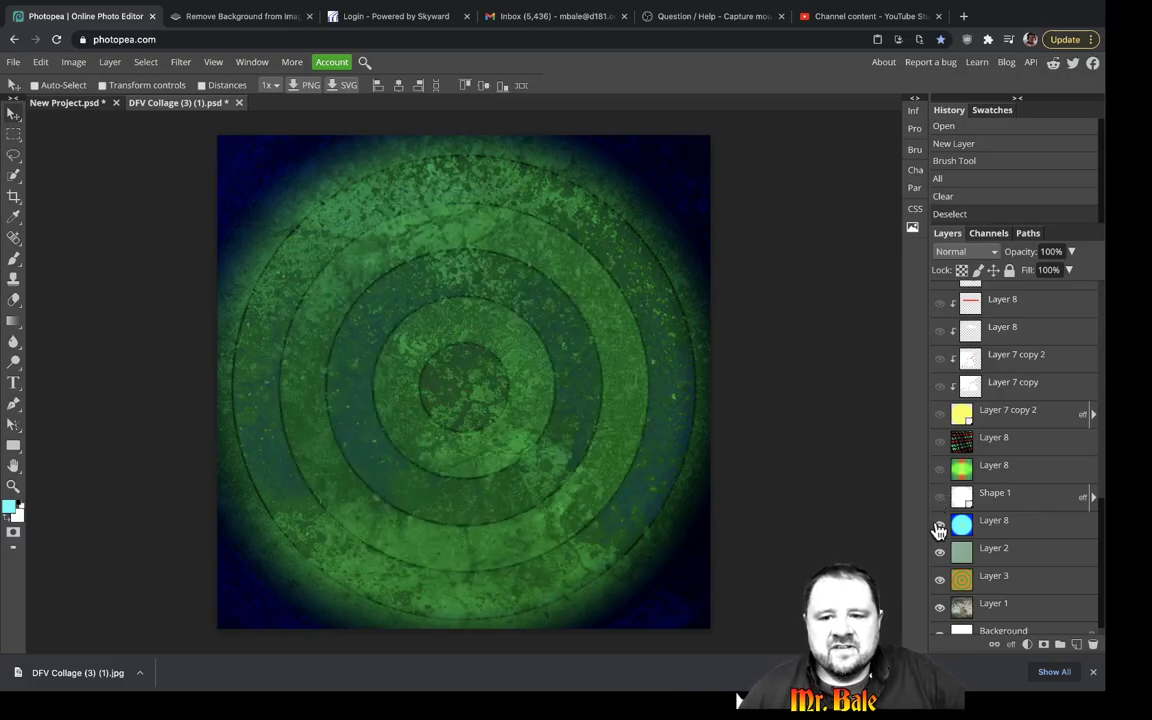
left_click(939, 524)
left_click(940, 552)
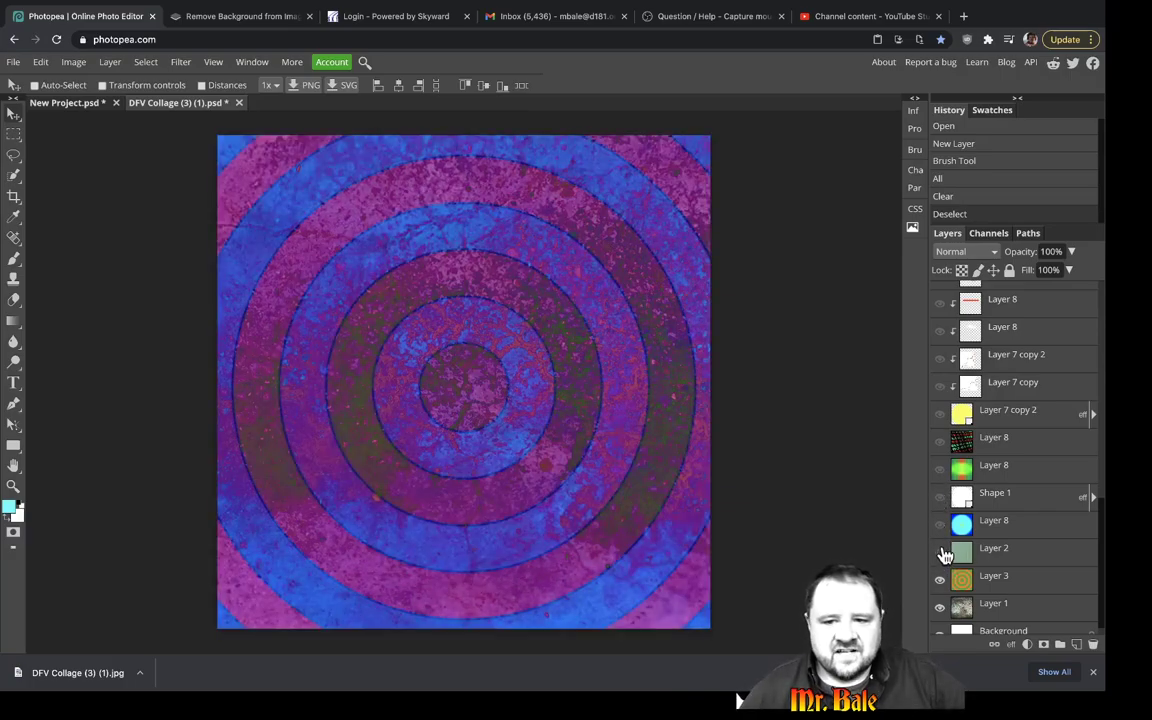
left_click(940, 580)
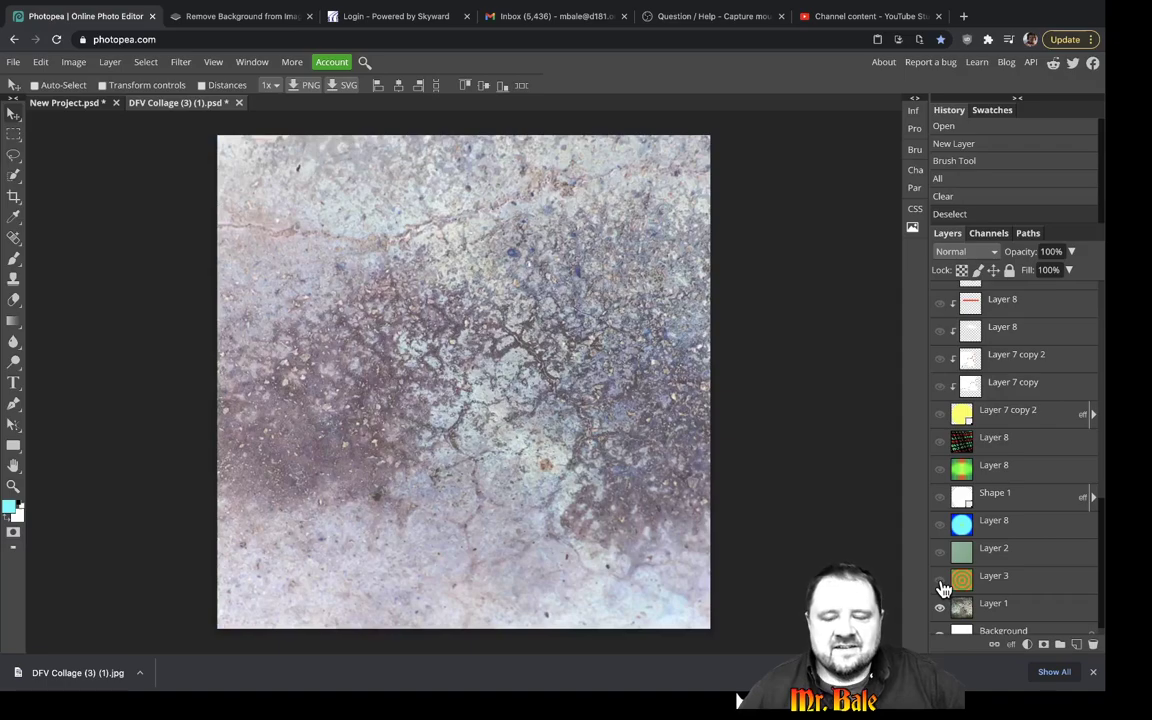
scroll(940, 590, "down", 1)
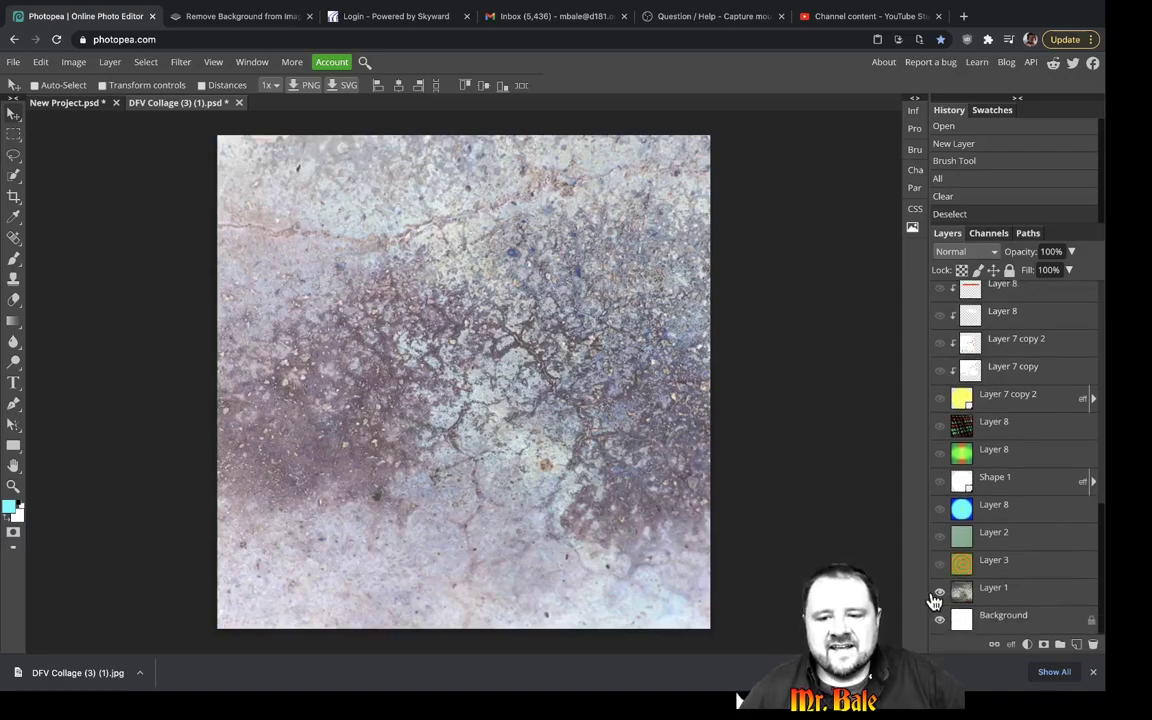
left_click(939, 593)
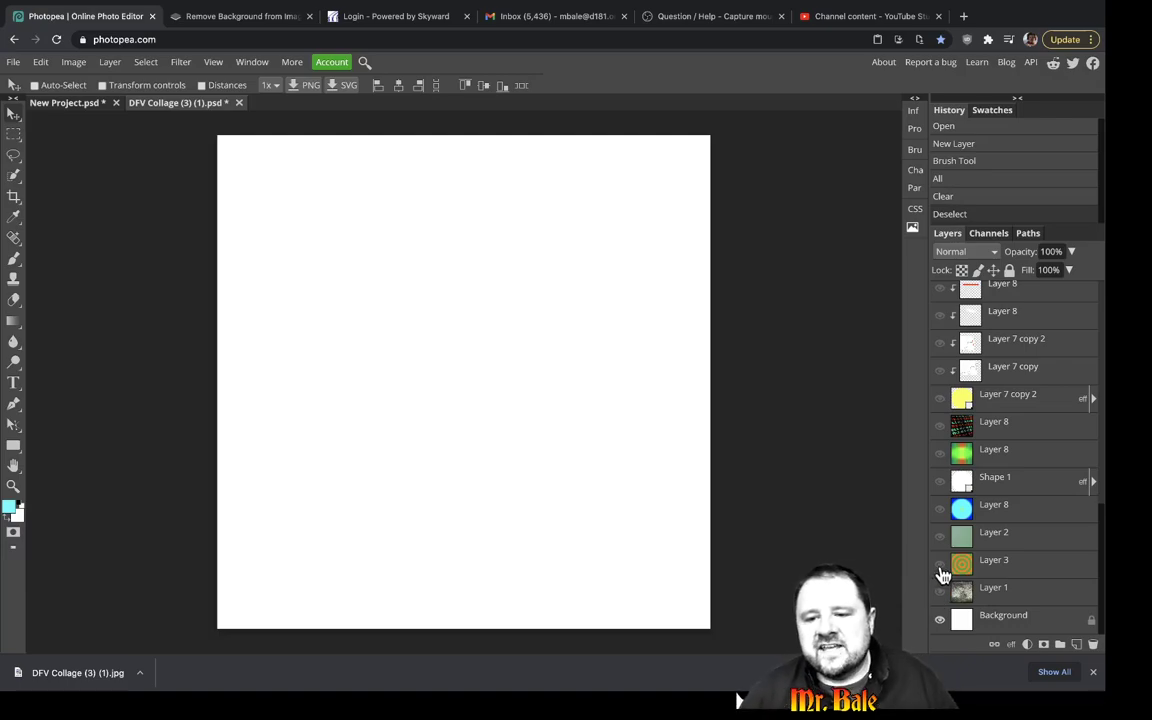
Compare the white background with and without the ring pattern of Layer 3, leaving it hidden.
left_click(940, 568)
left_click(940, 568)
left_click(940, 567)
left_click(940, 568)
Show the layers again one by one from Layer 1 up to the yellow circle layer, Layer 7 copy 2.
left_click(940, 594)
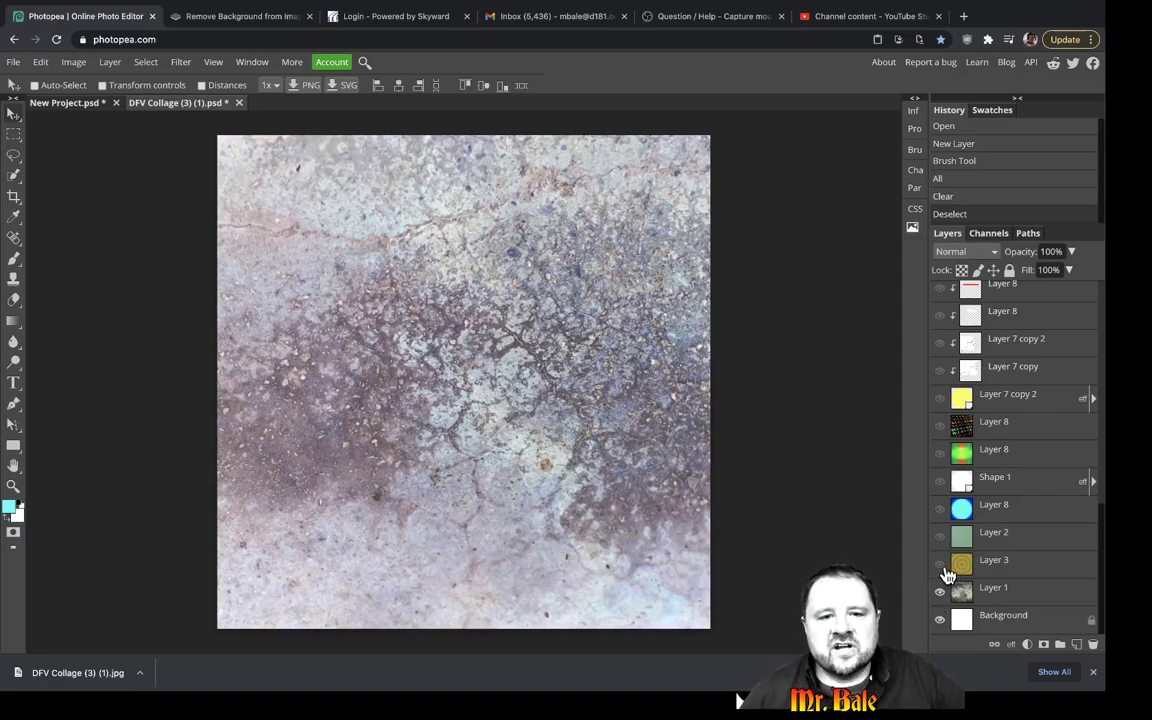
left_click(940, 566)
left_click(940, 539)
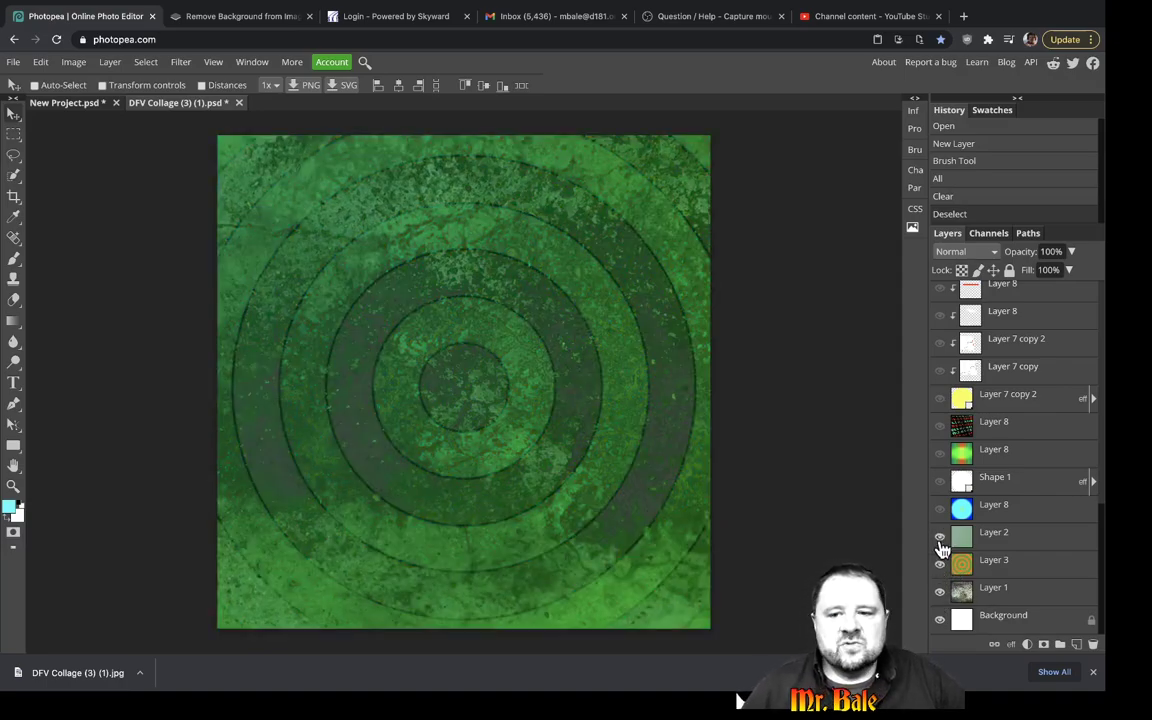
left_click(940, 509)
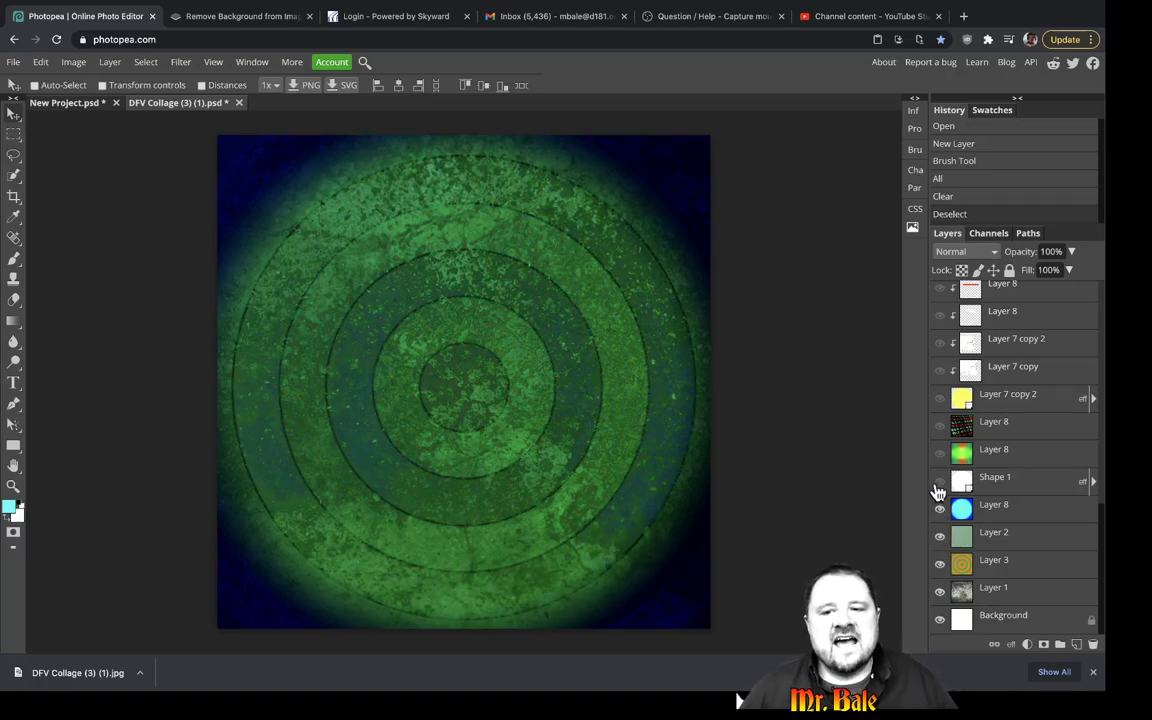
left_click(939, 483)
left_click(940, 454)
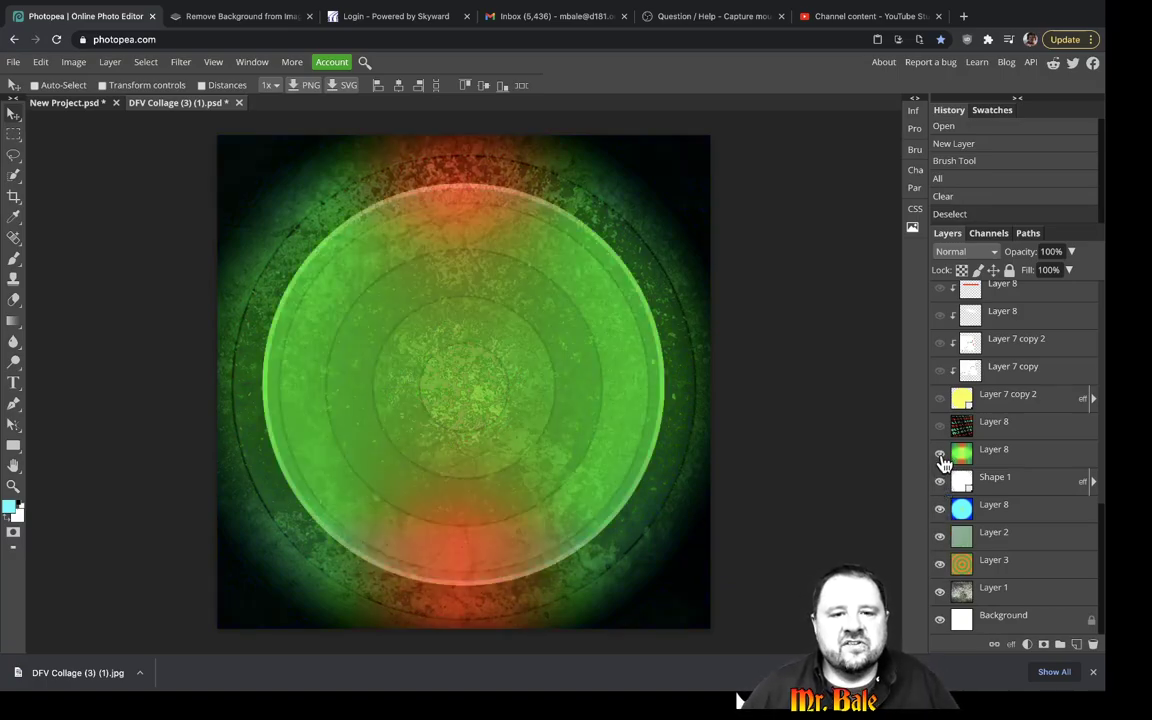
left_click(940, 427)
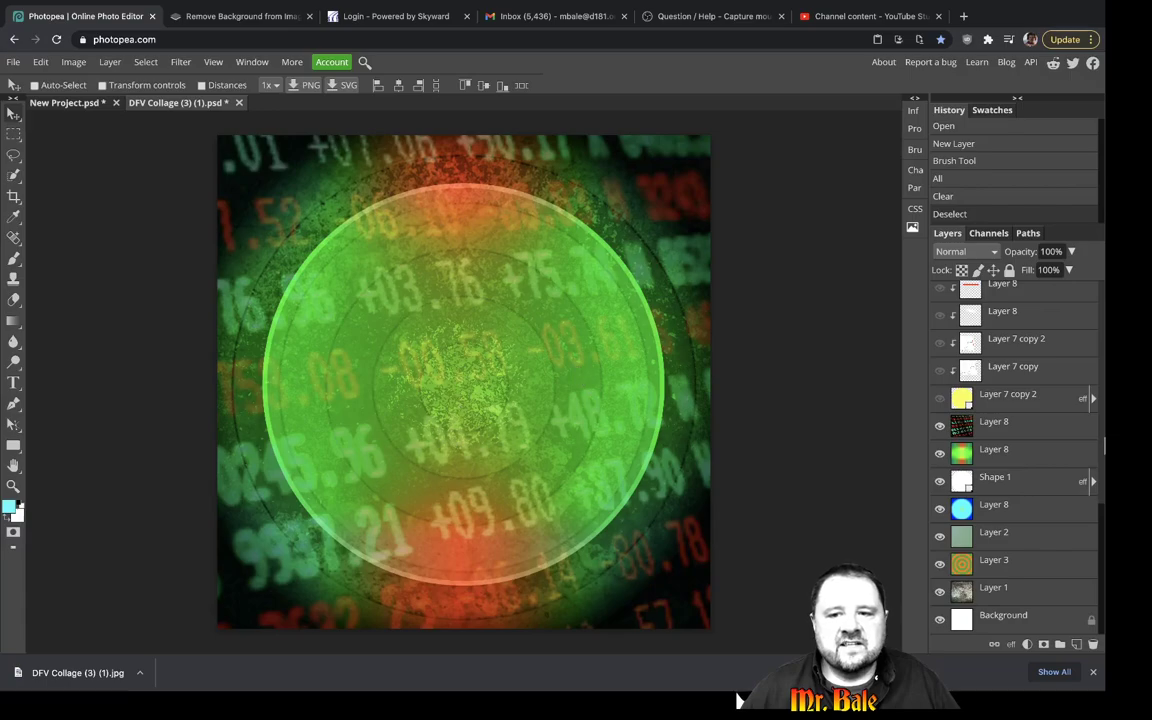
left_click(940, 399)
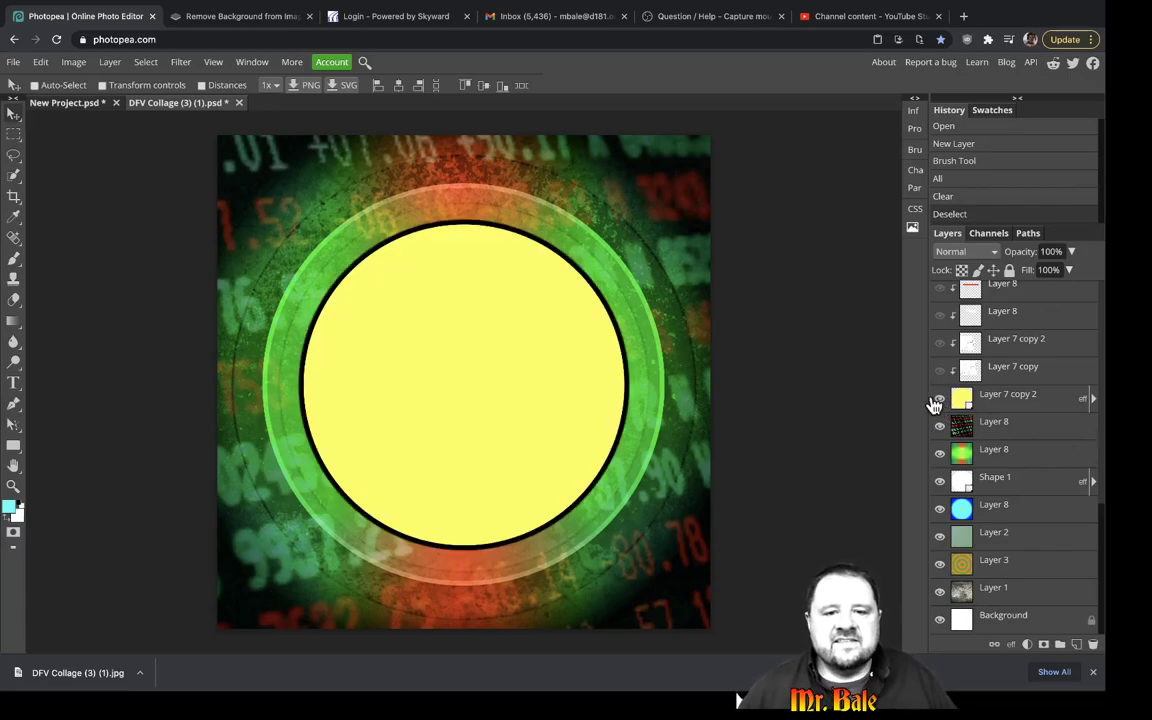
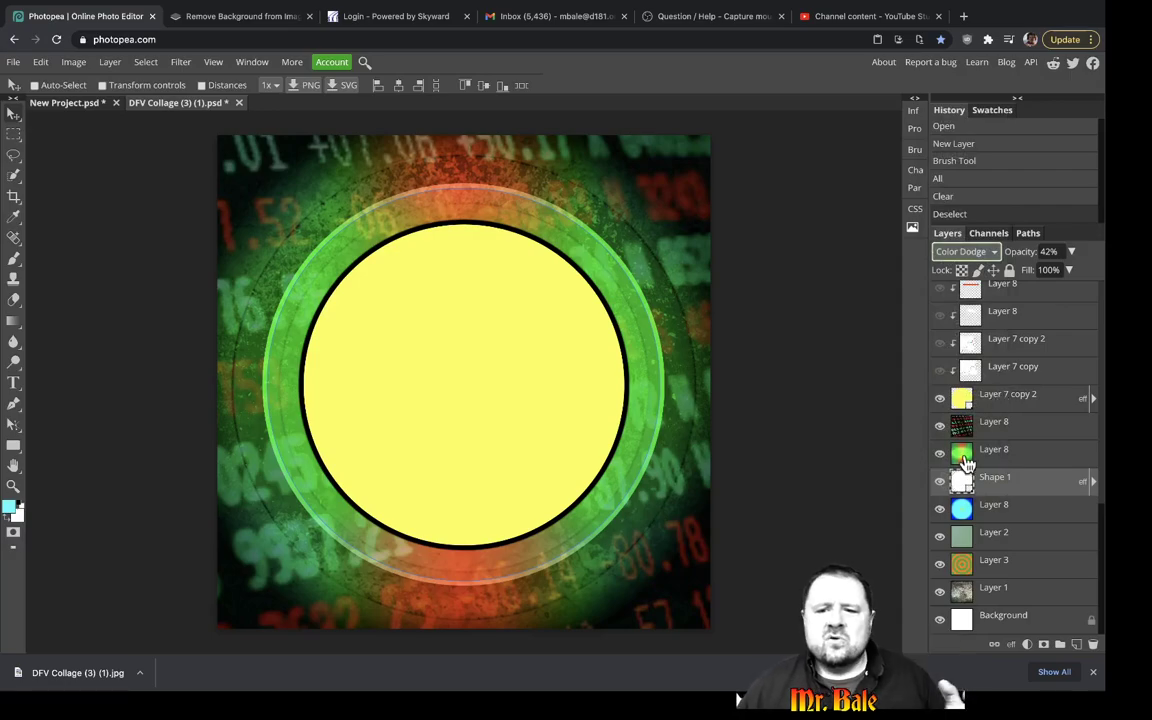
Compare the collage with and without Shape 1 and the blue circle layer, leaving both visible.
left_click(939, 481)
left_click(939, 481)
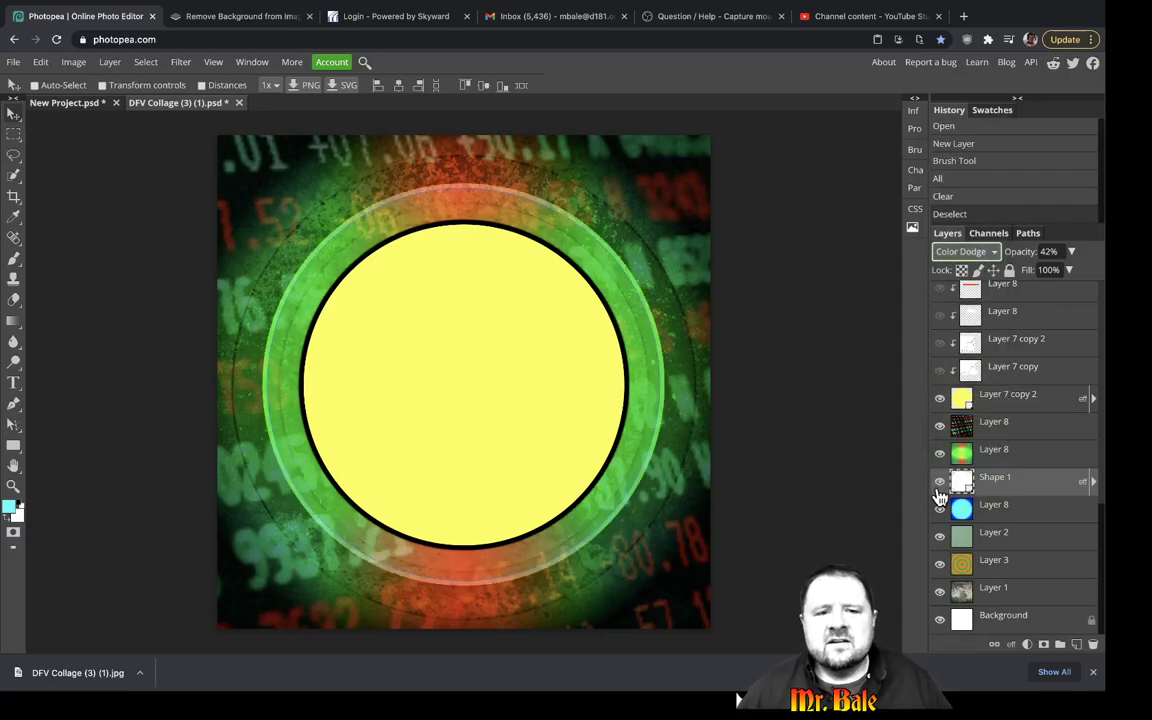
left_click(939, 509)
left_click(939, 509)
left_click(939, 509)
left_click(939, 509)
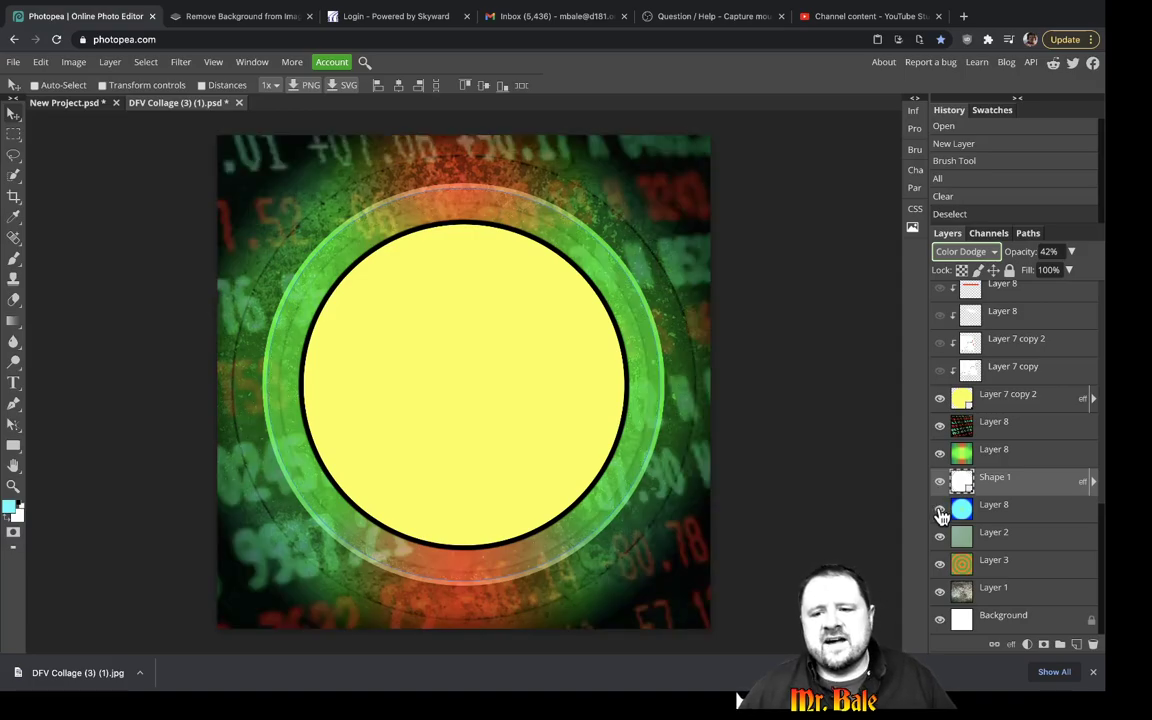
left_click(939, 509)
left_click(939, 509)
Try the Color Dodge, Soft Light and Hard Light blend modes on the blue circle layer.
left_click(960, 507)
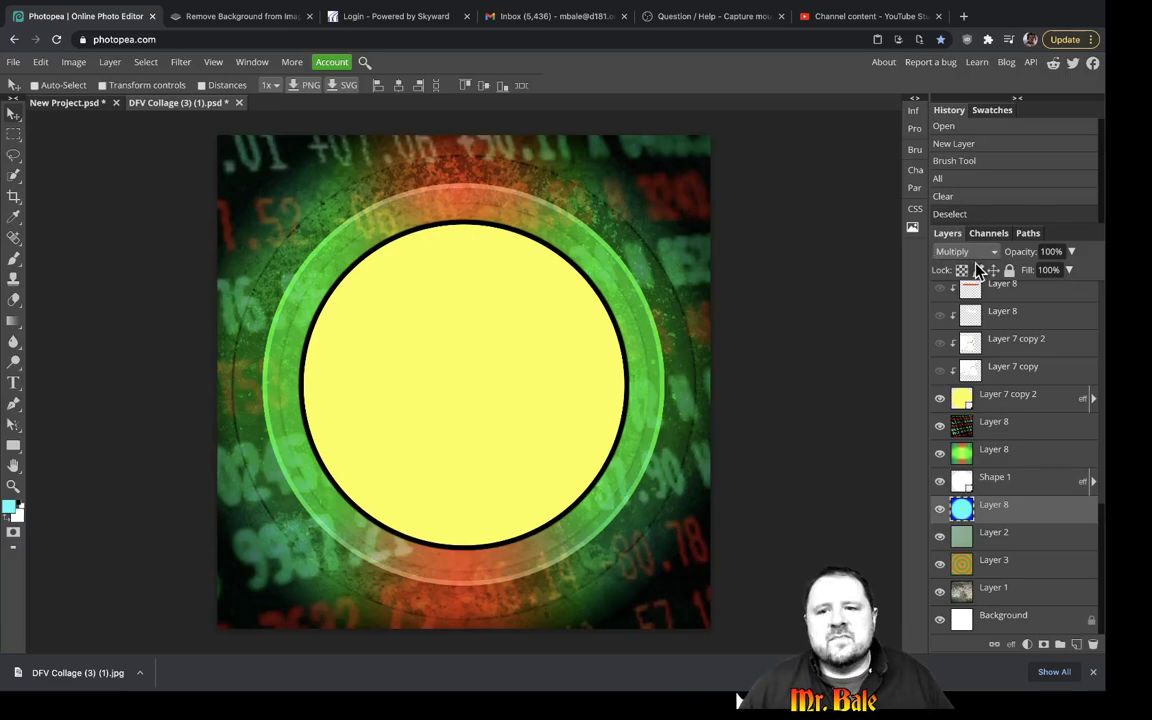
left_click(968, 252)
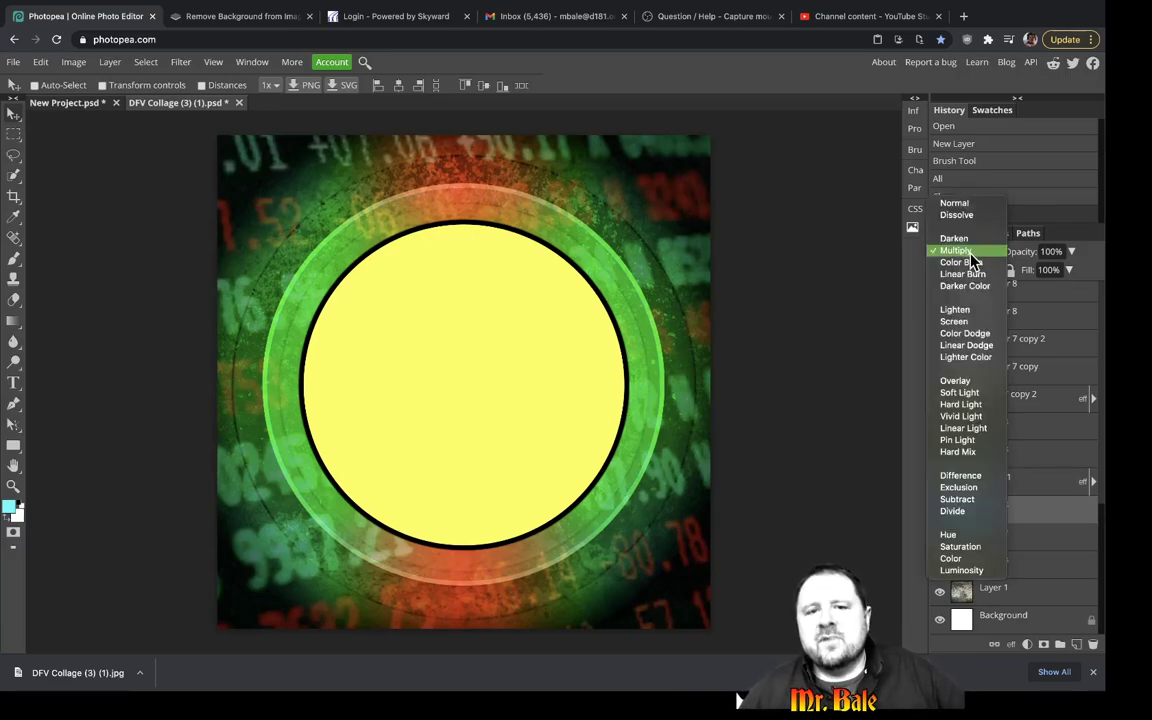
left_click(966, 334)
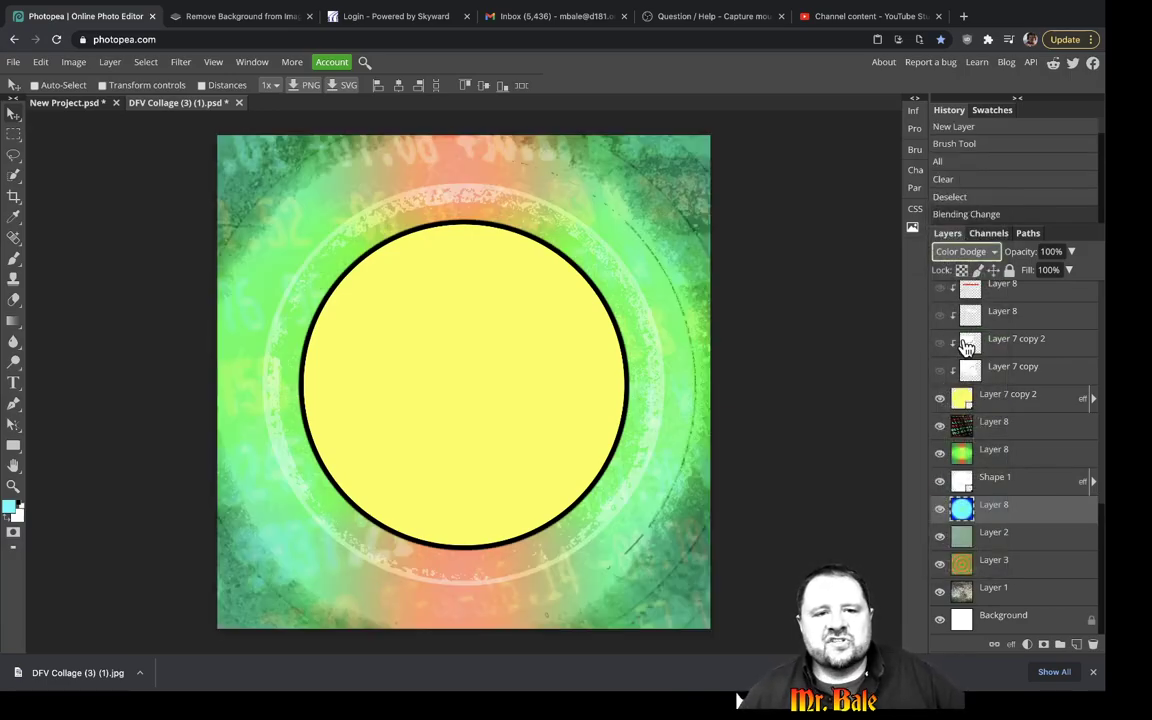
left_click(963, 252)
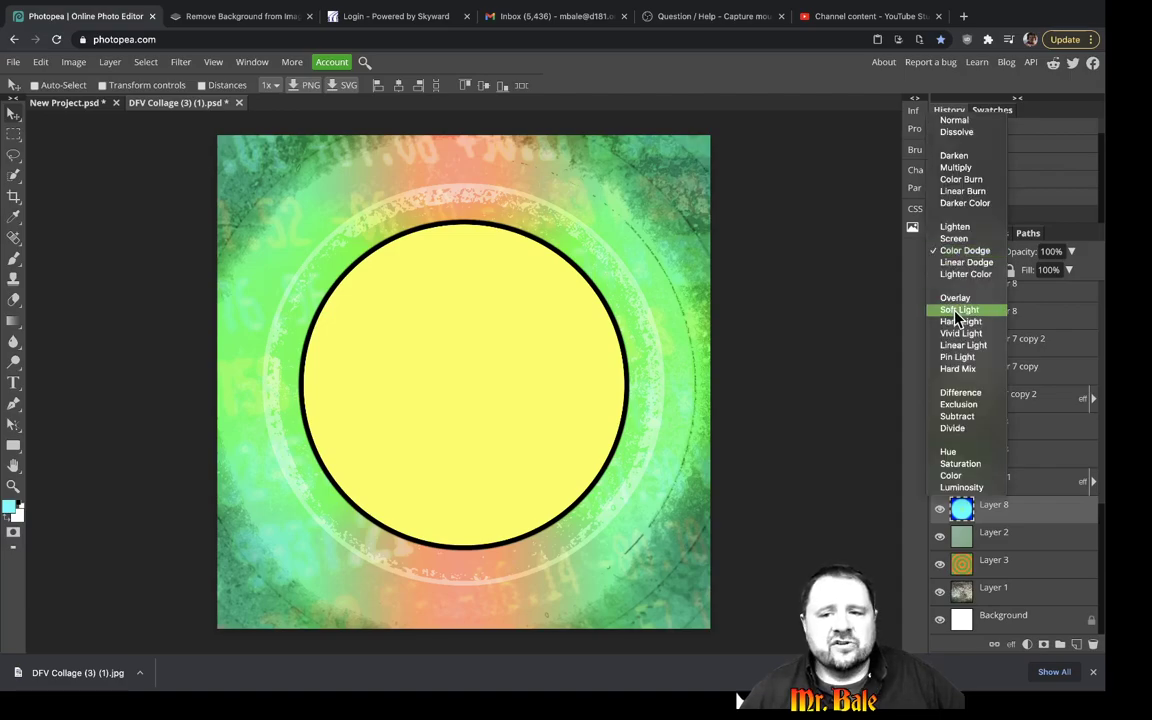
left_click(957, 312)
left_click(963, 252)
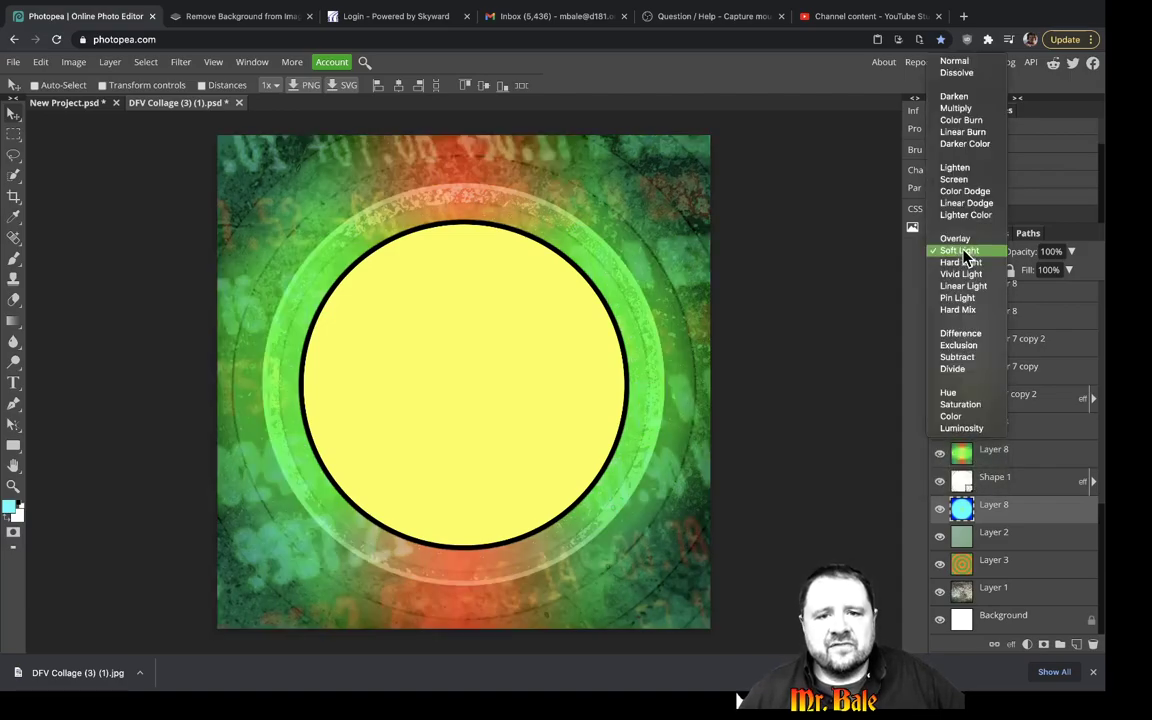
left_click(962, 262)
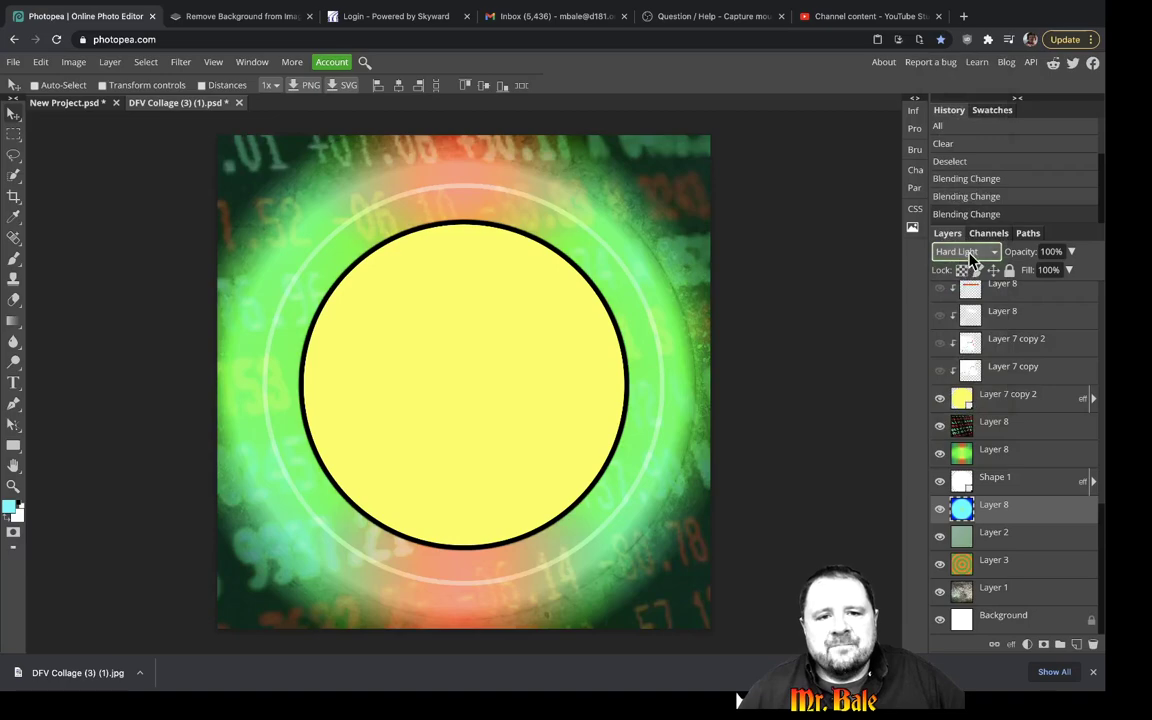
Try Vivid Light, Exclusion and Color on the blue circle layer, then restore its blend mode to Multiply.
left_click(985, 251)
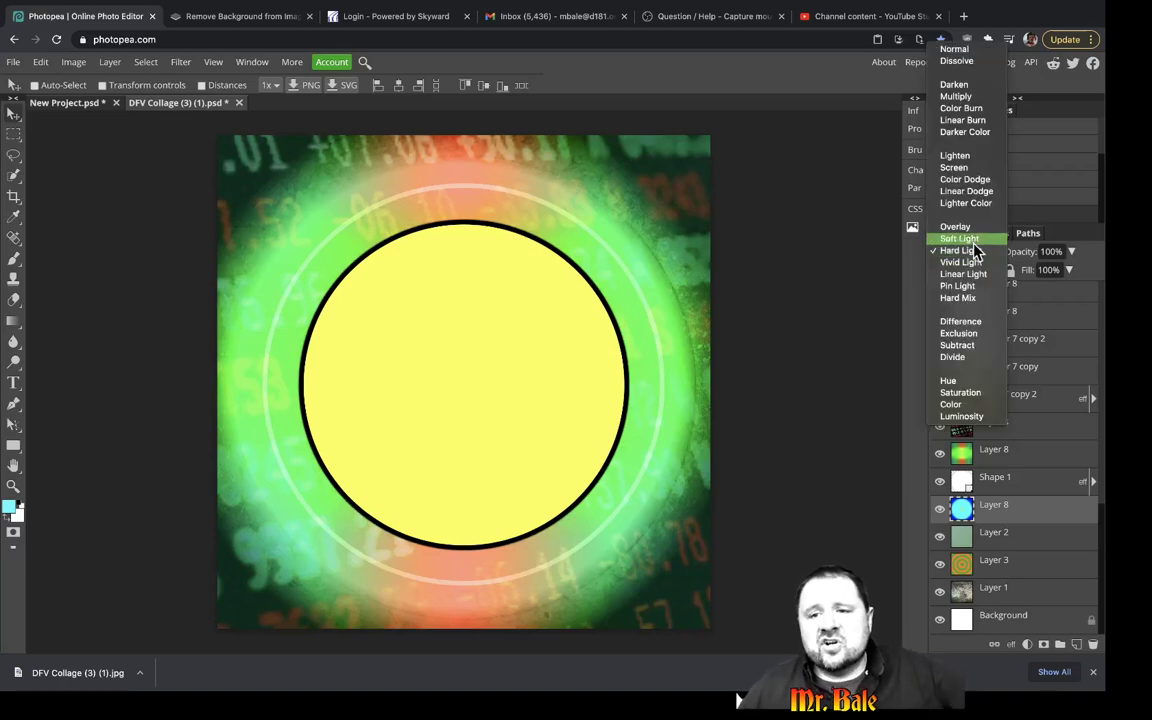
left_click(975, 263)
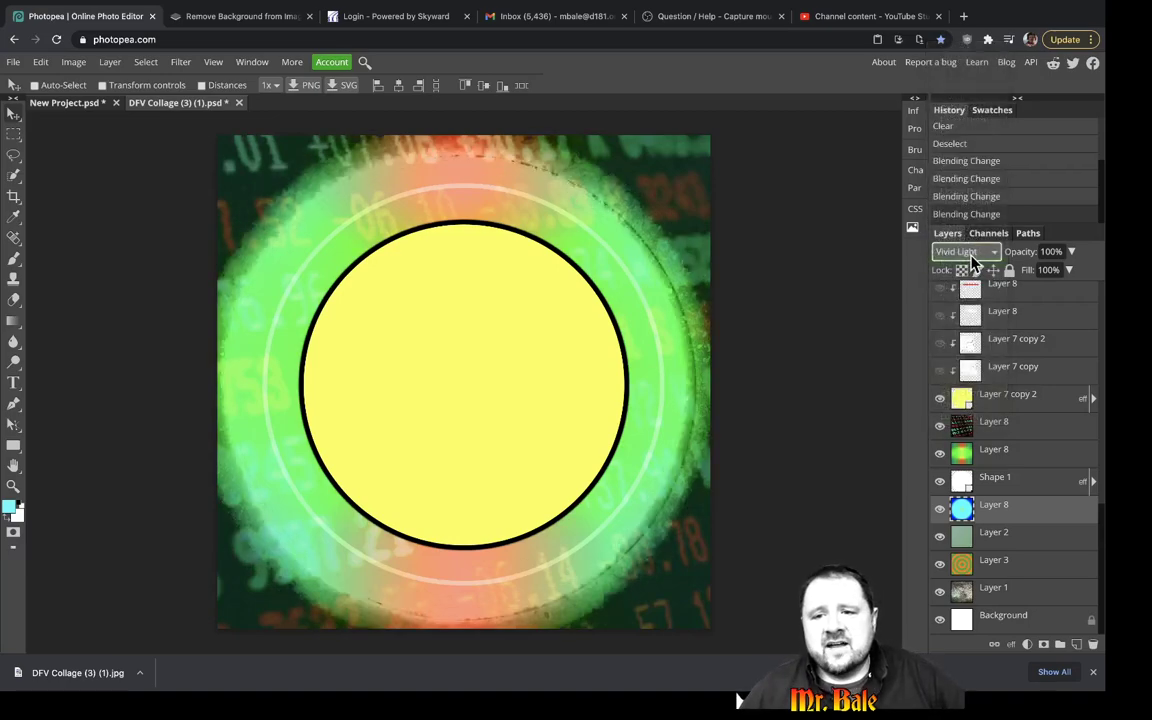
left_click(975, 255)
left_click(977, 322)
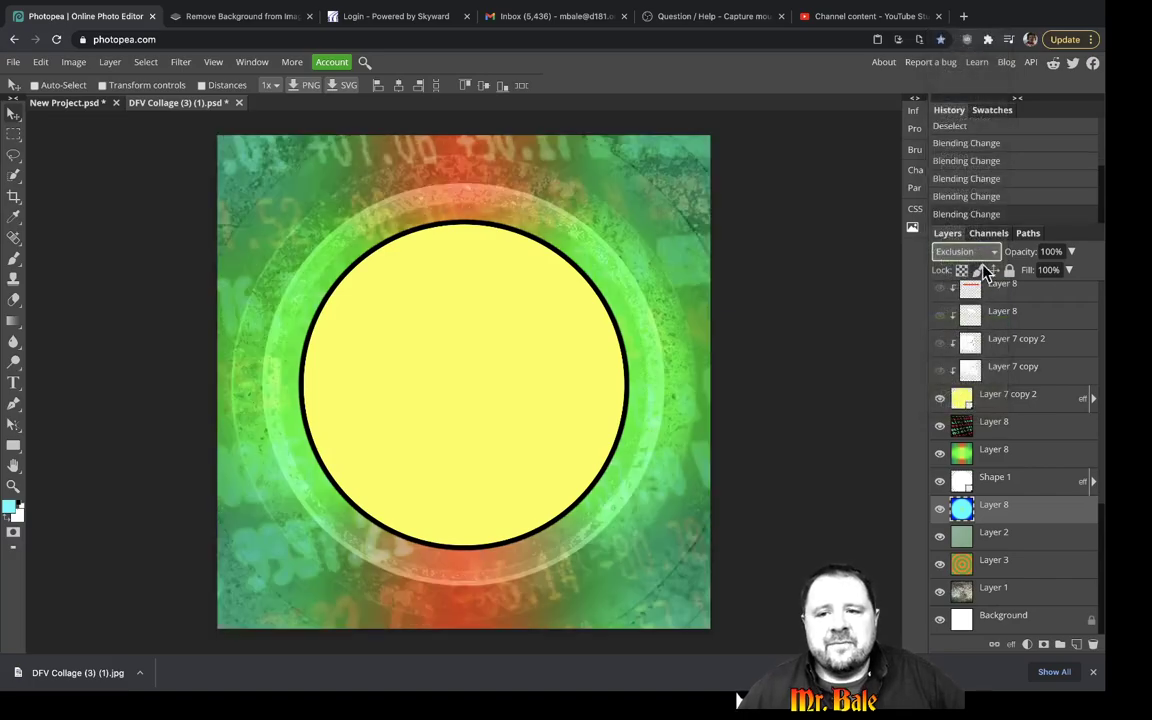
left_click(976, 255)
left_click(975, 320)
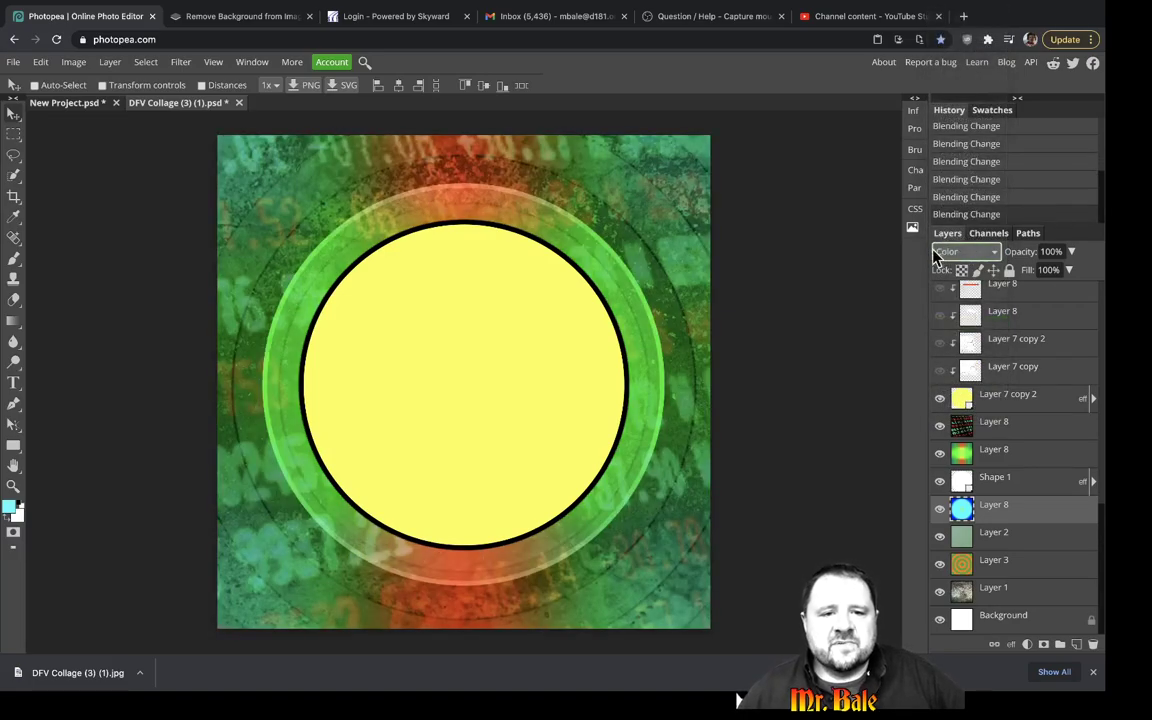
left_click(946, 254)
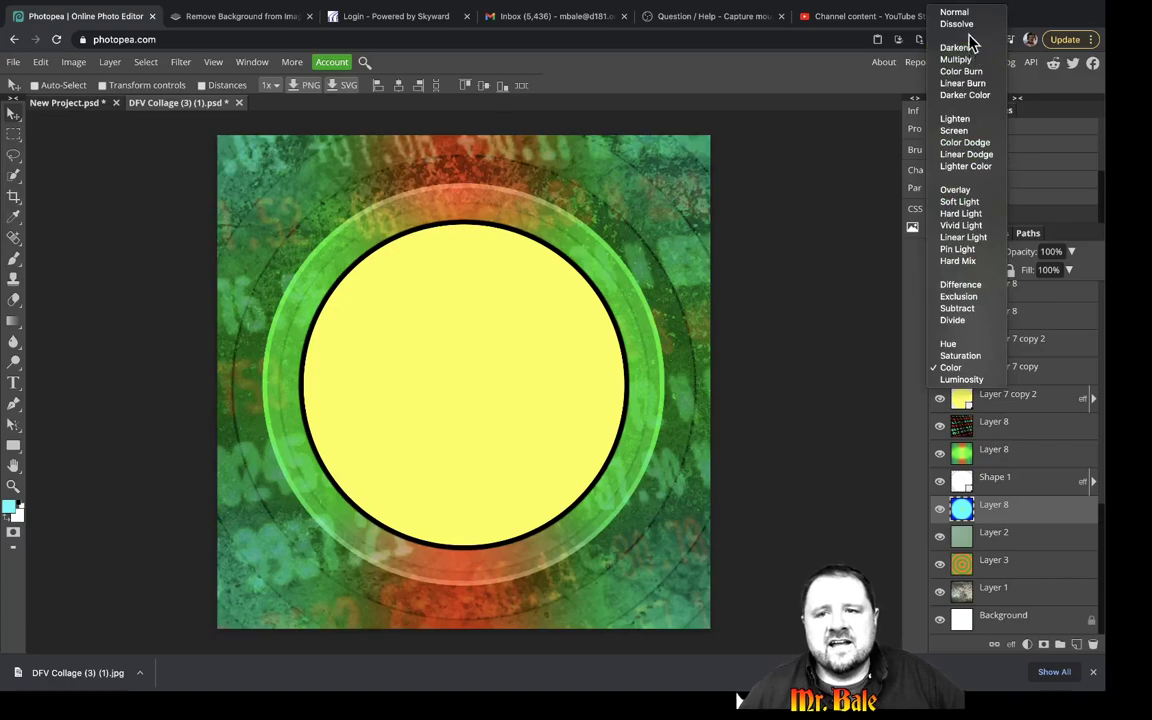
left_click(956, 60)
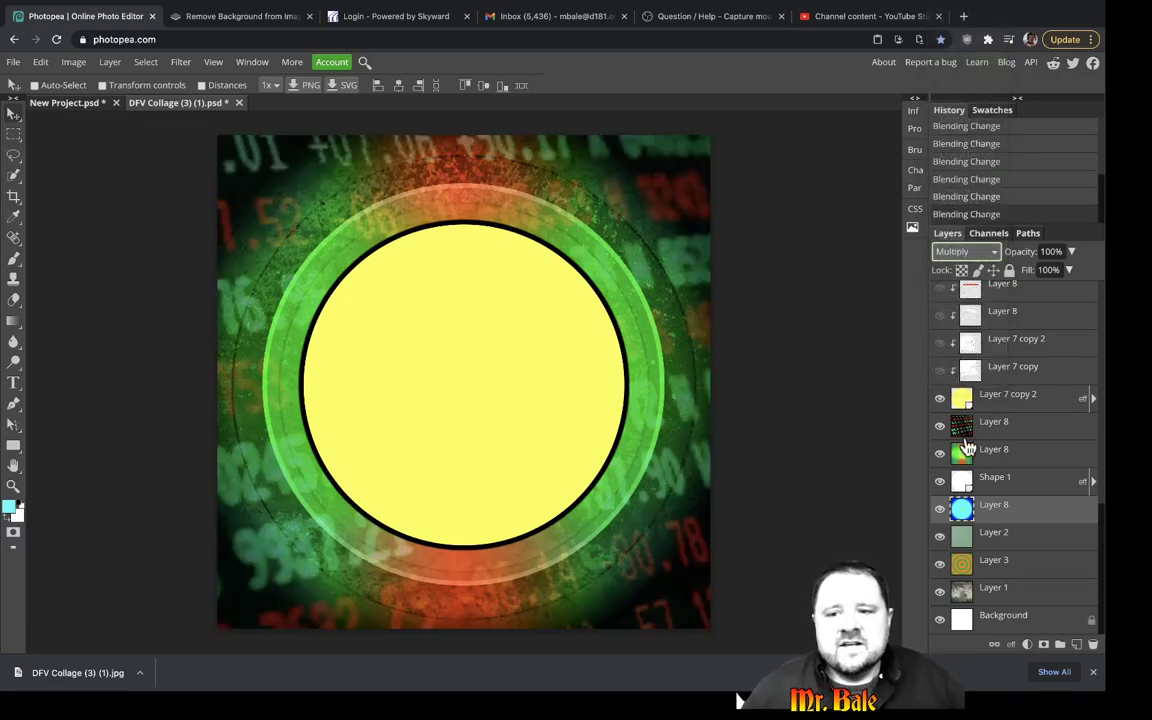
Compare the background with and without the multiplied blue circle layer, leaving it visible.
left_click(940, 509)
left_click(940, 509)
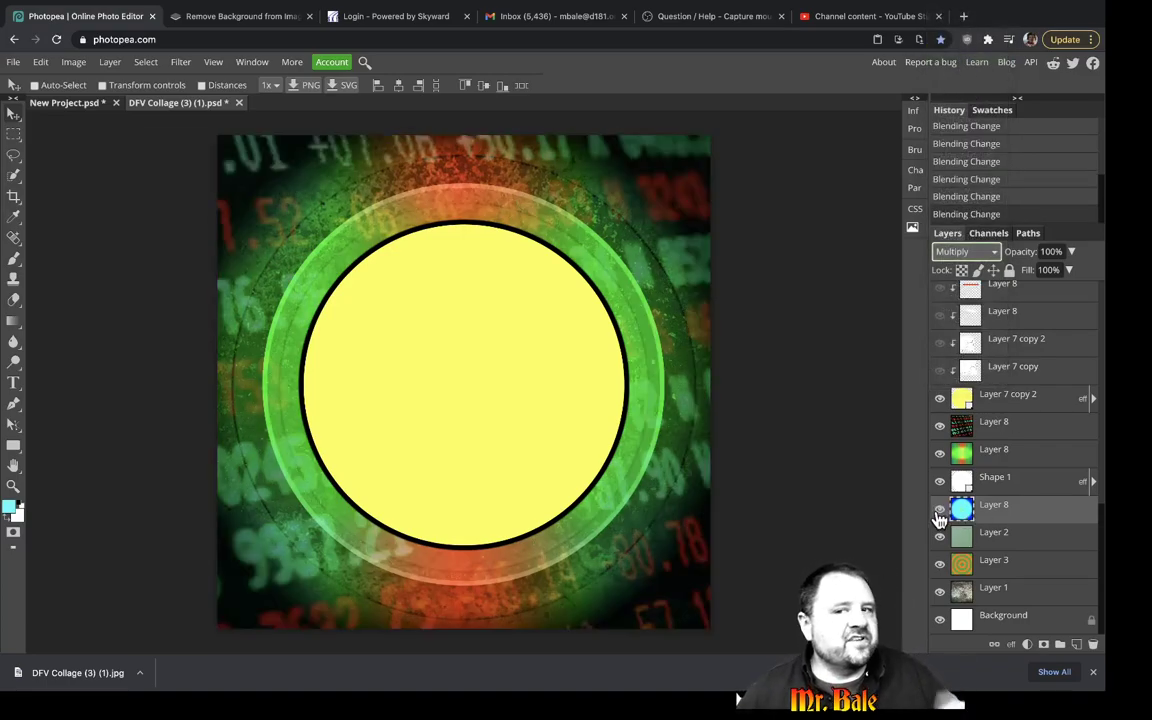
left_click(940, 511)
left_click(940, 511)
left_click(940, 511)
left_click(940, 511)
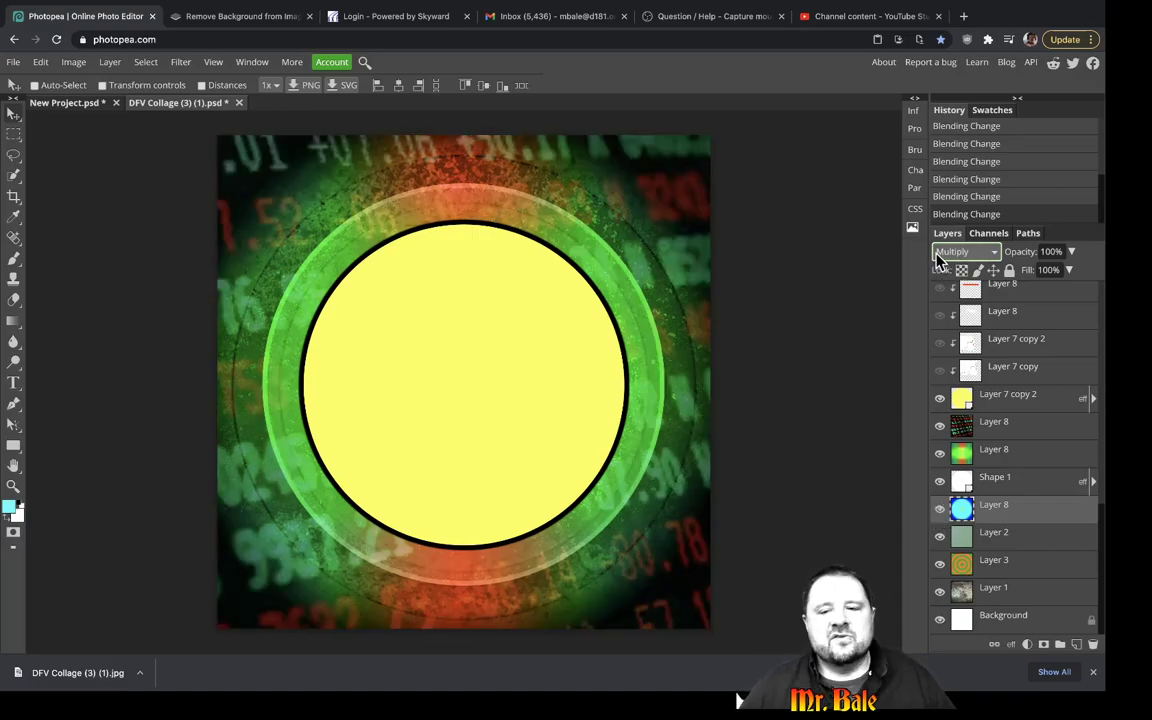
Compare the collage with and without Layer 2 and the ring pattern of Layer 3, leaving both visible.
left_click(942, 538)
left_click(942, 538)
left_click(942, 538)
left_click(942, 538)
left_click(940, 564)
left_click(940, 564)
Show the clipped chart layers Layer 7 copy and Layer 7 copy 2, the white glow and the stripe above the yellow circle.
scroll(940, 570, "up", 5)
scroll(940, 570, "down", 3)
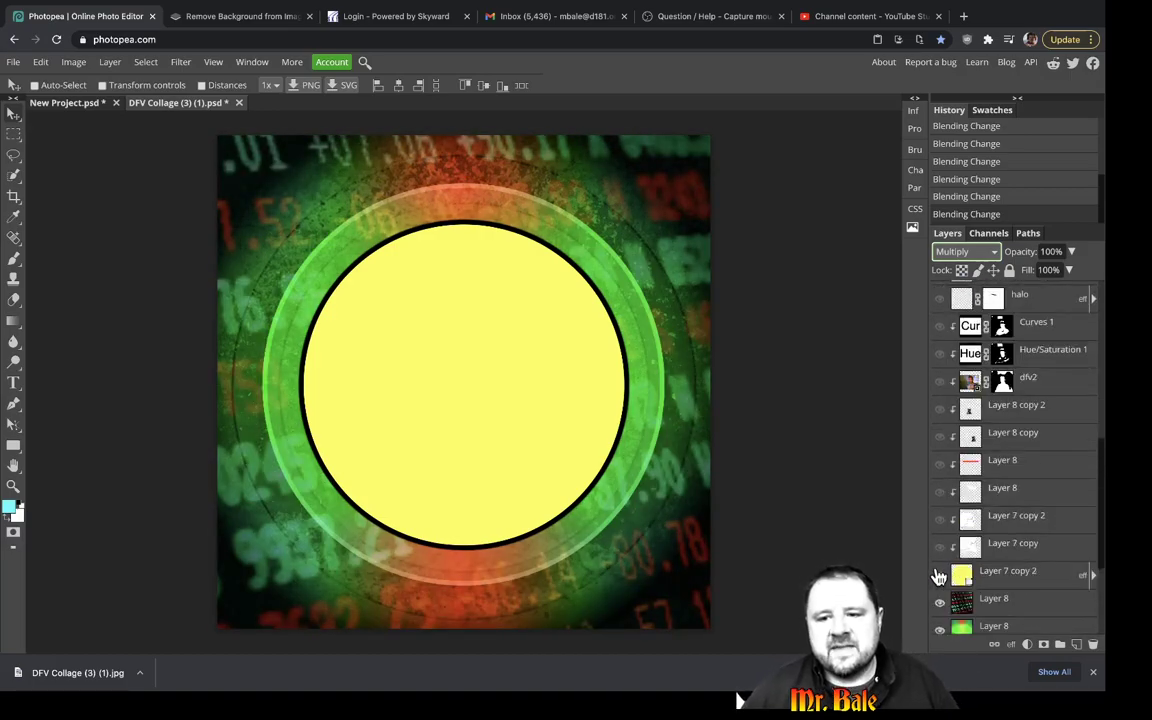
left_click(941, 547)
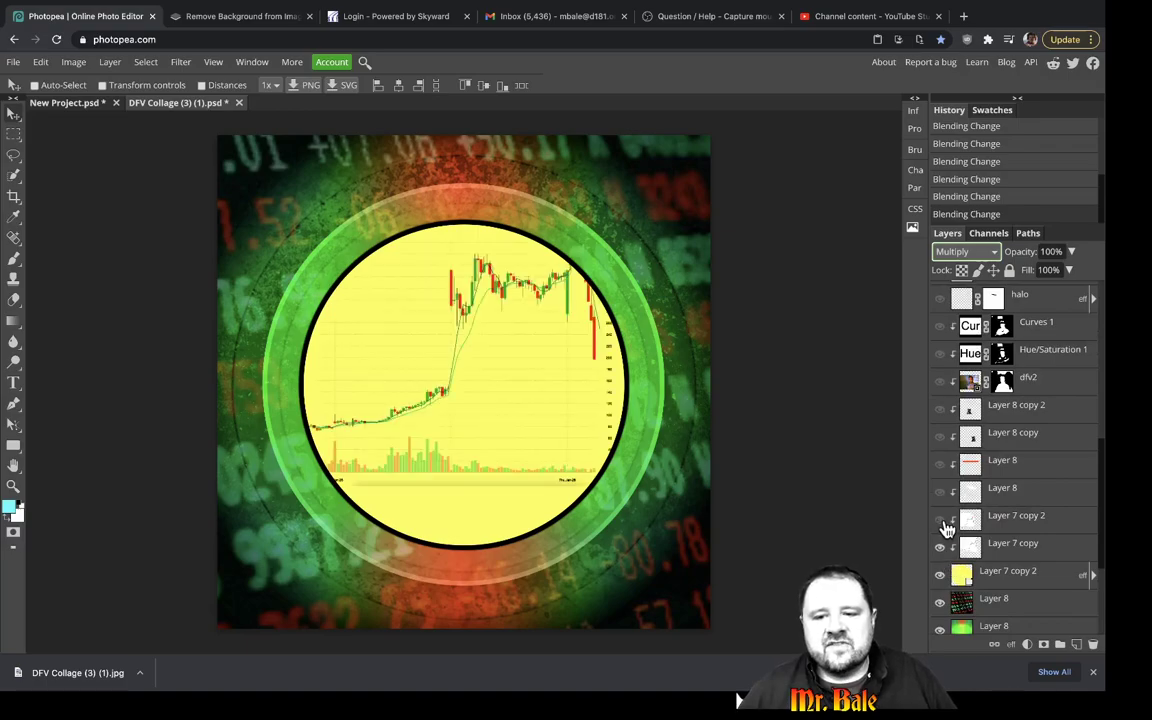
left_click(942, 522)
left_click(940, 492)
left_click(940, 464)
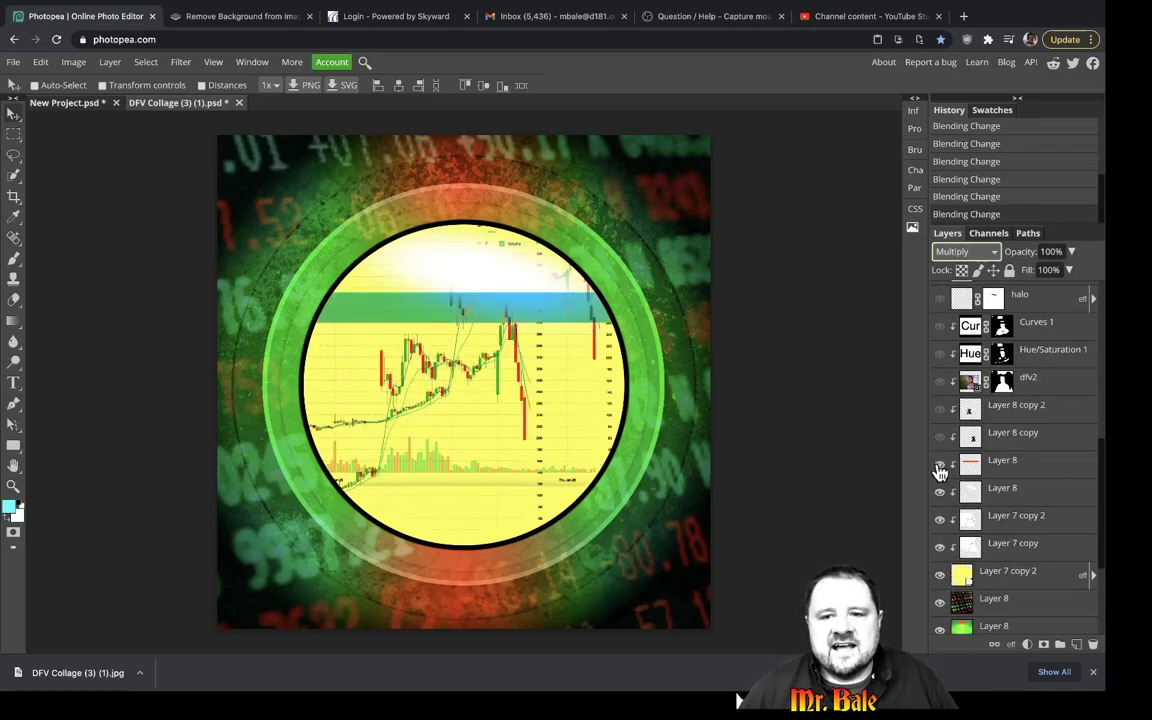
Show the two kitten layers, Layer 8 copy and Layer 8 copy 2, and the dfv2 portrait.
left_click(940, 437)
left_click(940, 409)
left_click(940, 381)
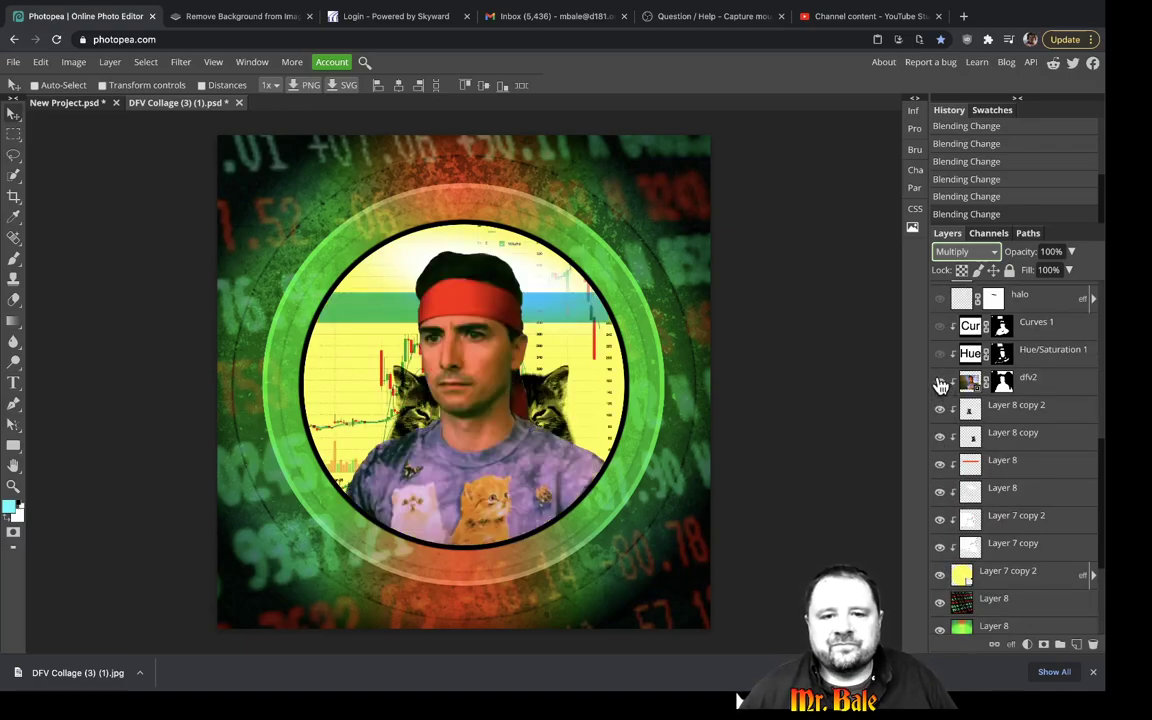
Show the Hue/Saturation 1, Curves 1, halo, Layer 7, GME chart and star layers above the portrait.
left_click(940, 353)
left_click(940, 326)
left_click(940, 298)
scroll(944, 360, "up", 4)
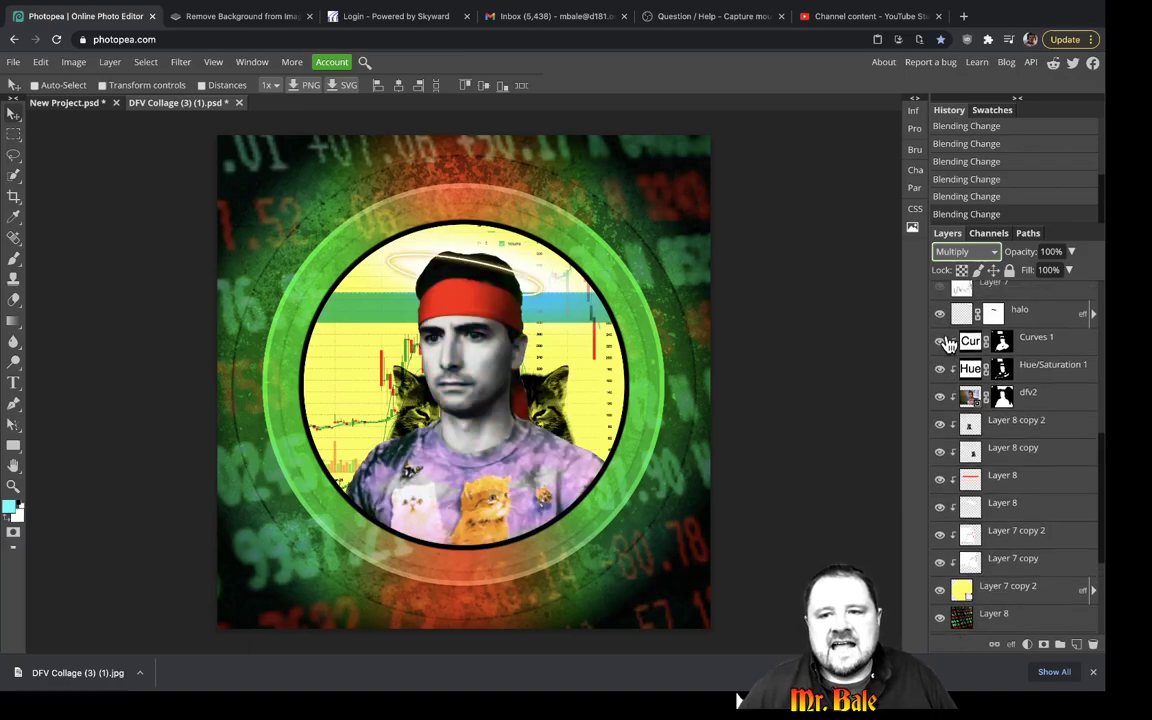
left_click(940, 445)
left_click(940, 417)
left_click(940, 390)
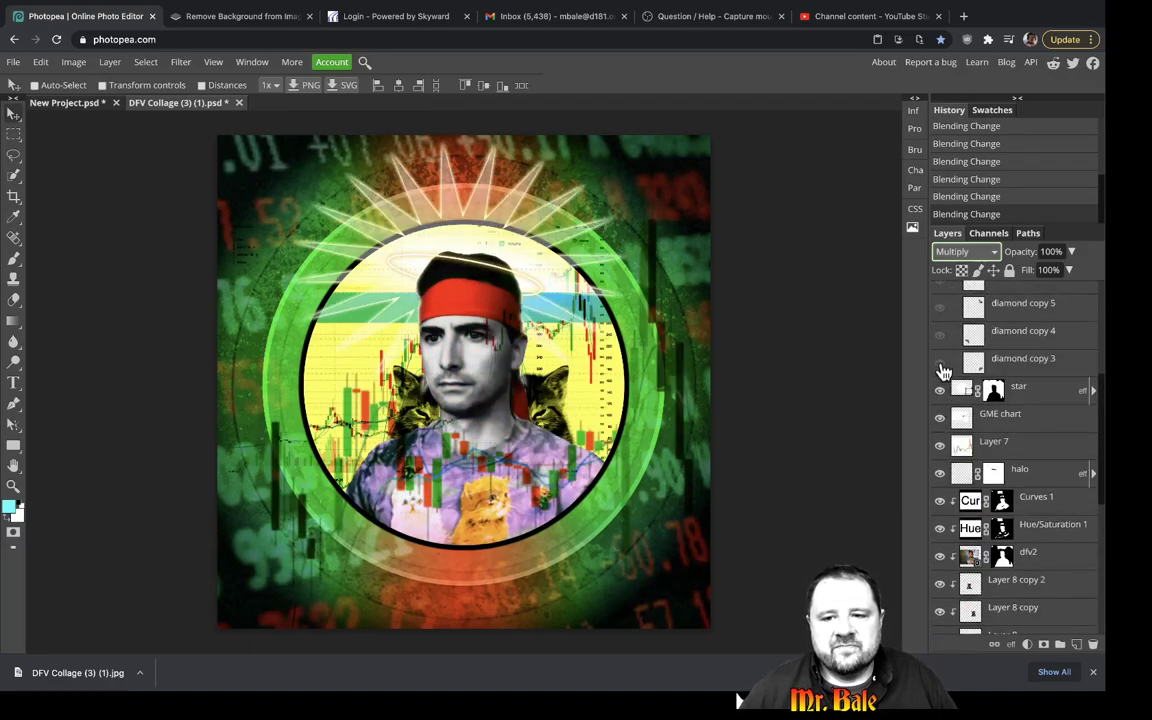
Show the four diamond layers in the Diamonds group and the two Hanging Kitty layers.
left_click(940, 362)
left_click(940, 336)
scroll(942, 342, "up", 3)
left_click(940, 453)
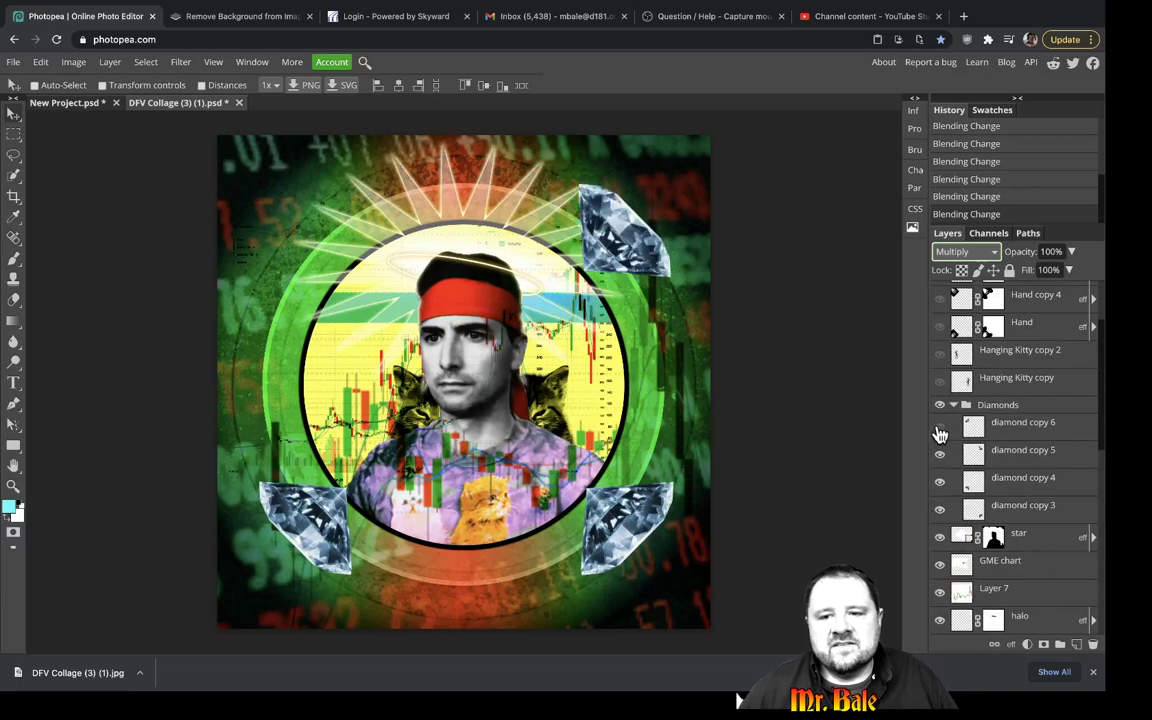
left_click(940, 426)
left_click(940, 377)
left_click(940, 351)
Show the four hand layers in the corners: Hand, Hand copy 4, Hand copy and Hand copy 2.
scroll(942, 355, "up", 2)
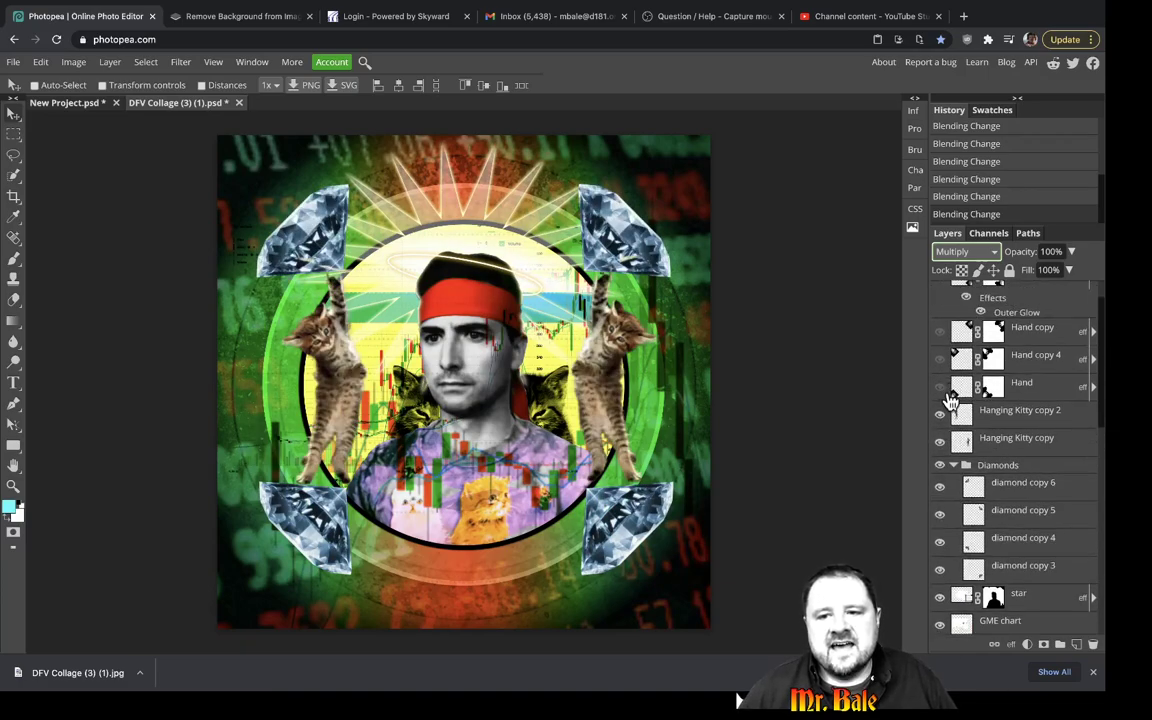
left_click(942, 385)
left_click(940, 358)
left_click(940, 331)
scroll(945, 345, "up", 2)
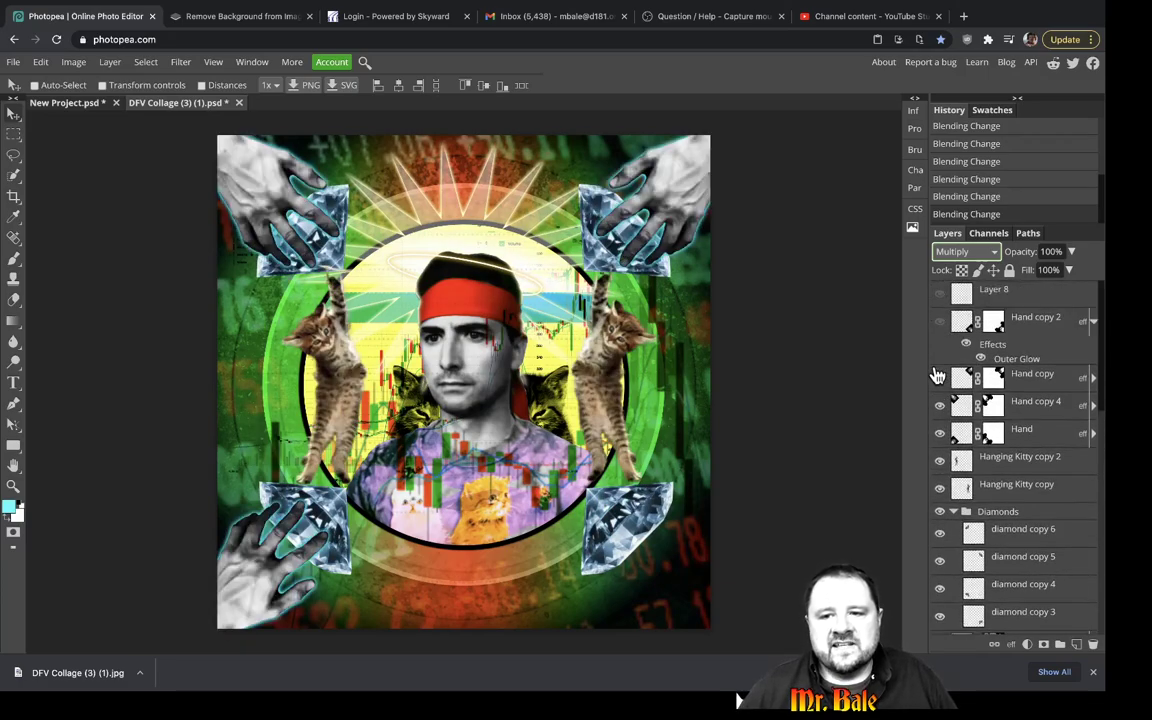
left_click(940, 320)
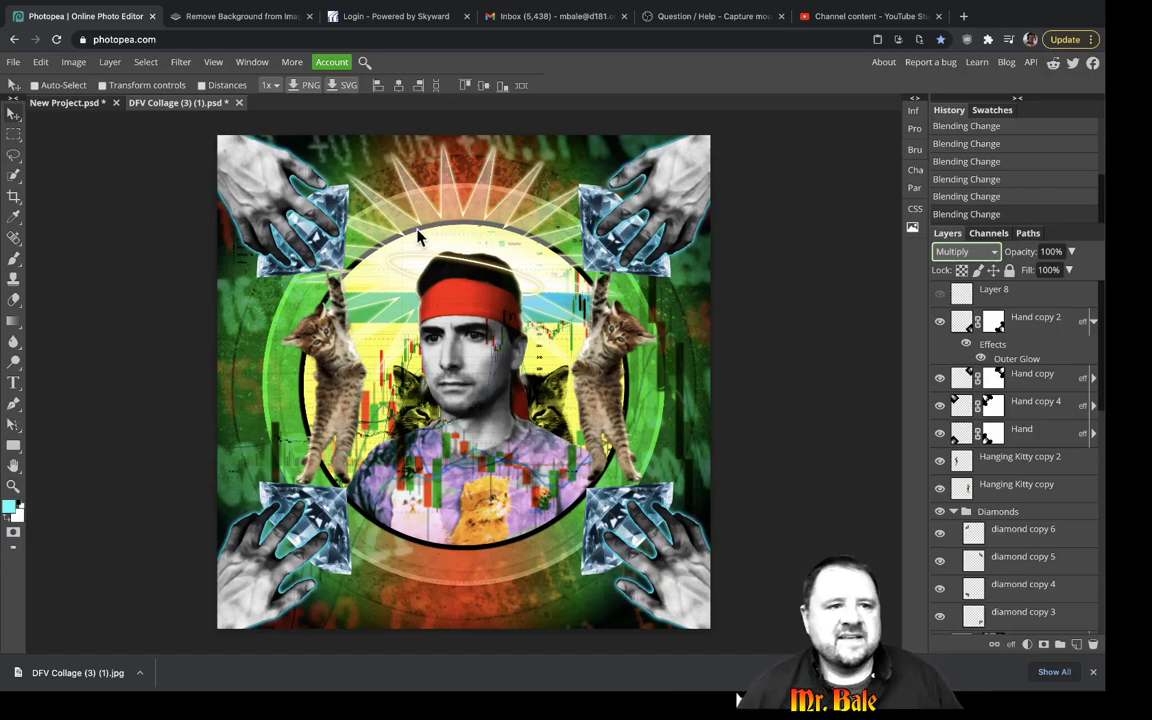
Delete all the shape layers, from Shape 7 down to the lowest Shape 2, and Layer 2 from New Project.psd.
left_click(84, 104)
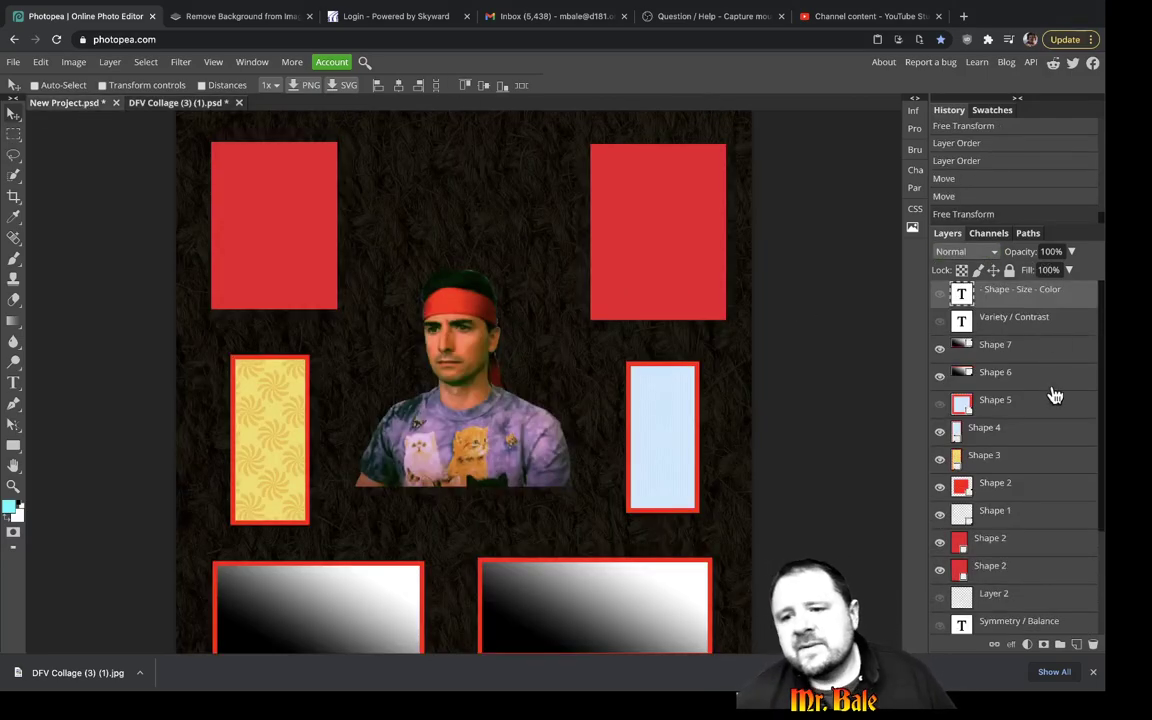
left_click(1050, 345)
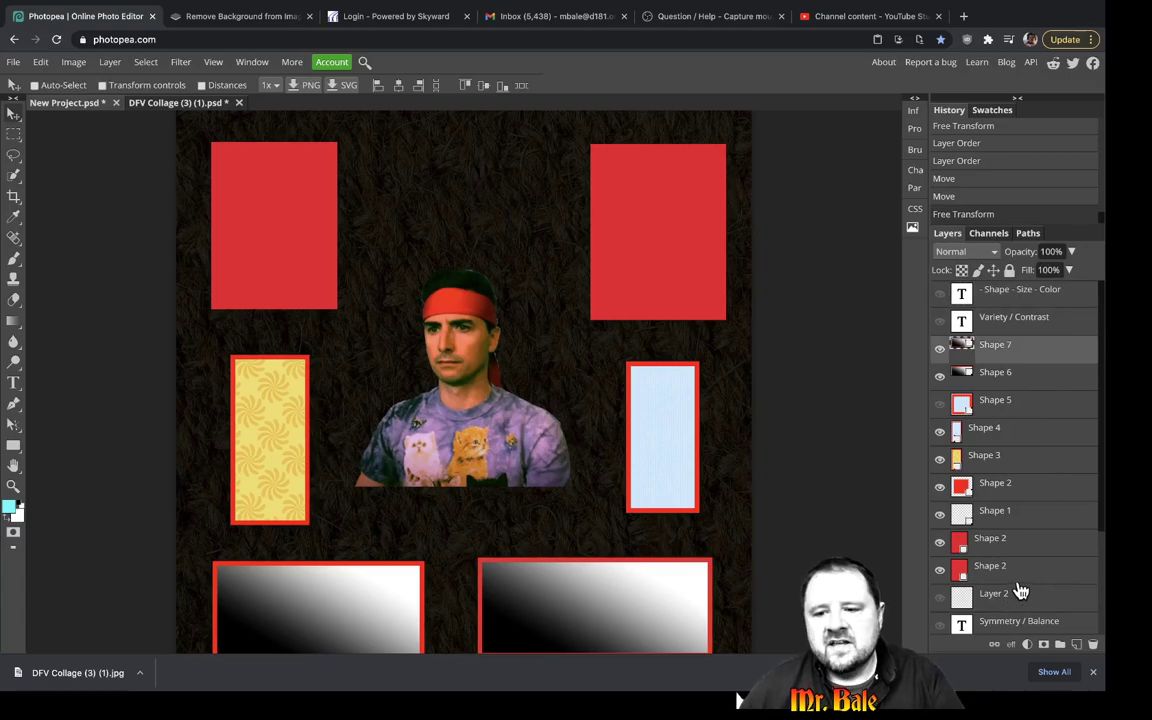
left_click(1050, 572, "shift")
left_click(1092, 644)
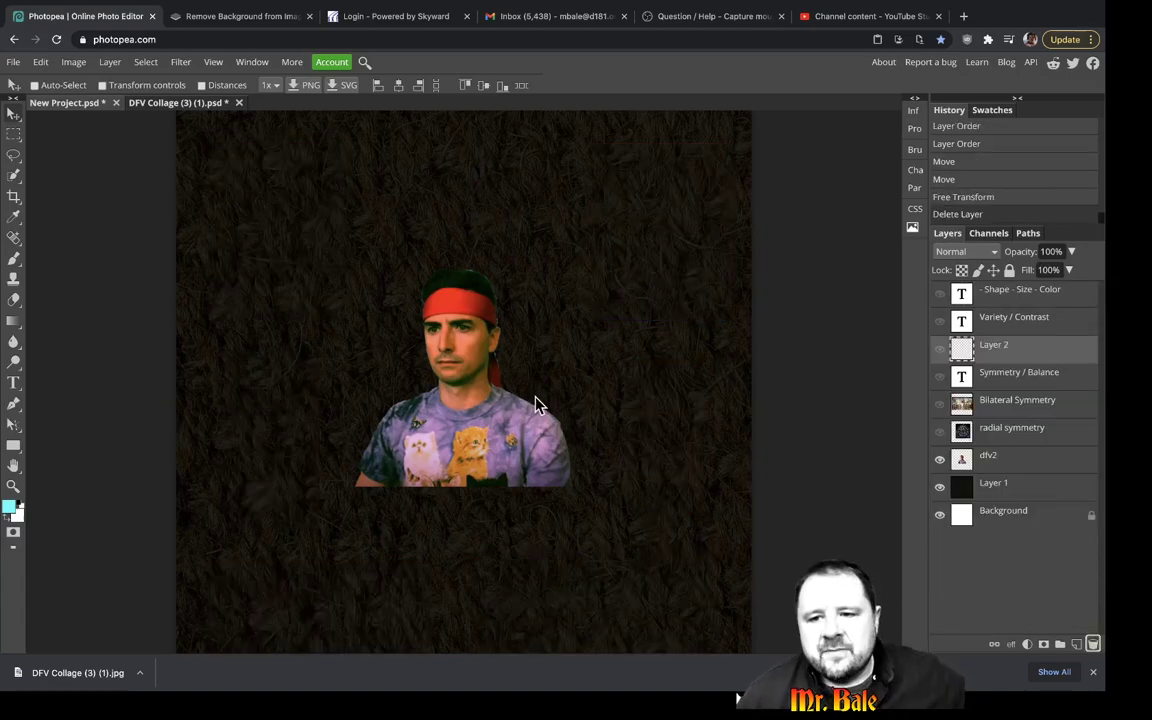
left_click(1095, 646)
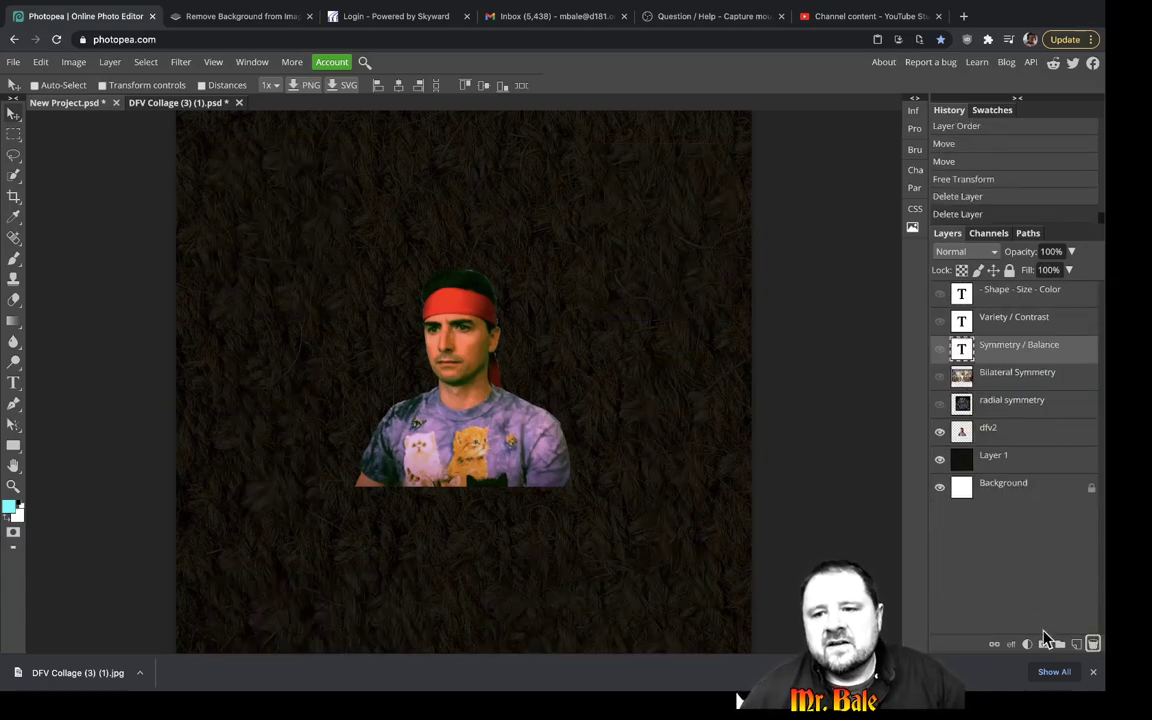
Delete the three hidden text layers and the Bilateral Symmetry and radial symmetry layers.
left_click(1042, 296)
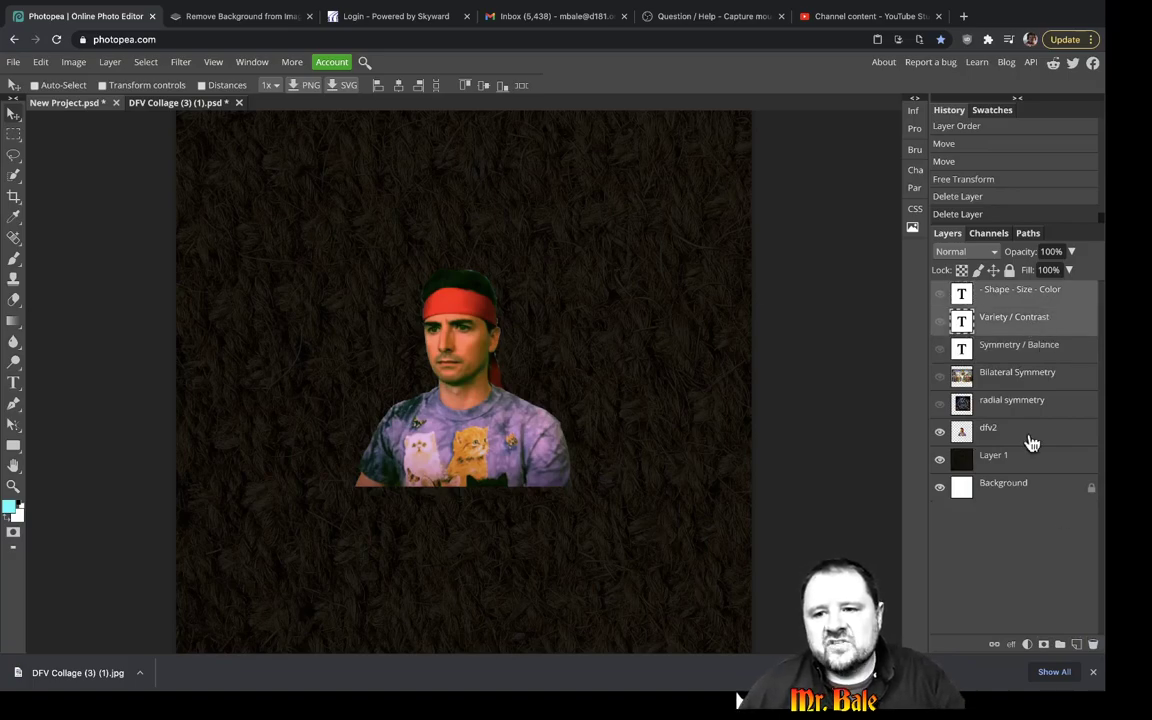
left_click(1030, 350, "shift")
key("Delete")
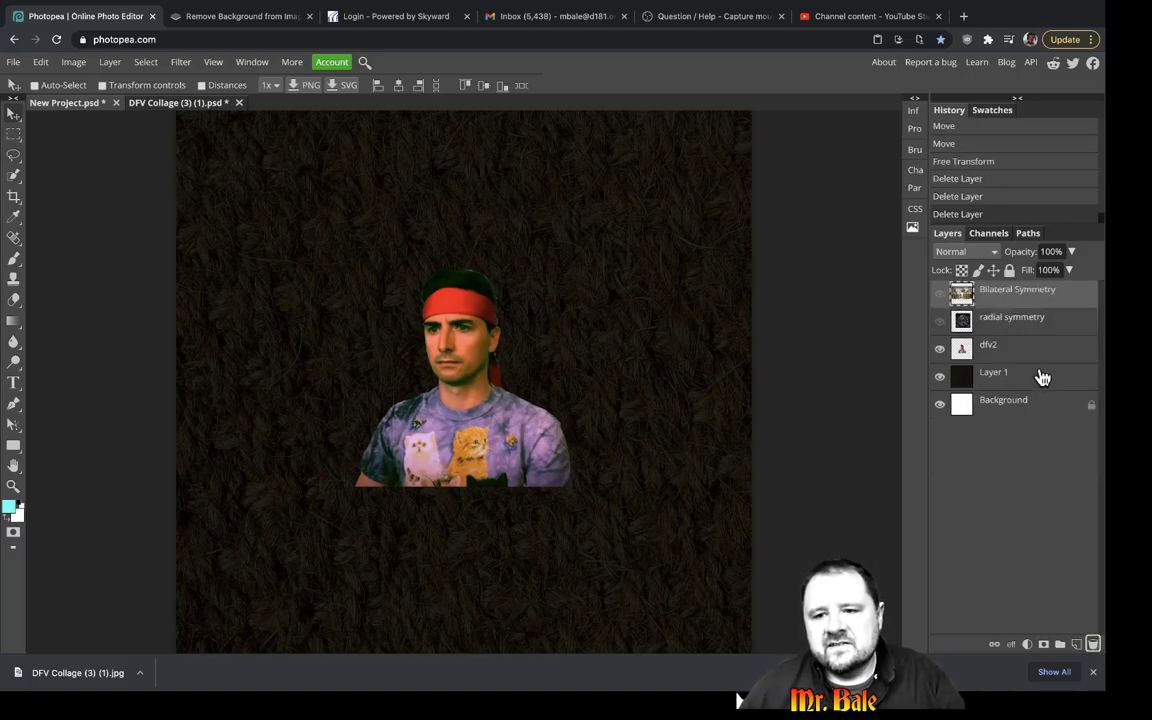
left_click(1023, 320, "shift")
left_click(1092, 645)
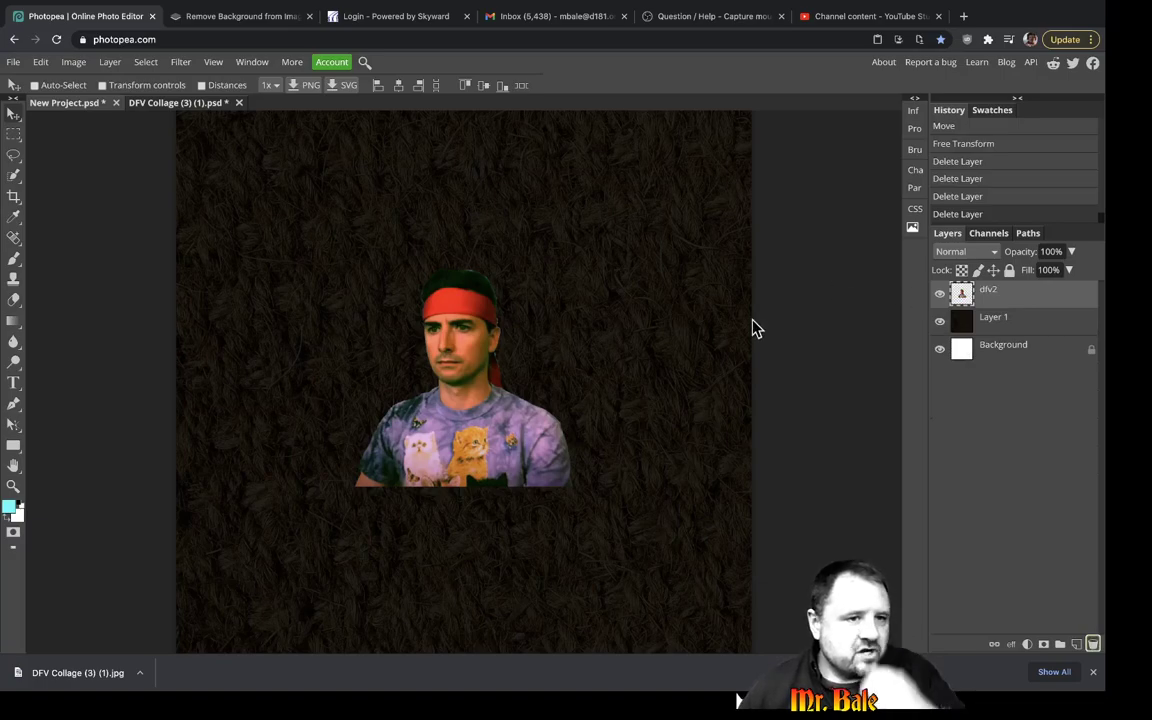
Move the dfv2 portrait up and to the left on the dark canvas.
left_click_drag(460, 385, 430, 340)
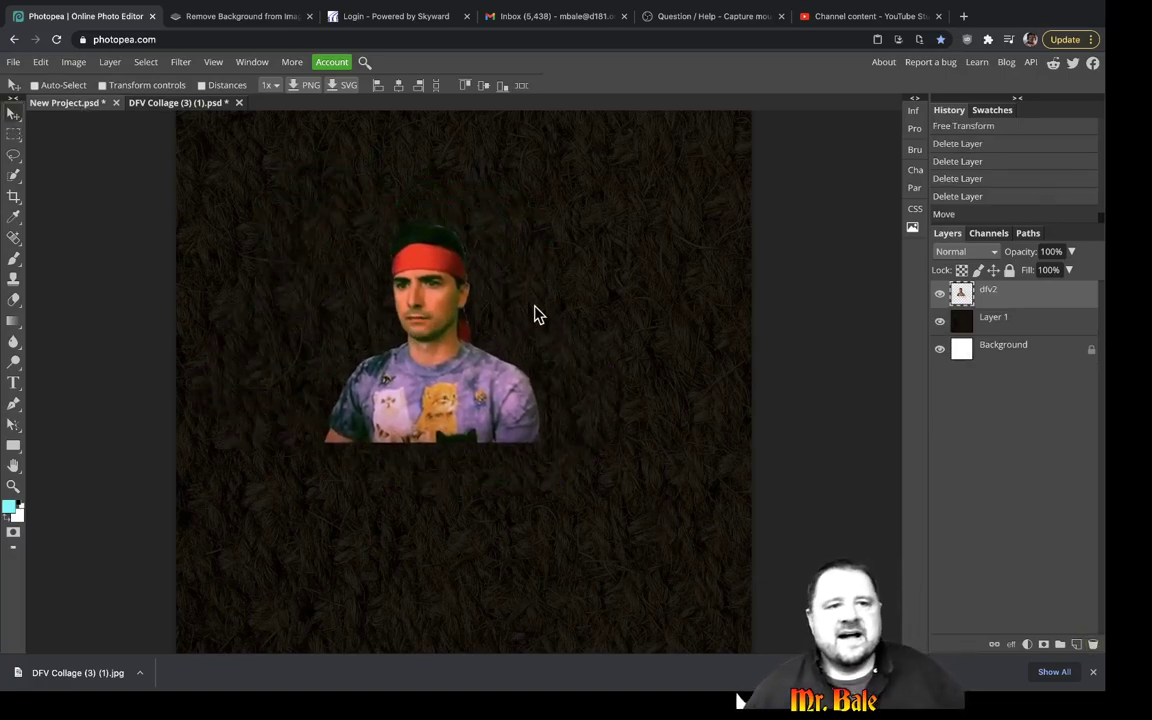
left_click_drag(442, 352, 410, 302)
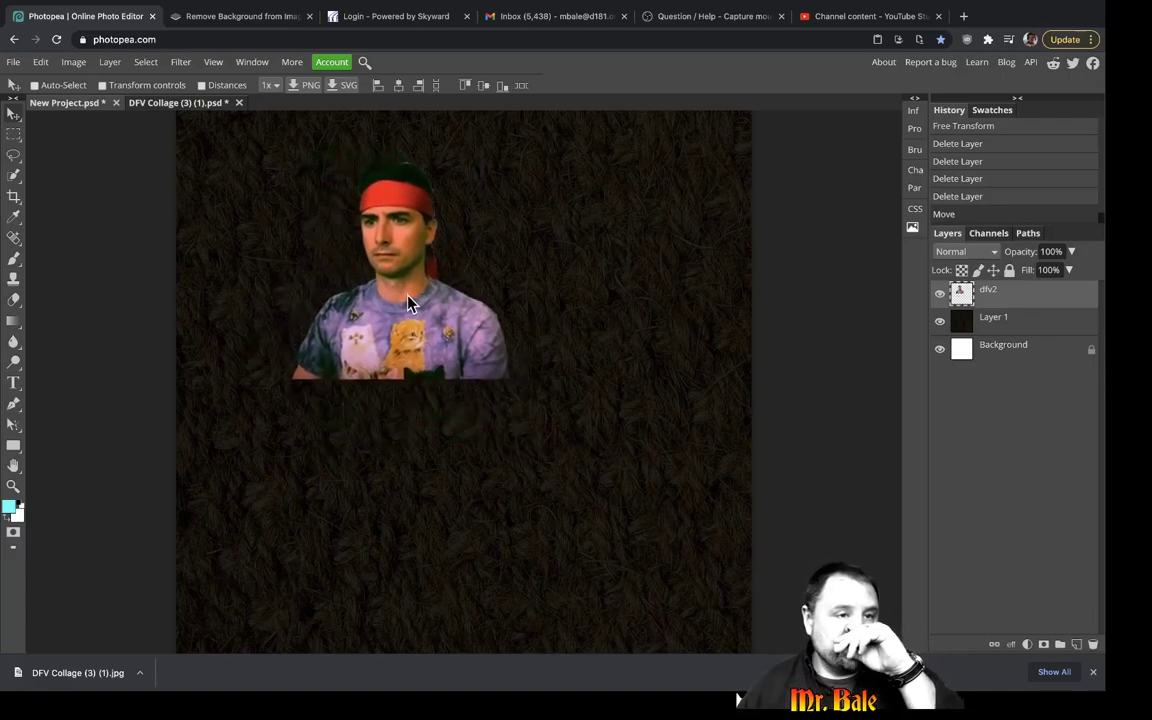
Compare the two open documents and open tree on hill painting.jpg from the Downloads folder alongside them.
left_click(165, 104)
left_click(86, 103)
left_click(148, 100)
left_click(97, 100)
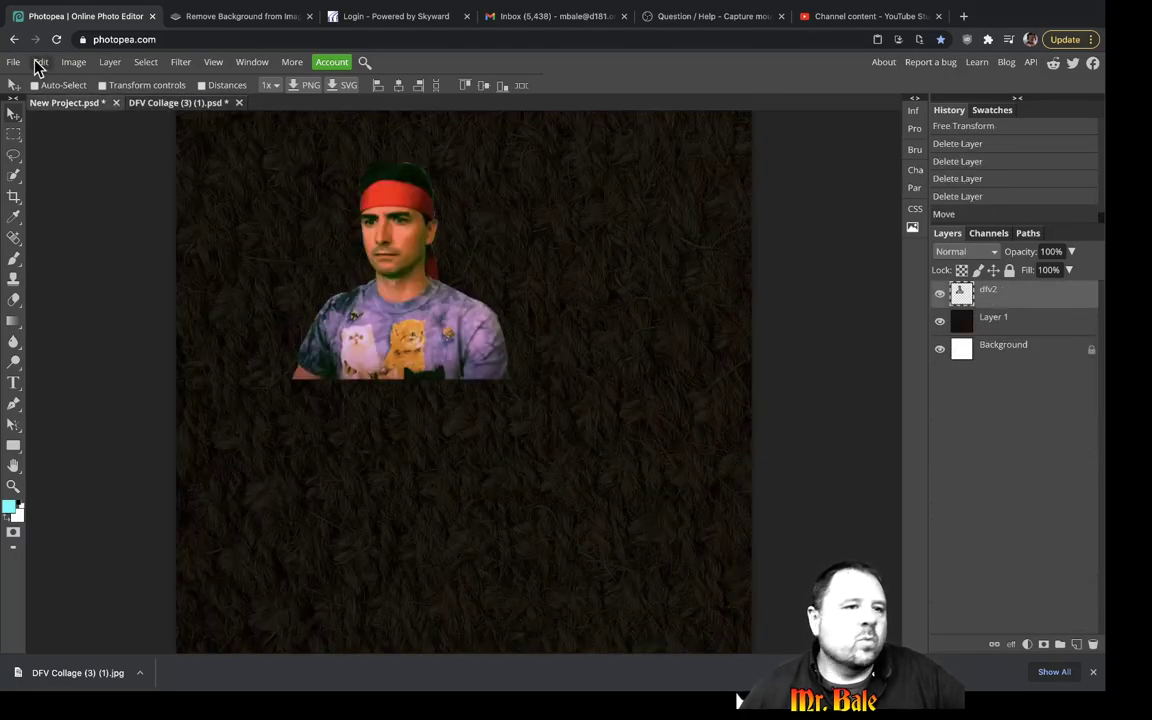
left_click(13, 62)
left_click(22, 102)
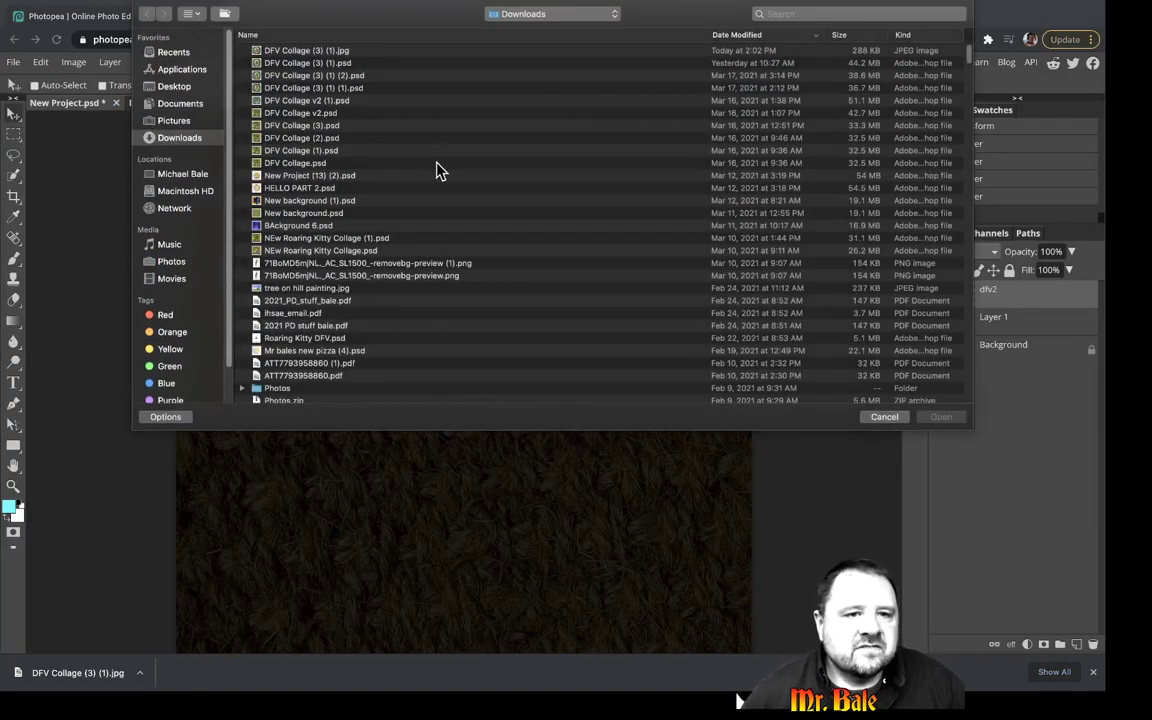
double_click(282, 289)
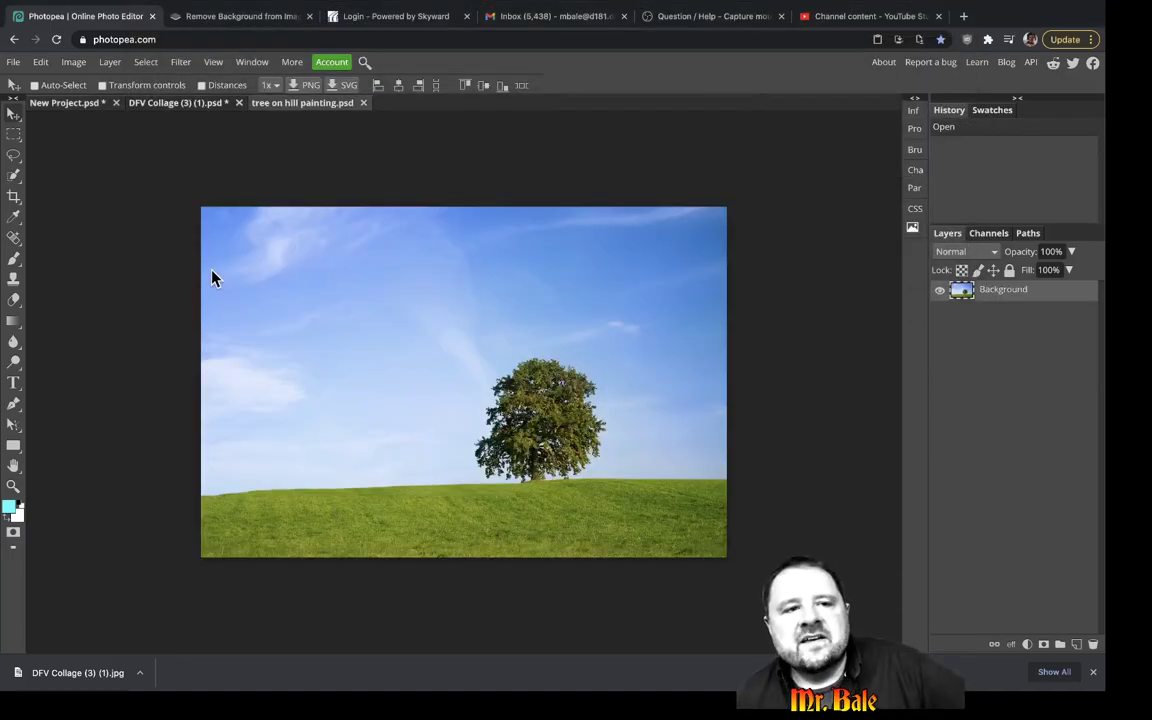
Look through the three open documents New Project.psd, DFV Collage (3) (1).psd and tree on hill painting.psd, ending on the tree picture.
left_click(75, 104)
left_click(178, 103)
left_click(276, 103)
left_click(211, 110)
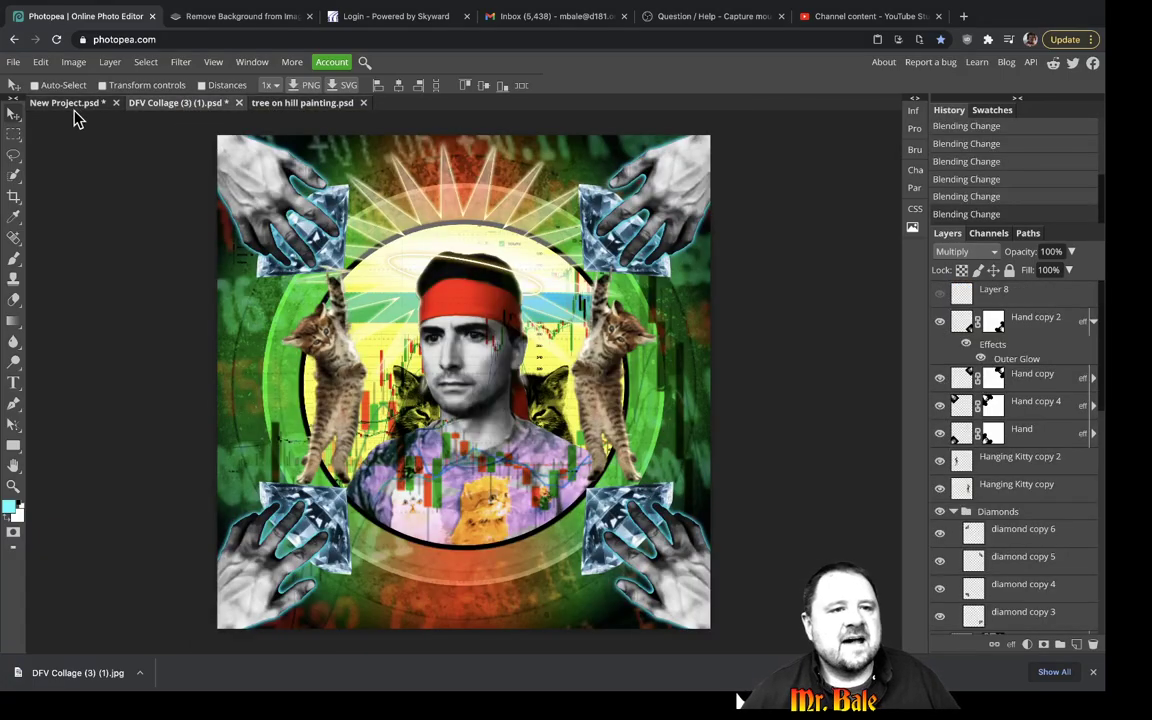
left_click(71, 110)
left_click(160, 110)
left_click(247, 110)
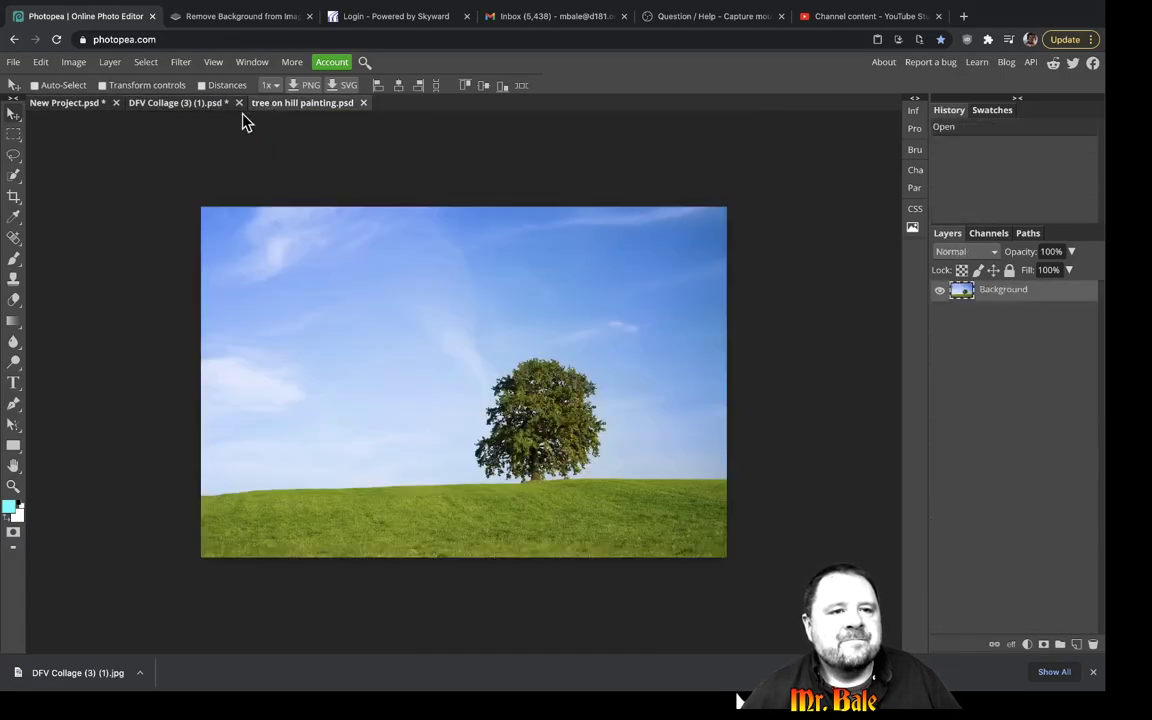
left_click(67, 105)
left_click(175, 103)
left_click(300, 104)
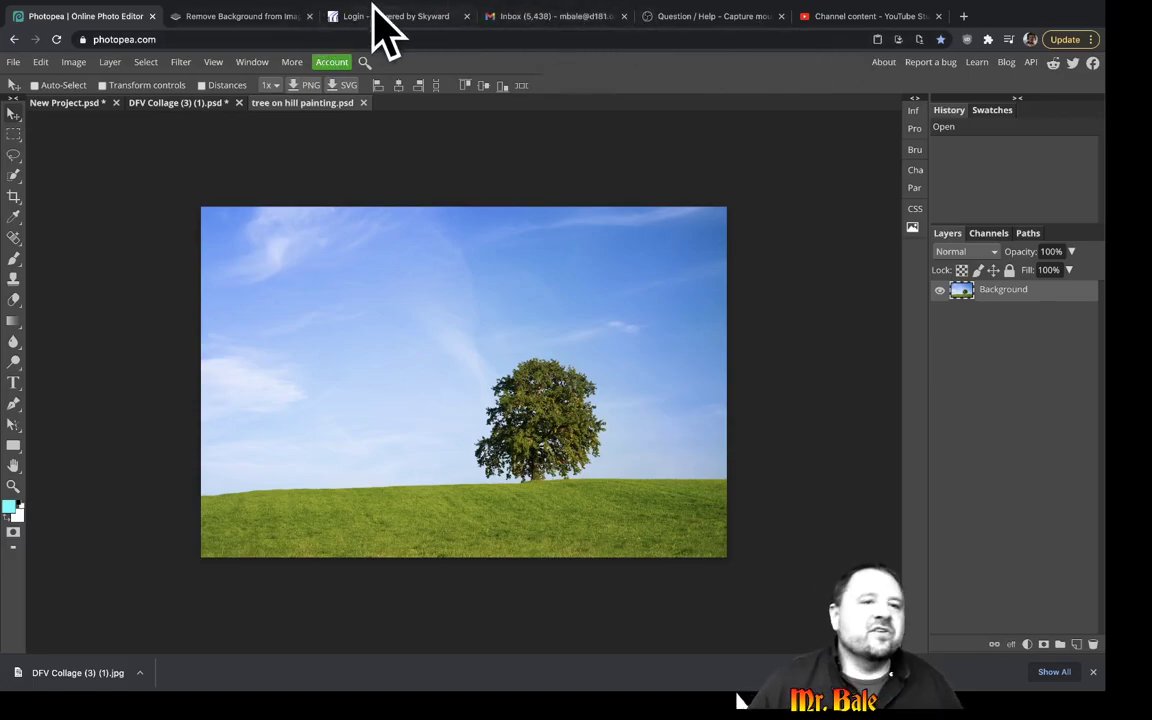
left_click(90, 103)
left_click(138, 103)
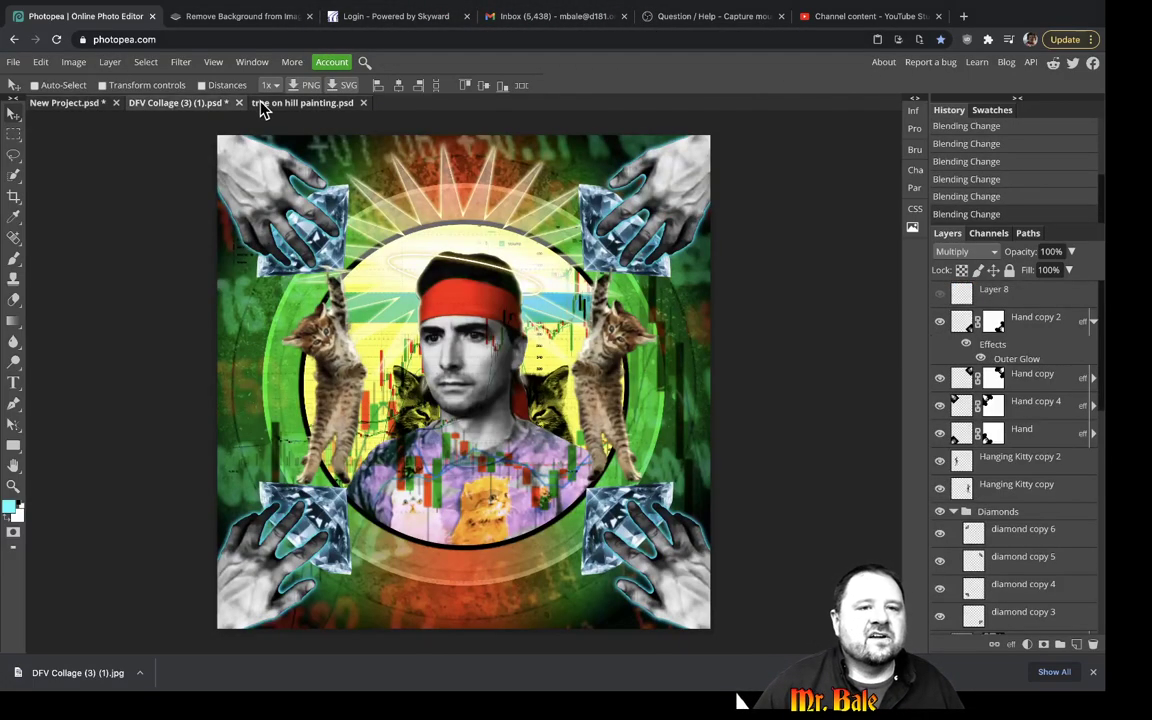
left_click(263, 104)
left_click(170, 104)
left_click(101, 104)
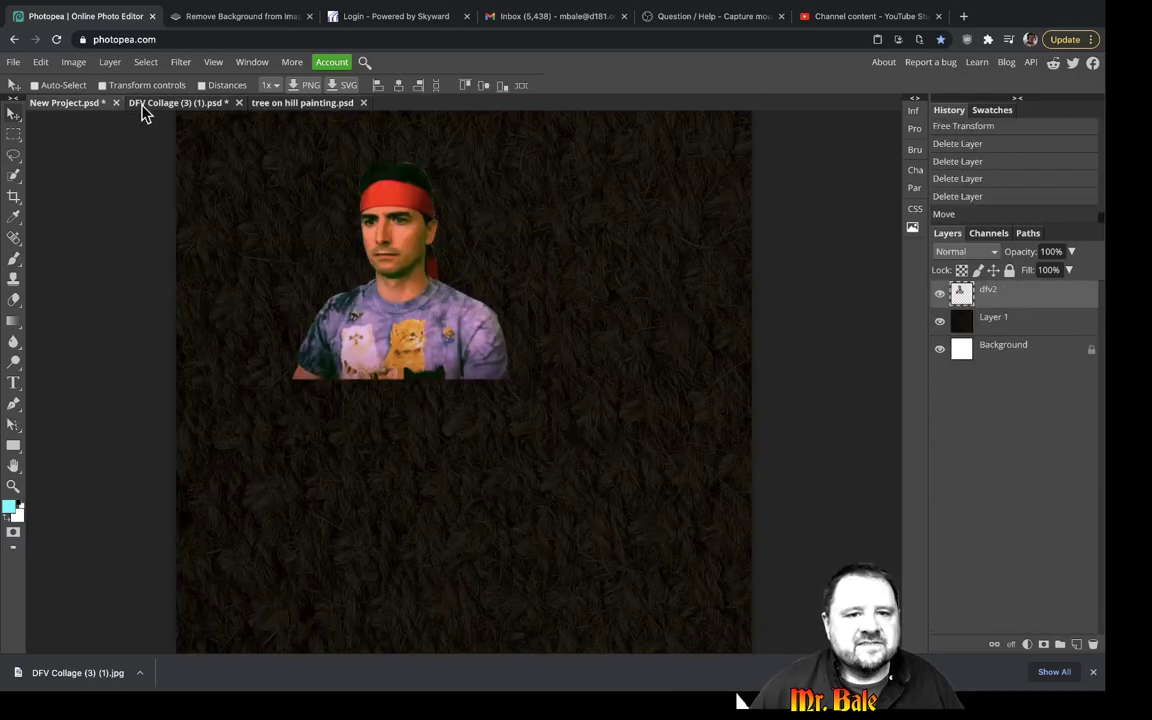
left_click(200, 104)
left_click(326, 110)
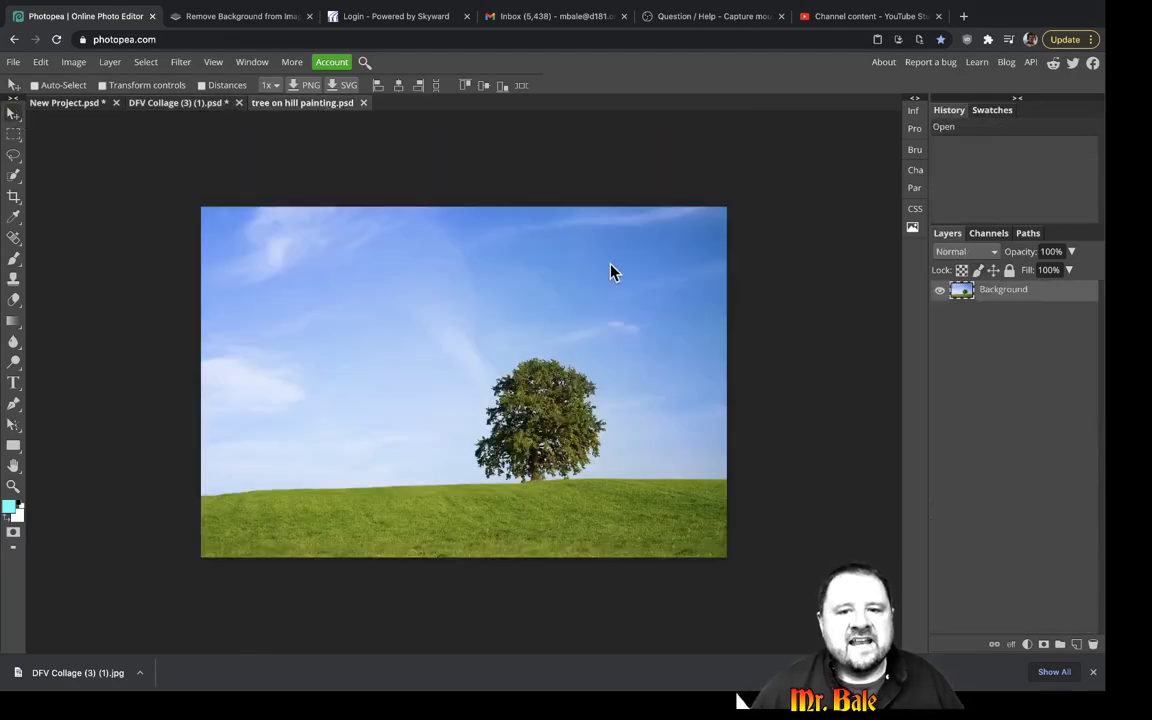
Copy the tree picture into New Project.psd, covering the upper part of the canvas, and place its layer beneath dfv2.
left_click_drag(517, 311, 609, 360)
left_click(170, 105)
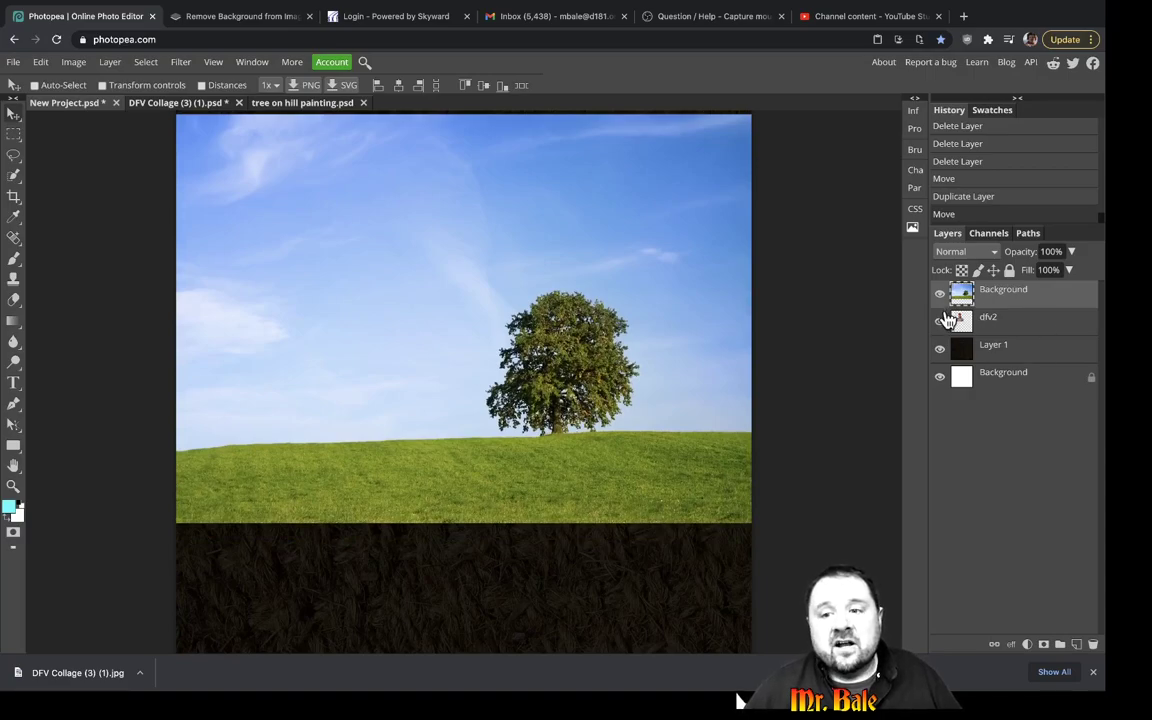
left_click_drag(1023, 296, 1007, 335)
Move the dfv2 portrait down so its base rests on the edge of the hill, left of the tree.
left_click(988, 298)
left_click_drag(335, 260, 369, 346)
left_click_drag(456, 436, 414, 425)
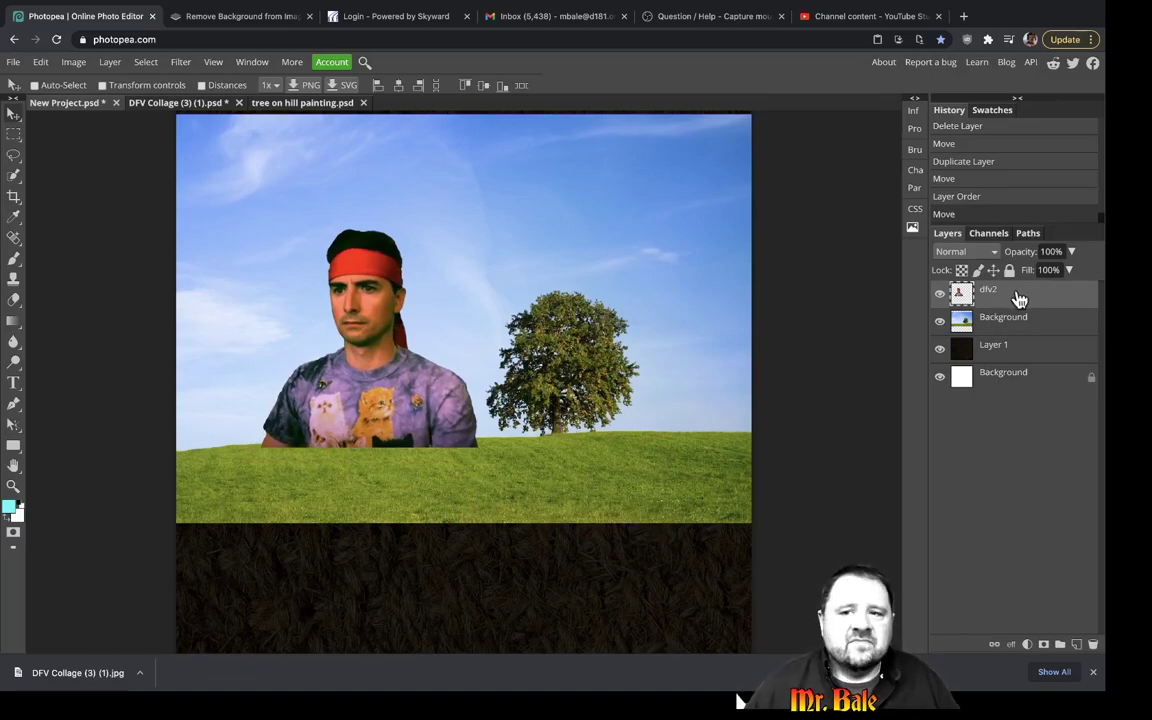
Try the tree picture's layer above dfv2 and put dfv2 back on top.
left_click_drag(1024, 333, 1001, 298)
left_click(939, 293)
left_click(939, 293)
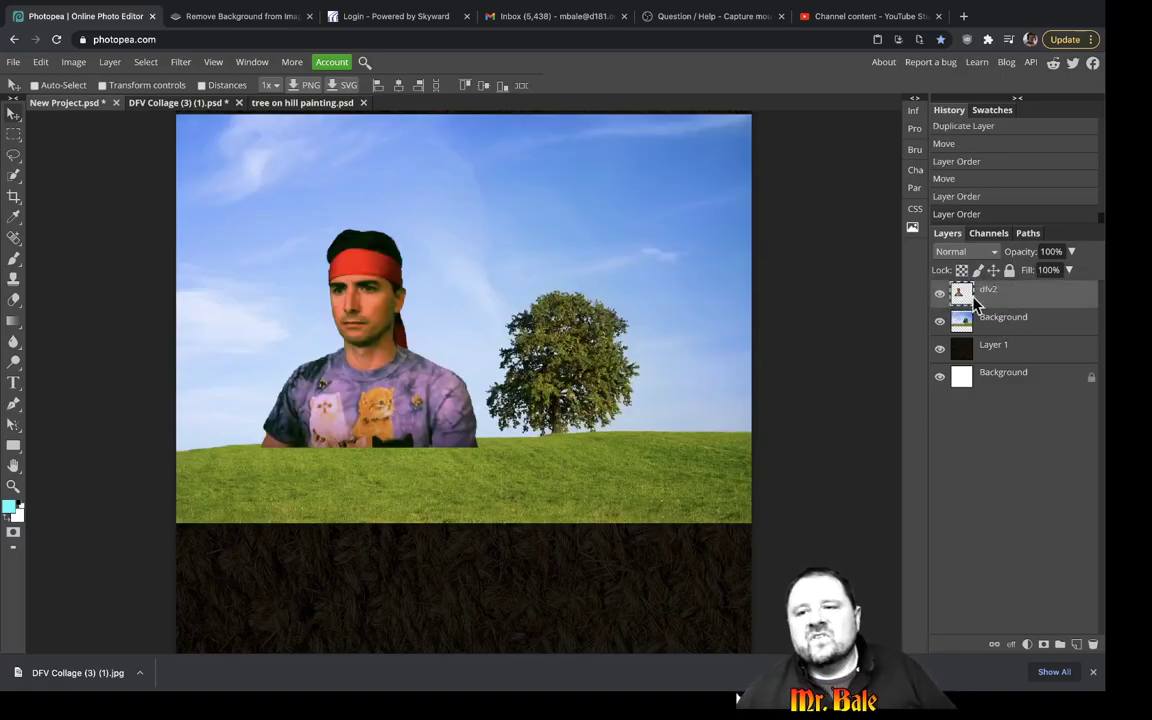
Delete the copied tree picture layer from New Project.psd and select dfv2.
left_click(1032, 322)
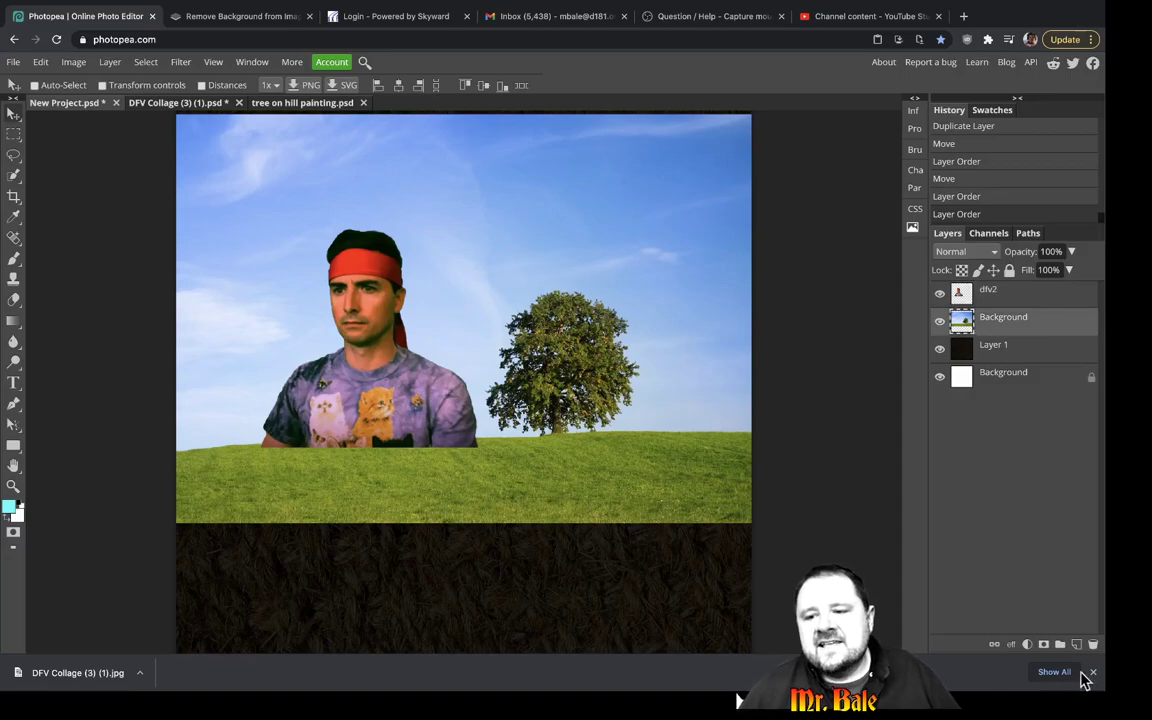
left_click(1093, 645)
mouse_move(430, 306)
left_mouse_down()
mouse_move(452, 308)
mouse_move(430, 306)
left_mouse_up()
left_click(990, 300)
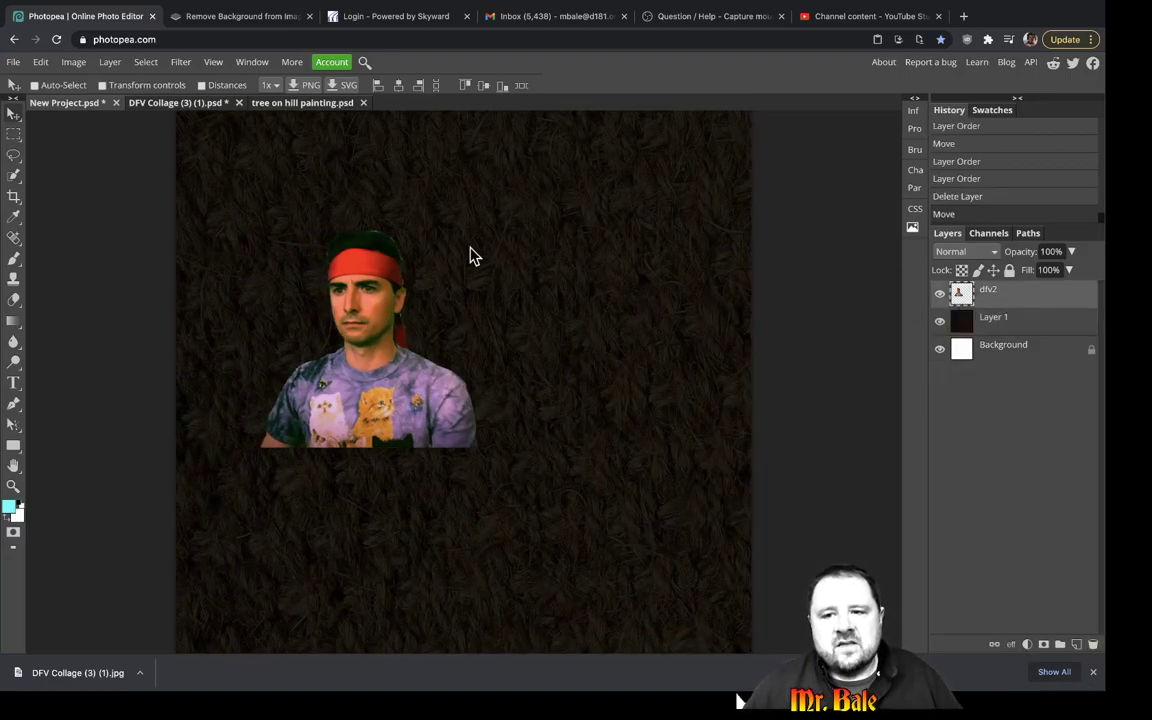
Revert DFV Collage (3) (1).psd to its originally opened state through the history.
left_click(180, 103)
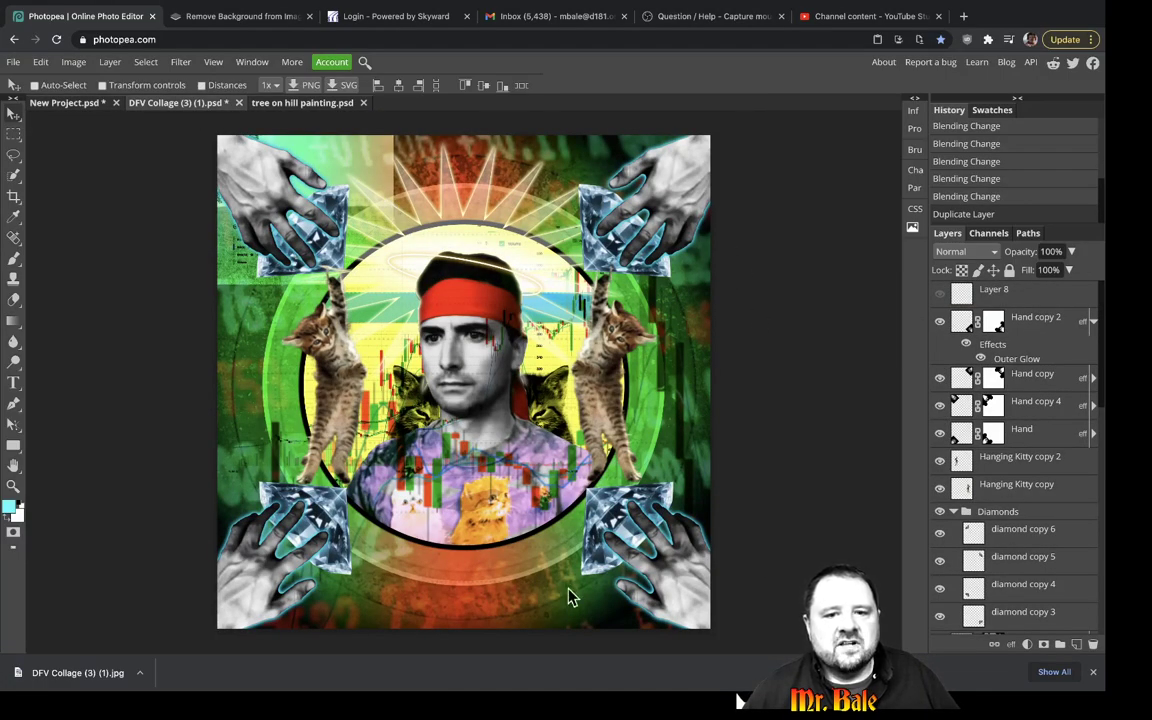
scroll(987, 159, "up", 10)
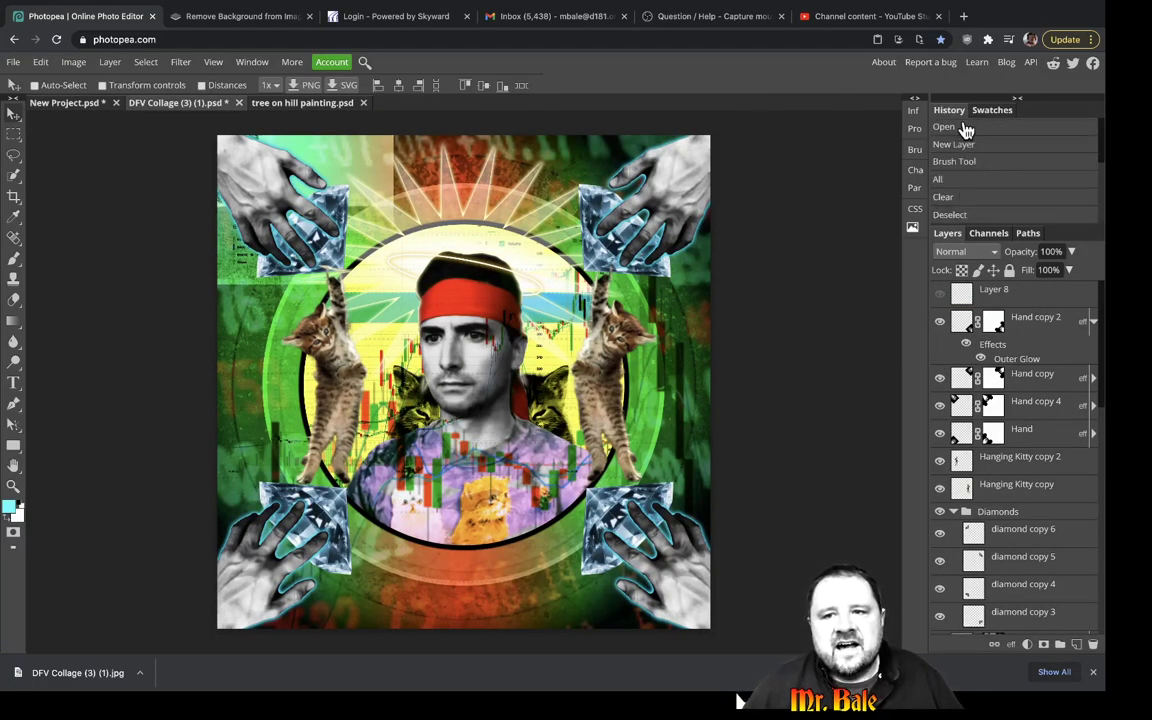
left_click(962, 126)
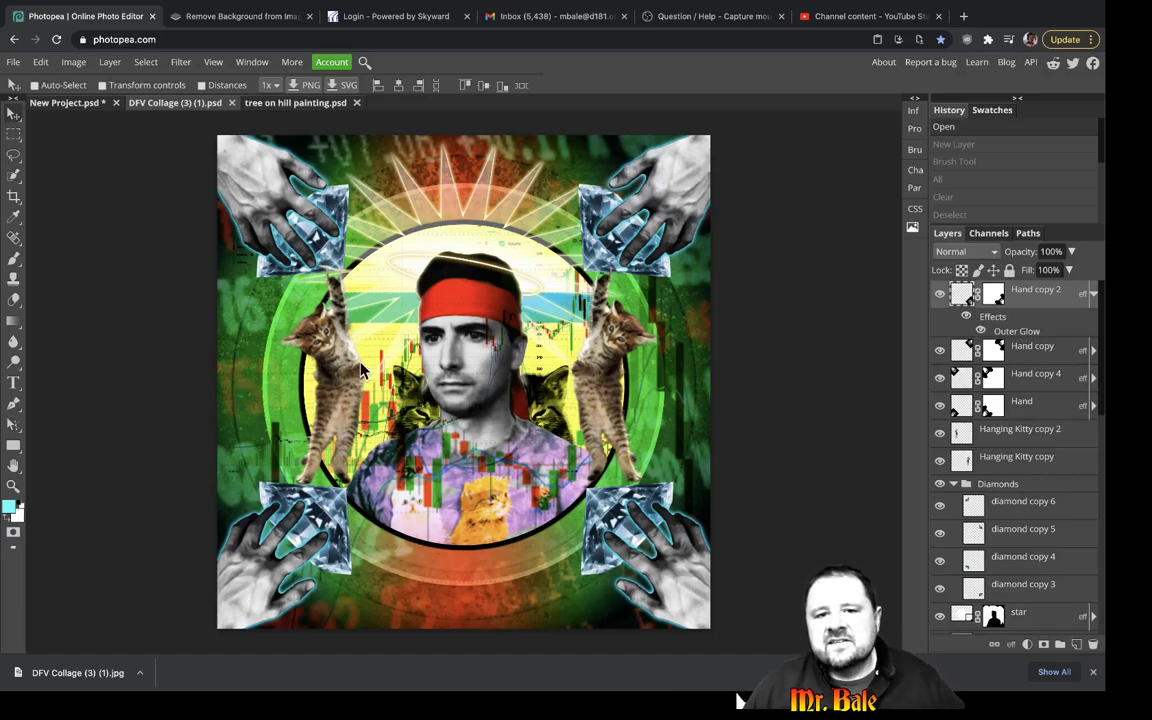
Copy the Hanging Kitty copy 2 layer into New Project.psd and move the kitten up over the portrait's left side.
left_click(1030, 460)
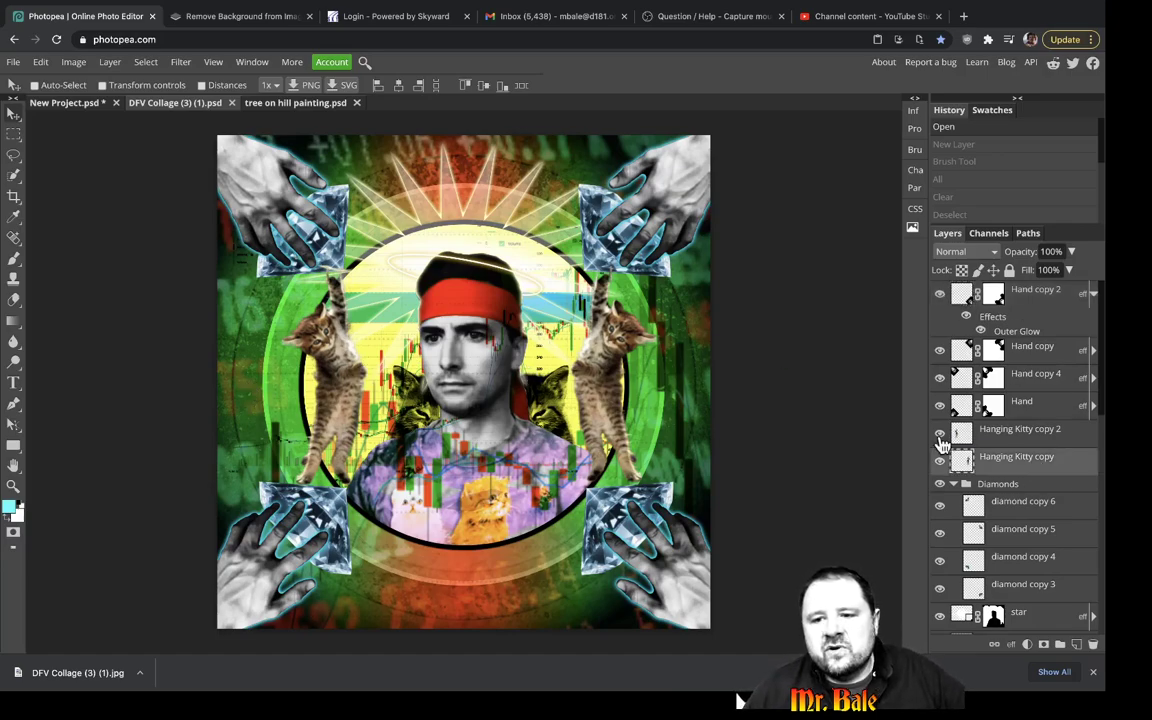
left_click(1040, 438)
left_click_drag(1047, 441, 75, 110)
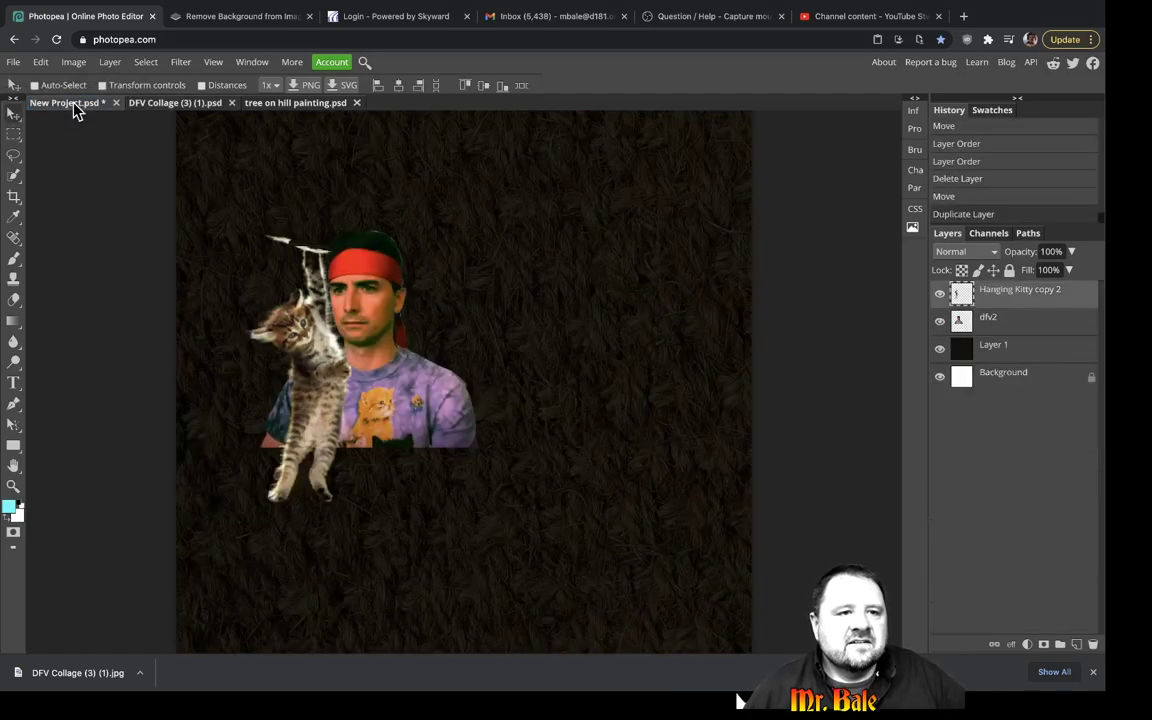
left_click_drag(275, 335, 330, 316)
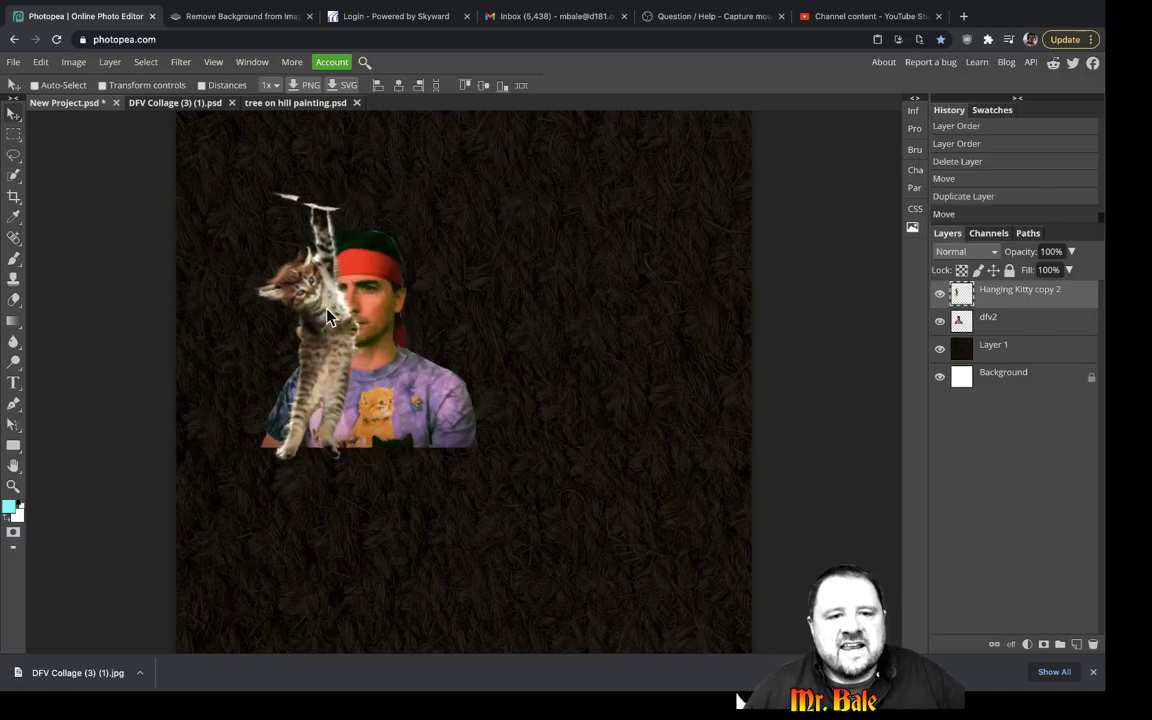
Hide the dfv2 layer, nudge the kitten upward and erase the stray white fragment beside its paw.
left_click(940, 321)
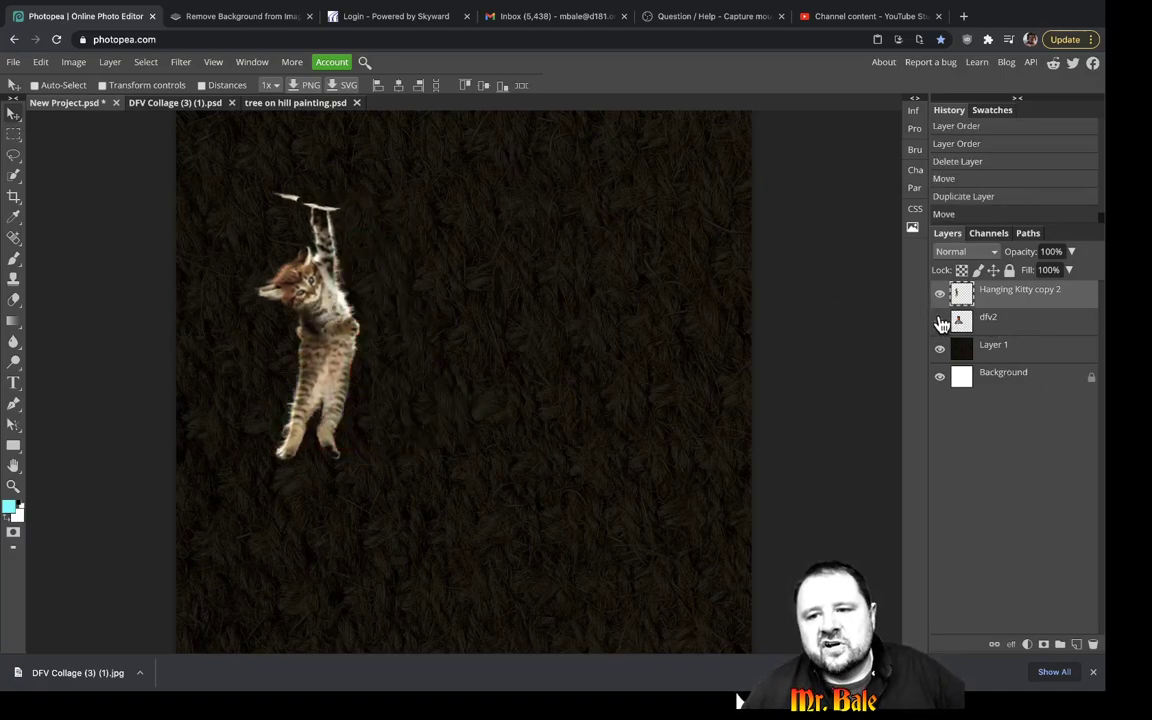
left_click_drag(314, 337, 313, 282)
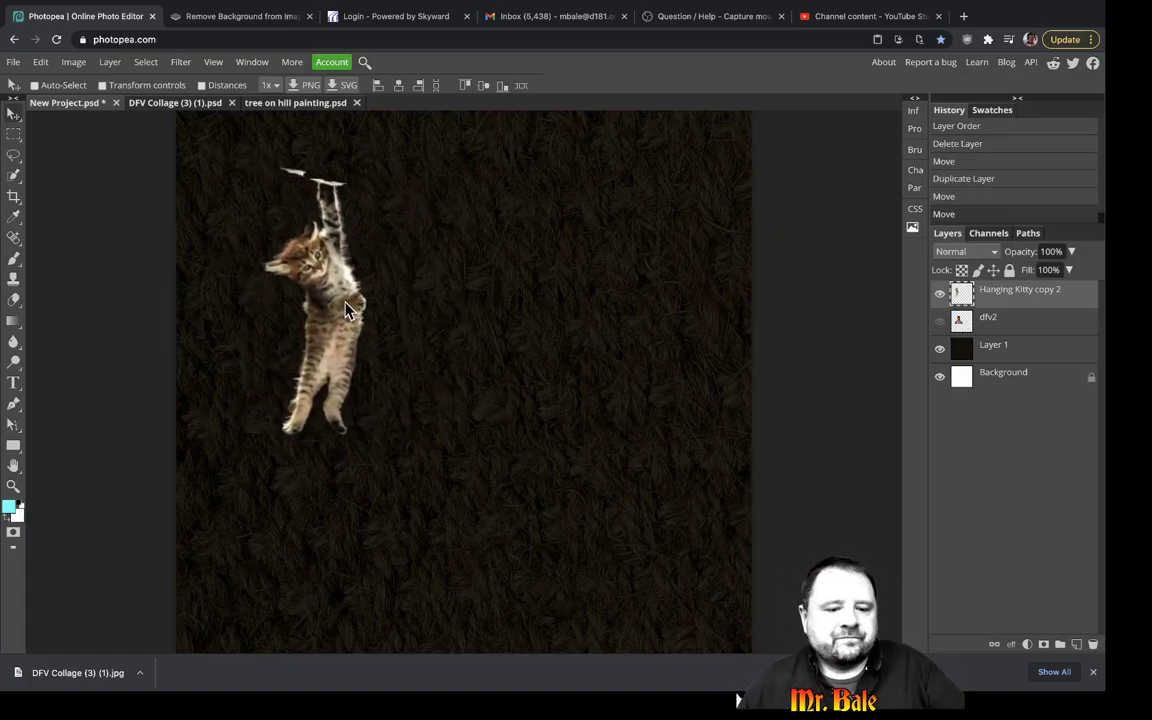
key("e")
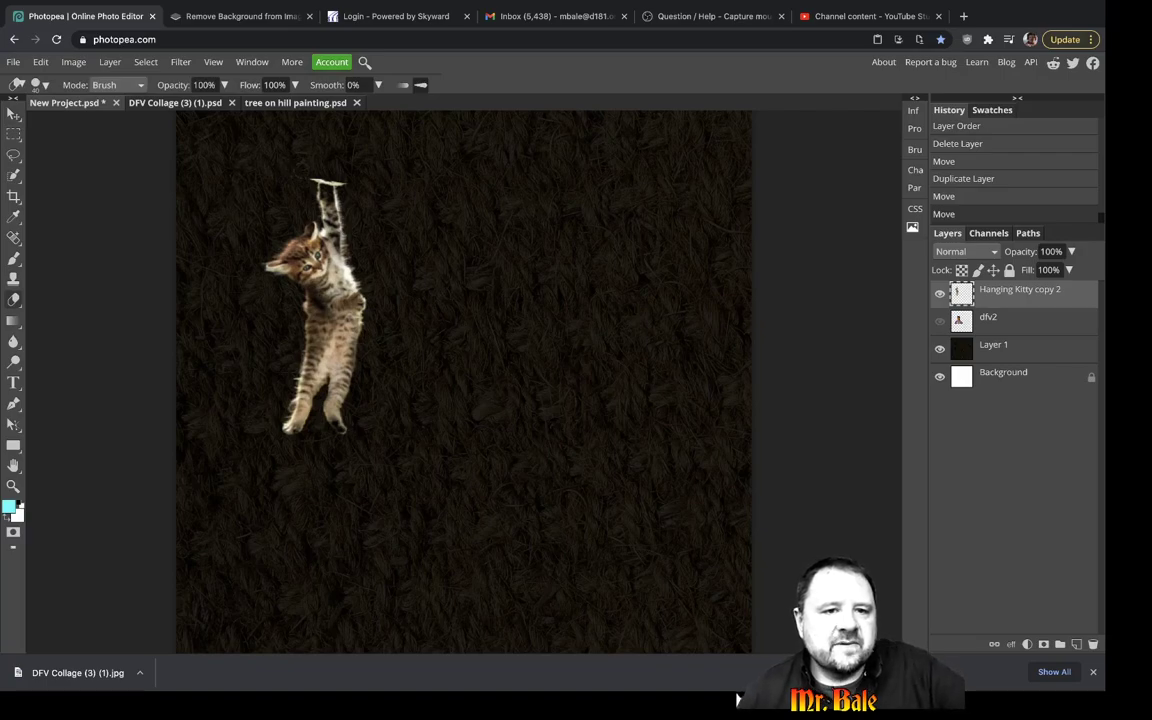
Reposition the cleaned-up kitten at mid-height on the left part of the canvas.
key("v")
mouse_move(363, 277)
left_mouse_down()
mouse_move(380, 390)
mouse_move(343, 352)
left_mouse_up()
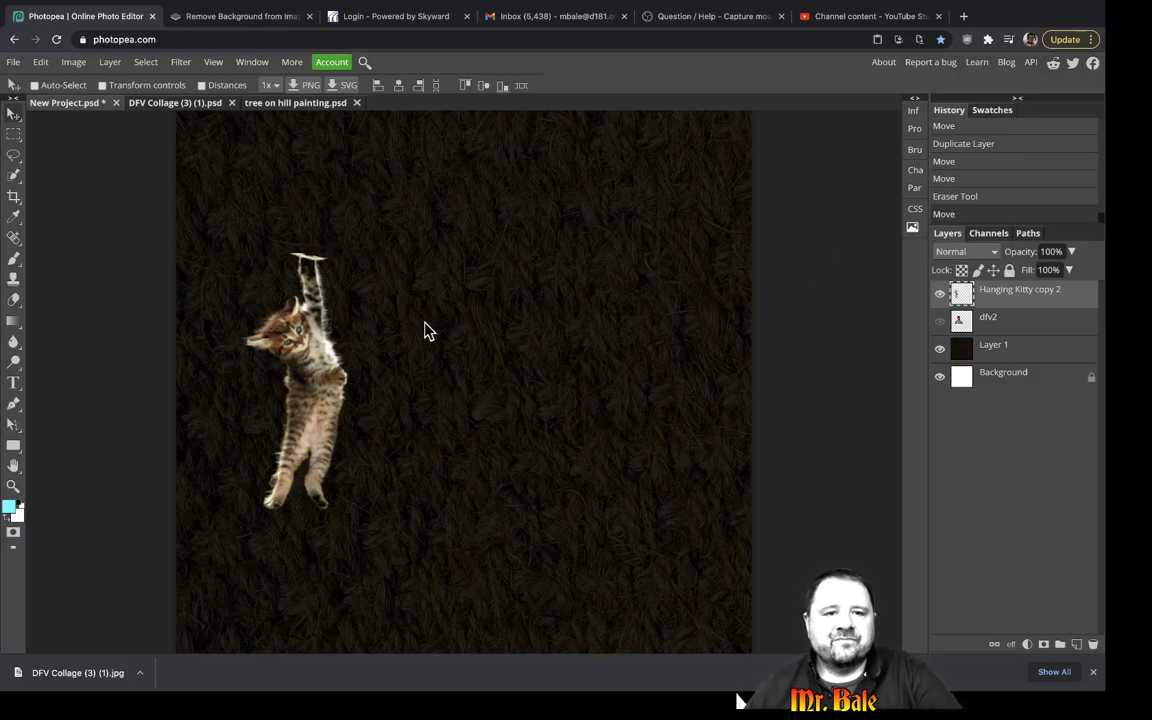
key("ctrl+minus")
key("ctrl+minus")
key("ctrl+minus")
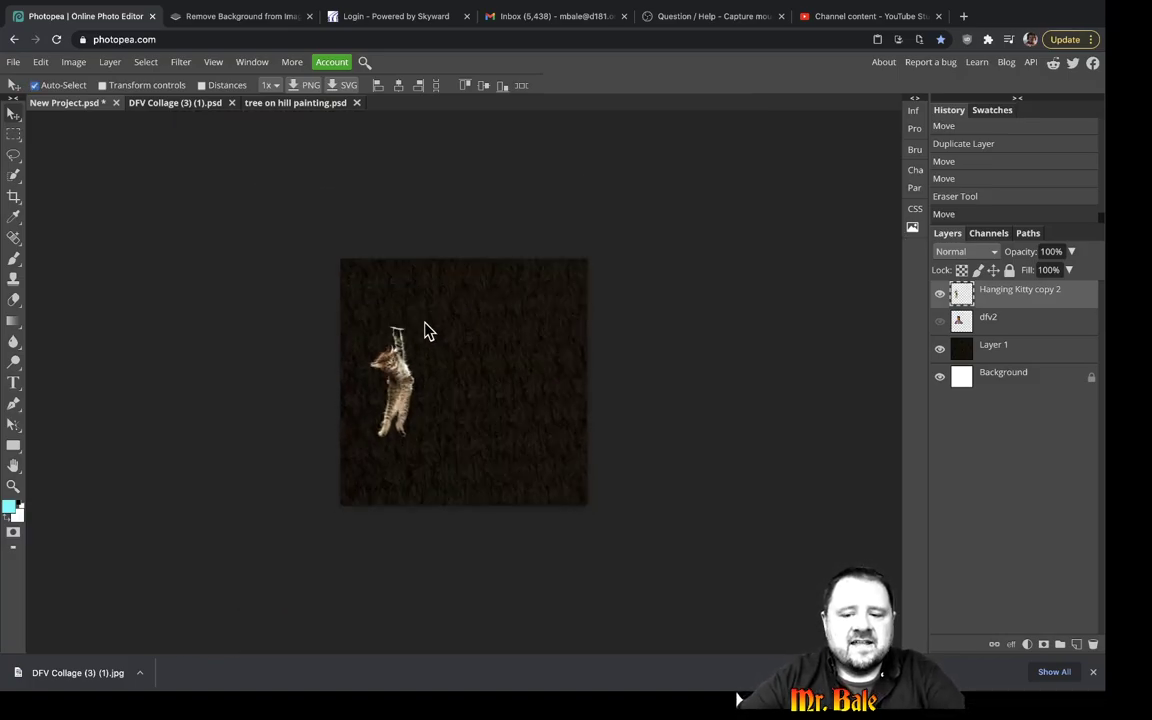
key("ctrl+plus")
key("ctrl+plus")
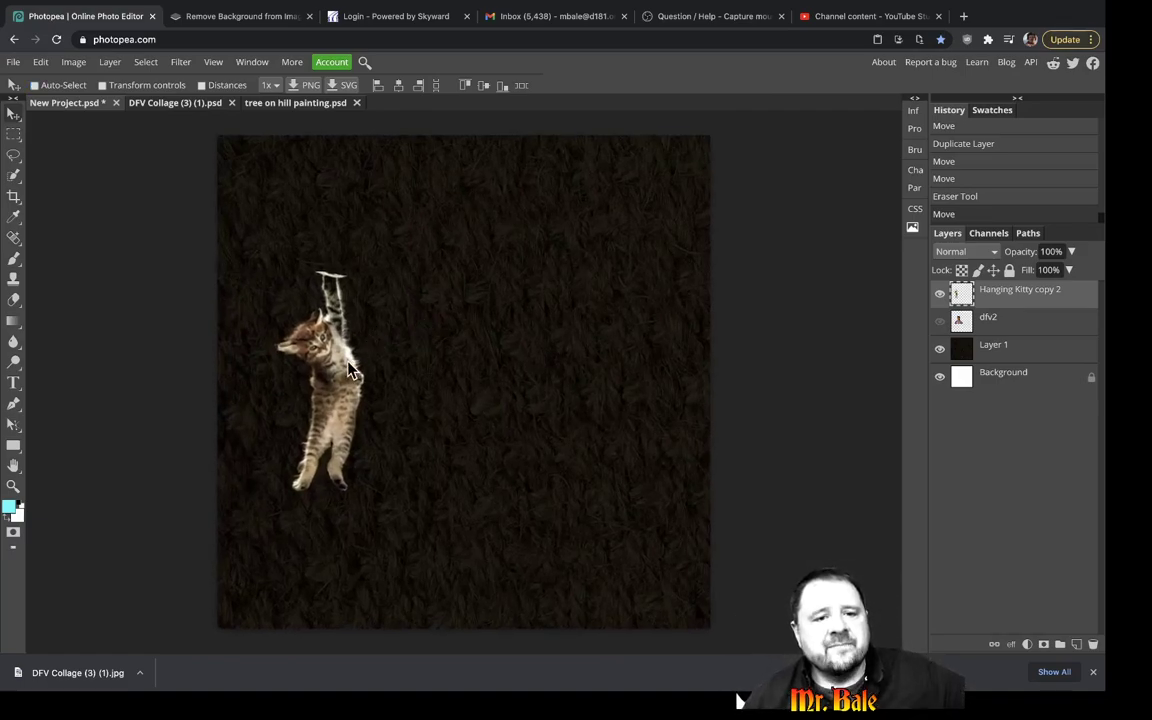
left_click_drag(288, 342, 314, 374)
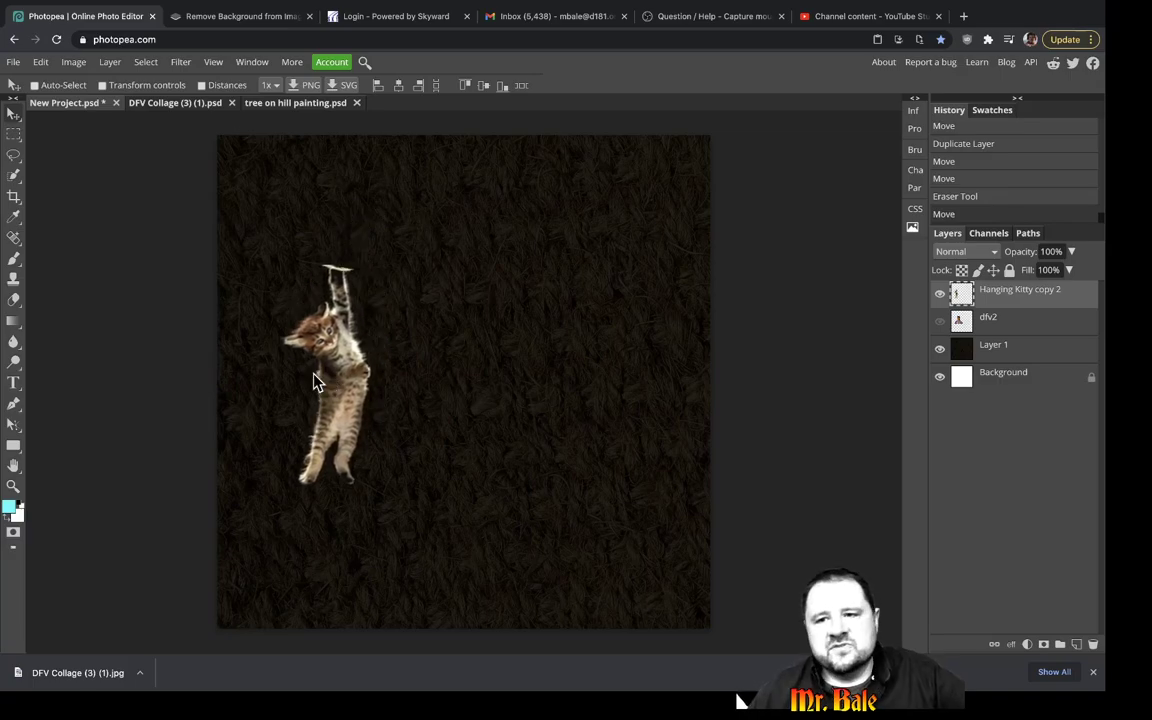
Duplicate the Hanging Kitty copy 2 layer and place the duplicate to the right of the original kitten.
right_click(1007, 292)
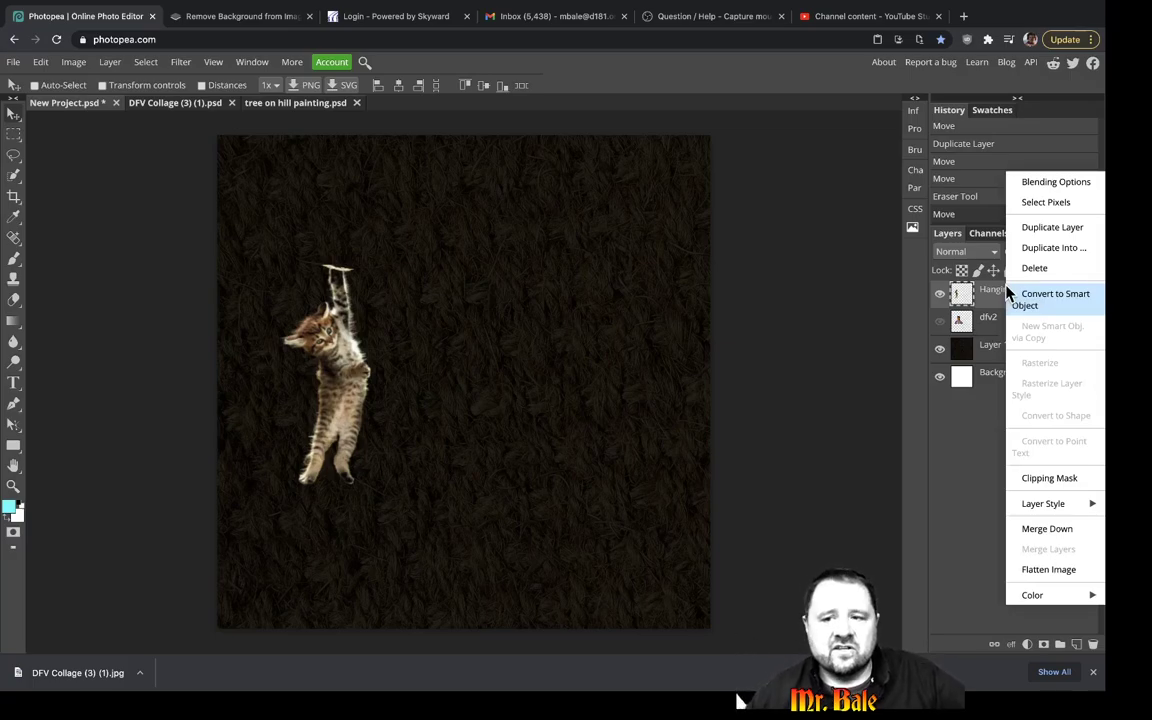
left_click(1037, 228)
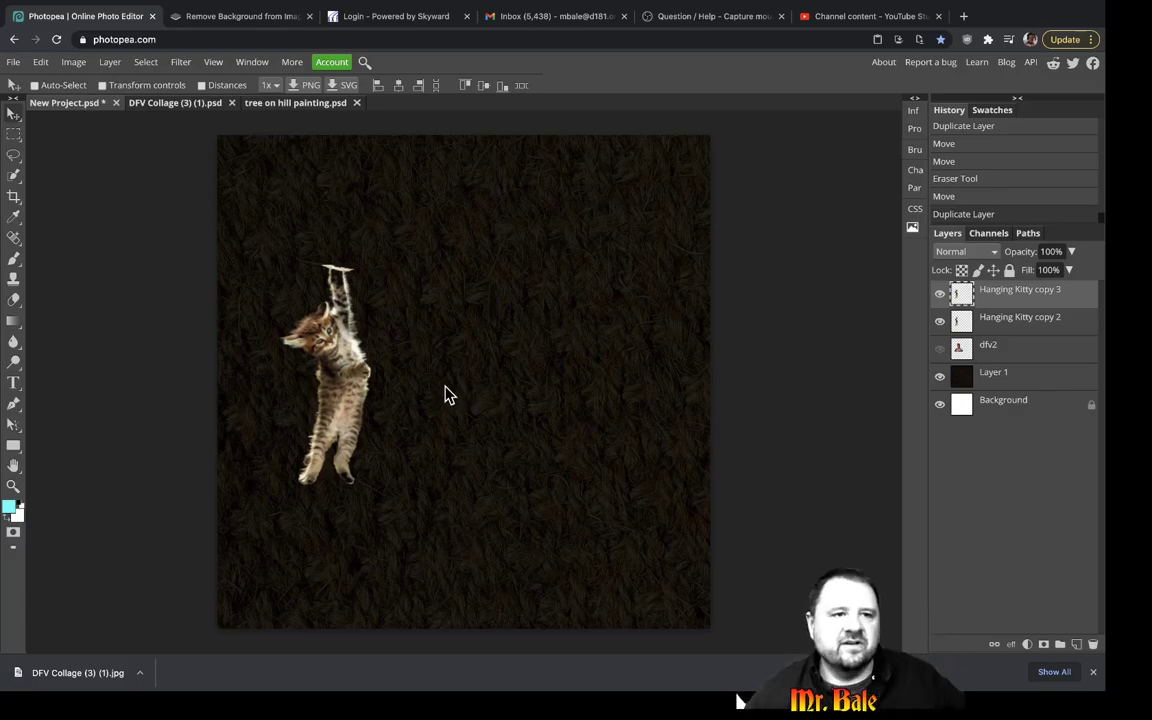
left_click_drag(347, 402, 454, 397)
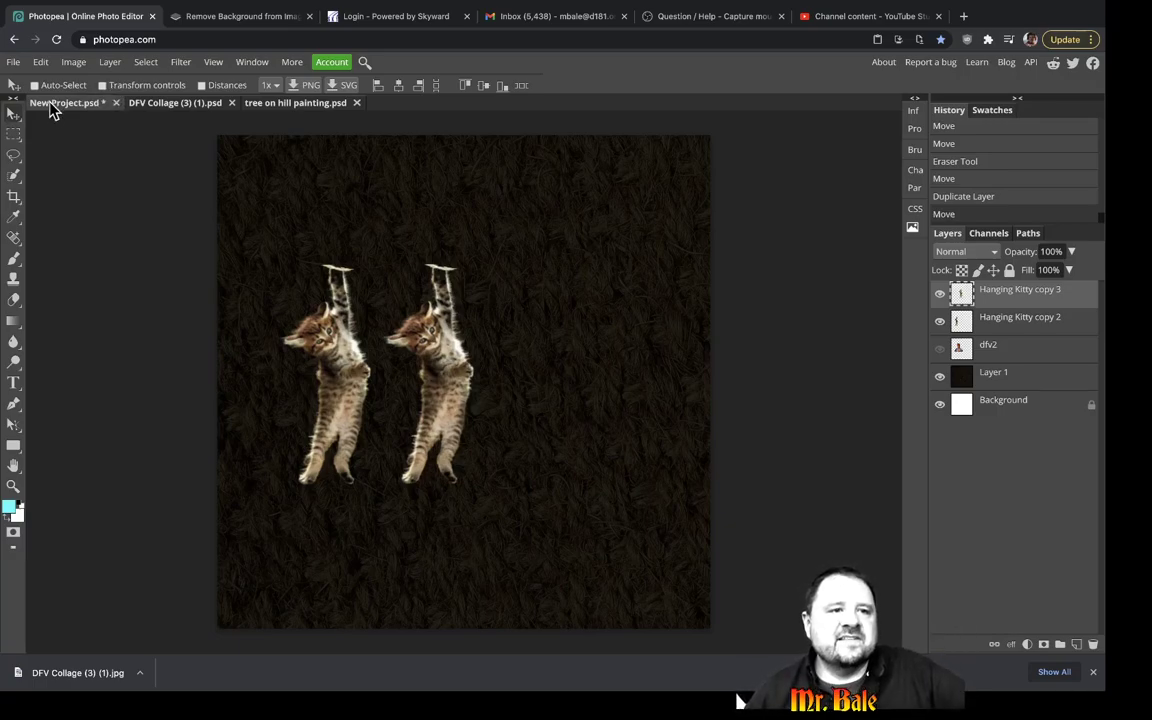
Try enlarging the right kitten proportionally to 128.67% with transform controls, and cancel the scaling.
left_click(103, 86)
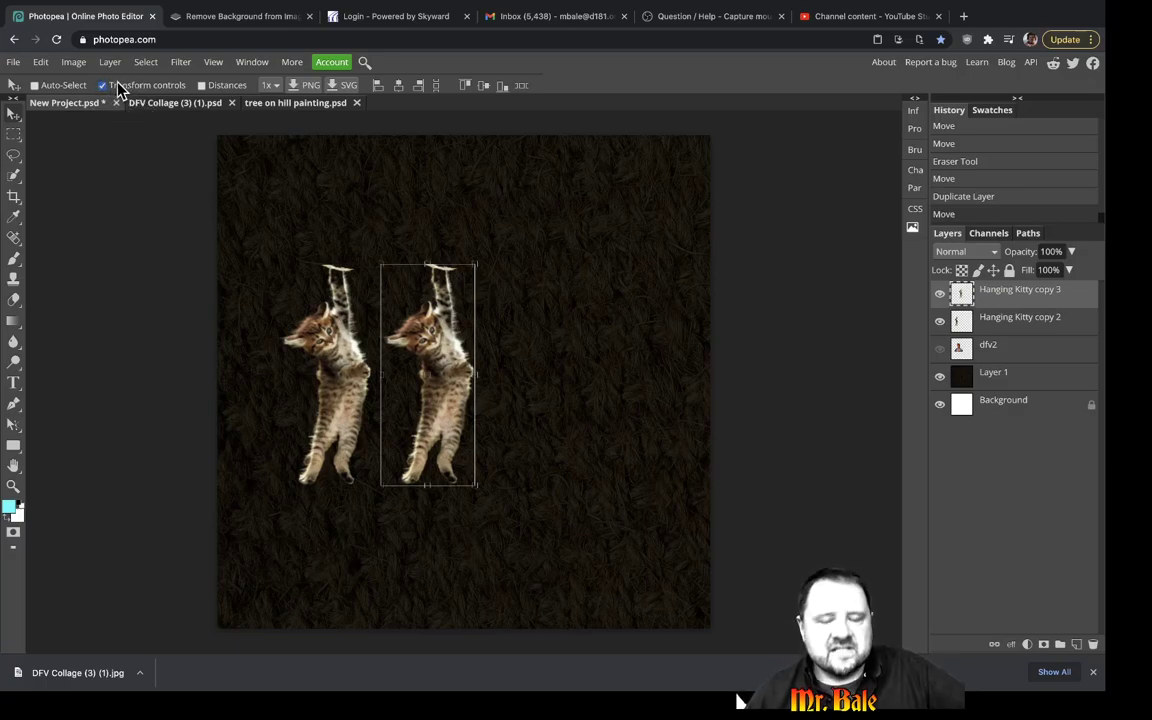
left_click_drag(474, 487, 503, 456)
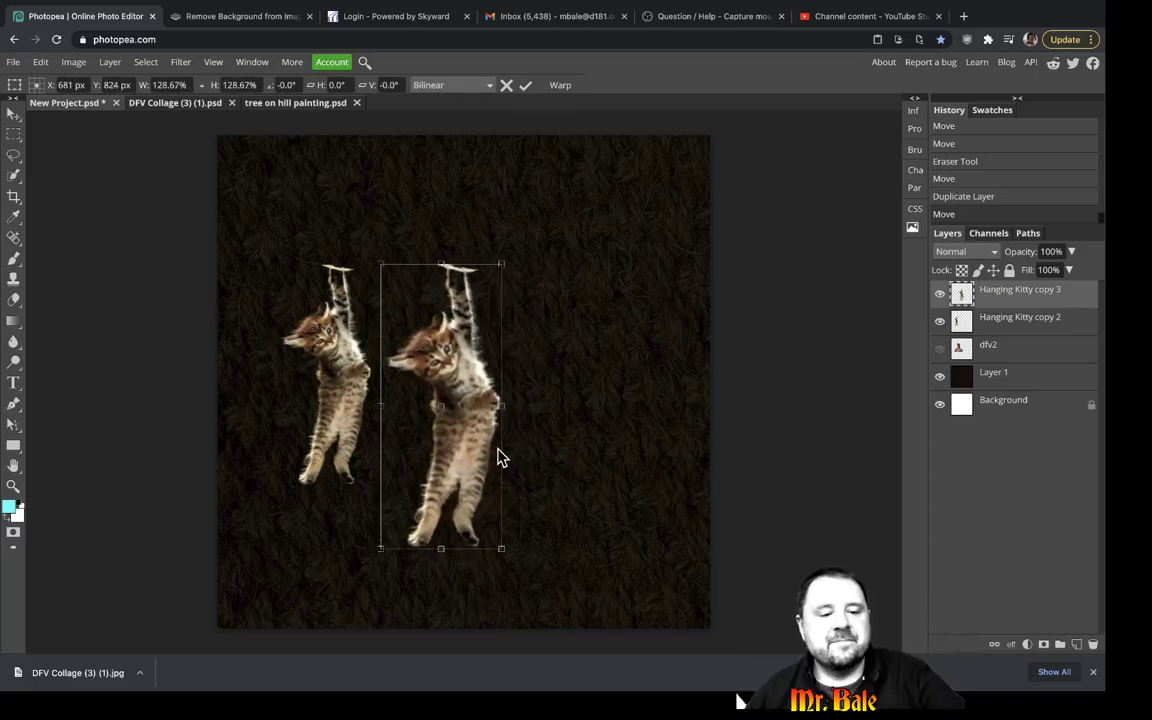
key("Escape")
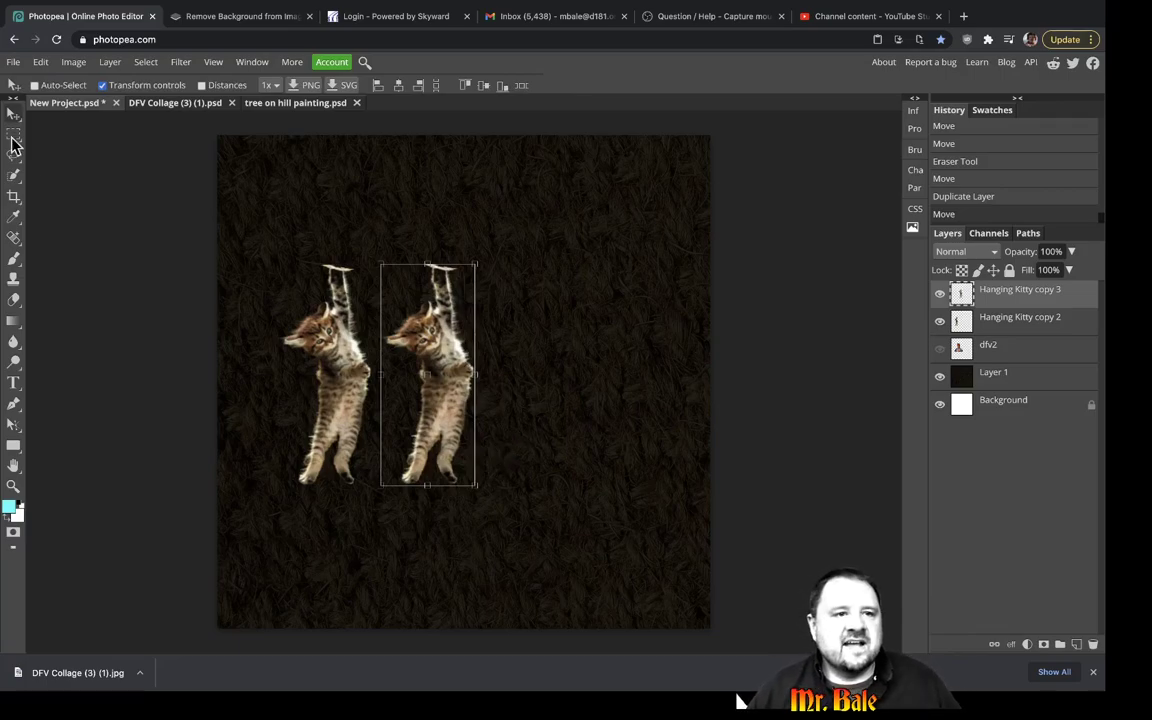
left_click(129, 87)
Move the Hanging Kitty copy 2 and copy 3 kittens close together, side by side at the canvas's left edge.
mouse_move(436, 367)
left_mouse_down()
mouse_move(593, 352)
mouse_move(437, 356)
mouse_move(432, 366)
left_mouse_up()
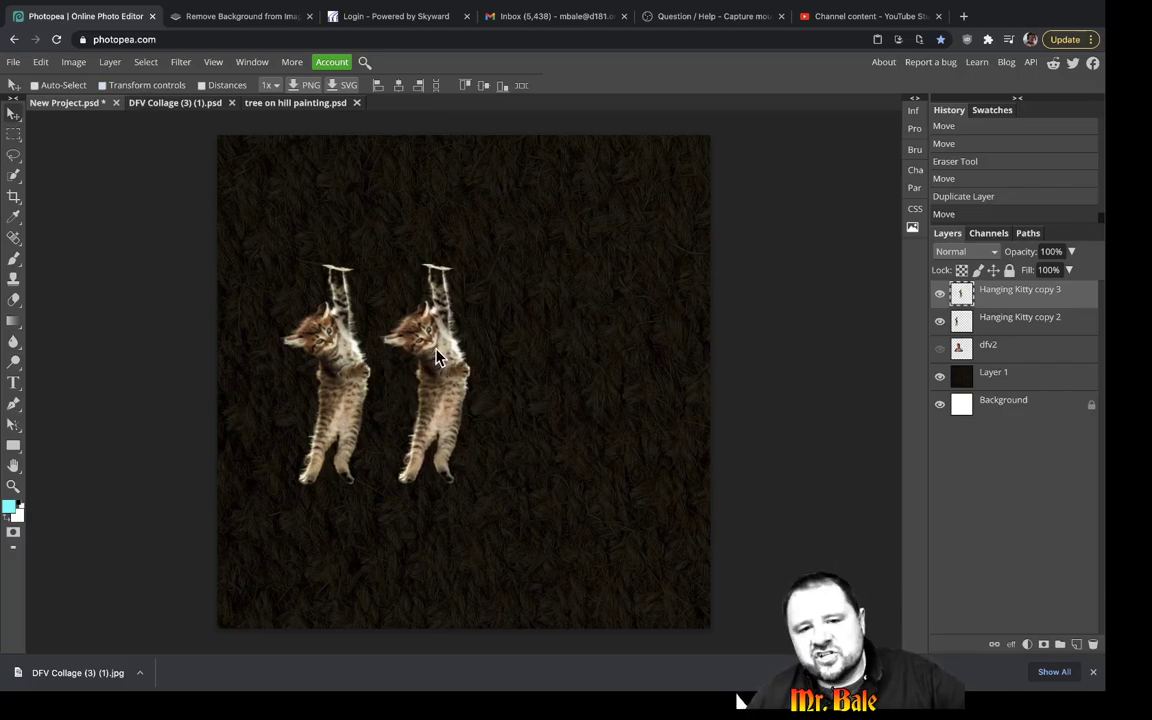
left_click_drag(326, 368, 287, 386)
key("alt+bracketleft")
mouse_move(416, 363)
left_mouse_down()
mouse_move(386, 360)
mouse_move(437, 368)
left_mouse_up()
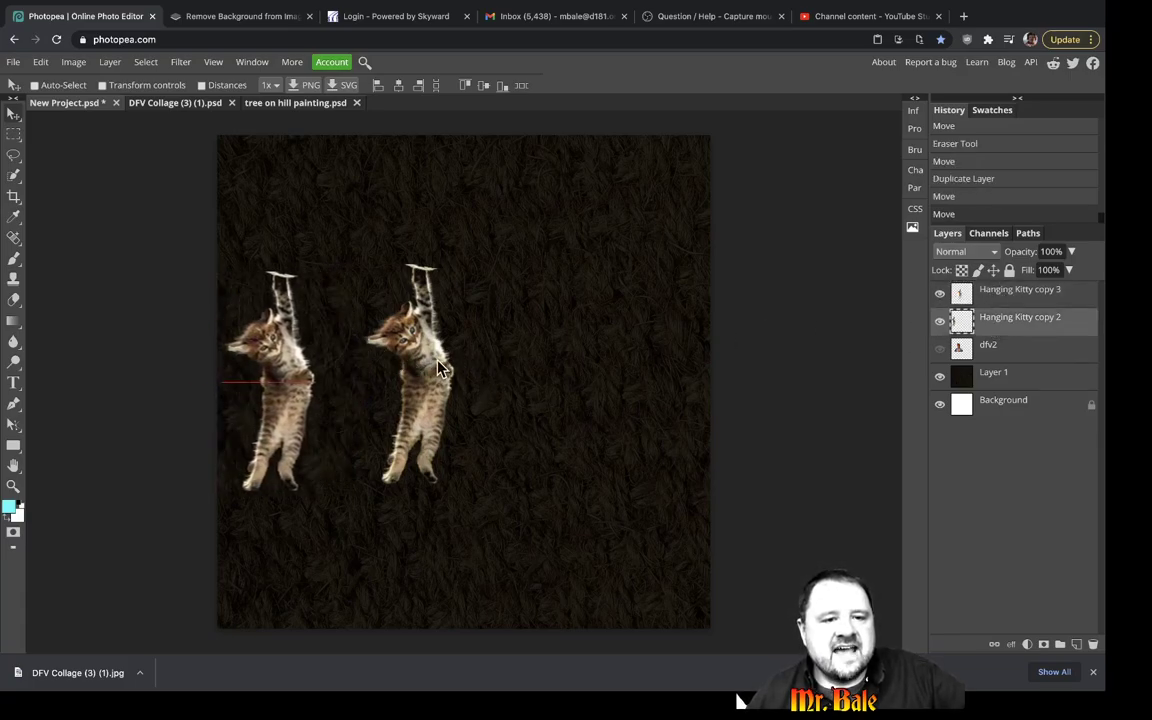
left_click(996, 298)
left_click_drag(383, 333, 347, 379)
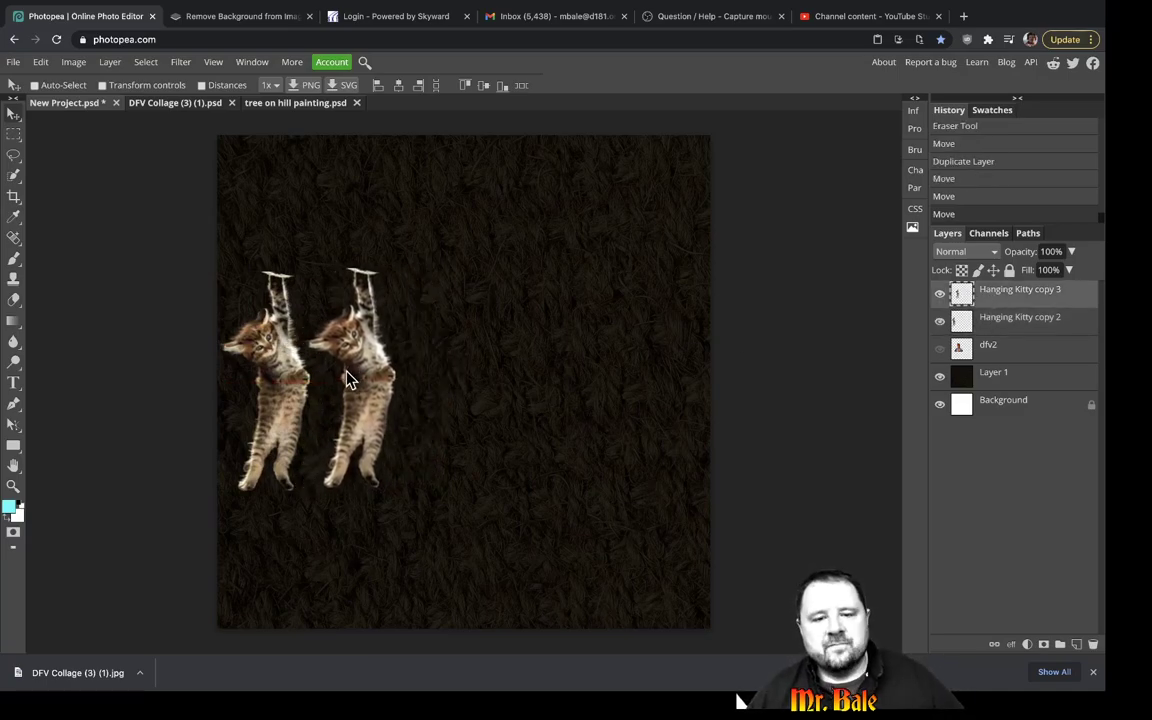
Duplicate both Hanging Kitty layers together and place the new pair to the right, making a row of four kittens.
right_click(1015, 297)
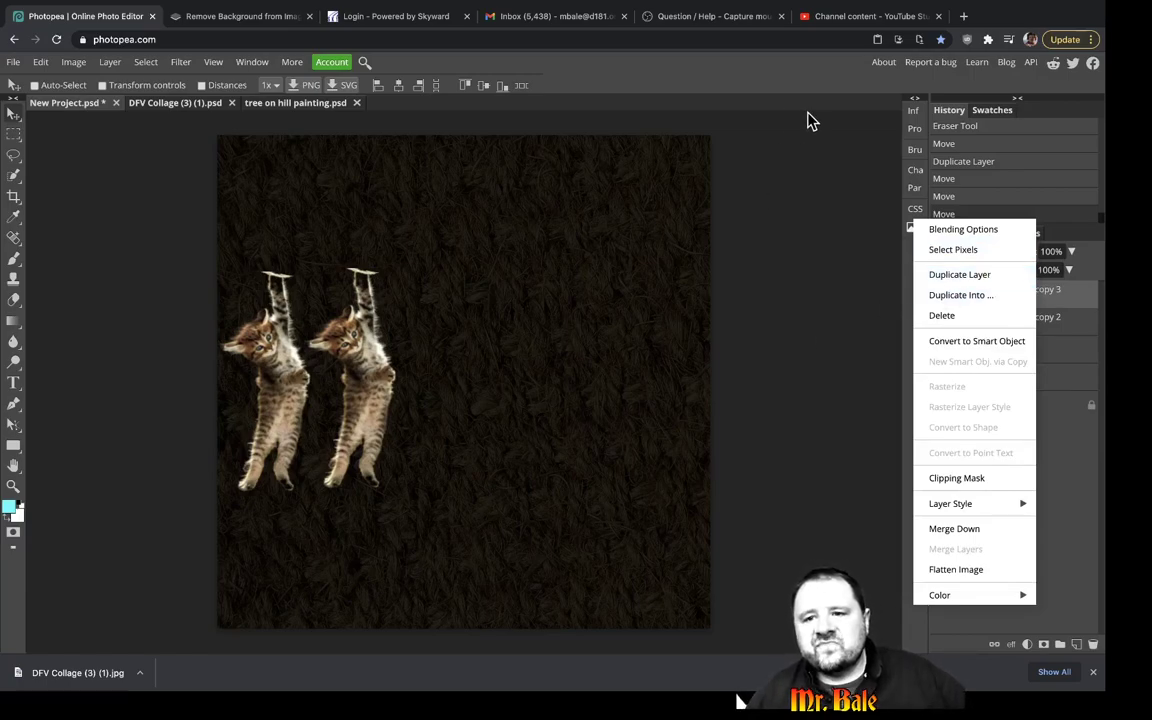
left_click(1060, 453)
left_click(1041, 326)
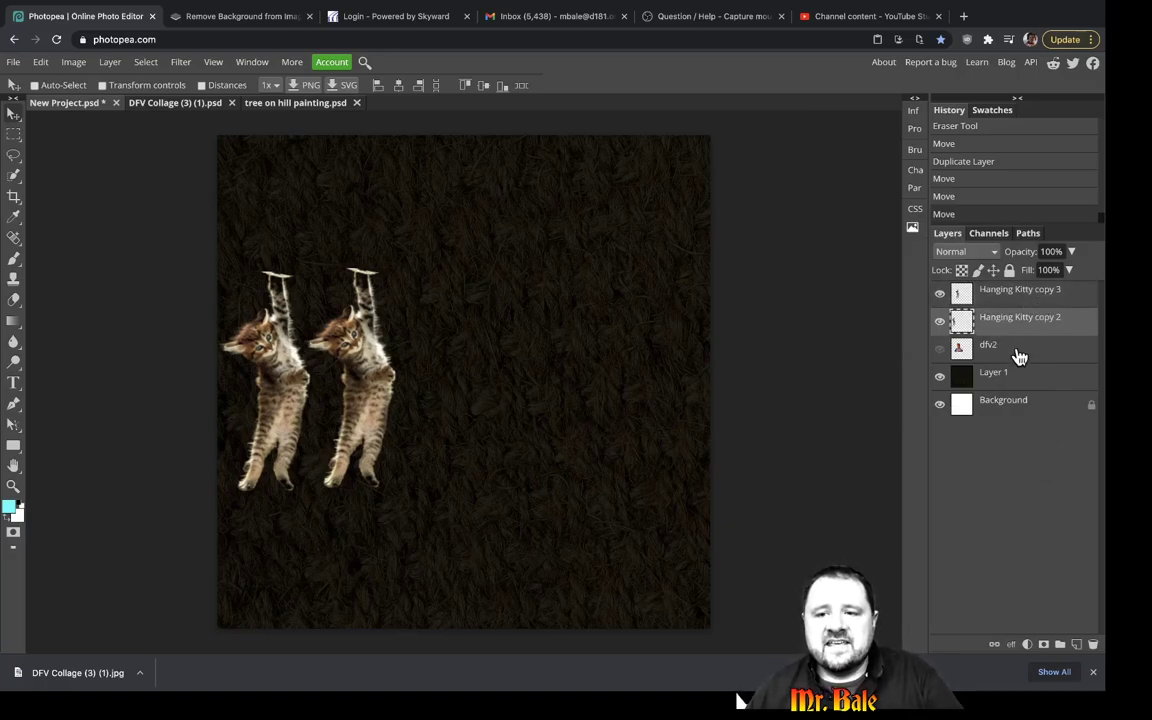
left_click(1016, 292, "shift")
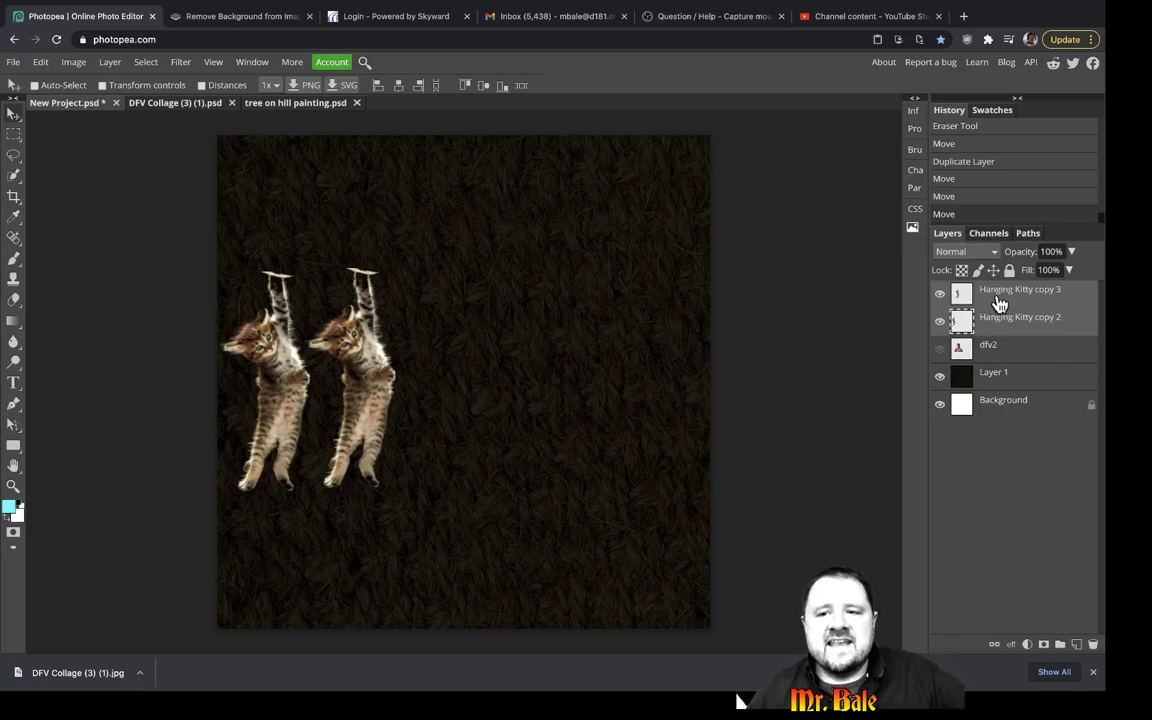
right_click(990, 292)
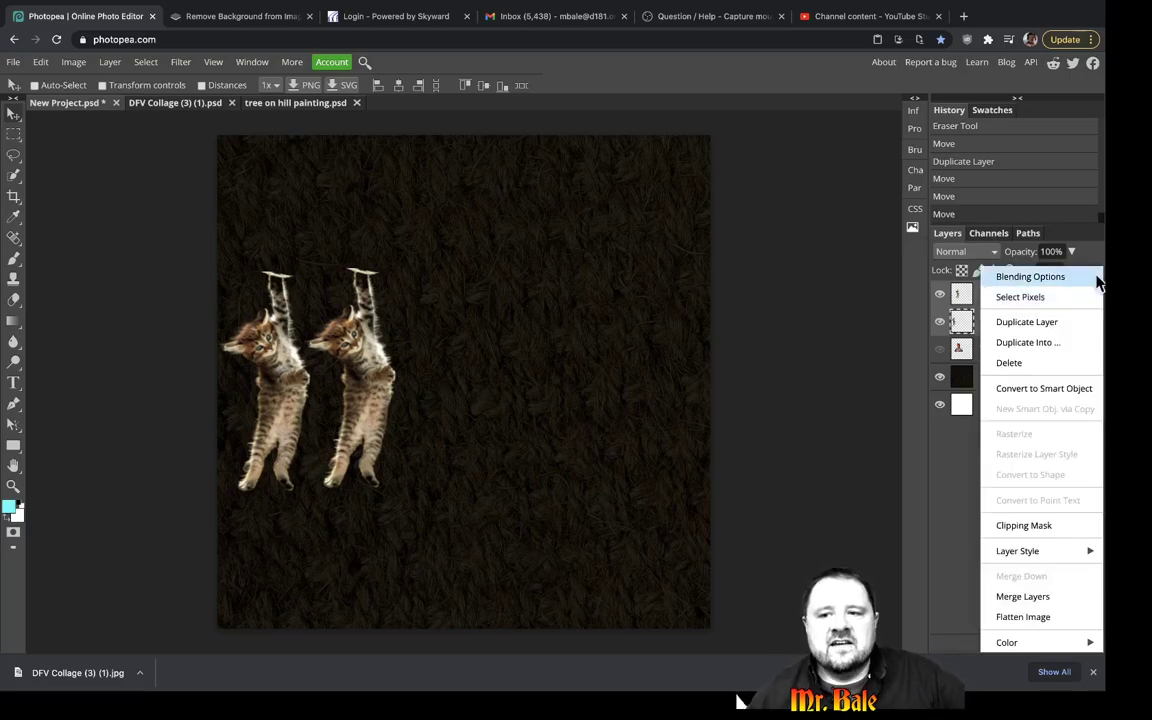
left_click(1066, 325)
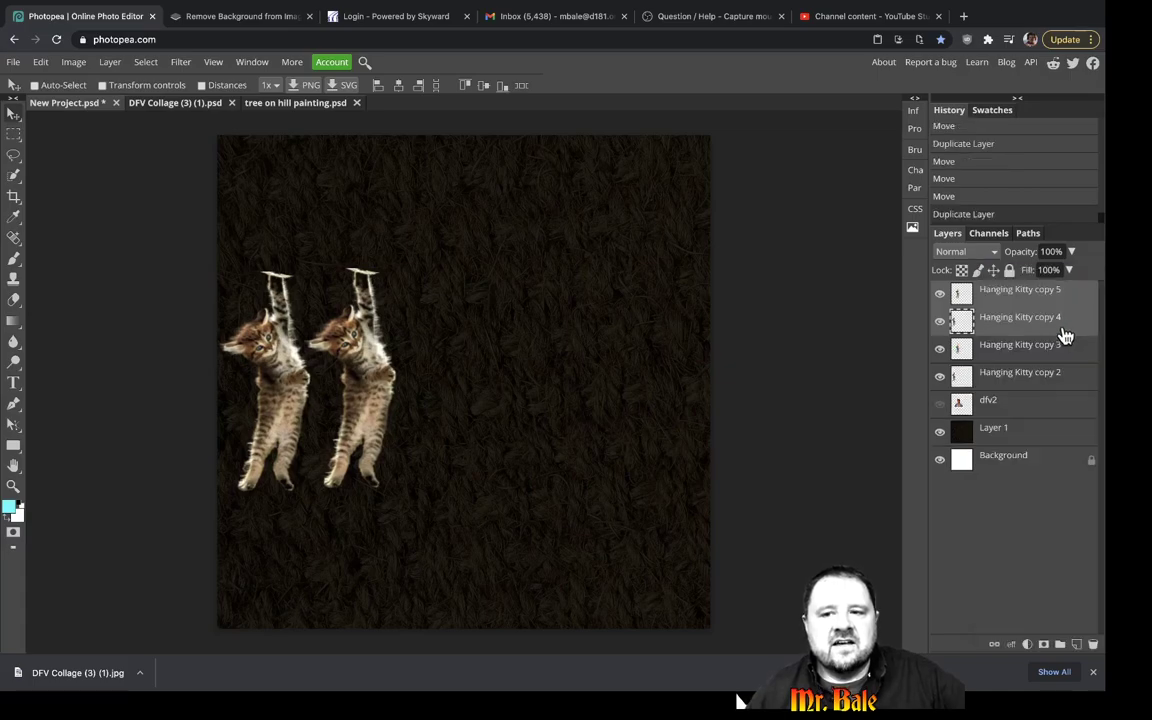
left_click_drag(387, 389, 553, 386)
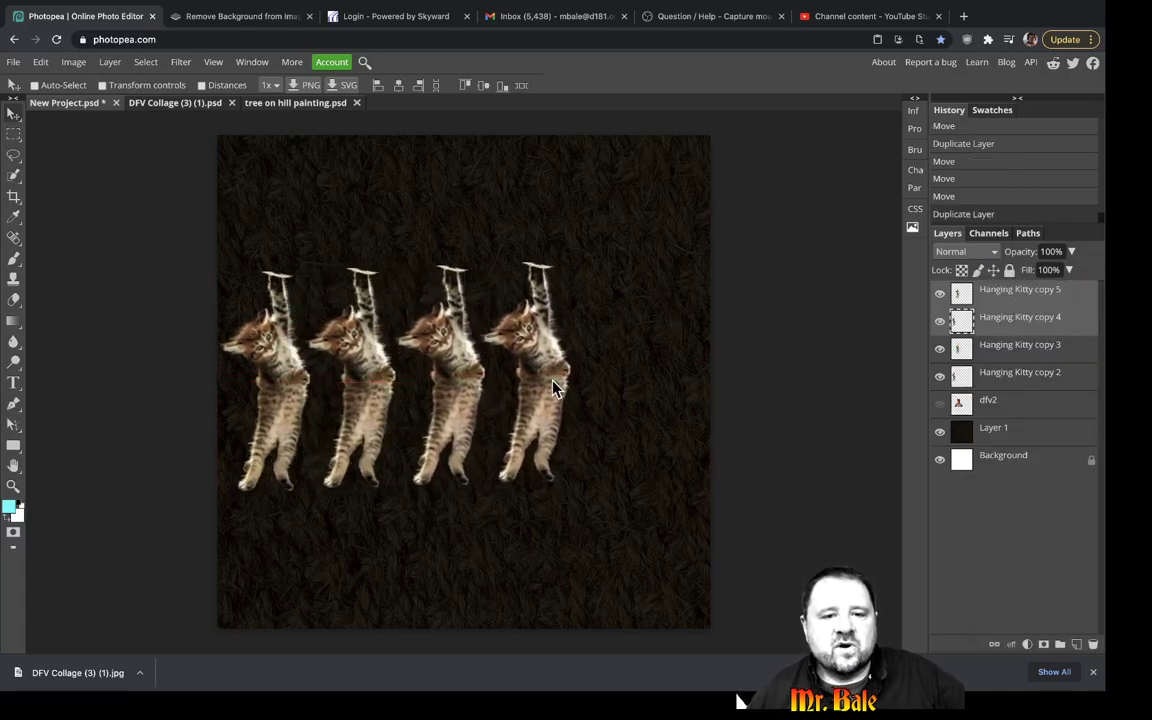
Duplicate the selected kitten pair again and extend the row to six kittens, running past the canvas's right edge.
right_click(1016, 300)
left_click(960, 322)
left_click_drag(452, 382, 627, 356)
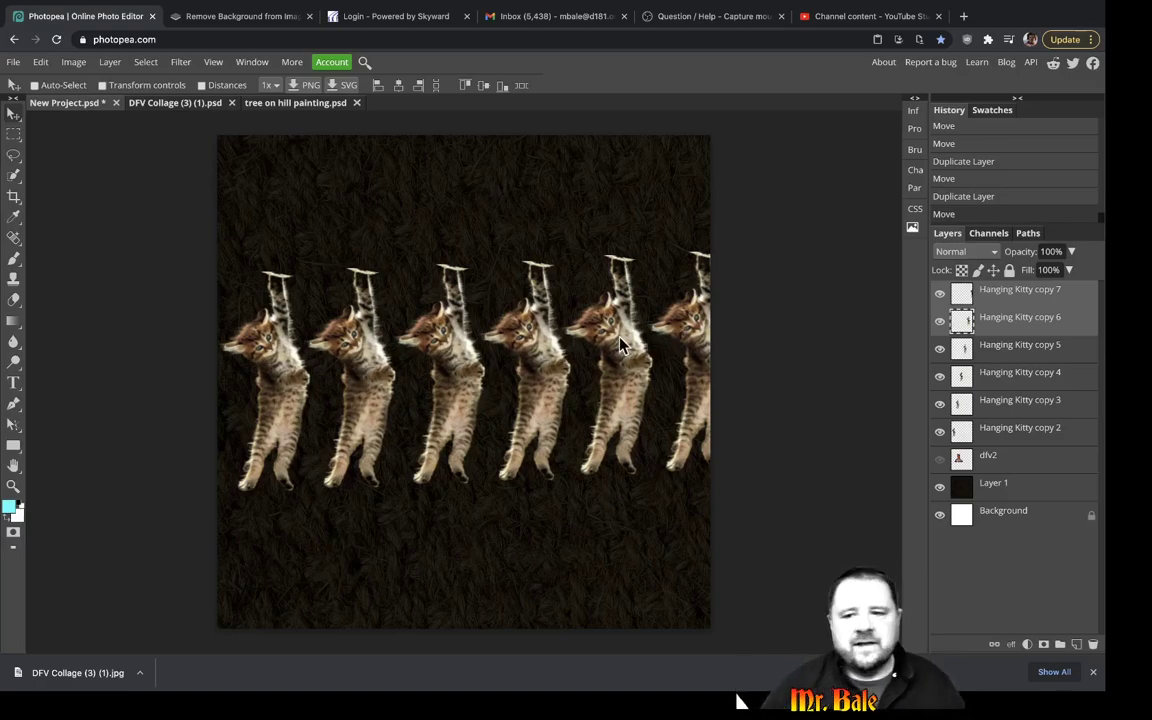
Try shifting the Hanging Kitty copy 2, copy 3 and copy 4 kittens to the left one layer at a time.
left_click(1016, 432)
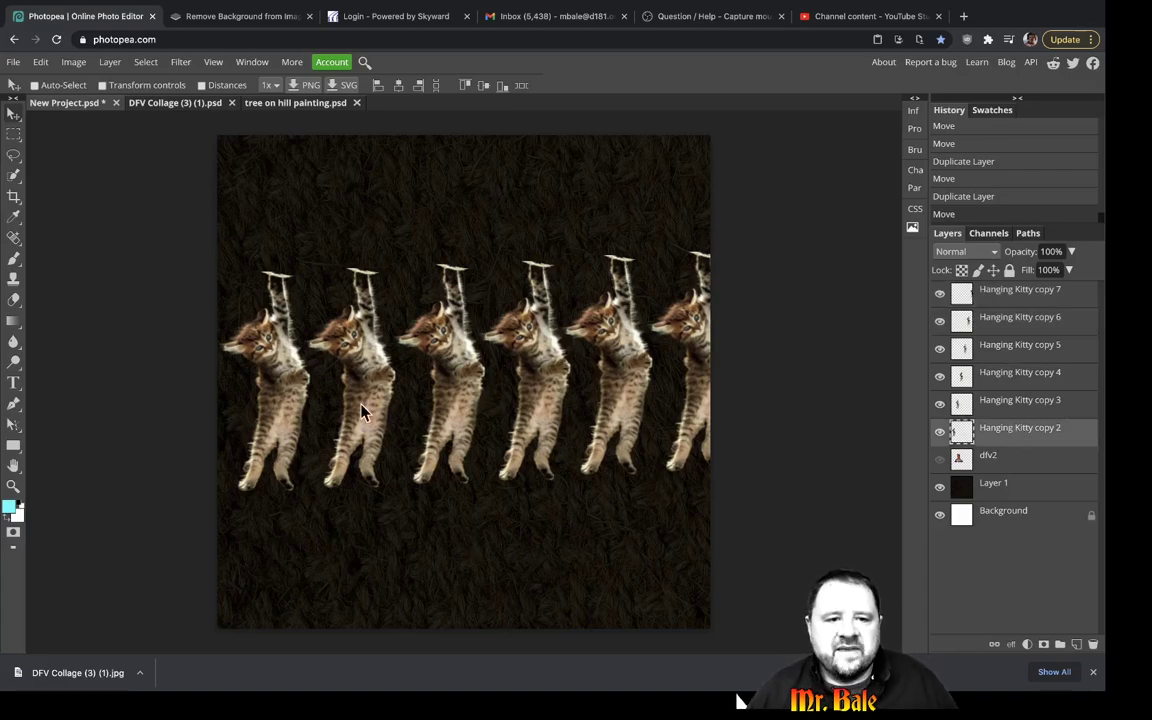
mouse_move(295, 374)
left_mouse_down()
mouse_move(266, 378)
mouse_move(282, 376)
left_mouse_up()
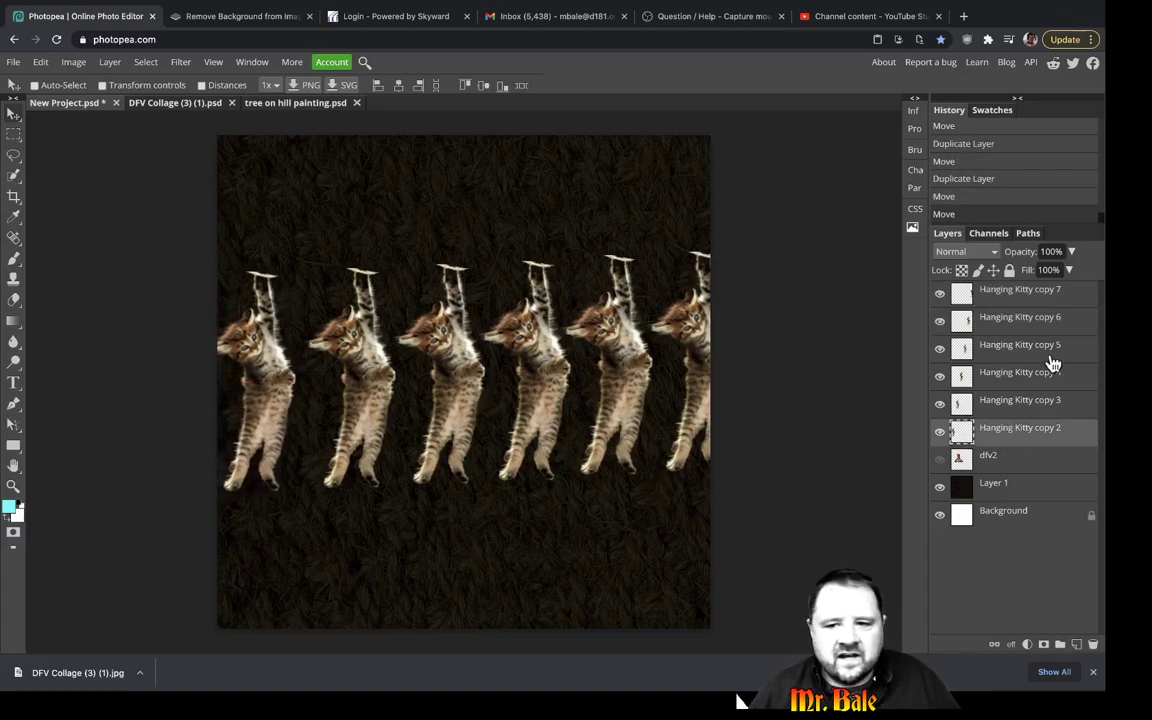
left_click(1023, 404)
left_click_drag(352, 365, 327, 365)
left_click(1022, 384)
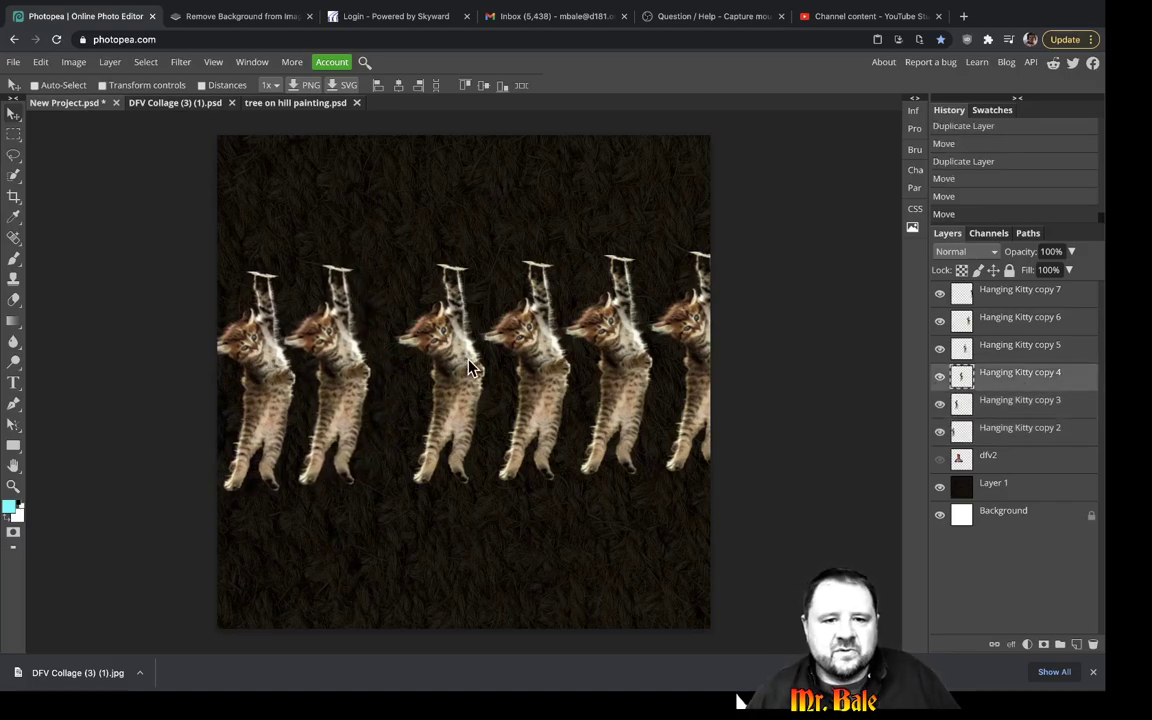
left_click_drag(421, 322, 382, 323)
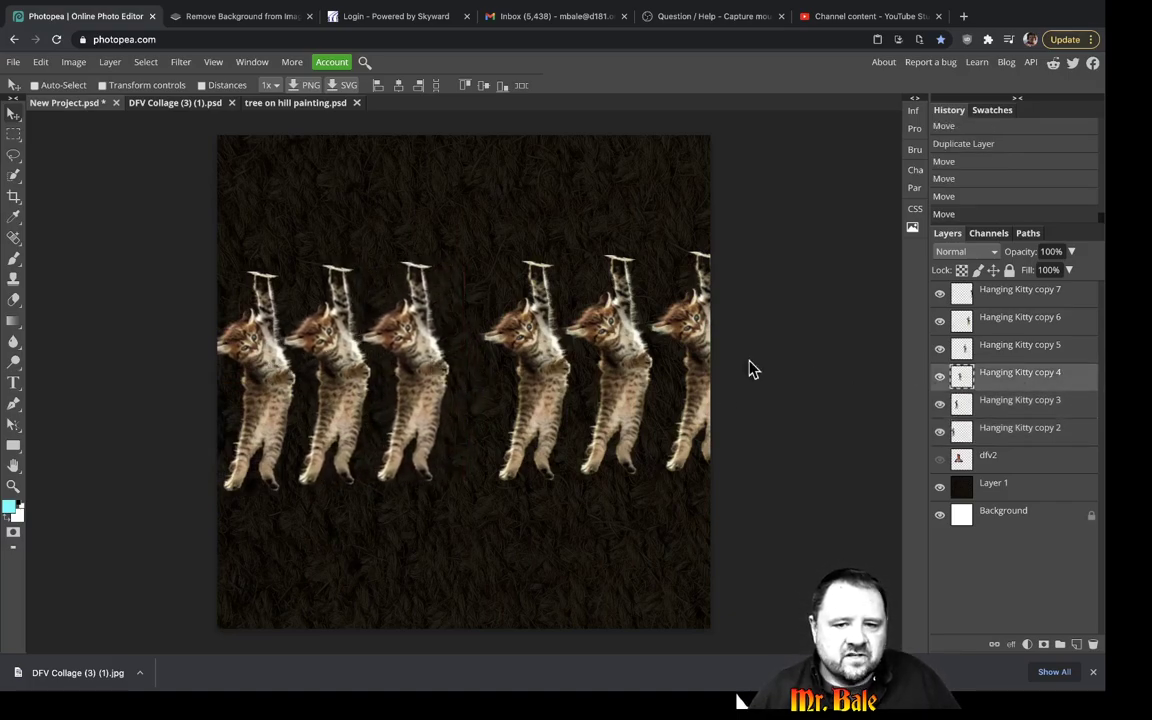
Undo the three individual kitten moves.
left_click(1022, 350)
key("ctrl+z")
key("ctrl+z")
key("ctrl+z")
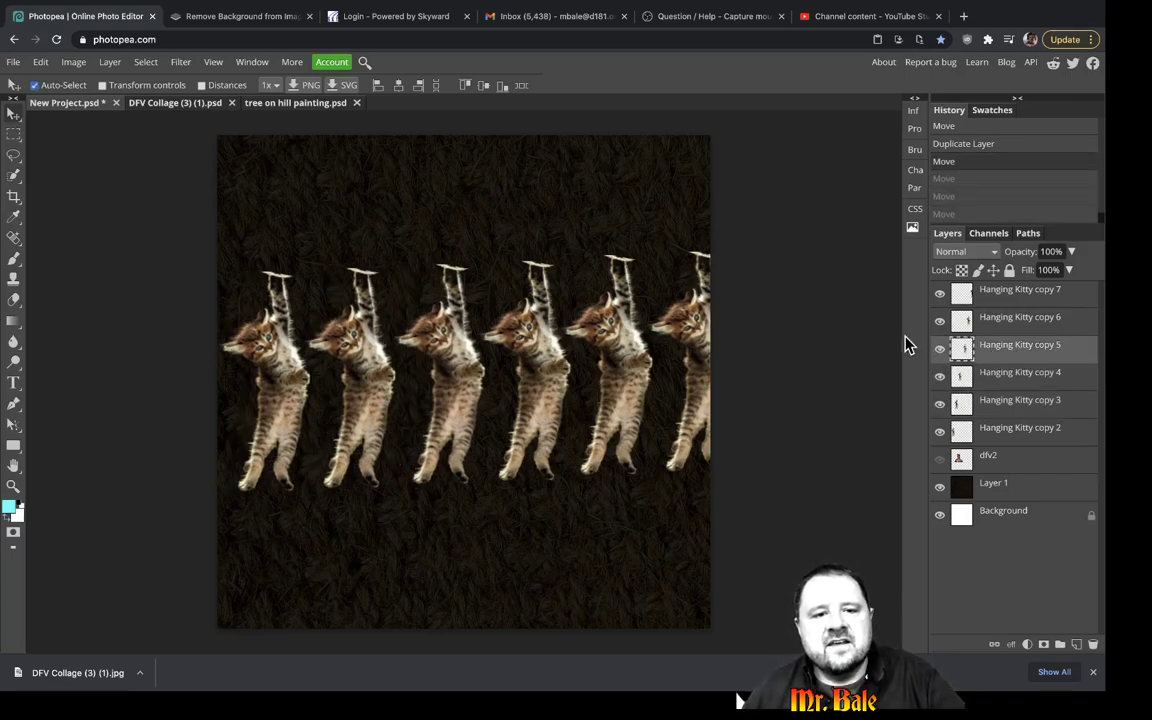
Select all six layers from Hanging Kitty copy 7 to copy 2 and move them together slightly up and left.
left_click(1020, 296)
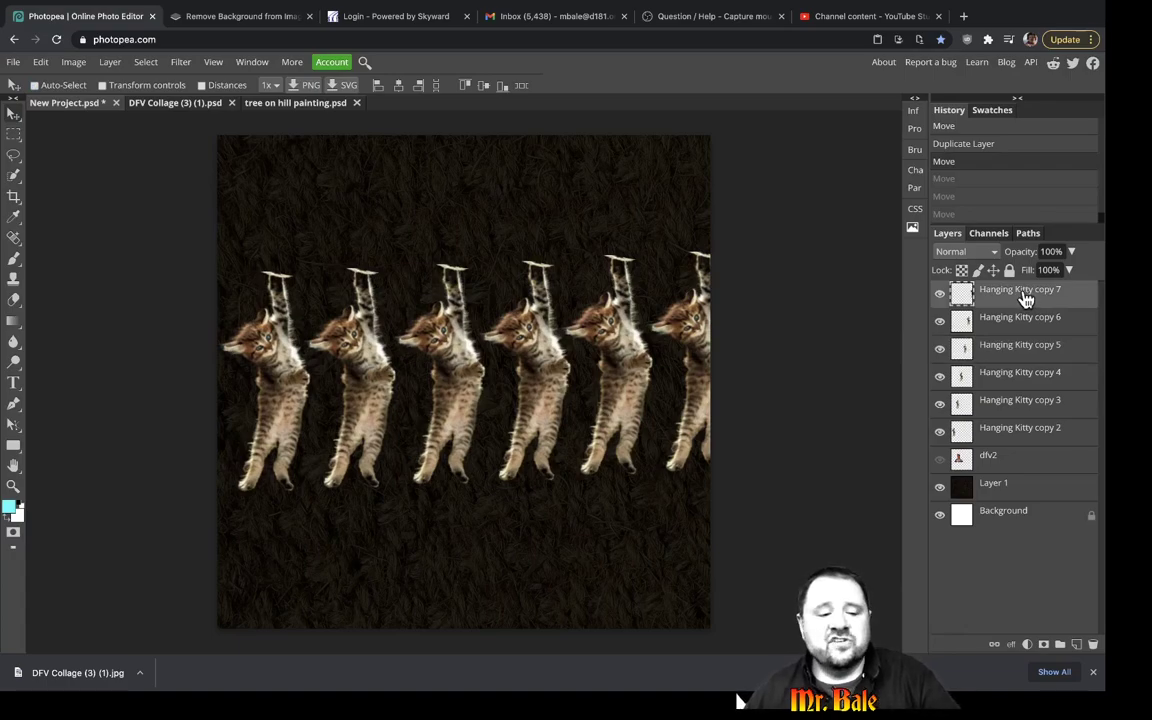
left_click(1004, 441, "shift")
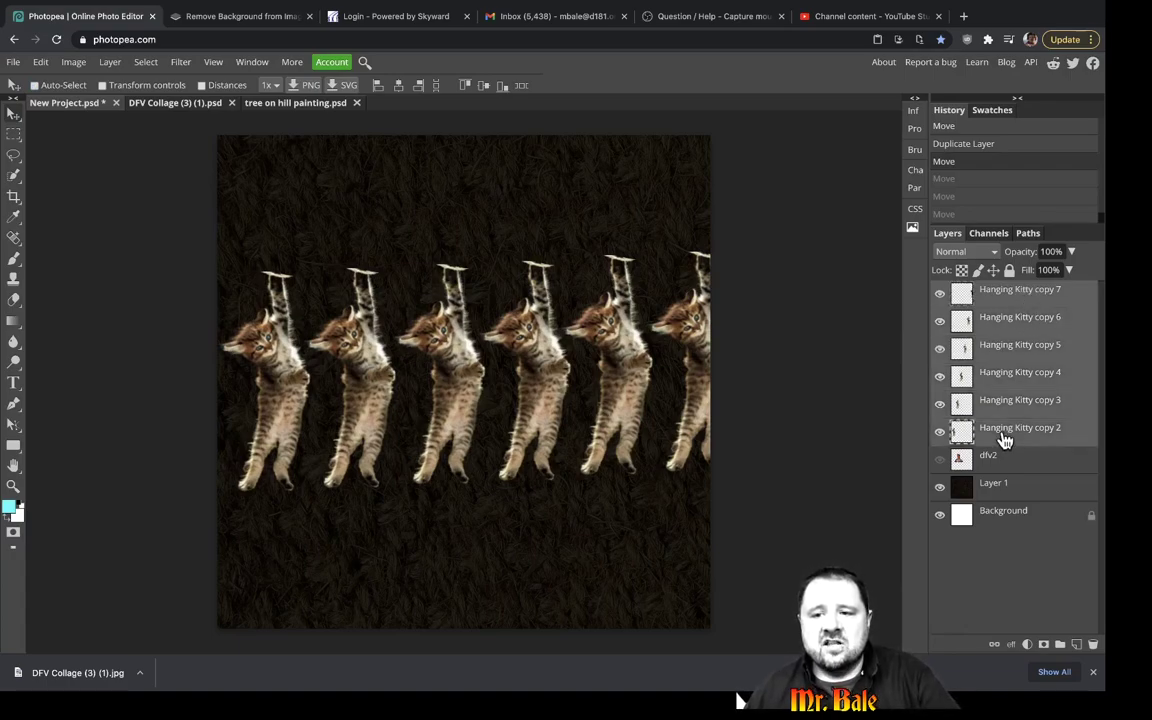
mouse_move(640, 398)
left_mouse_down()
mouse_move(478, 391)
mouse_move(650, 378)
mouse_move(568, 373)
mouse_move(472, 421)
mouse_move(705, 400)
mouse_move(717, 386)
mouse_move(702, 391)
mouse_move(708, 408)
mouse_move(681, 357)
mouse_move(592, 404)
mouse_move(679, 400)
mouse_move(627, 379)
left_mouse_up()
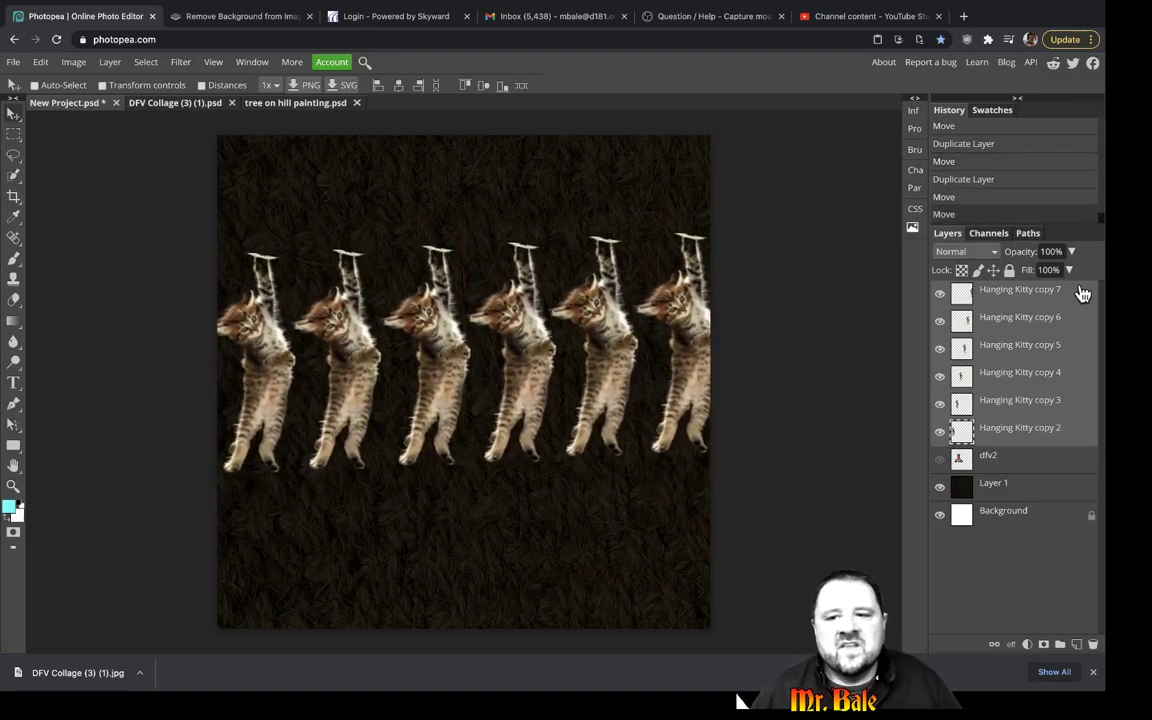
Show transform controls, scale the row of six kittens to 47.27% and move it into the canvas's upper-left corner.
left_click(109, 86)
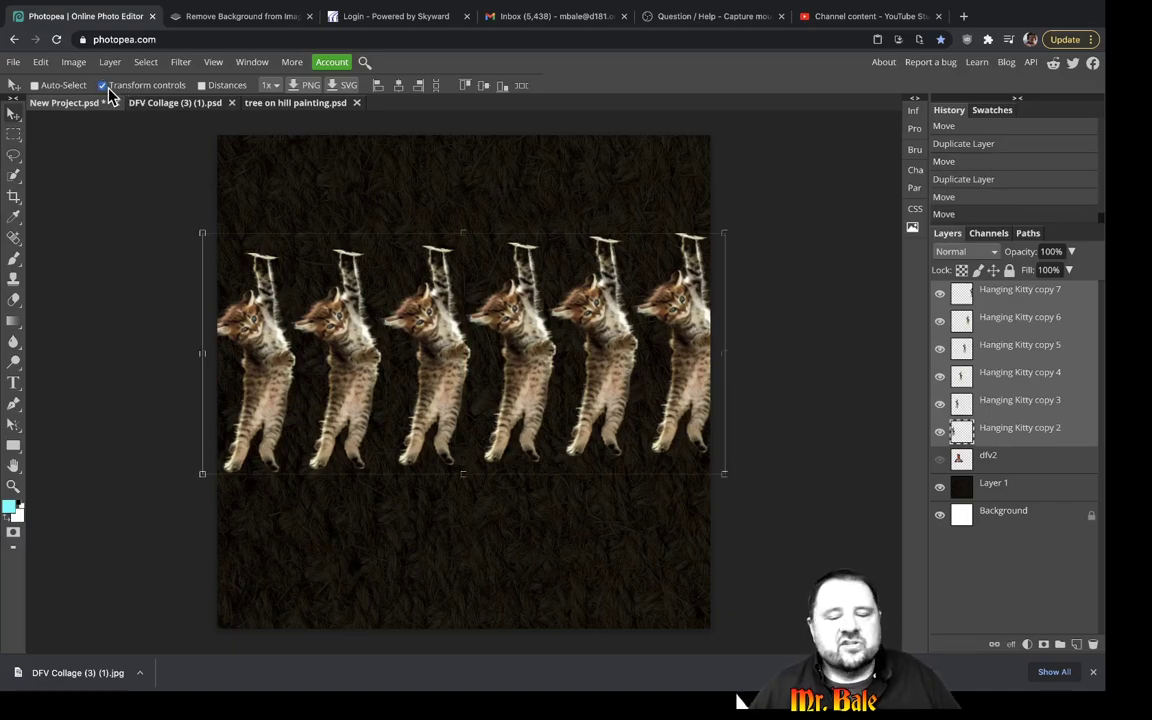
mouse_move(755, 400)
left_mouse_down()
mouse_move(735, 329)
mouse_move(764, 465)
mouse_move(738, 288)
mouse_move(771, 310)
mouse_move(342, 180)
mouse_move(324, 465)
mouse_move(638, 424)
mouse_move(712, 320)
mouse_move(267, 537)
mouse_move(550, 571)
mouse_move(718, 326)
mouse_move(742, 430)
mouse_move(743, 406)
left_mouse_up()
left_click_drag(727, 479, 448, 442)
left_click_drag(375, 287, 351, 195)
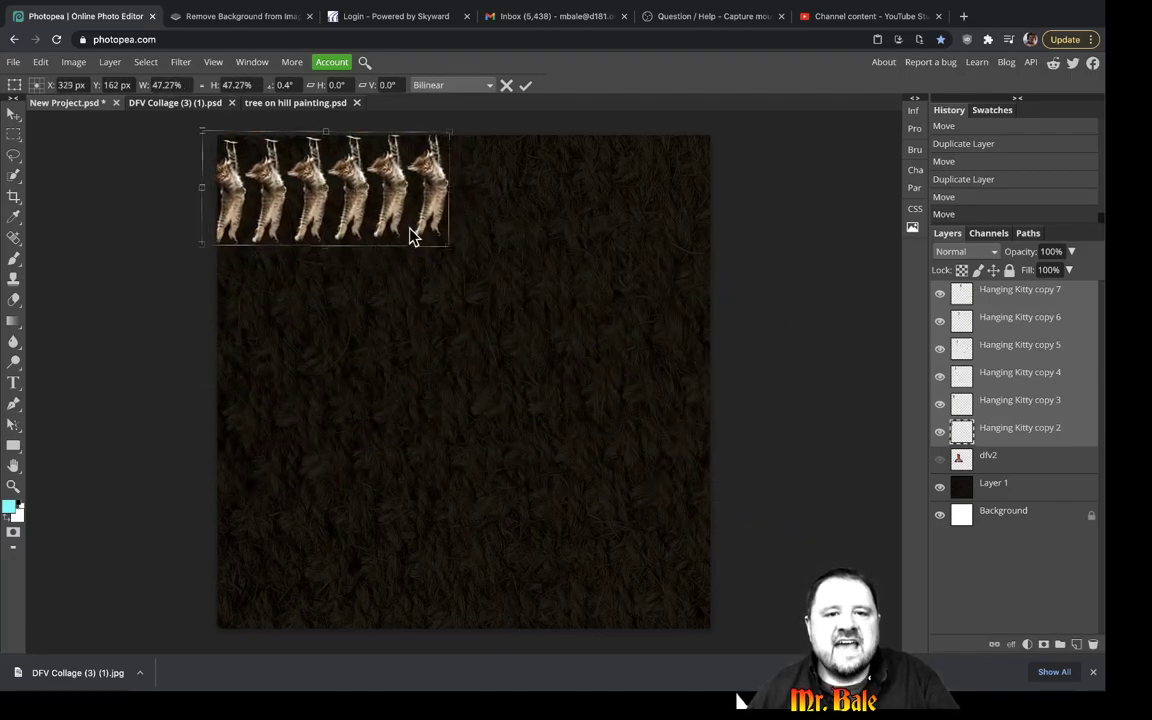
Duplicate the six selected kitten layers and place the new row beside the first along the canvas's top edge.
right_click(1034, 432)
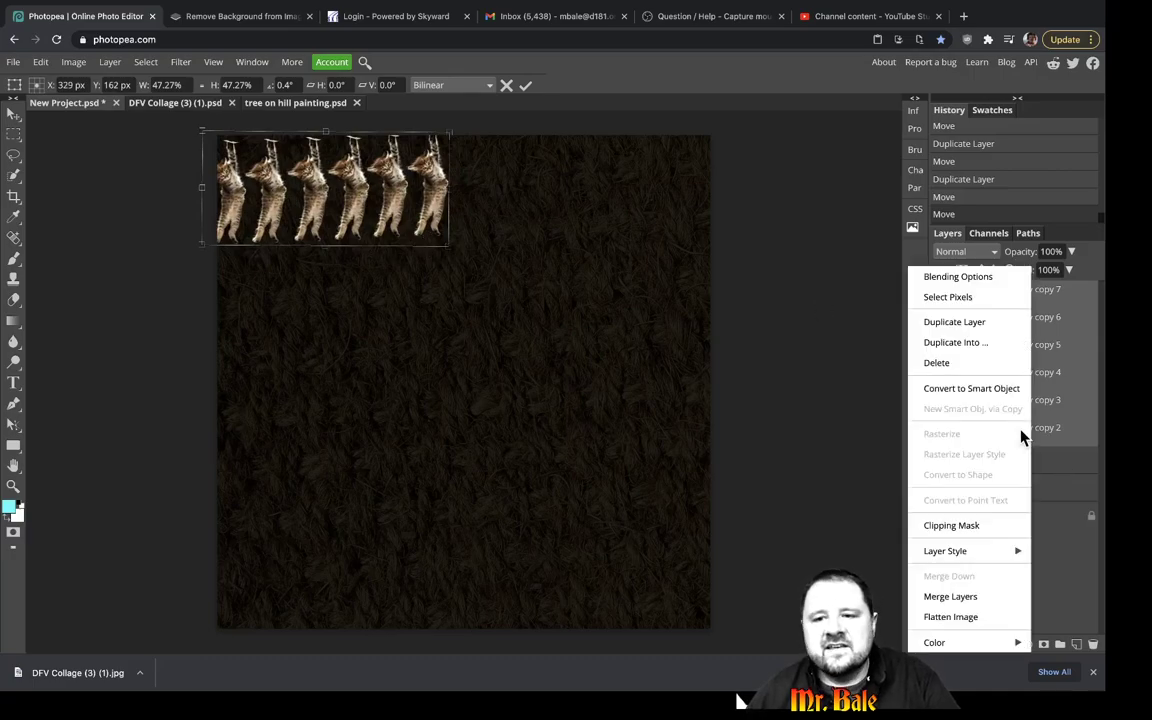
left_click(968, 322)
left_click_drag(425, 208, 682, 200)
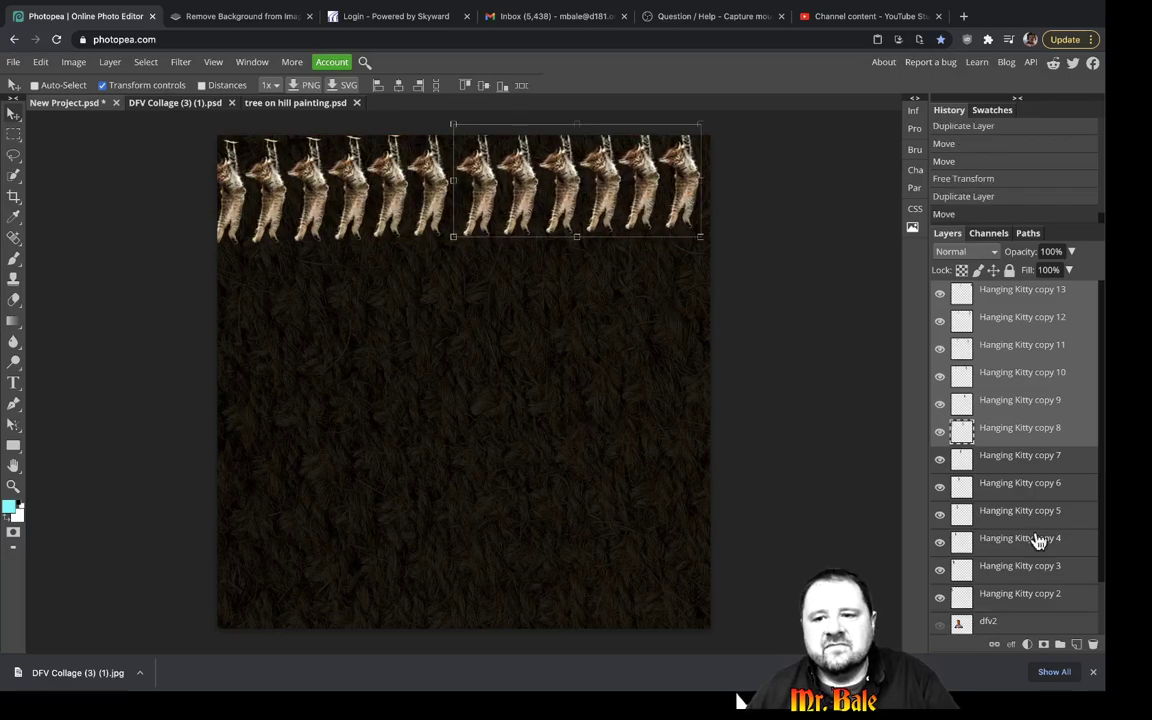
Select the twelve kitten layers from Hanging Kitty copy 13 to copy 2, duplicate them and place the new row directly below the first.
left_click(1022, 292)
scroll(1030, 400, "down", 1)
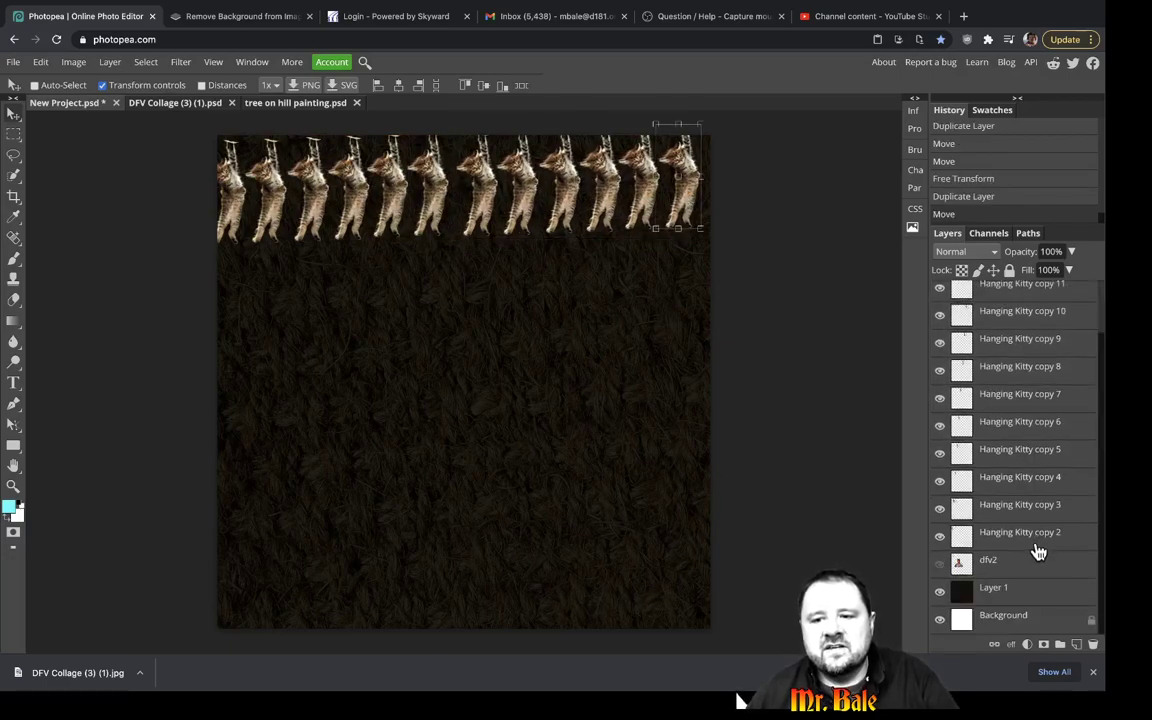
left_click(1037, 546, "shift")
right_click(1031, 545)
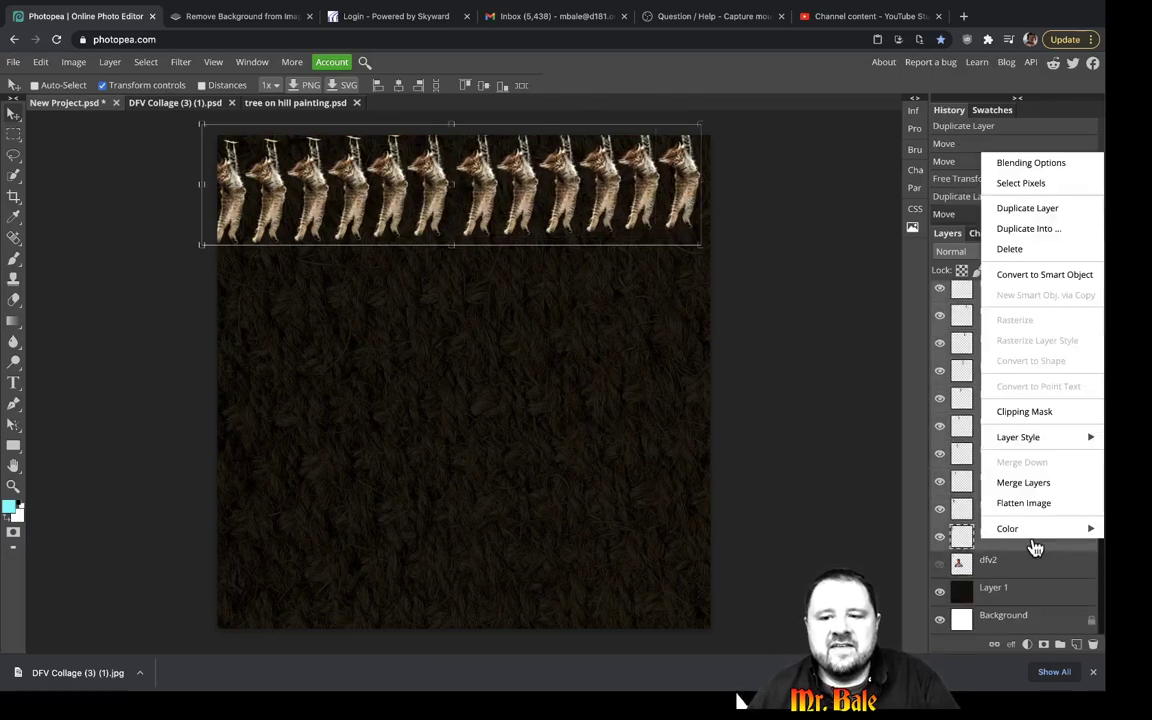
left_click(1027, 208)
left_click_drag(643, 175, 650, 288)
Select all kitten layers from Hanging Kitty copy 25 to copy 2, duplicate them and place the two new rows below the existing ones.
scroll(1025, 390, "up", 1)
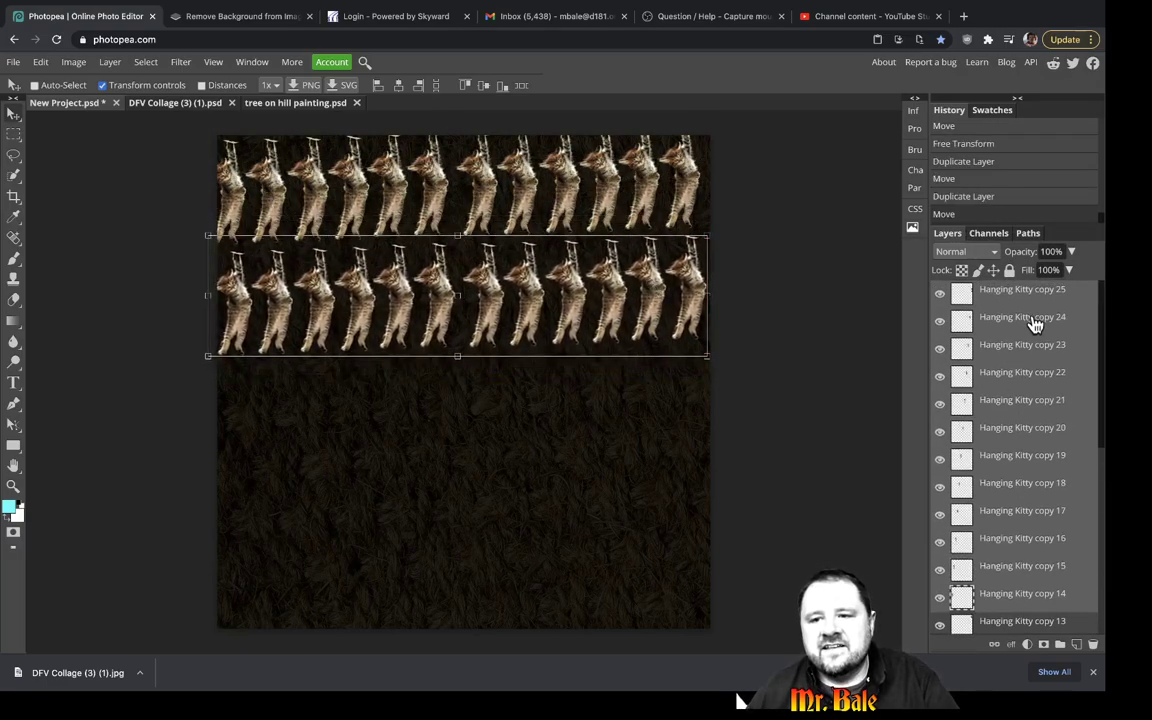
scroll(1035, 420, "down", 5)
left_click(1015, 537, "shift")
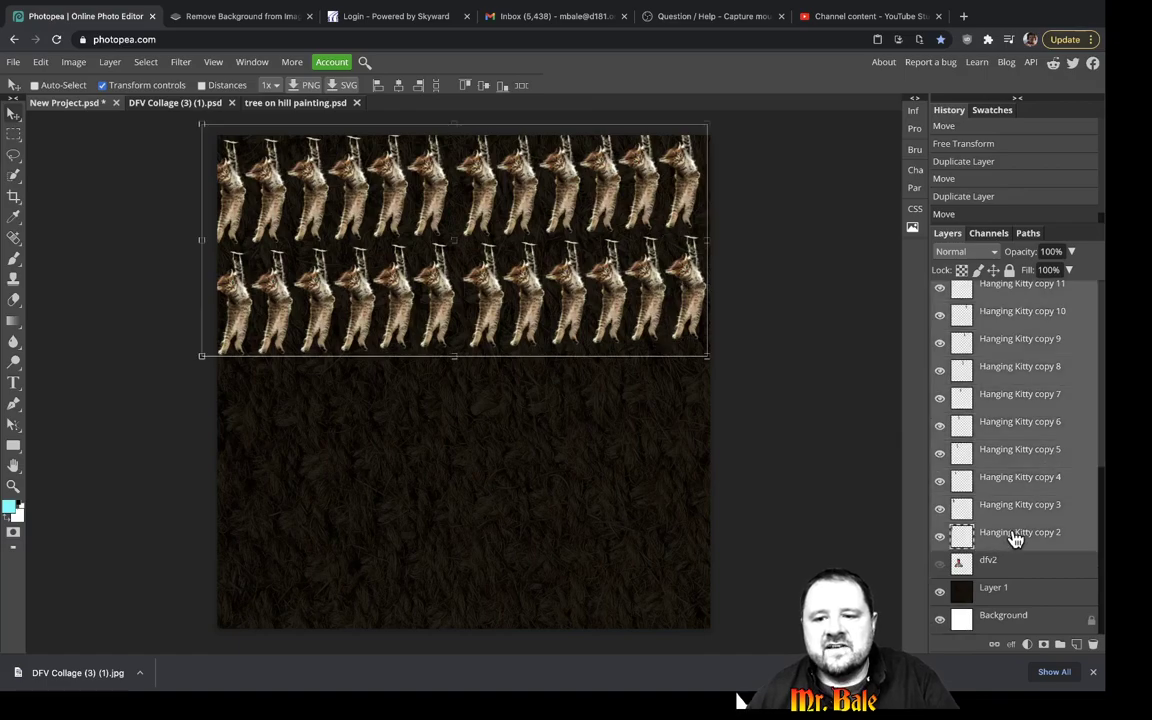
right_click(1015, 537)
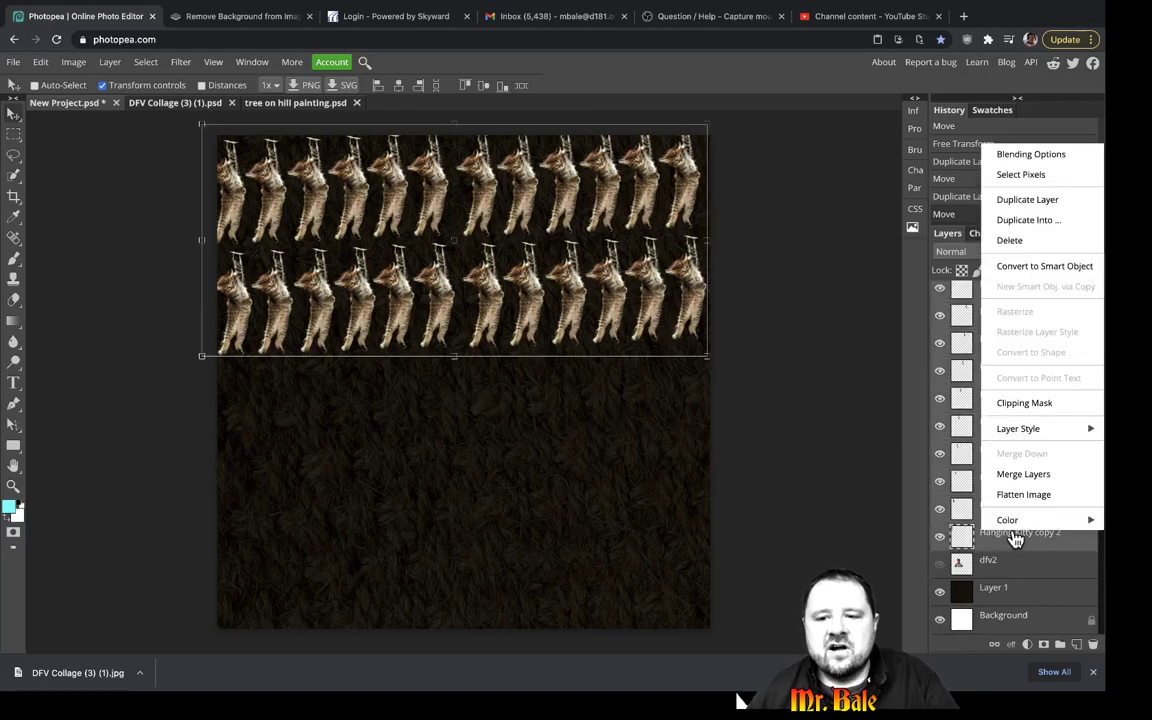
left_click(1024, 199)
left_click_drag(605, 280, 616, 507)
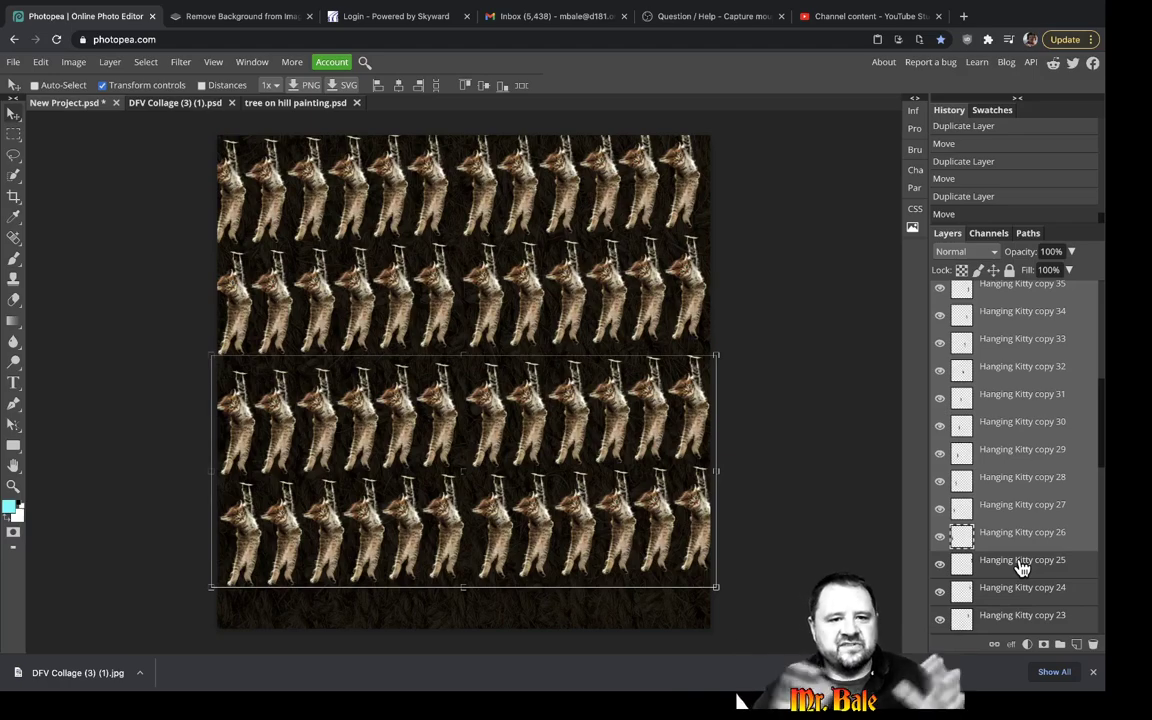
Select all kitten layers from Hanging Kitty copy 49 to copy 2 and move the four rows together slightly down and right.
scroll(977, 453, "up", 5)
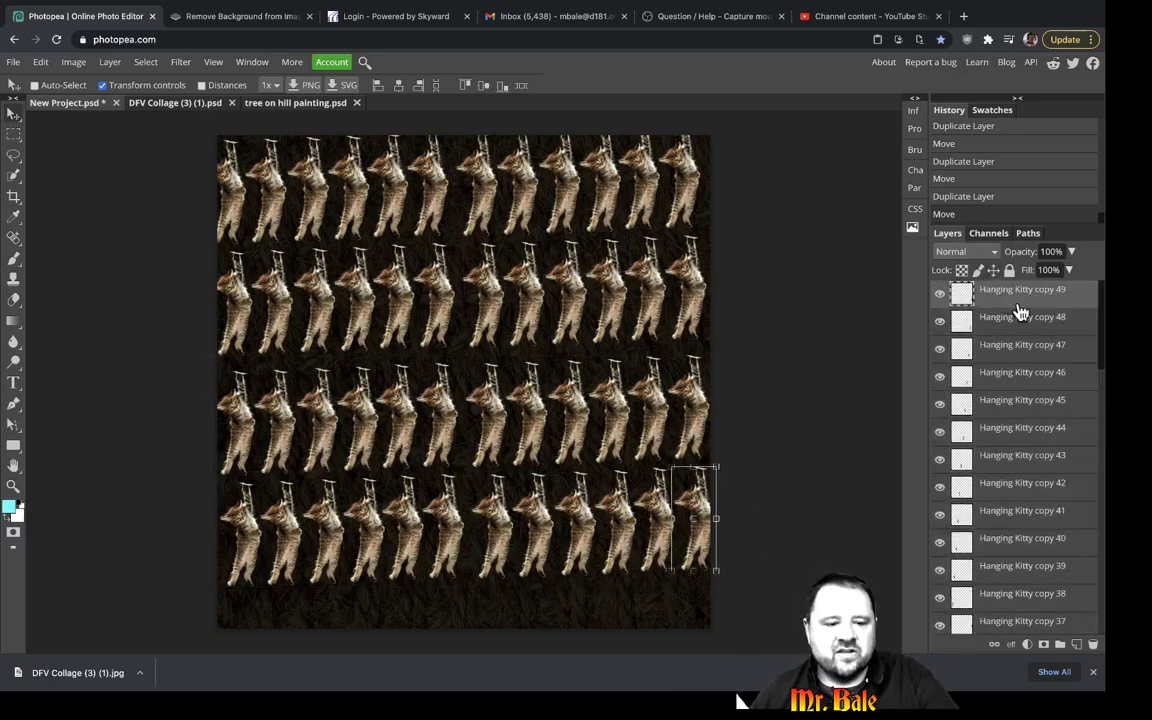
scroll(1028, 470, "down", 15)
left_click(985, 541, "shift")
left_click_drag(668, 510, 621, 543)
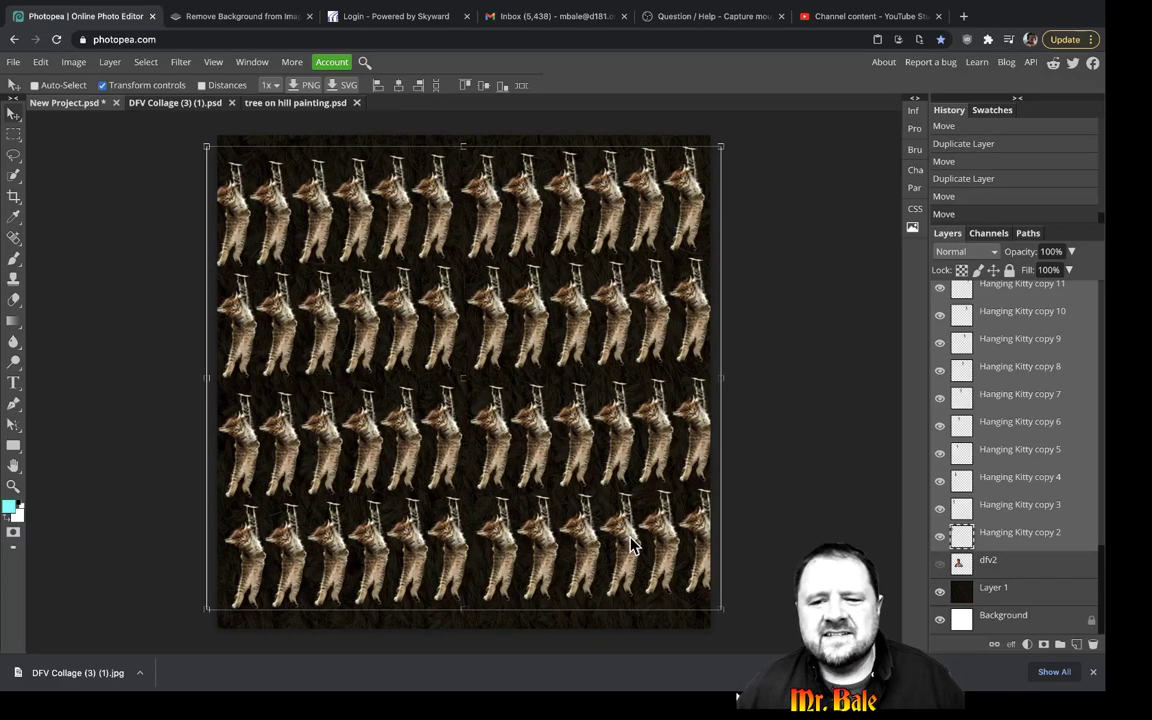
Look through the full stack of selected kitten layers between Hanging Kitty copy 49 and copy 2.
scroll(963, 395, "up", 1)
scroll(963, 395, "up", 10)
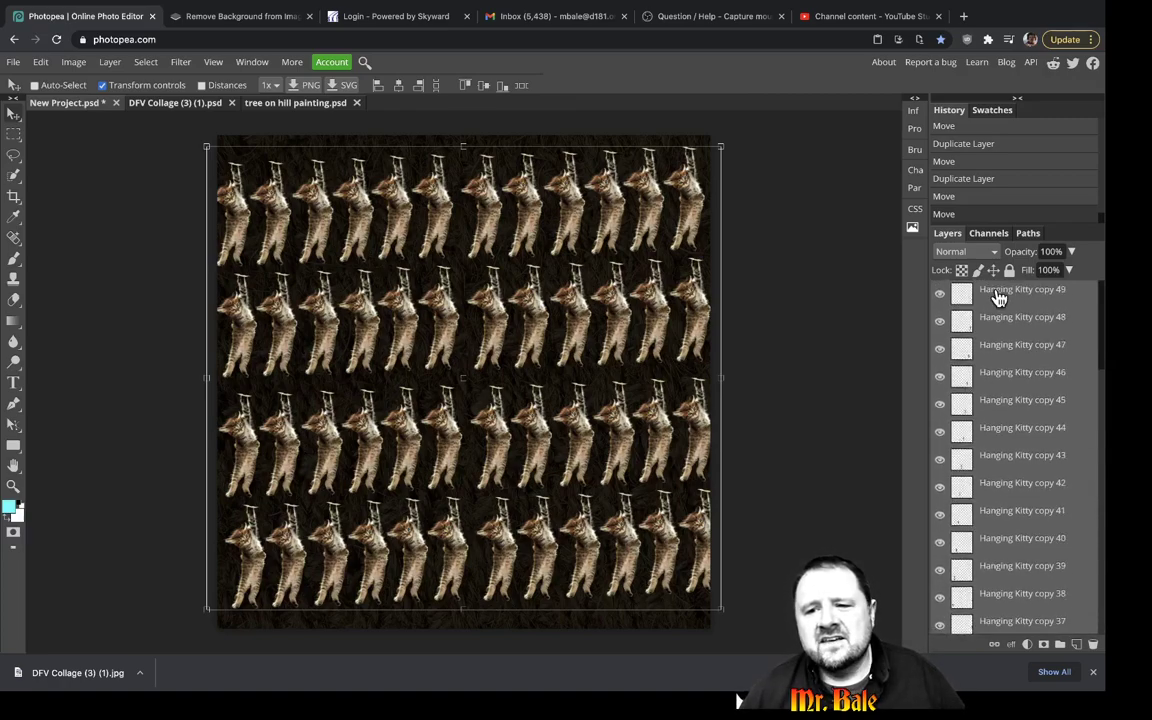
scroll(998, 300, "down", 10)
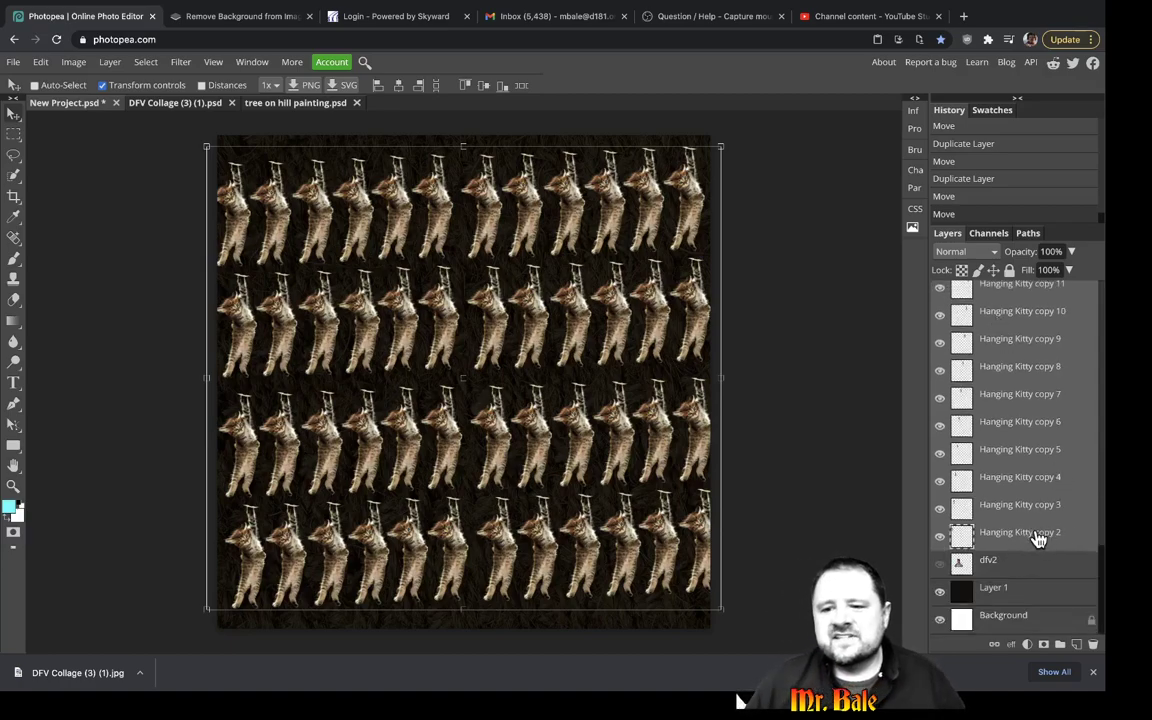
scroll(1036, 540, "up", 10)
scroll(998, 478, "down", 10)
scroll(1000, 442, "up", 10)
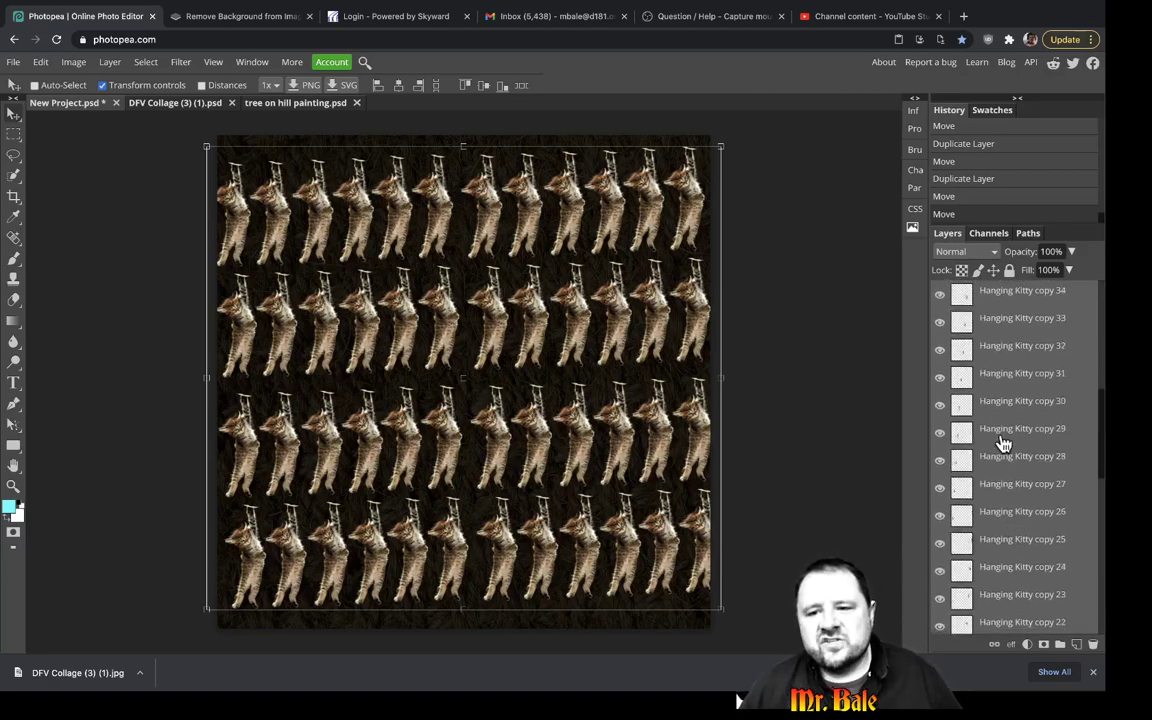
scroll(980, 514, "down", 10)
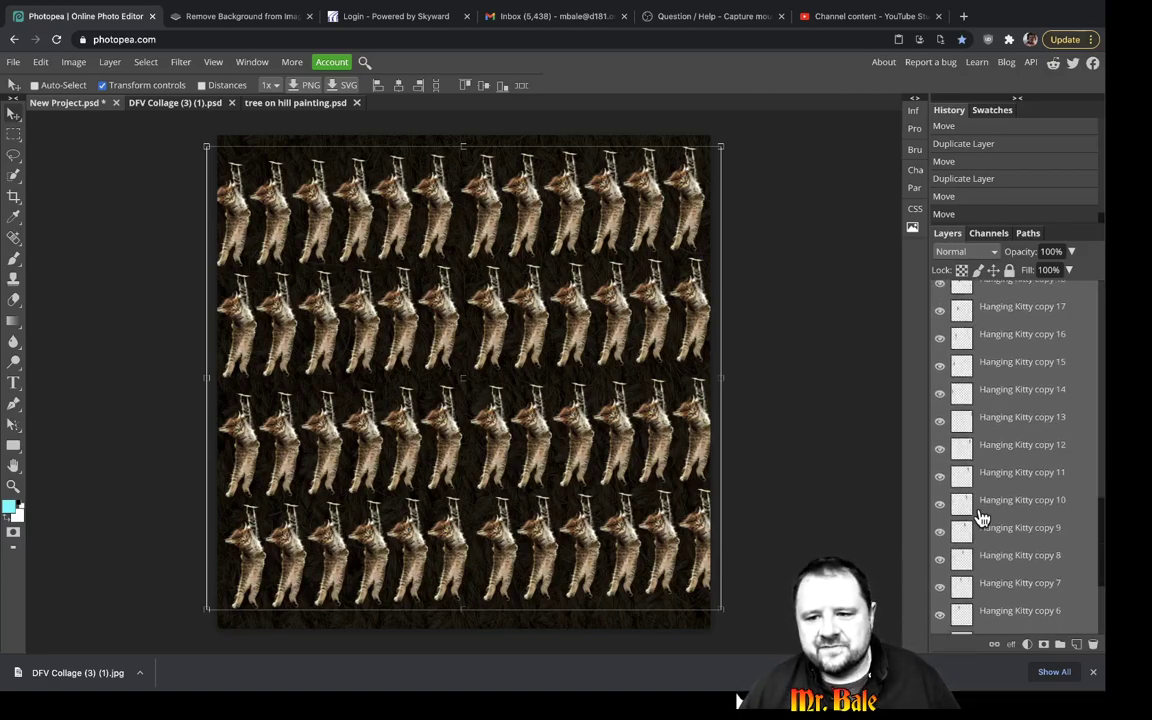
scroll(998, 545, "down", 2)
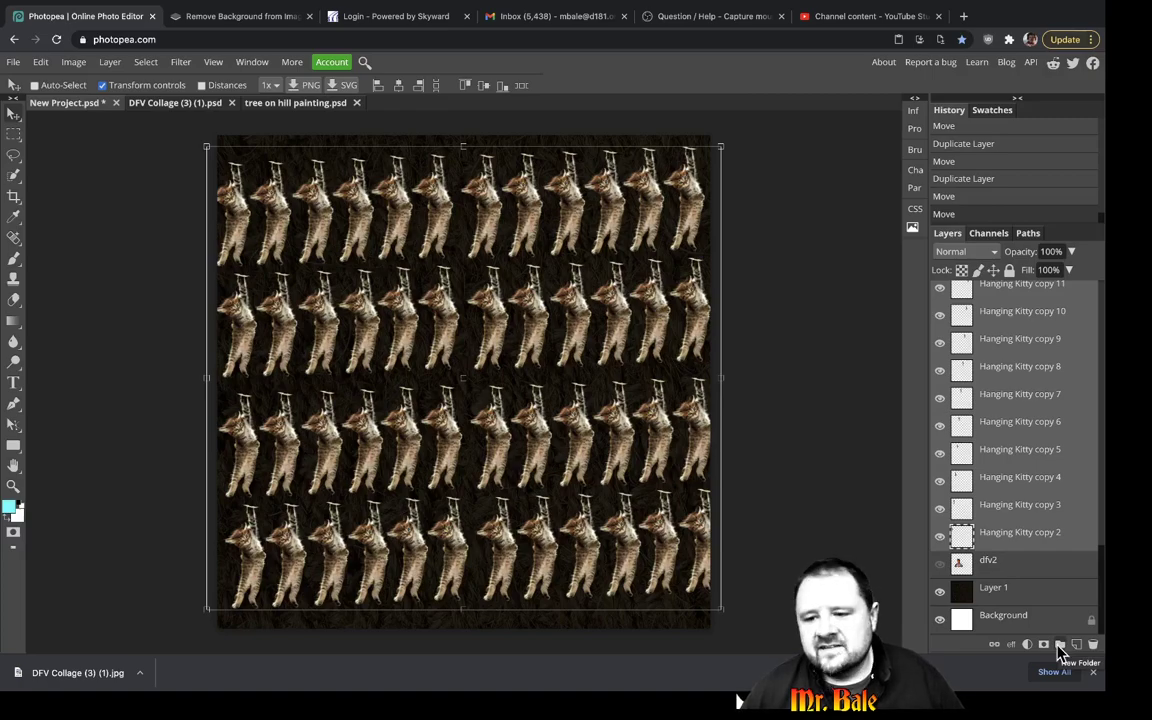
Close the browser's download bar, reselect the kitten layers from Hanging Kitty copy 2 to copy 49 and group them in a new folder.
left_click(1093, 672)
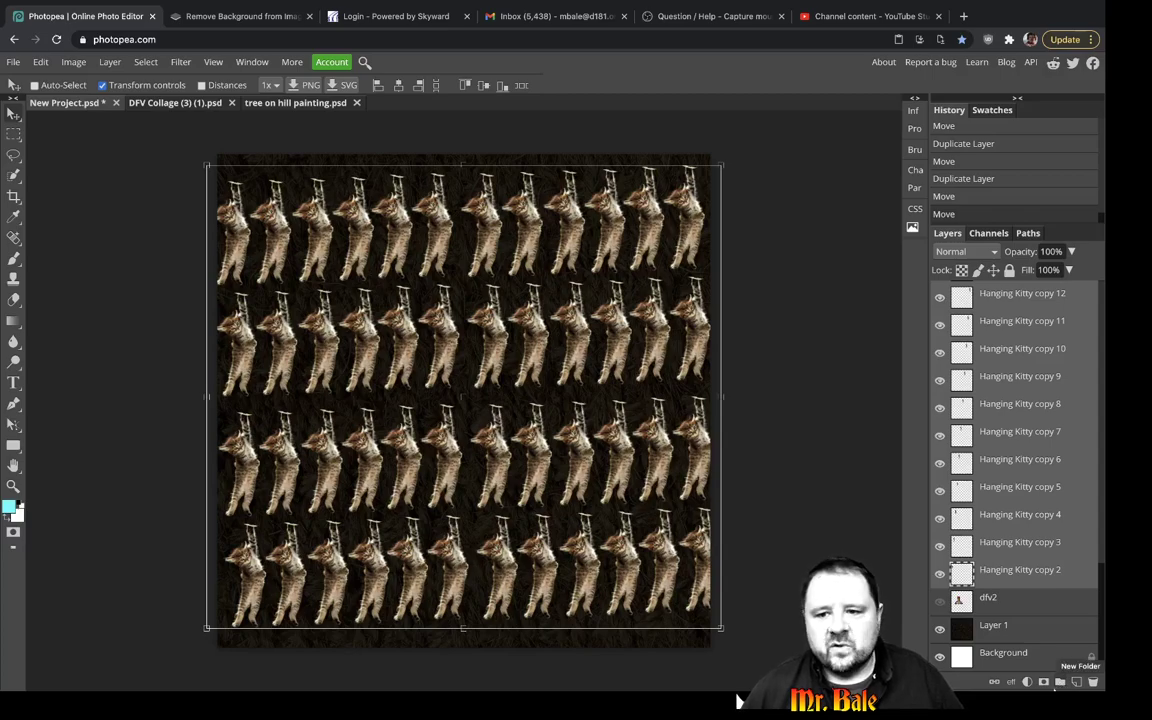
left_click(1012, 574)
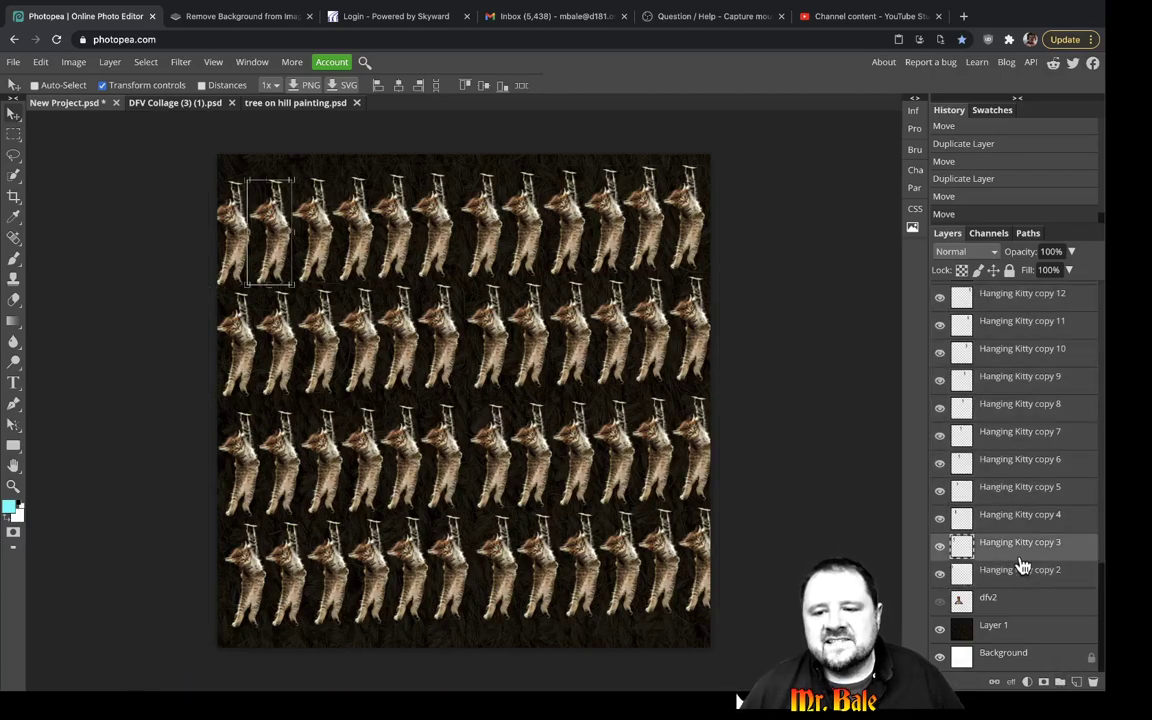
left_click(1018, 489)
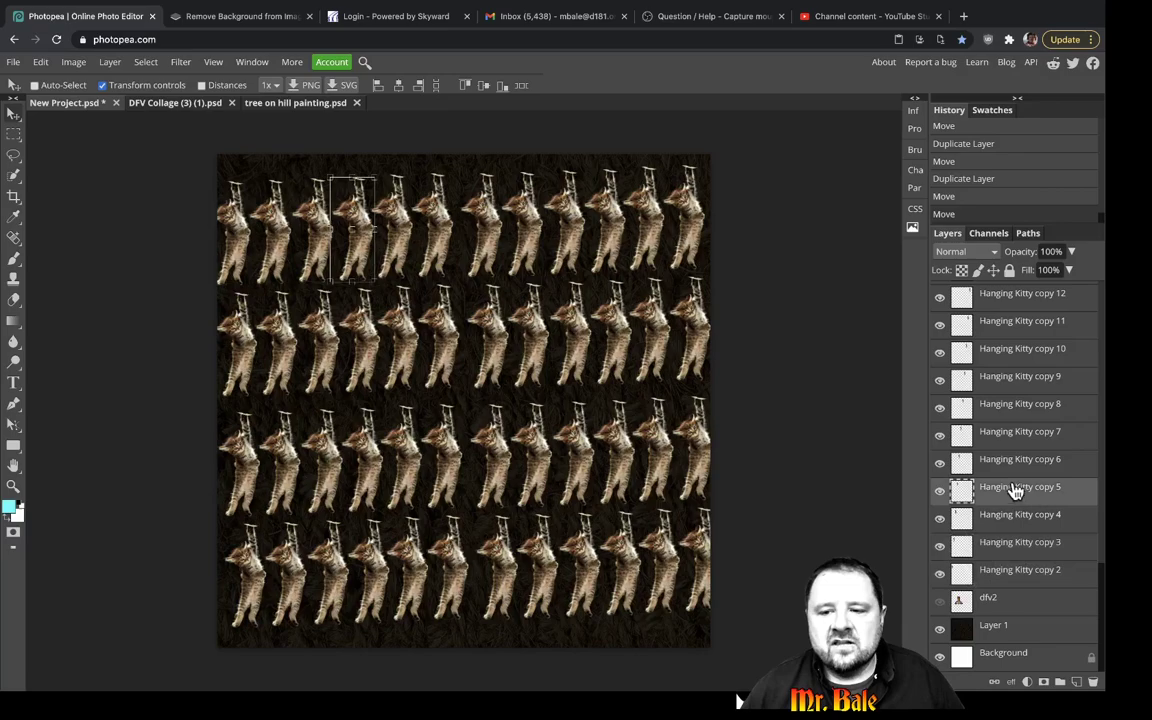
left_click(1014, 572)
scroll(1012, 556, "up", 1)
scroll(1012, 550, "up", 10)
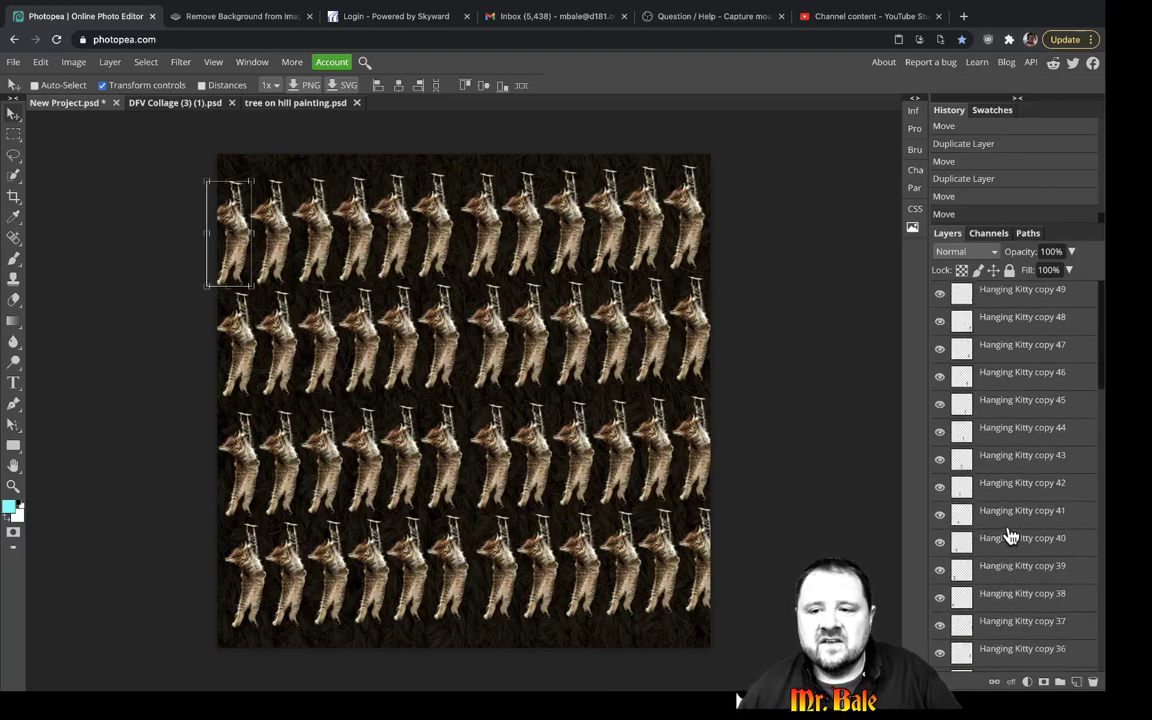
left_click(1005, 298, "shift")
scroll(1041, 470, "down", 10)
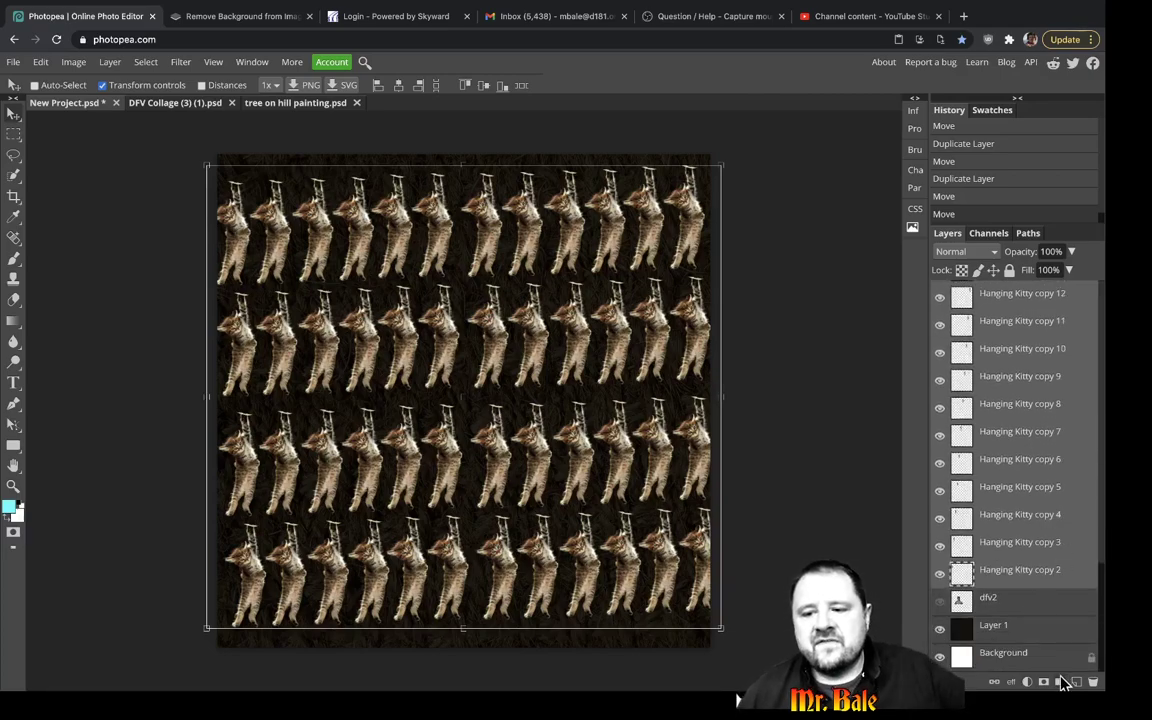
left_click(1061, 682)
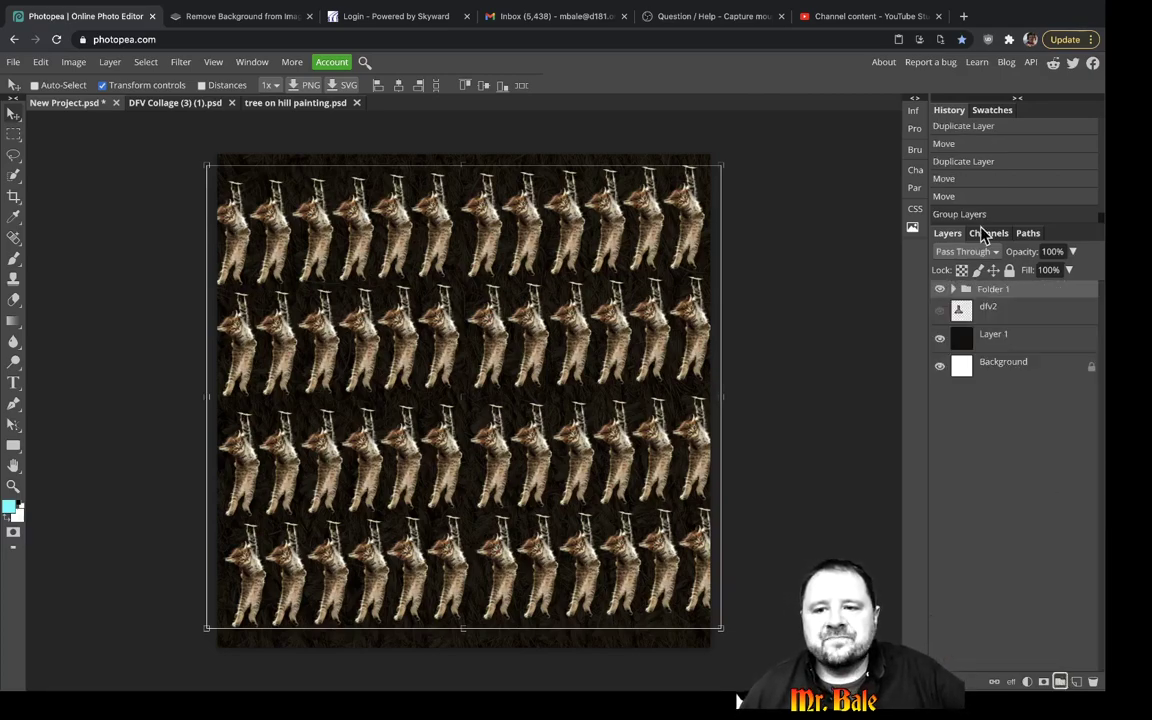
Make the dfv2 layer visible and place it above Folder 1 in the layer order.
left_click(997, 312)
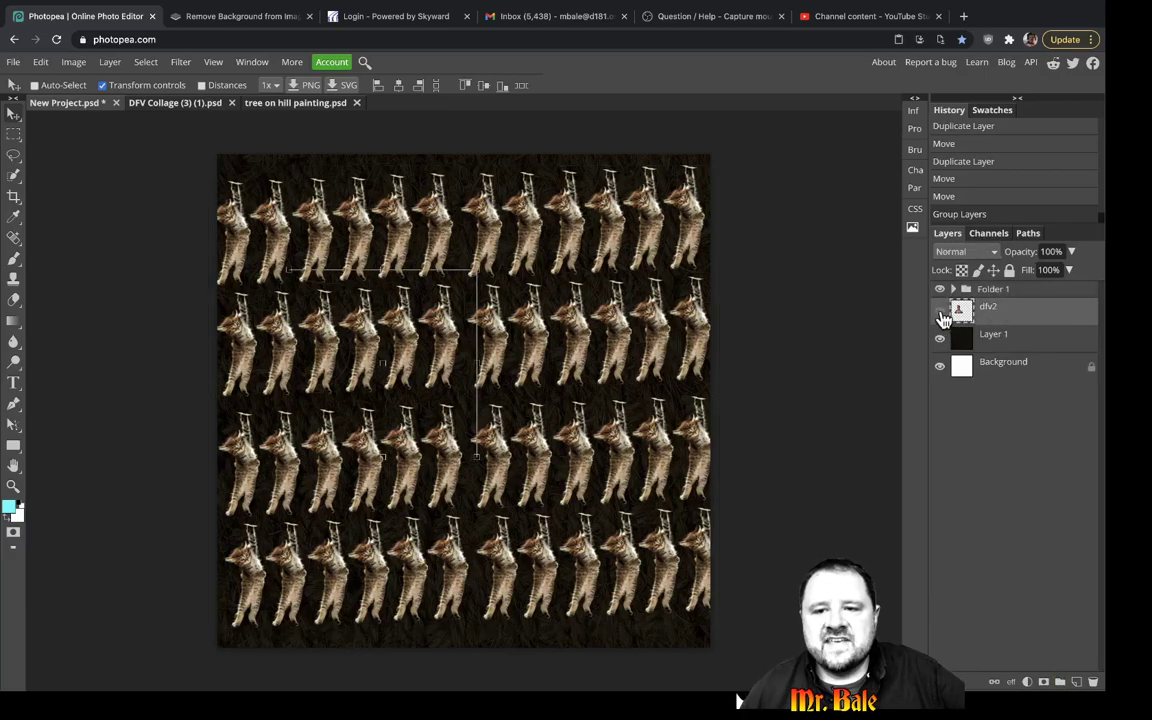
left_click(940, 312)
left_click_drag(1000, 314, 1000, 285)
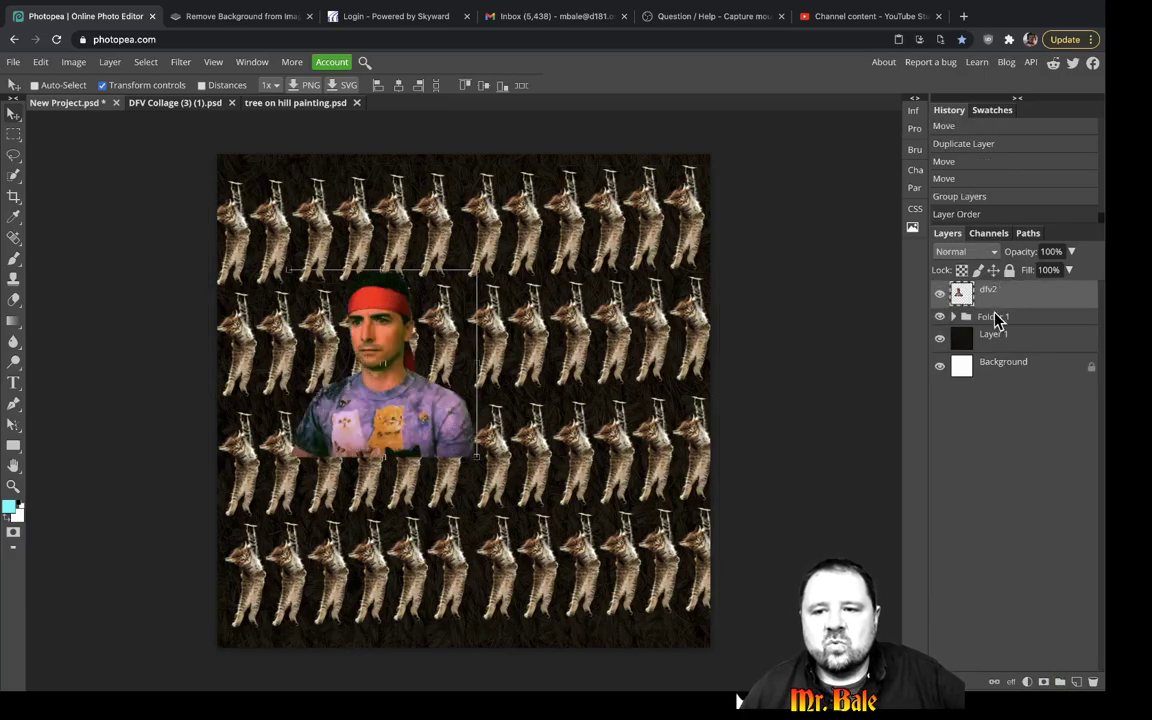
Hide and show Folder 1, and expand and collapse it to view the kitten layers inside.
left_click(998, 316)
left_click(940, 317)
left_click(940, 317)
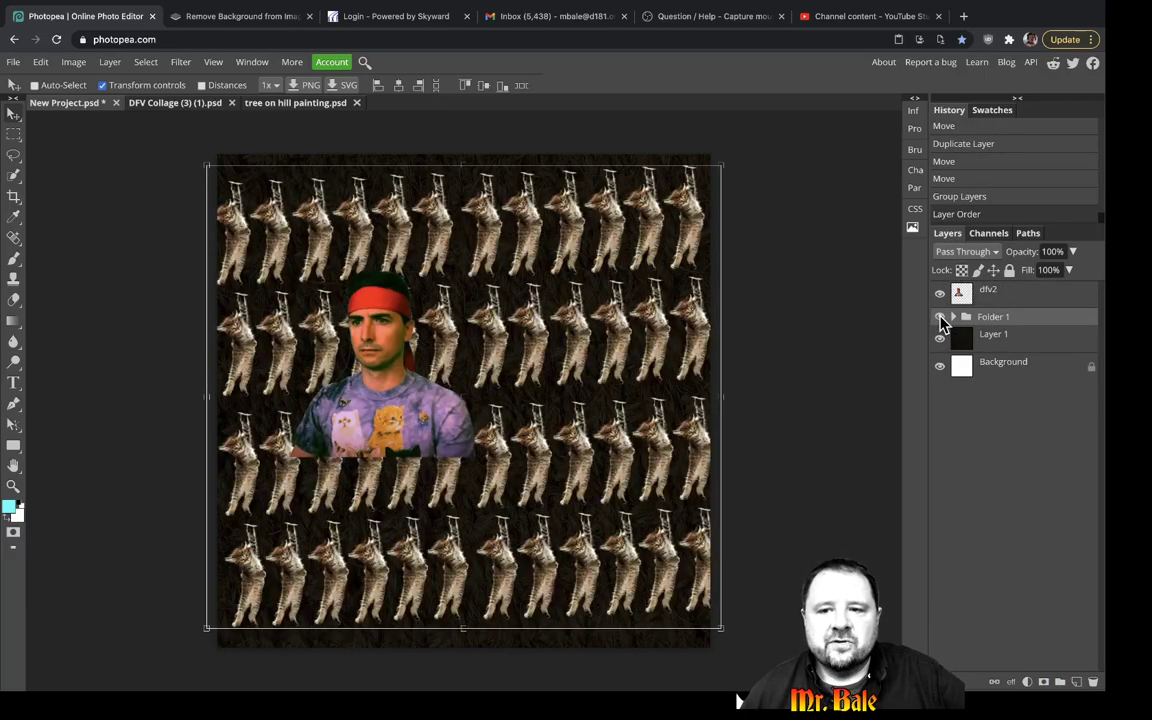
left_click(953, 316)
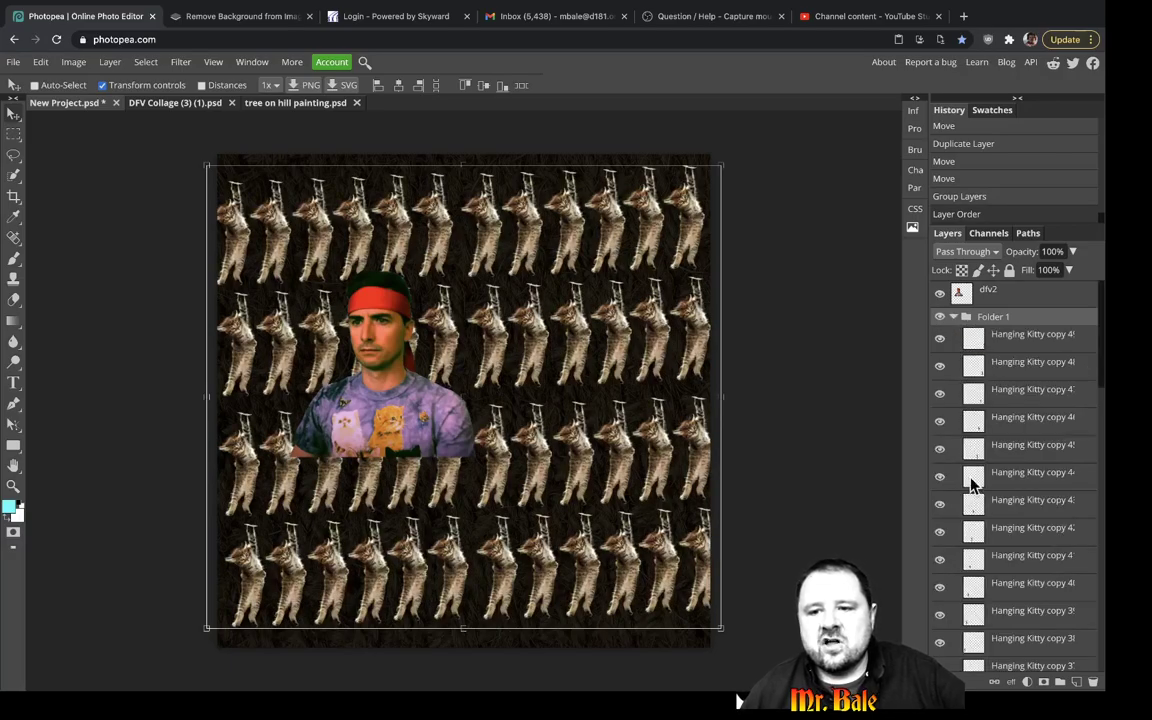
left_click(953, 316)
left_click(953, 316)
left_click(953, 316)
left_click(953, 316)
Select several individual kitten layers inside Folder 1 one after another to locate each on the canvas.
left_click(1025, 365)
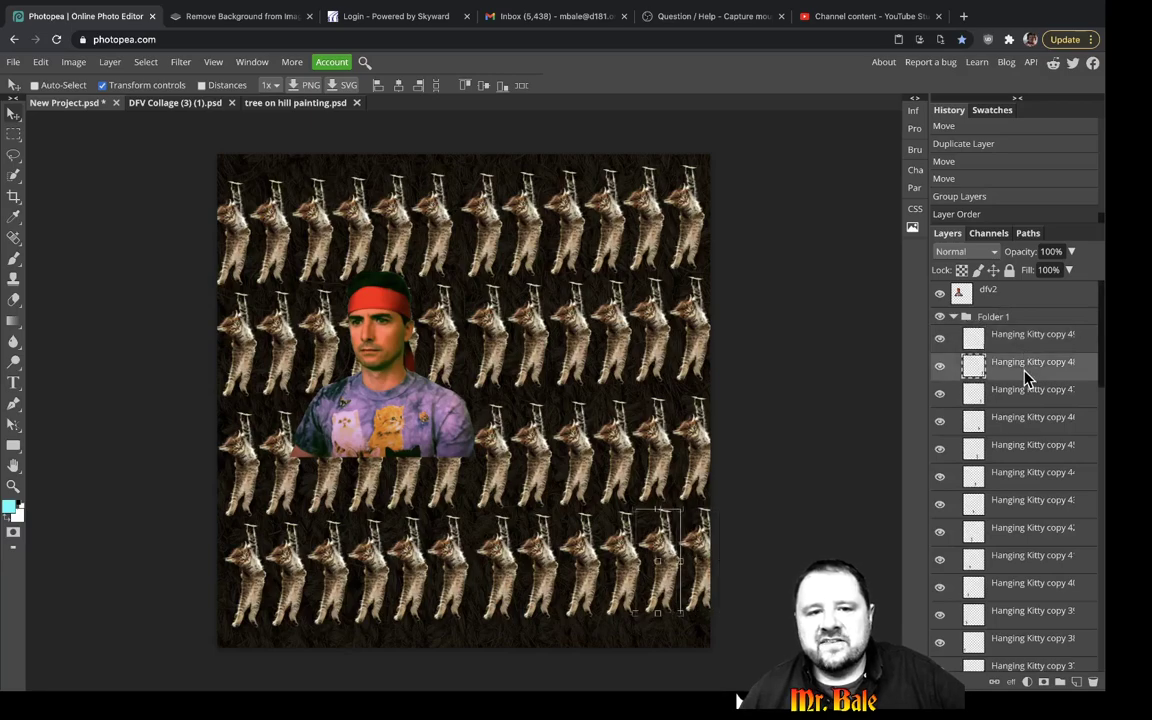
left_click(1021, 397)
left_click(1023, 428)
left_click(1030, 450)
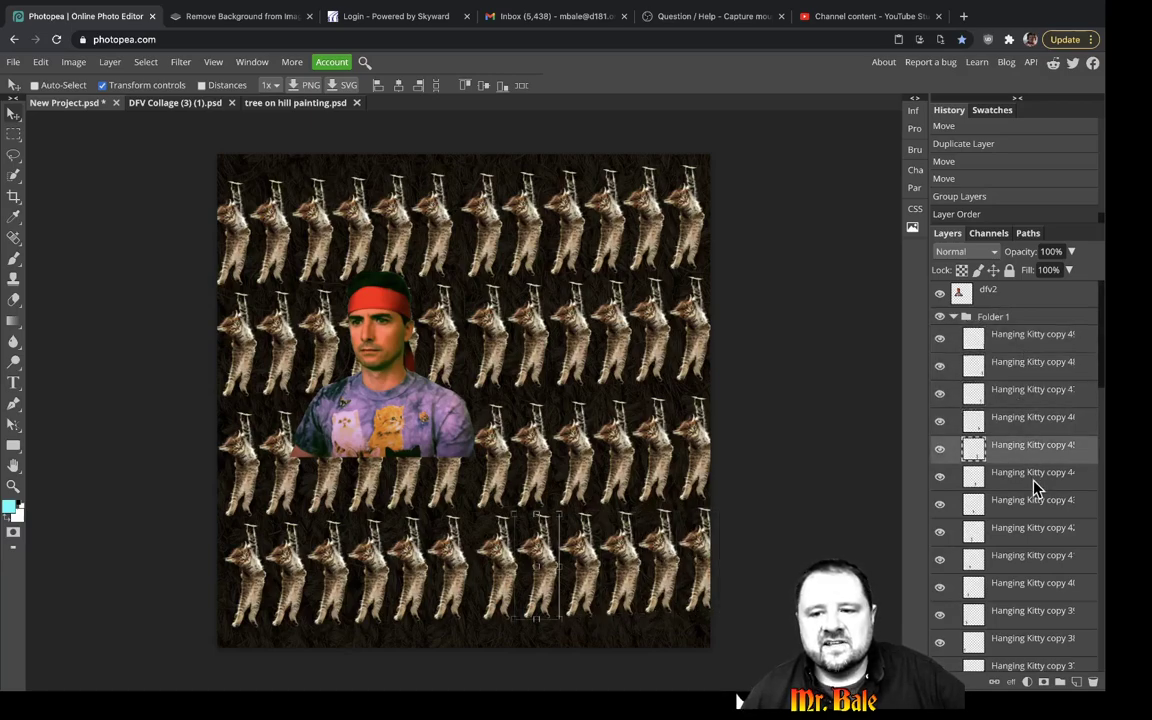
left_click(1033, 476)
left_click(1034, 500)
left_click(1035, 527)
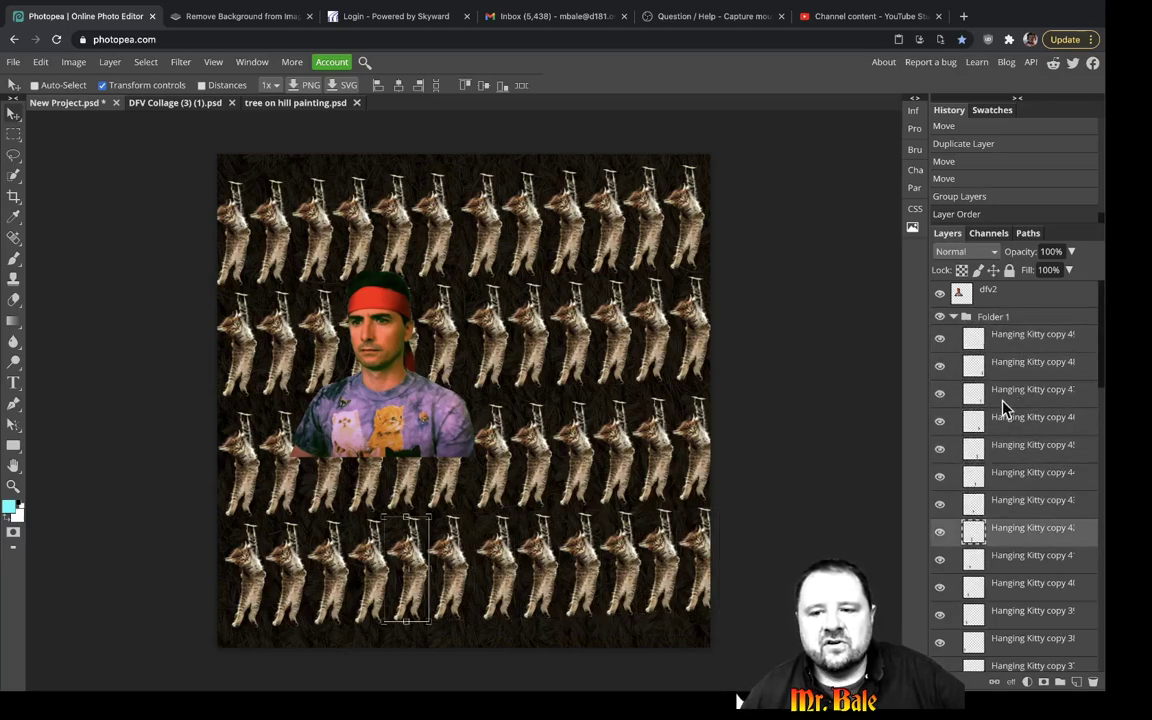
left_click(1005, 340)
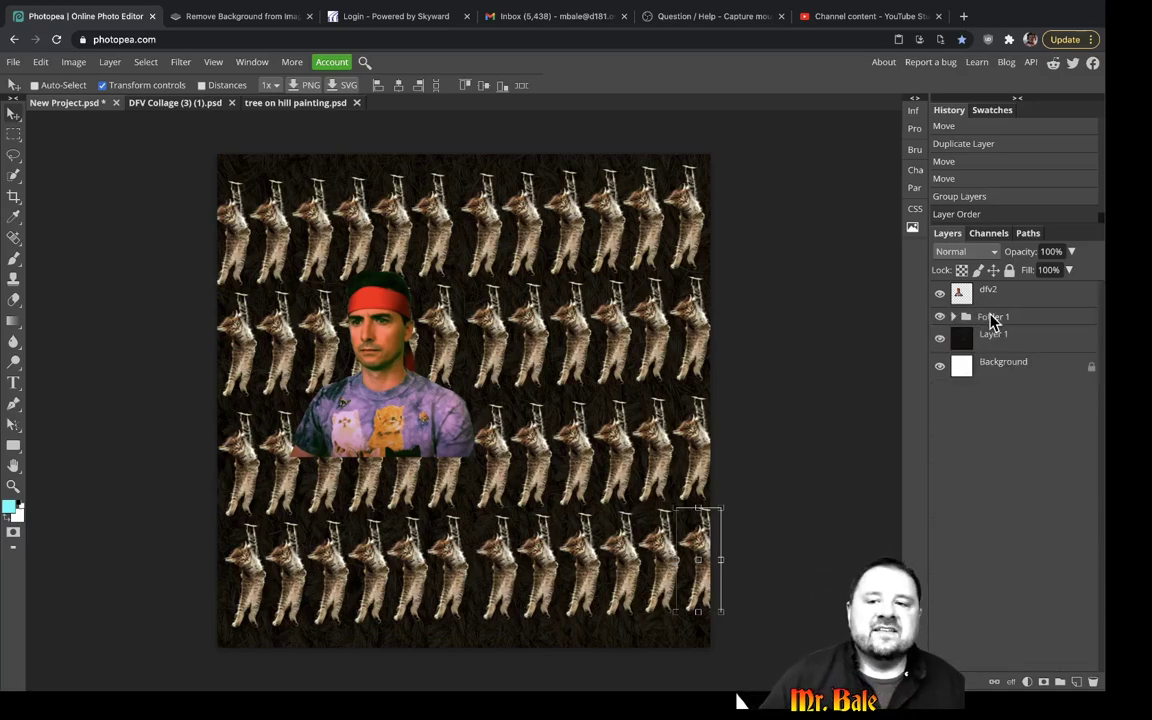
Collapse and select Folder 1, move the whole kitten group up and enlarge it from its lower-right corner.
left_click(995, 320)
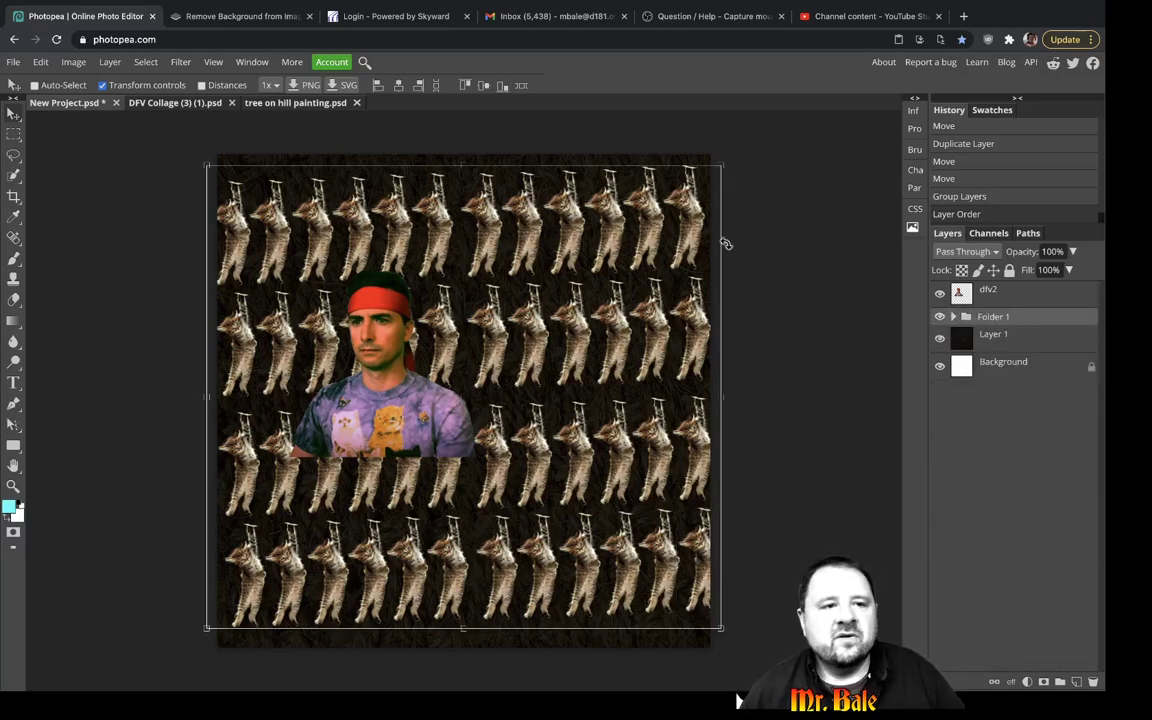
mouse_move(503, 226)
left_mouse_down()
mouse_move(555, 218)
mouse_move(366, 226)
mouse_move(630, 190)
mouse_move(605, 240)
mouse_move(686, 190)
mouse_move(535, 224)
mouse_move(476, 191)
mouse_move(505, 203)
left_mouse_up()
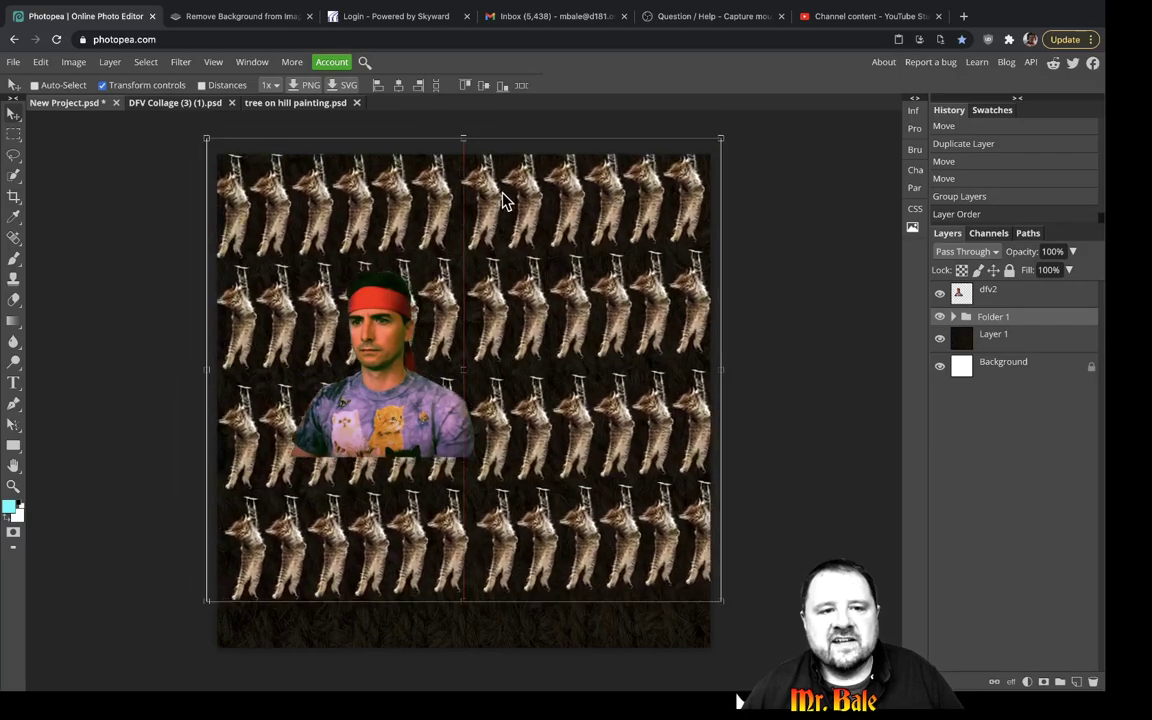
left_click_drag(714, 601, 773, 640)
left_click_drag(812, 367, 638, 378)
Switch to DFV Collage (3) (1).psd and repeatedly hide and show the Diamonds folder, leaving it visible.
left_click(165, 104)
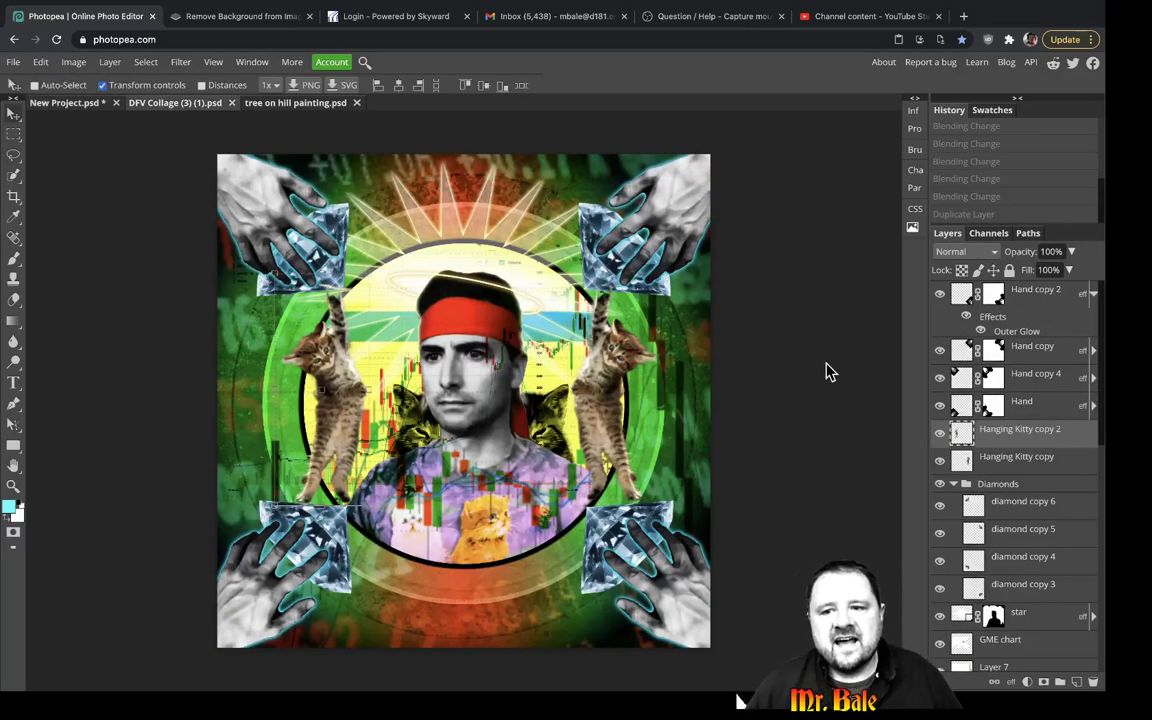
scroll(1002, 429, "down", 3)
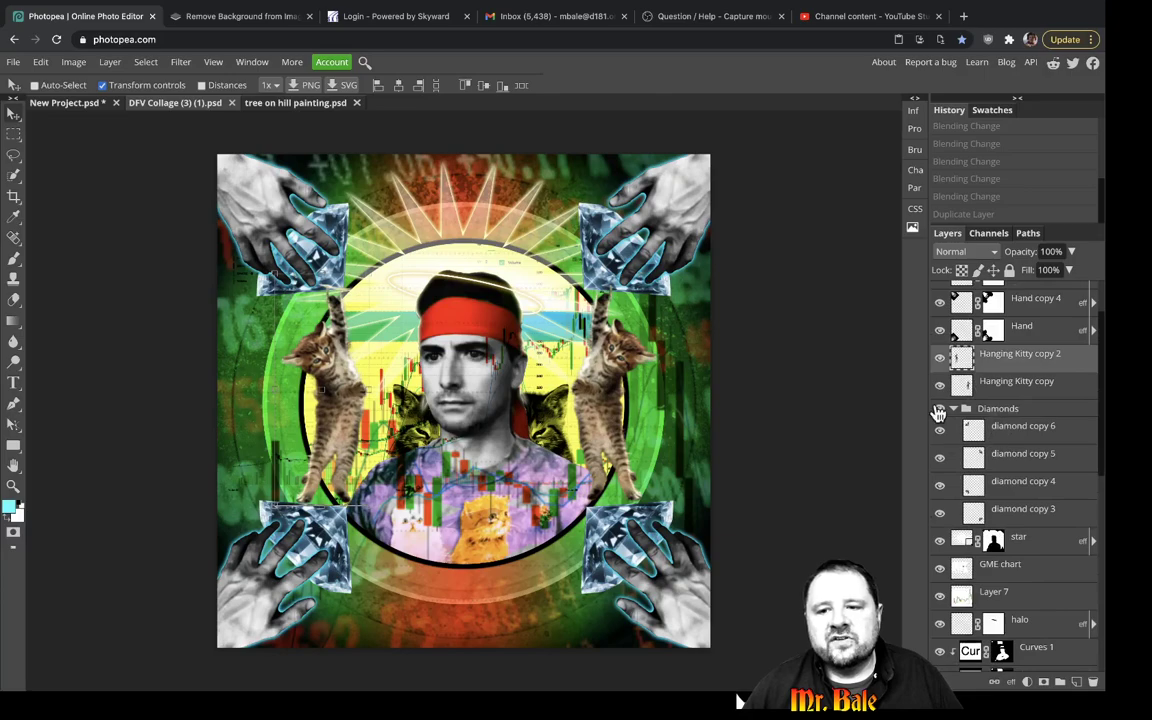
left_click(939, 412)
left_click(939, 412)
left_click(939, 412)
left_click(939, 412)
left_click(939, 412)
left_click(939, 410)
left_click(939, 410)
left_click(939, 410)
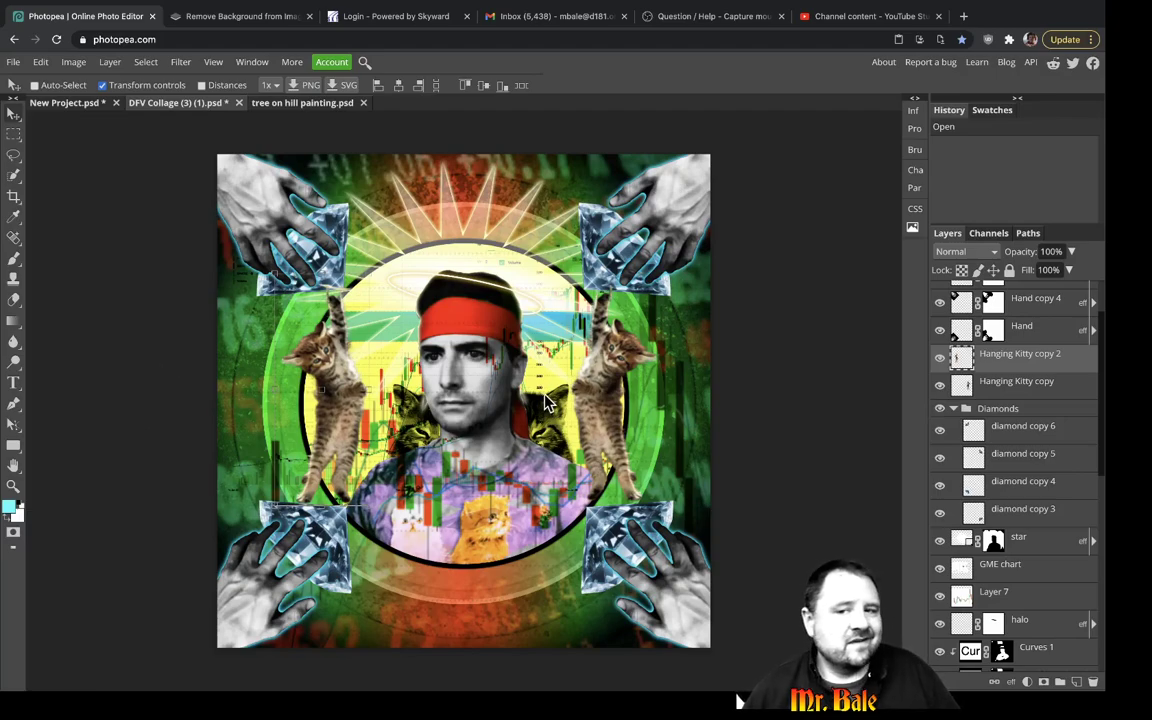
Move the four Hand layers, from Hand through Hand copy 2, into the Diamonds folder and collapse the folder.
left_click(1034, 426)
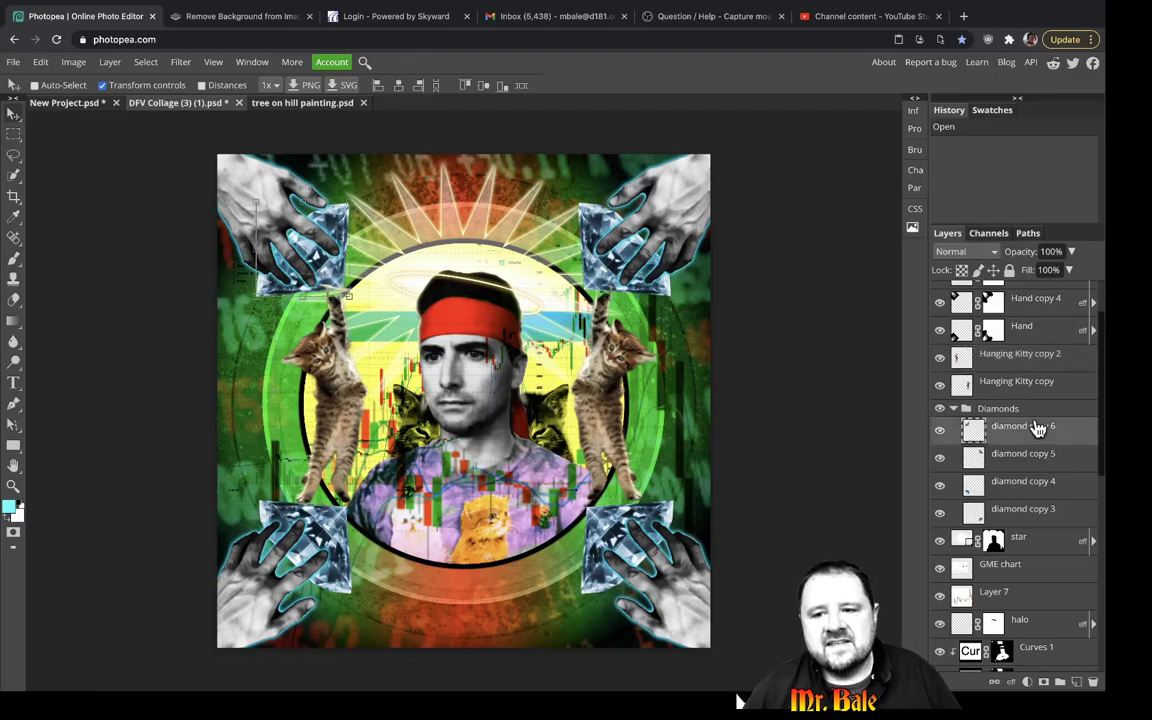
scroll(1034, 406, "up", 2)
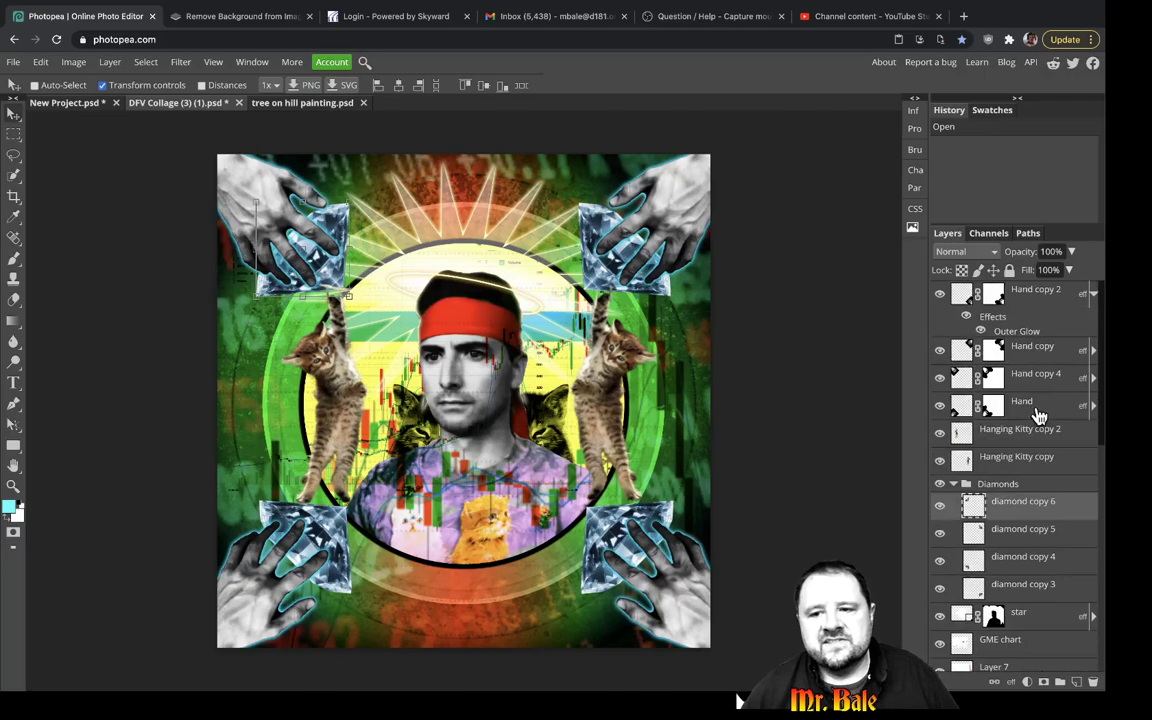
left_click(1030, 404)
left_click(1033, 297, "shift")
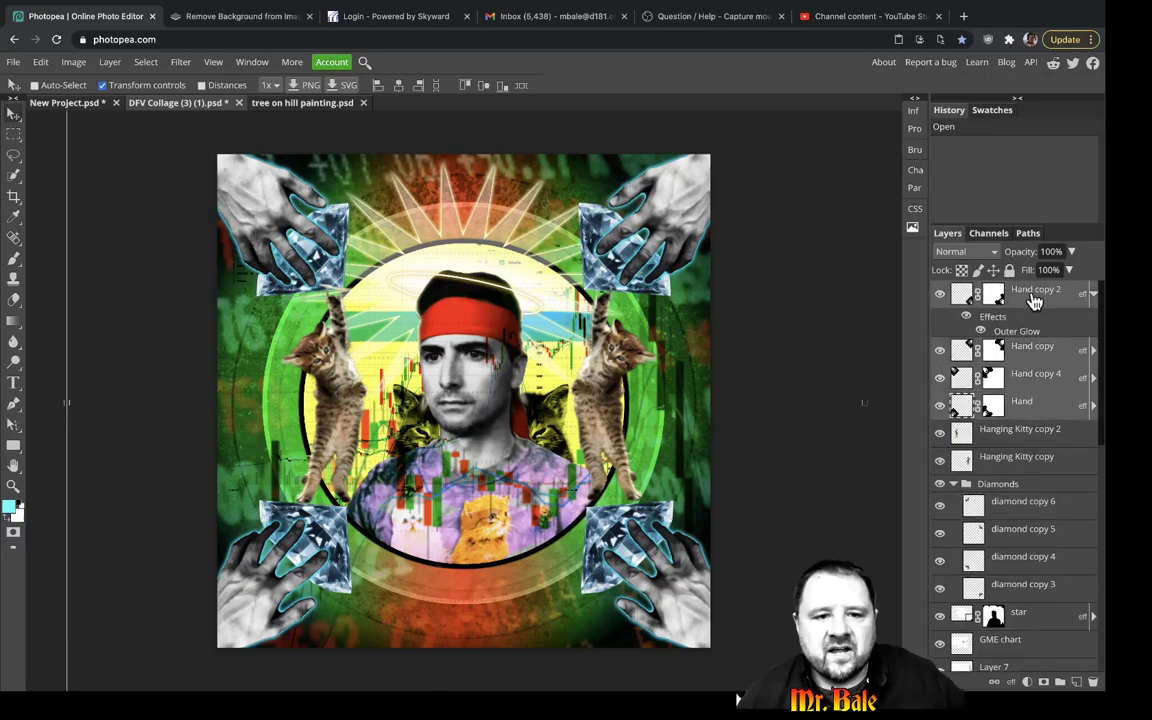
left_click_drag(1030, 296, 1024, 495)
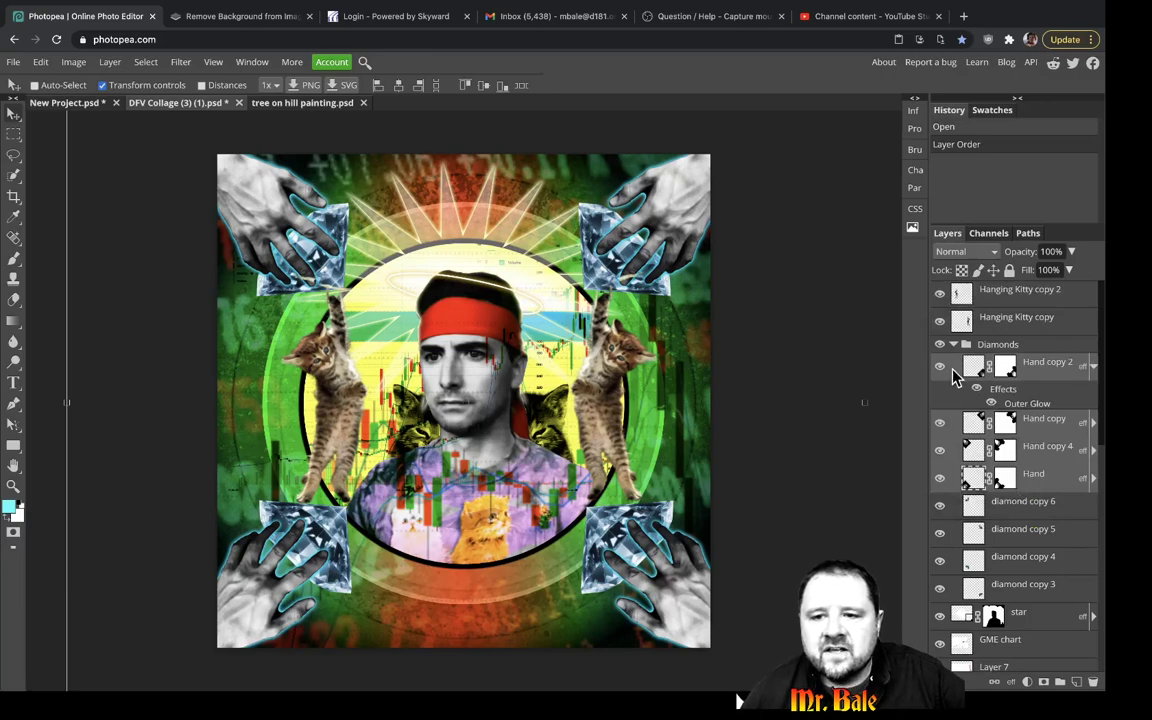
left_click(953, 344)
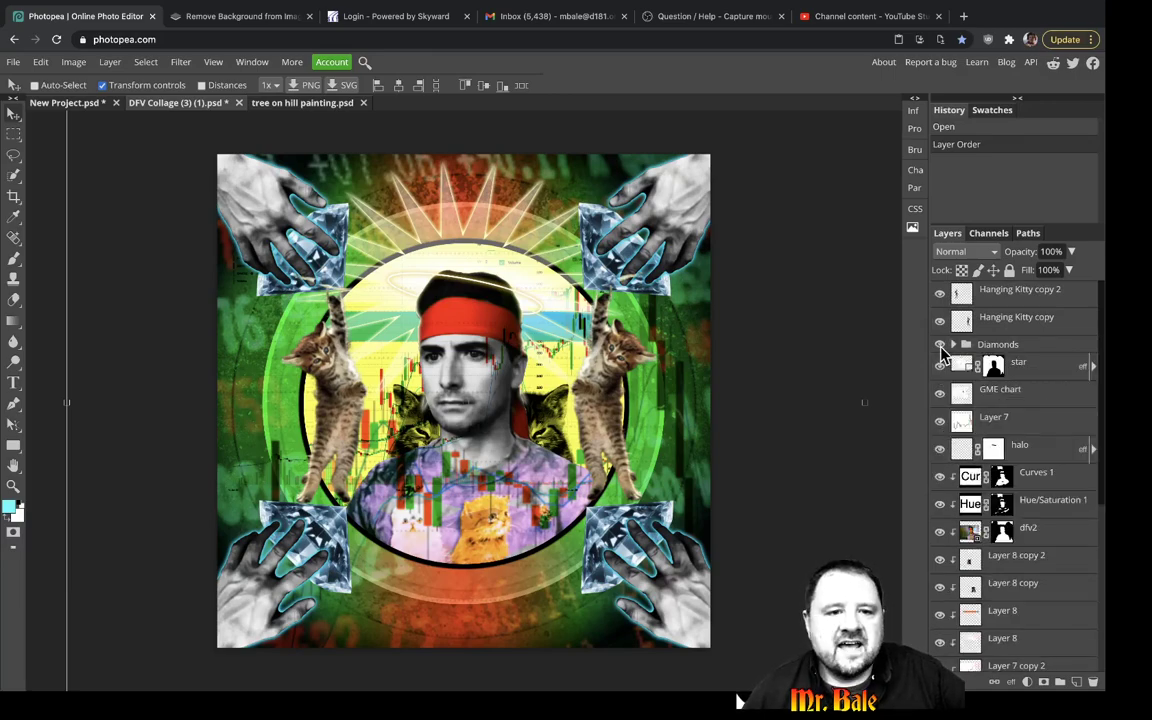
Repeatedly hide and show the collapsed Diamonds folder to check the hands and diamonds together, leaving it visible.
left_click(940, 345)
left_click(940, 345)
left_click(940, 345)
left_click(940, 345)
left_click(940, 345)
left_click(940, 345)
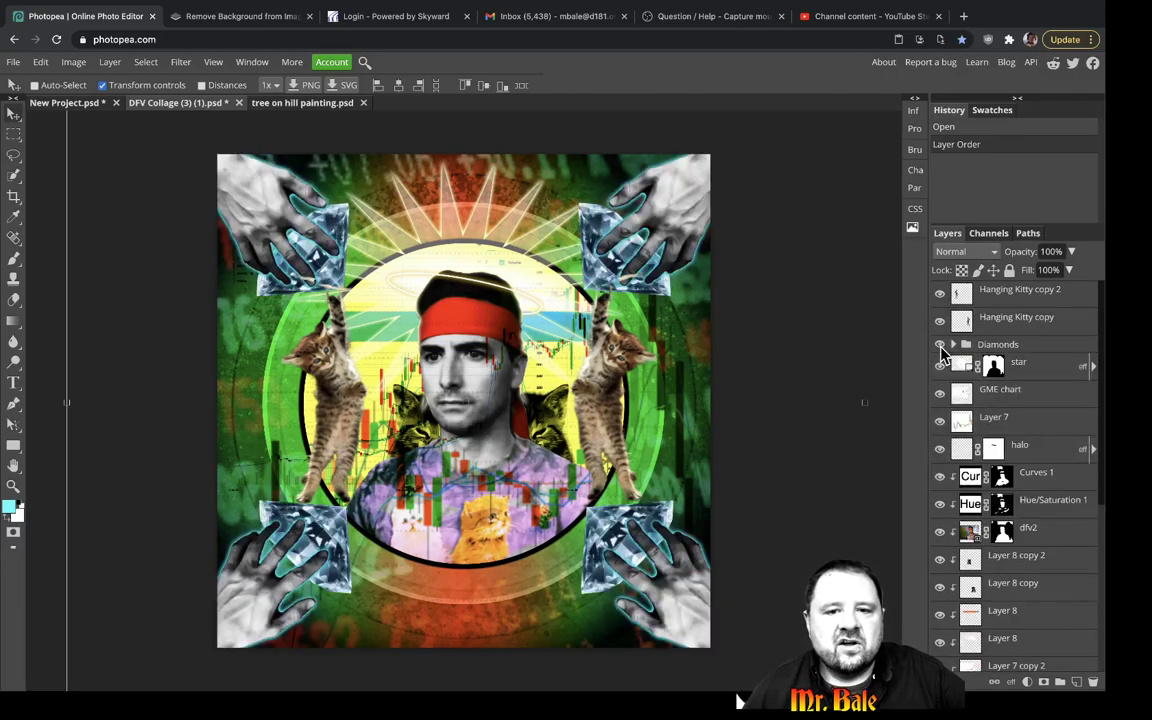
left_click(940, 345)
left_click(940, 345)
left_click(940, 345)
left_click(940, 345)
left_click(937, 345)
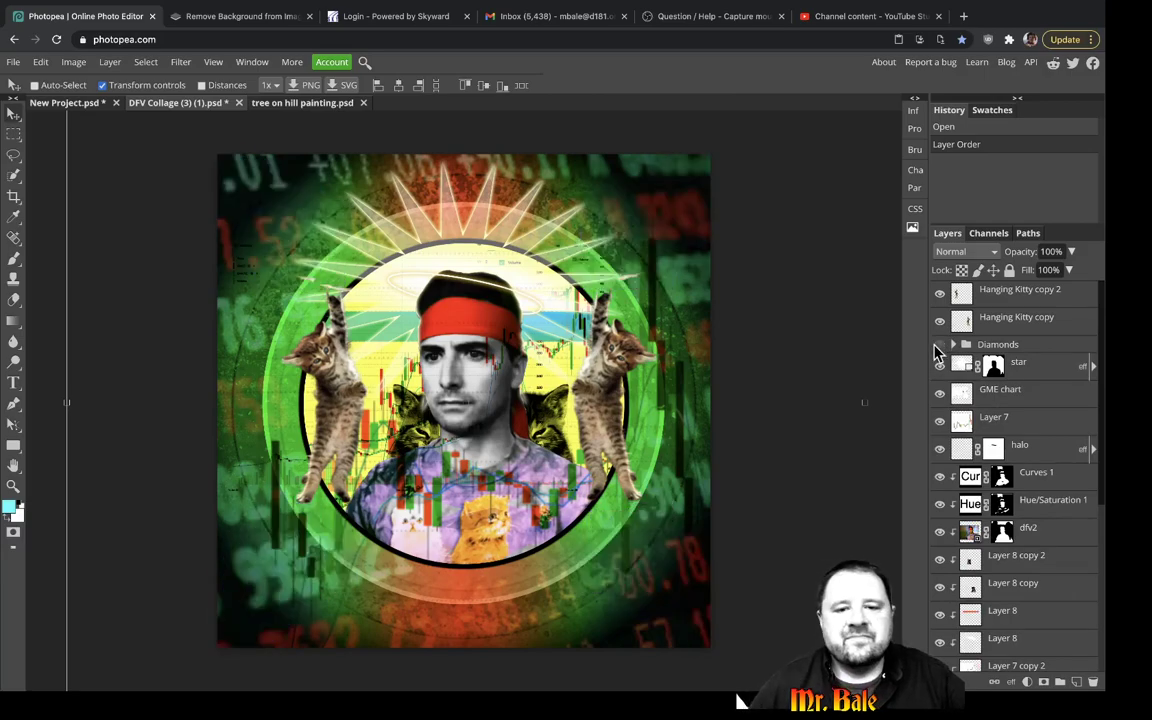
left_click(939, 345)
Try shifting the Diamonds folder slightly and rotating it about 49° as one unit, and undo both changes.
left_click(1006, 346)
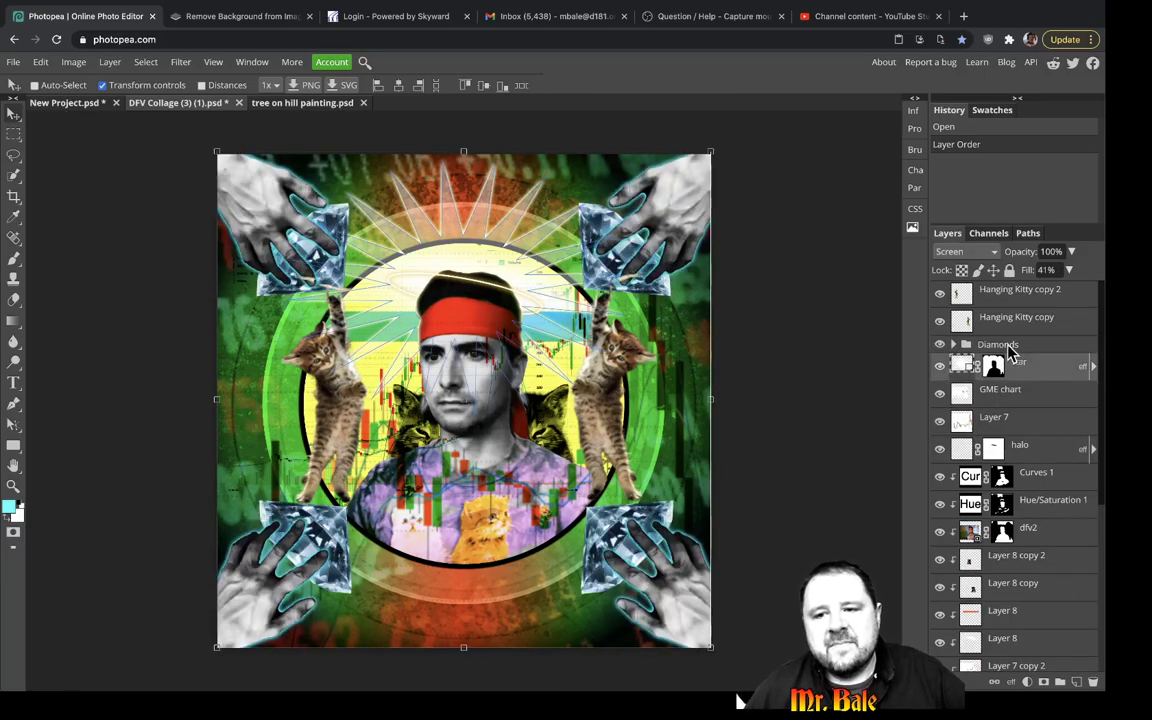
left_click_drag(640, 296, 676, 226)
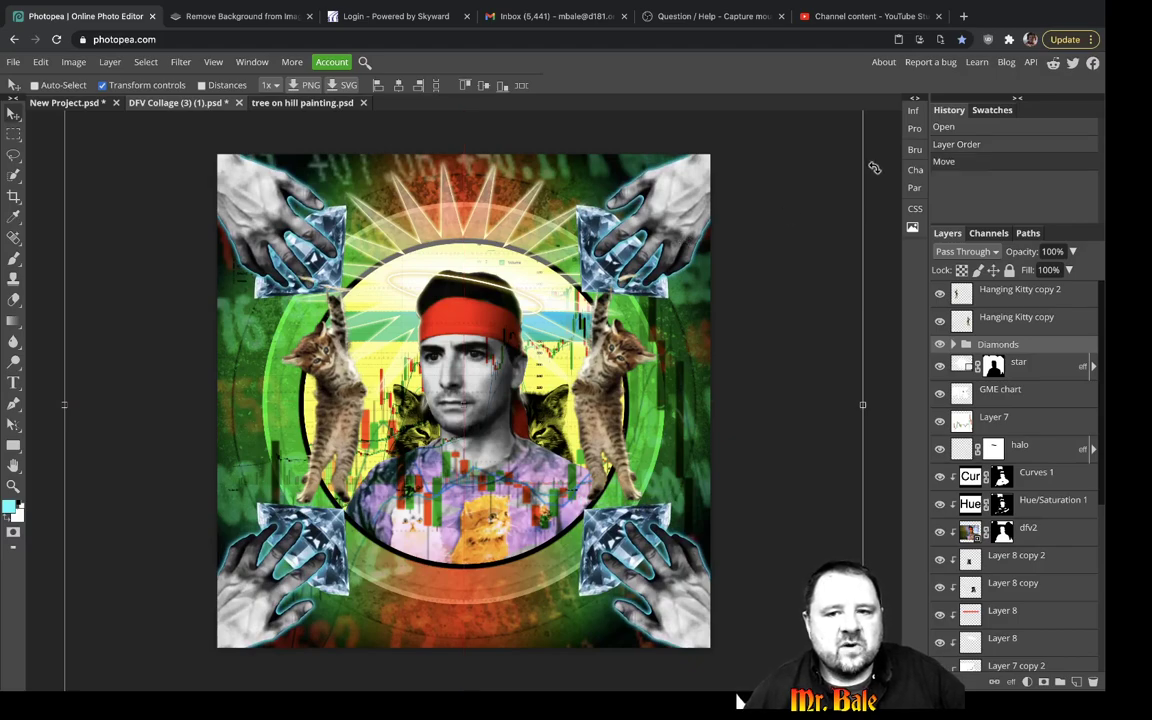
key("ctrl+t")
left_click_drag(857, 490, 783, 647)
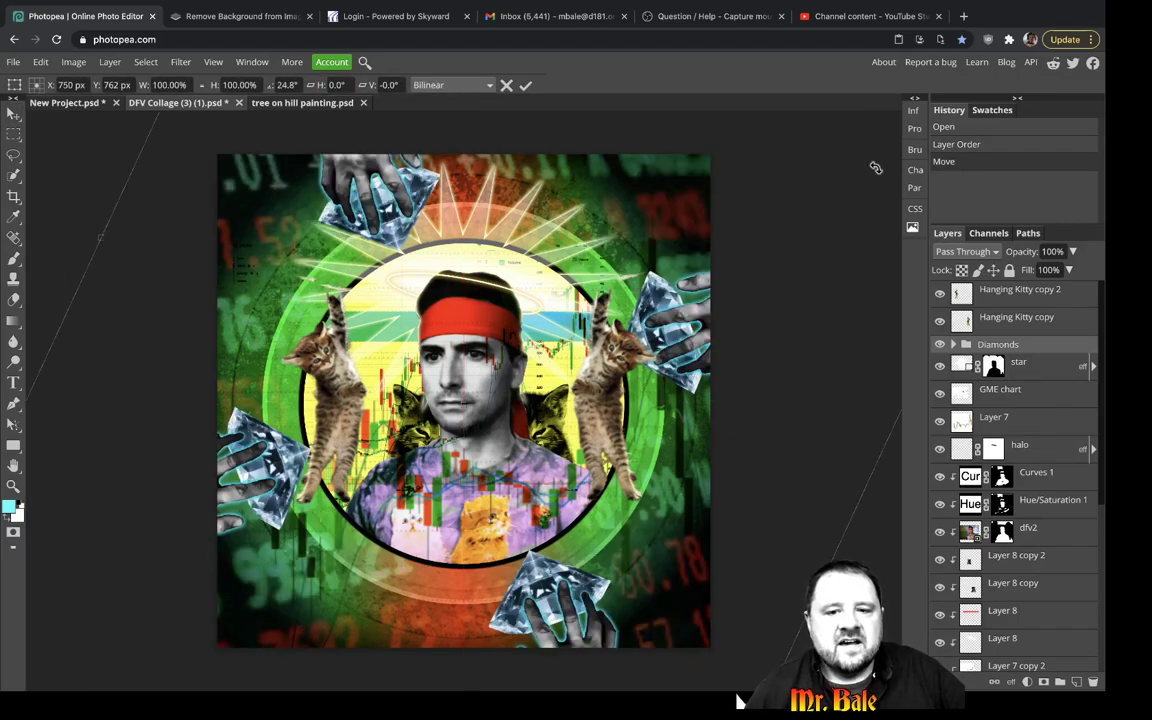
left_click_drag(862, 370, 832, 535)
mouse_move(617, 676)
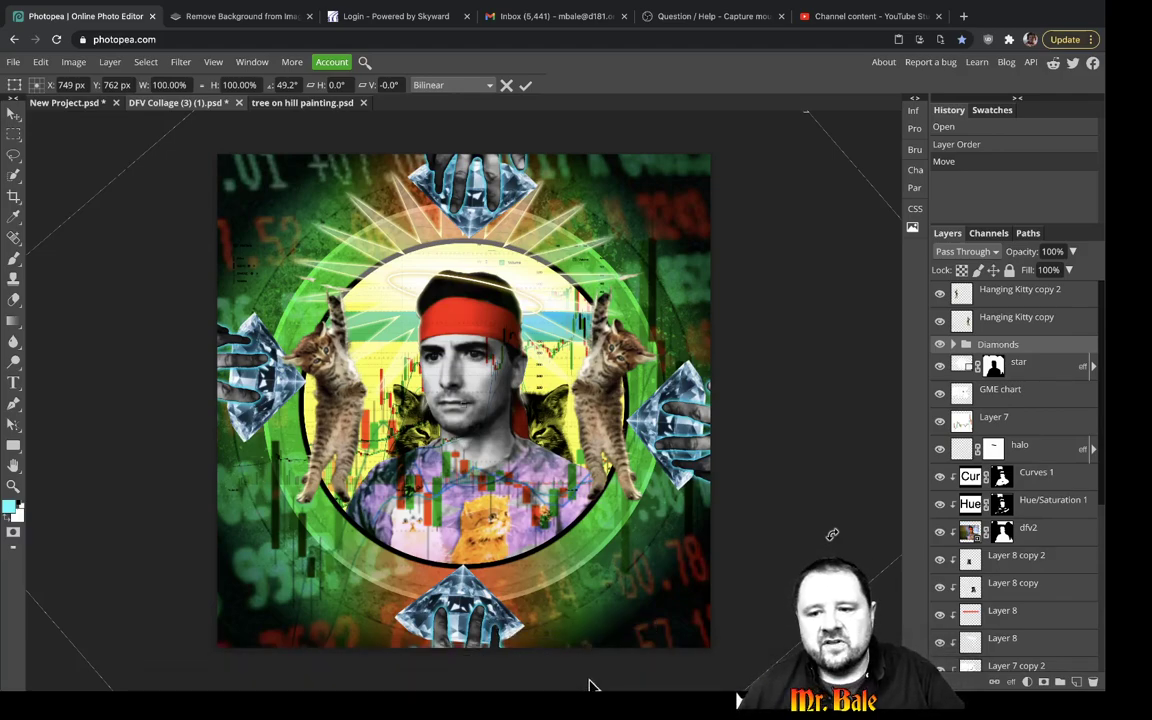
key("Return")
key("super+z")
key("super+z")
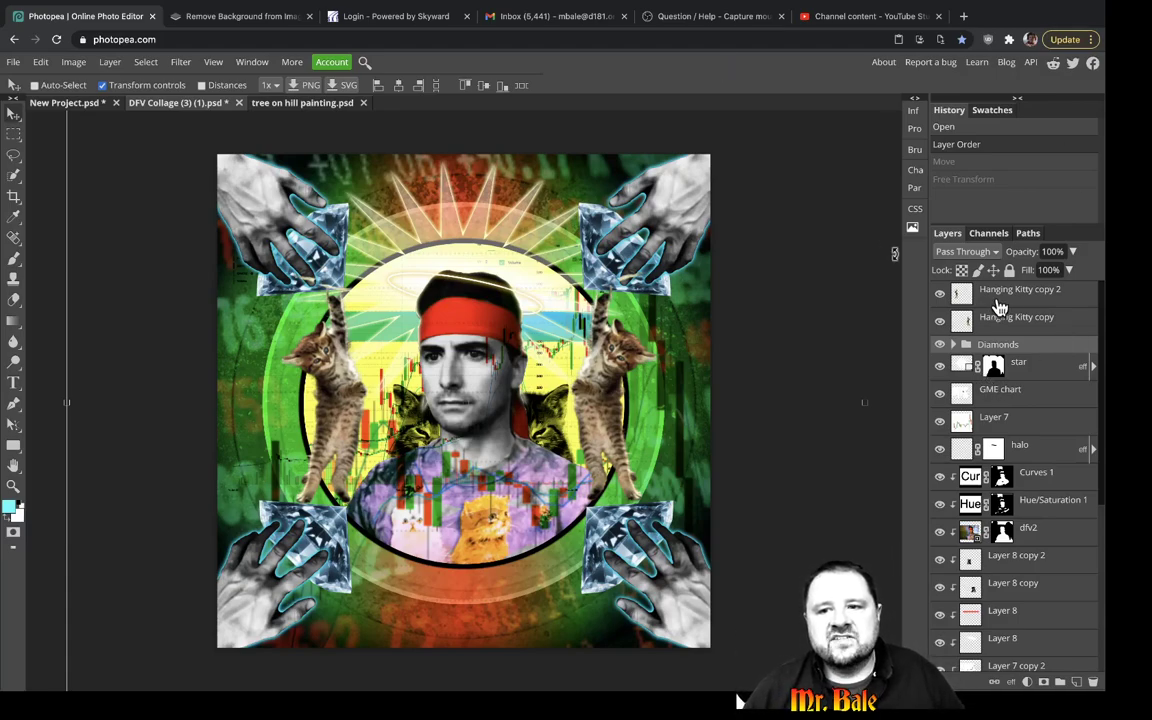
Switch to New Project.psd, enlarge the dfv2 portrait from its lower-right corner and move it to about the canvas center.
left_click(961, 292)
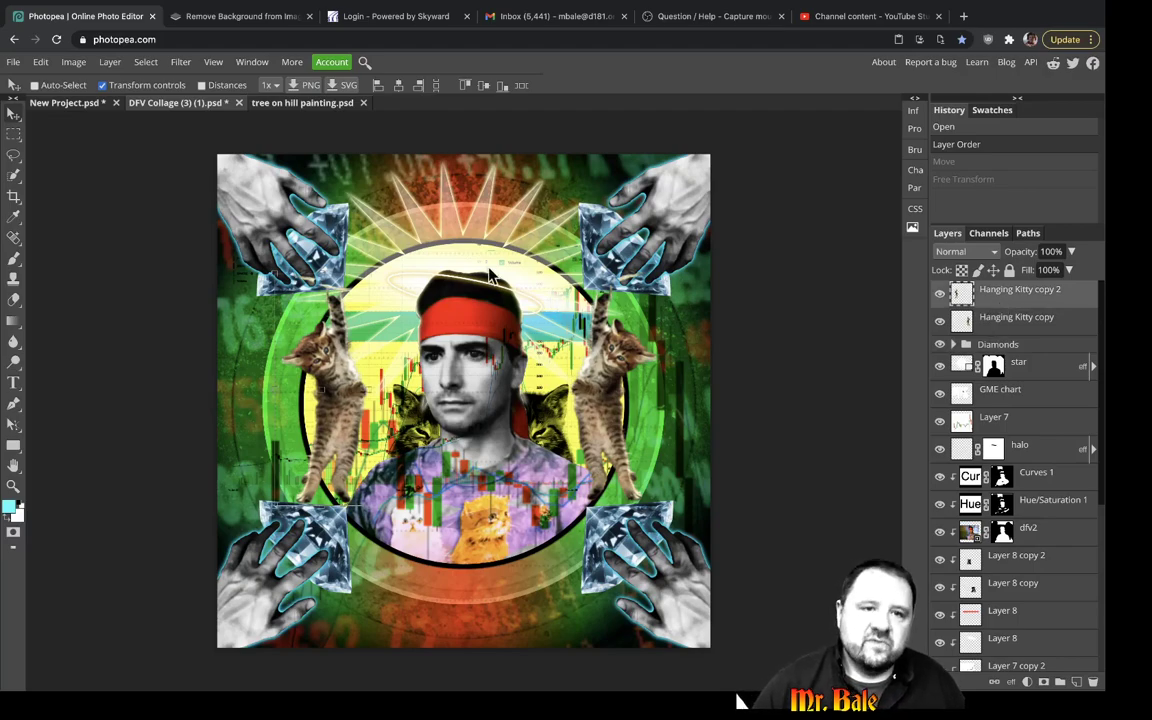
left_click(79, 104)
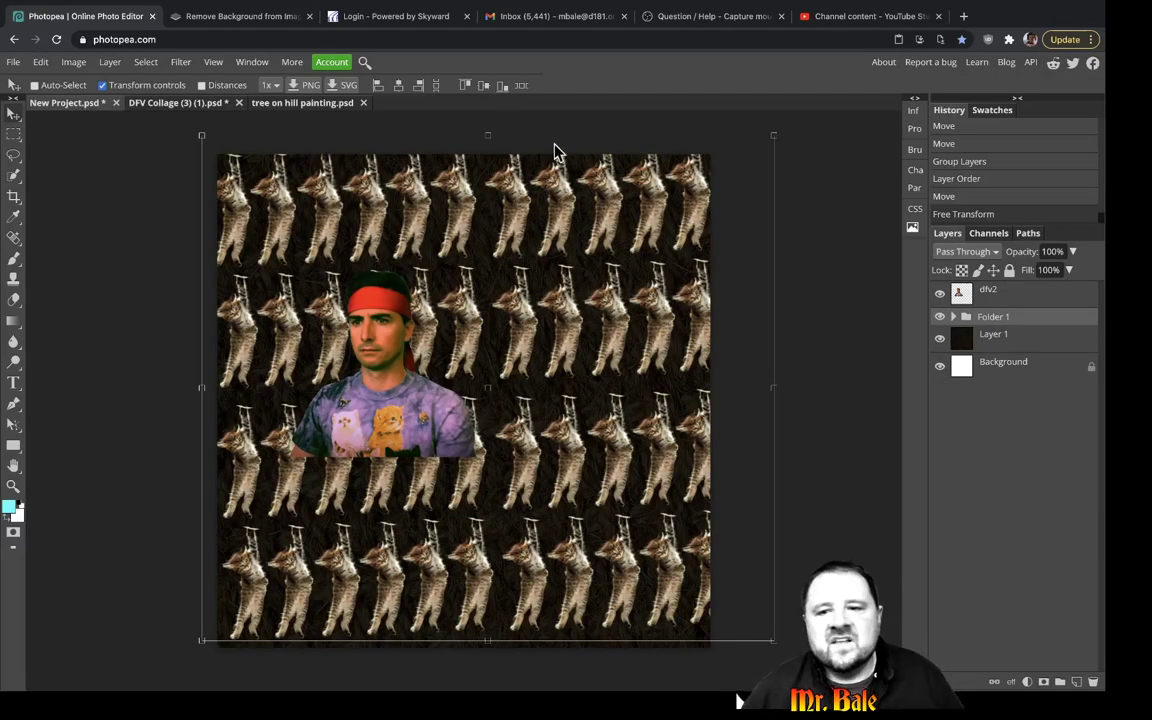
key("alt+bracketright")
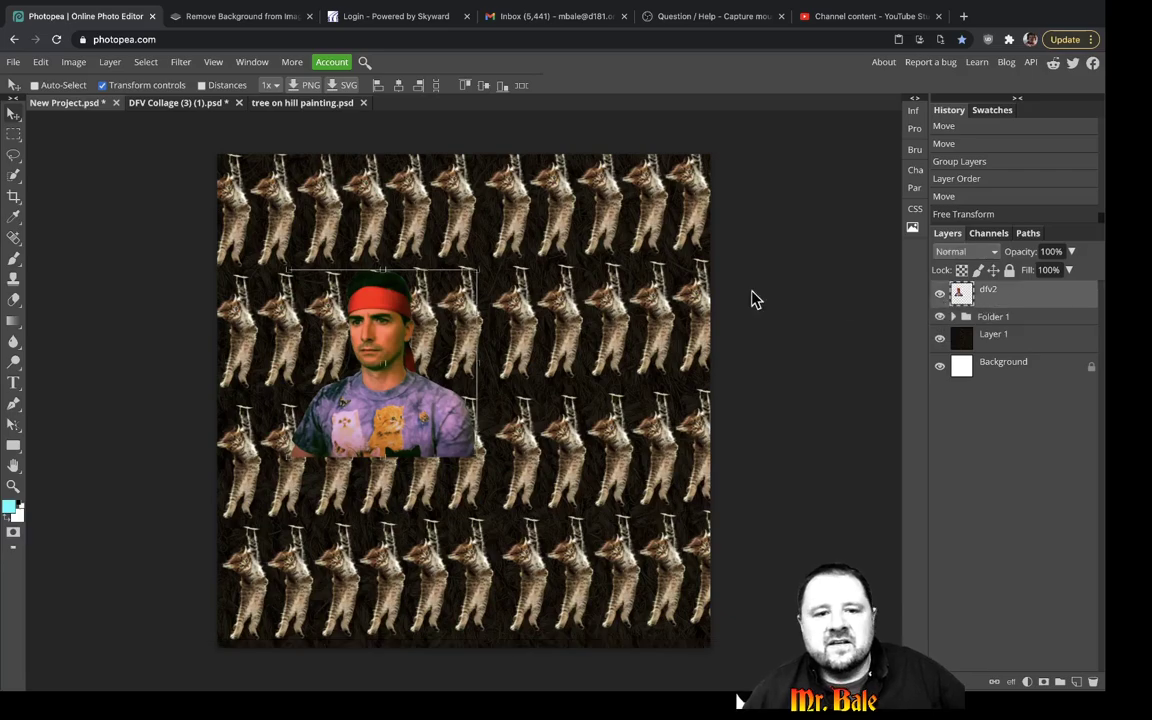
left_click(477, 455)
left_click_drag(477, 455, 574, 556)
left_click_drag(484, 489, 513, 452)
key("Return")
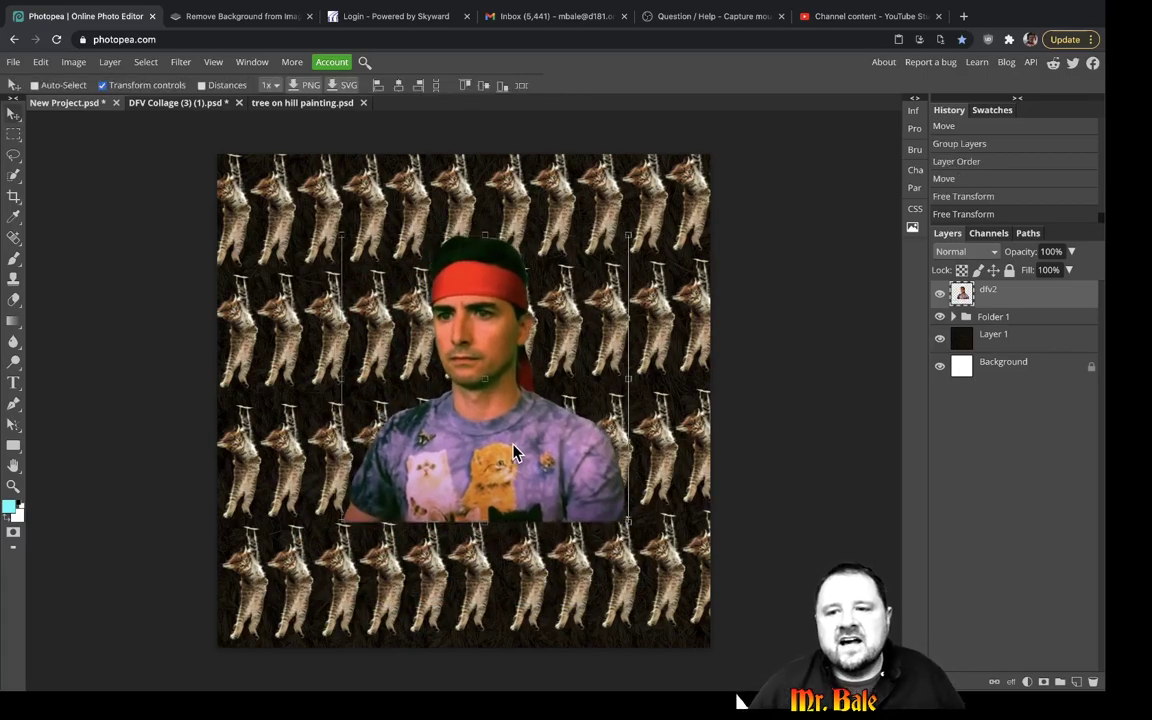
Toggle the visibility of the dfv2 portrait and Layer 1, leaving Layer 1 visible and dfv2 hidden.
left_click(938, 296)
left_click(938, 296)
left_click(938, 296)
left_click(938, 296)
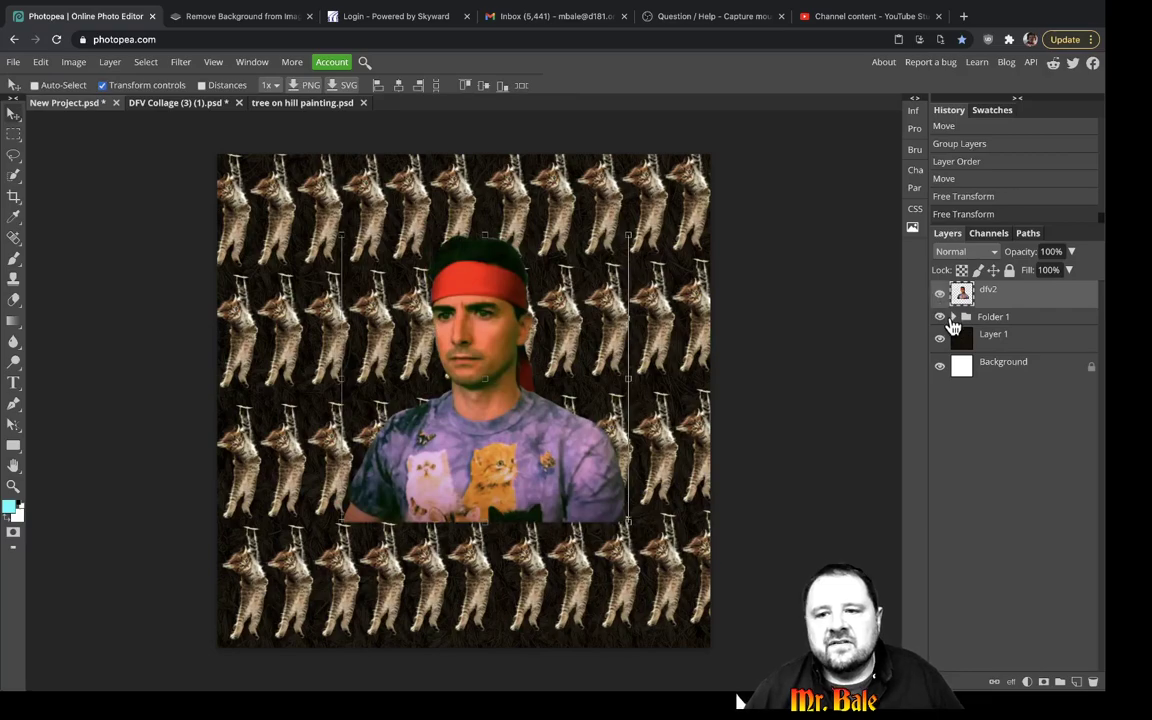
left_click(940, 340)
left_click(938, 336)
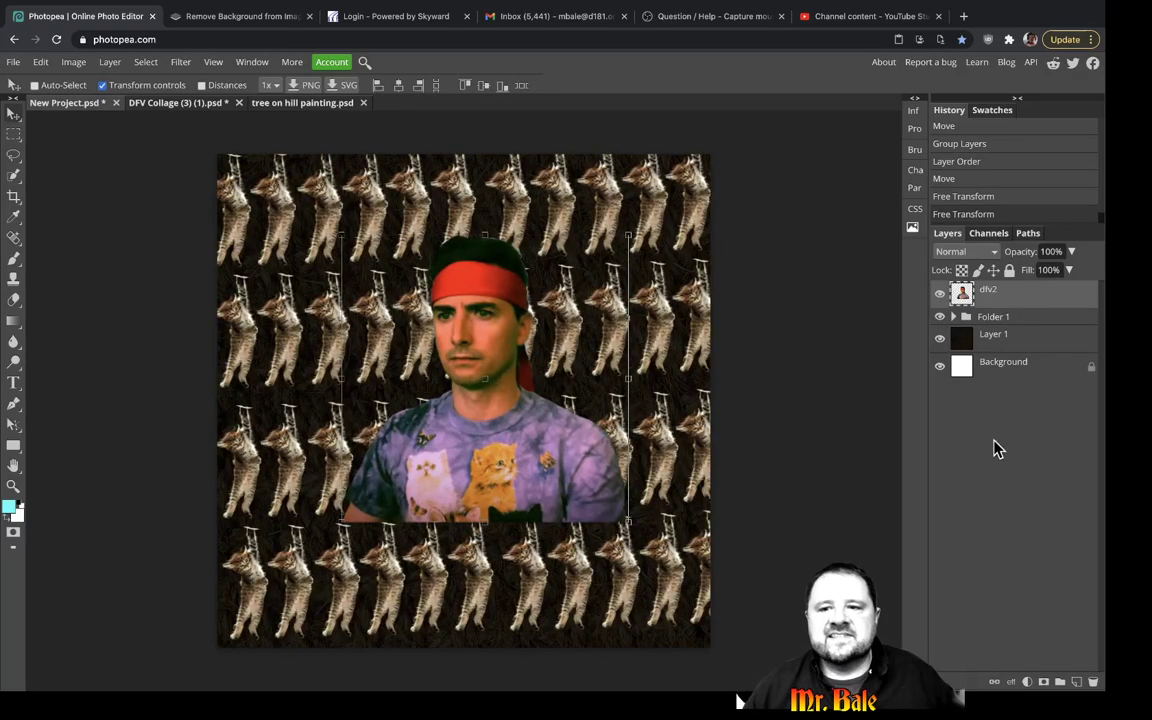
left_click(940, 296)
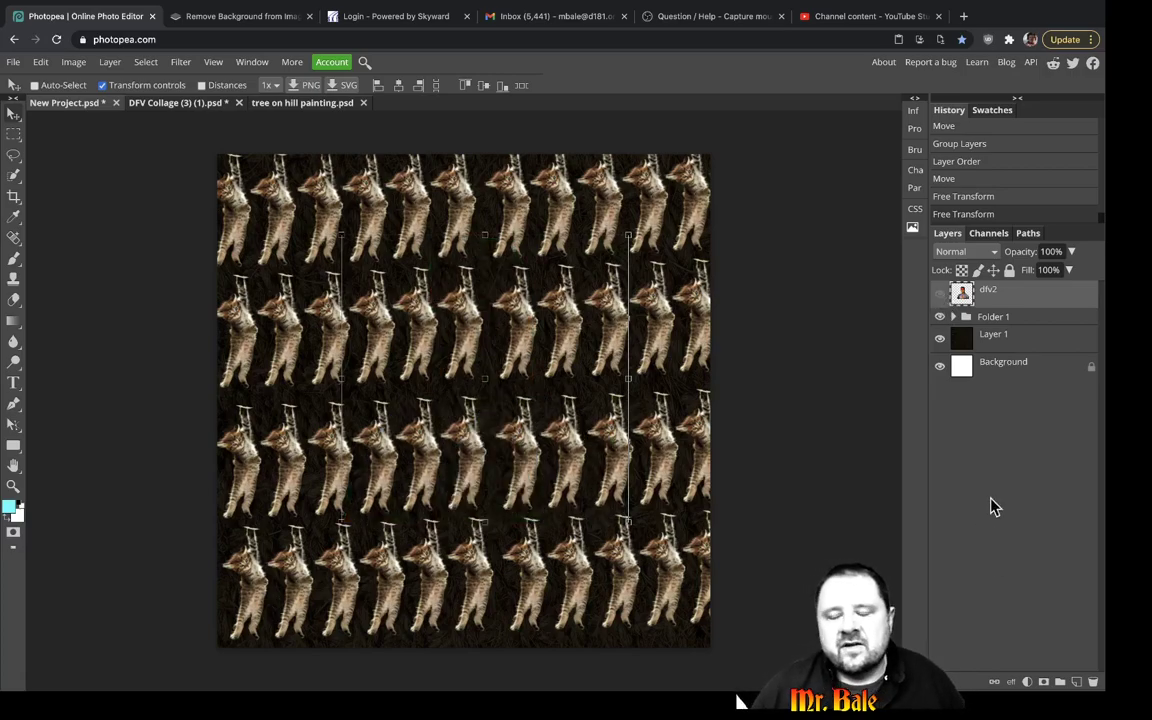
Select the Background layer, view DFV Collage (3) (1).psd for comparison and return to New Project.psd.
left_click(993, 370)
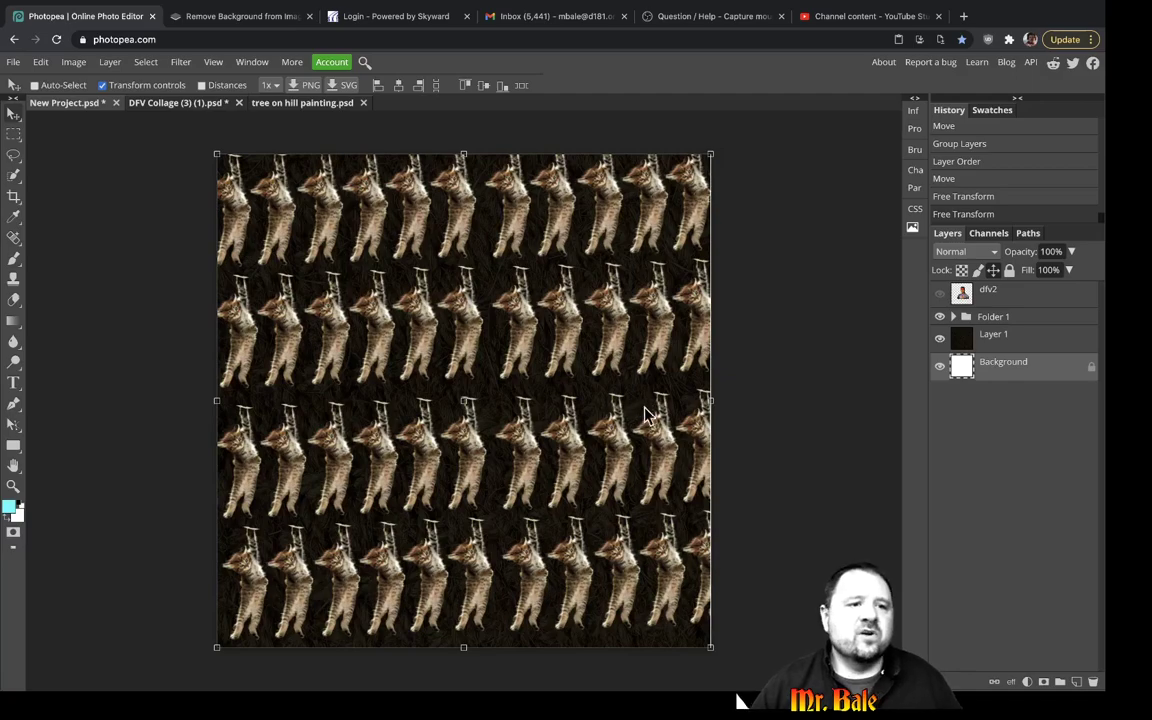
left_click(180, 103)
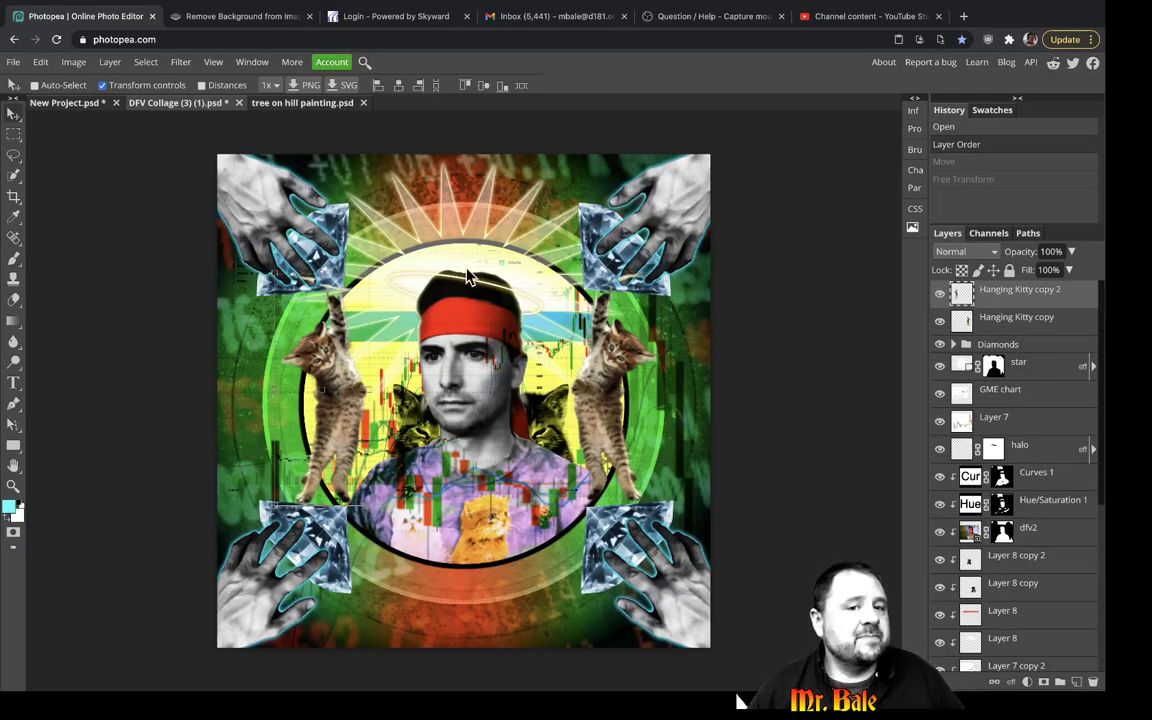
left_click(75, 103)
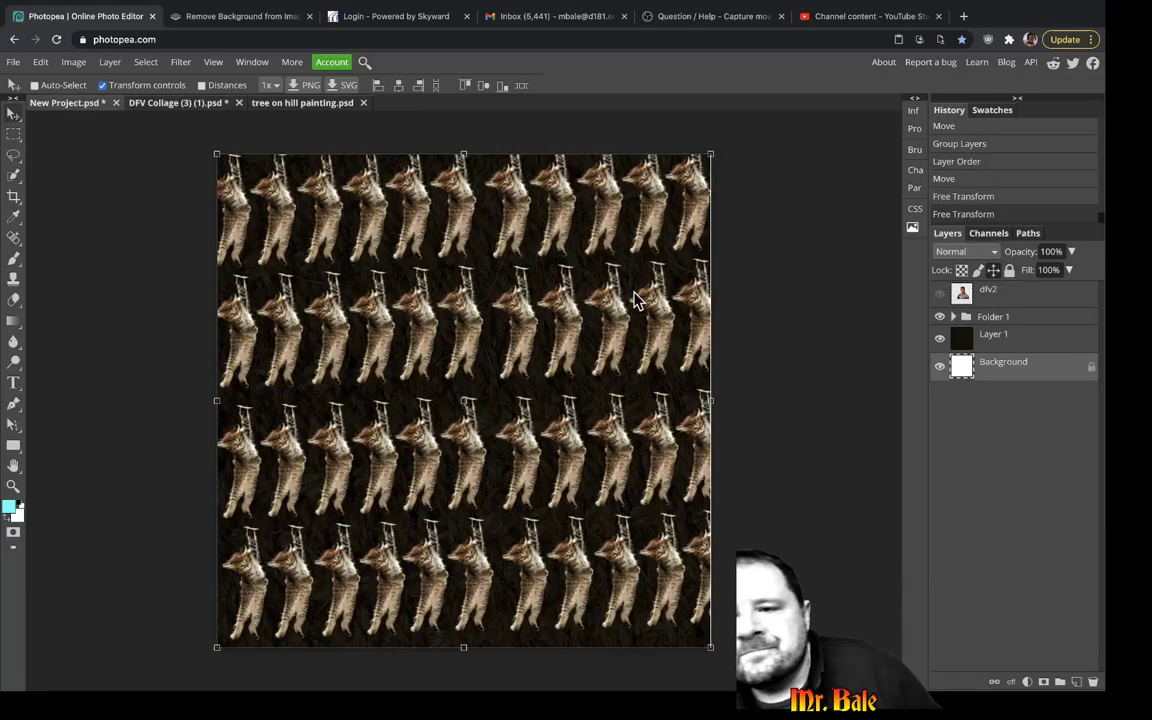
Select the dfv2 layer and set up the Rectangle shape tool with a solid yellow fill and no stroke.
left_click(1005, 293)
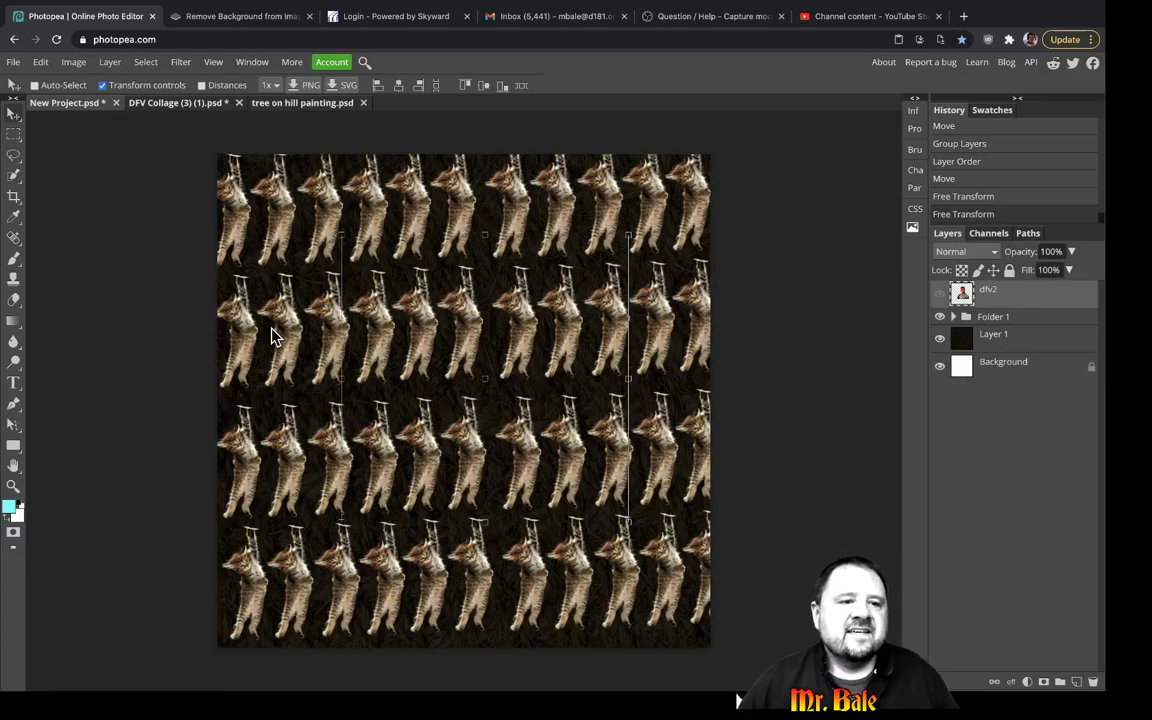
left_click(13, 448)
left_click(13, 448)
left_click(13, 448)
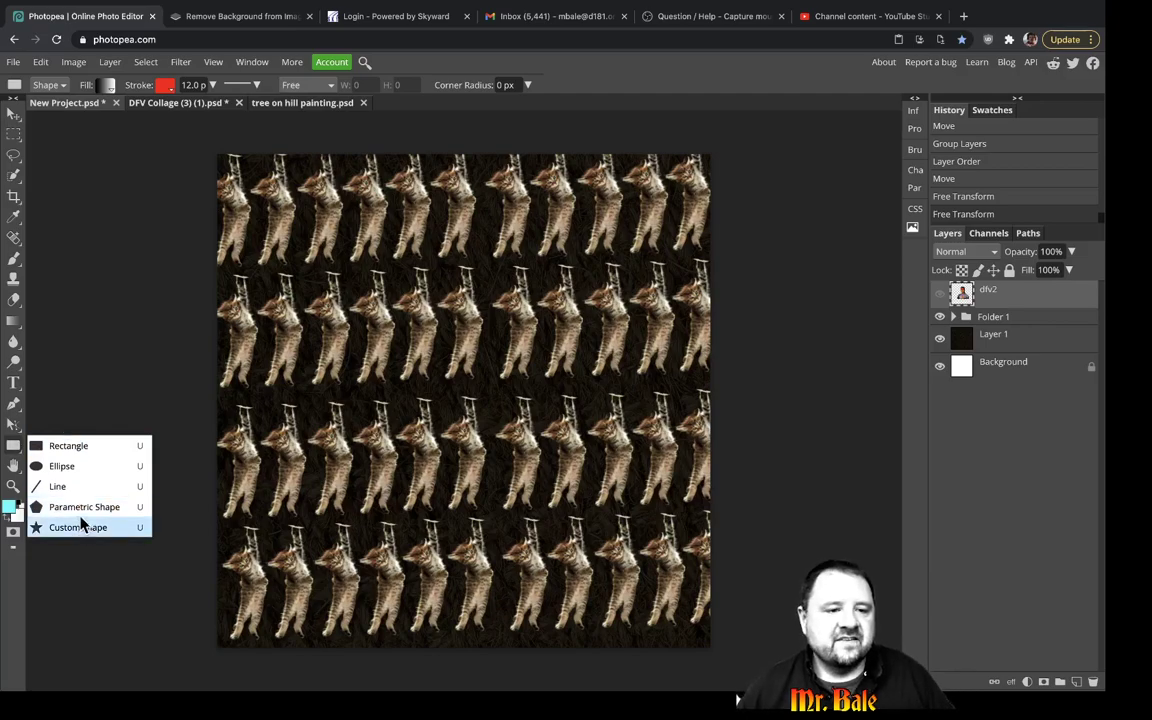
left_click(75, 446)
left_click(105, 86)
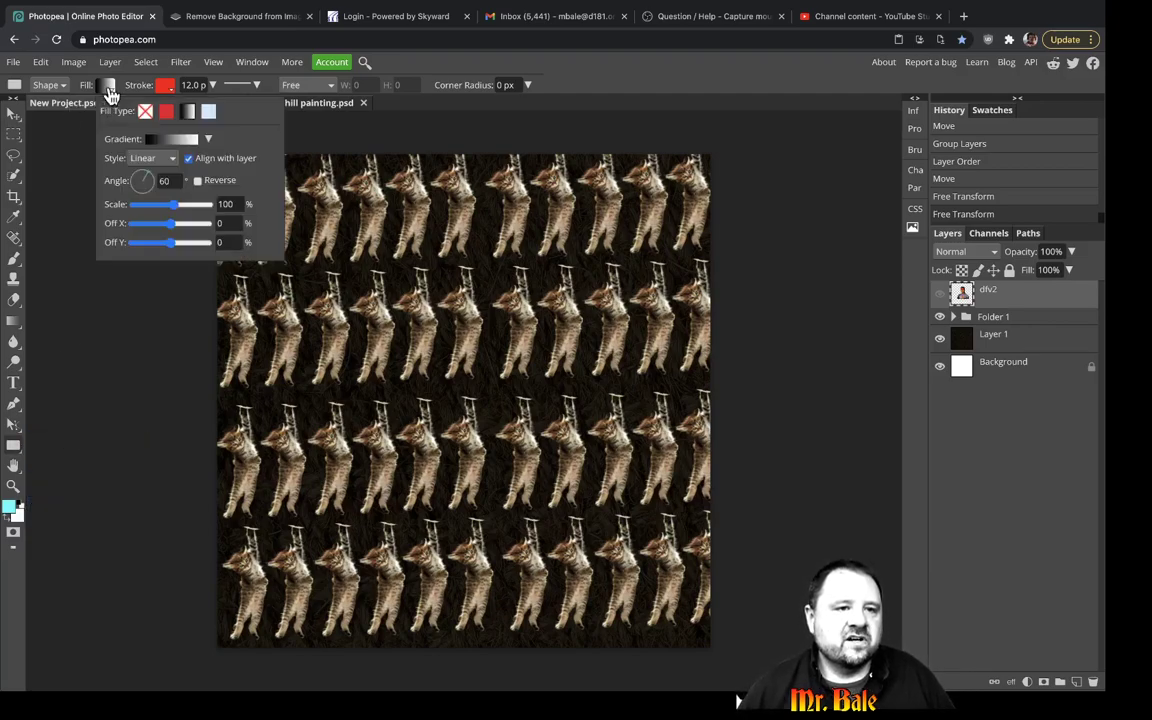
left_click(166, 112)
left_click(163, 87)
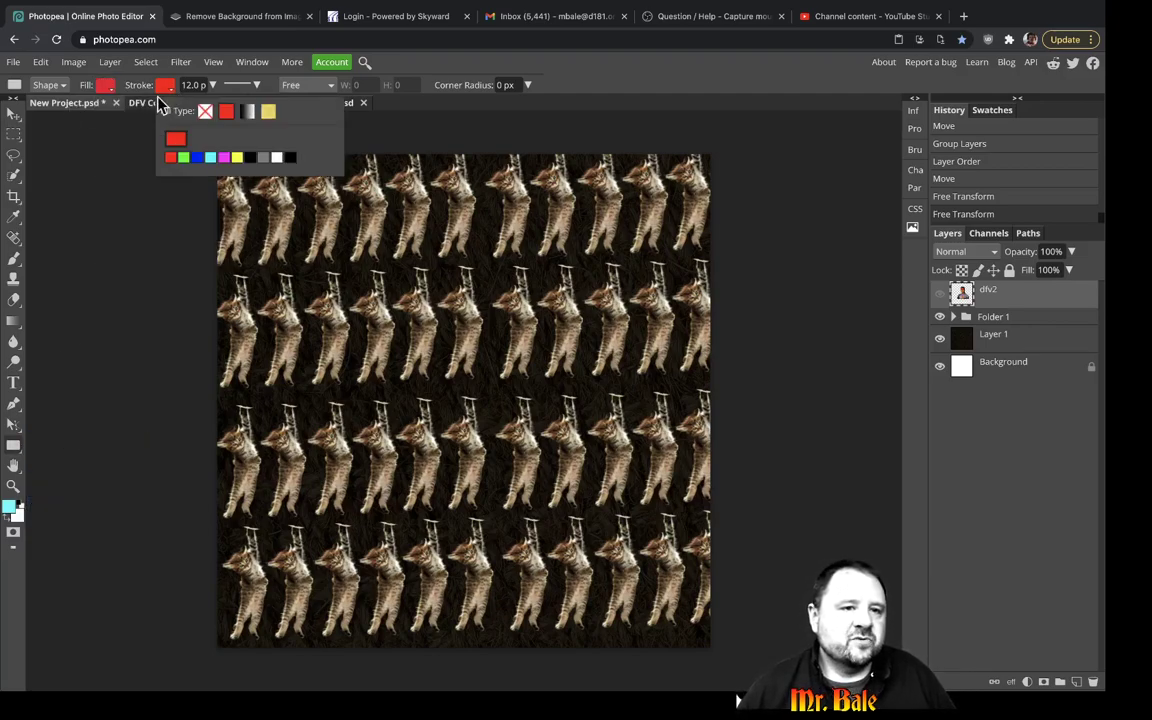
left_click(205, 111)
left_click(105, 86)
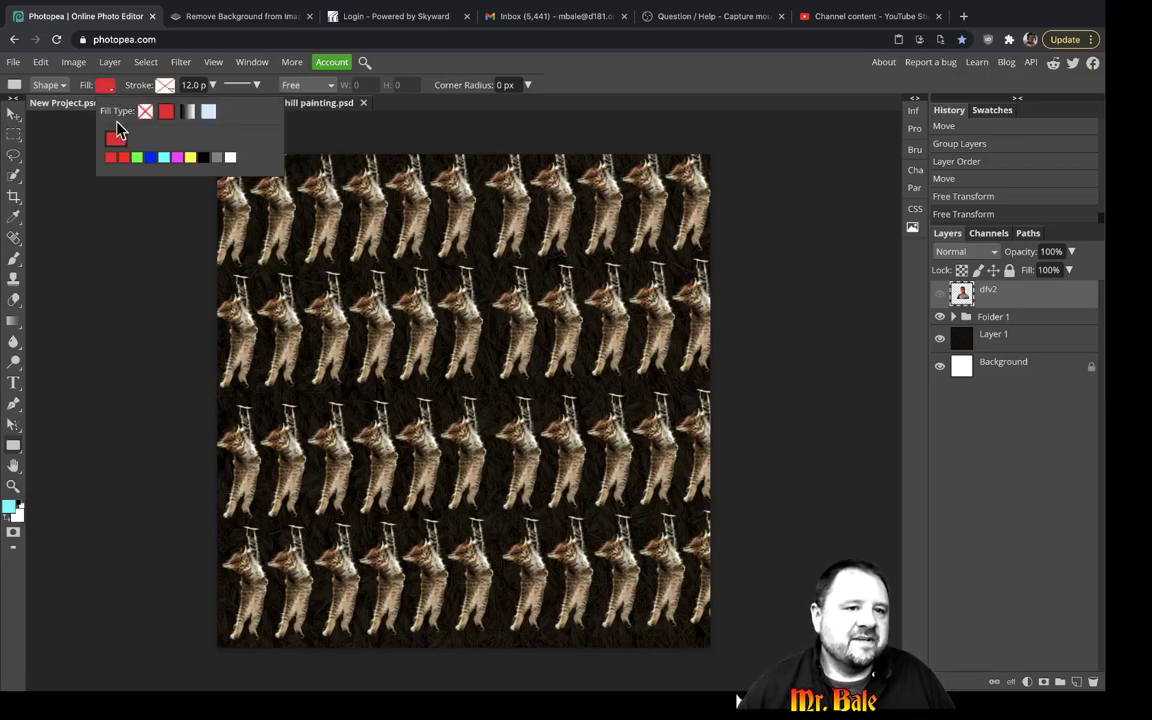
left_click(192, 158)
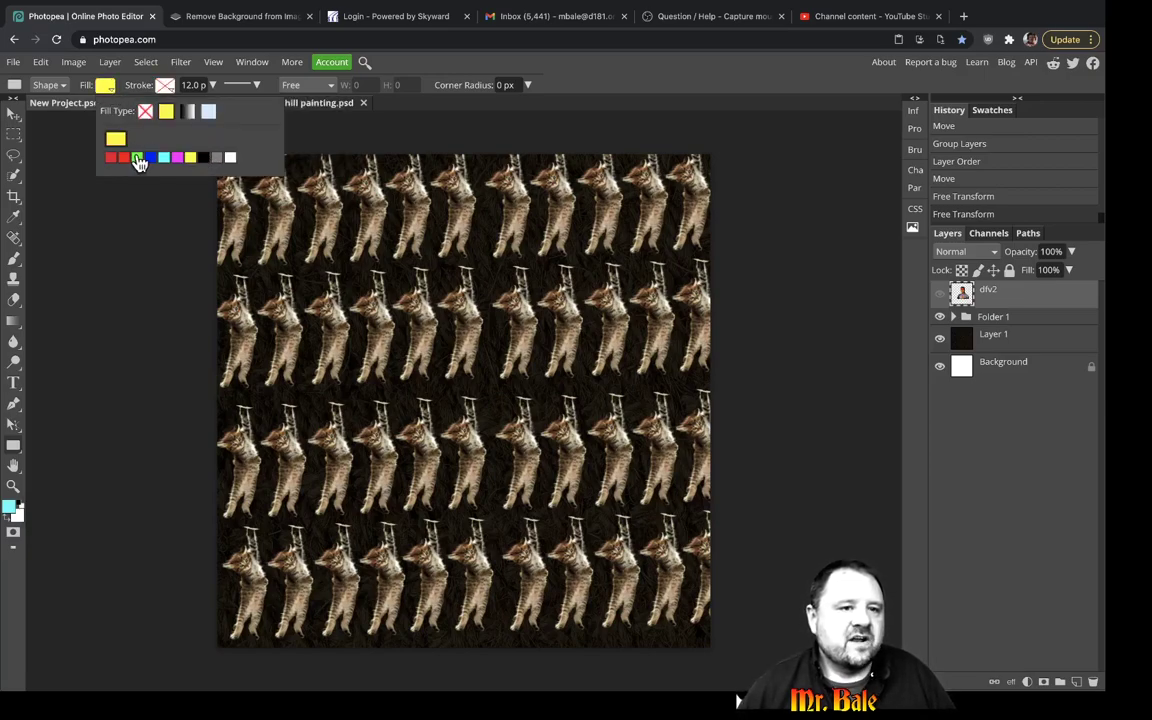
left_click(593, 92)
Draw a large rectangle in the upper-left area of the canvas, fill it yellow, and add two smaller yellow rectangles beside it.
mouse_move(268, 200)
left_mouse_down()
mouse_move(350, 245)
mouse_move(485, 395)
mouse_move(498, 435)
left_mouse_up()
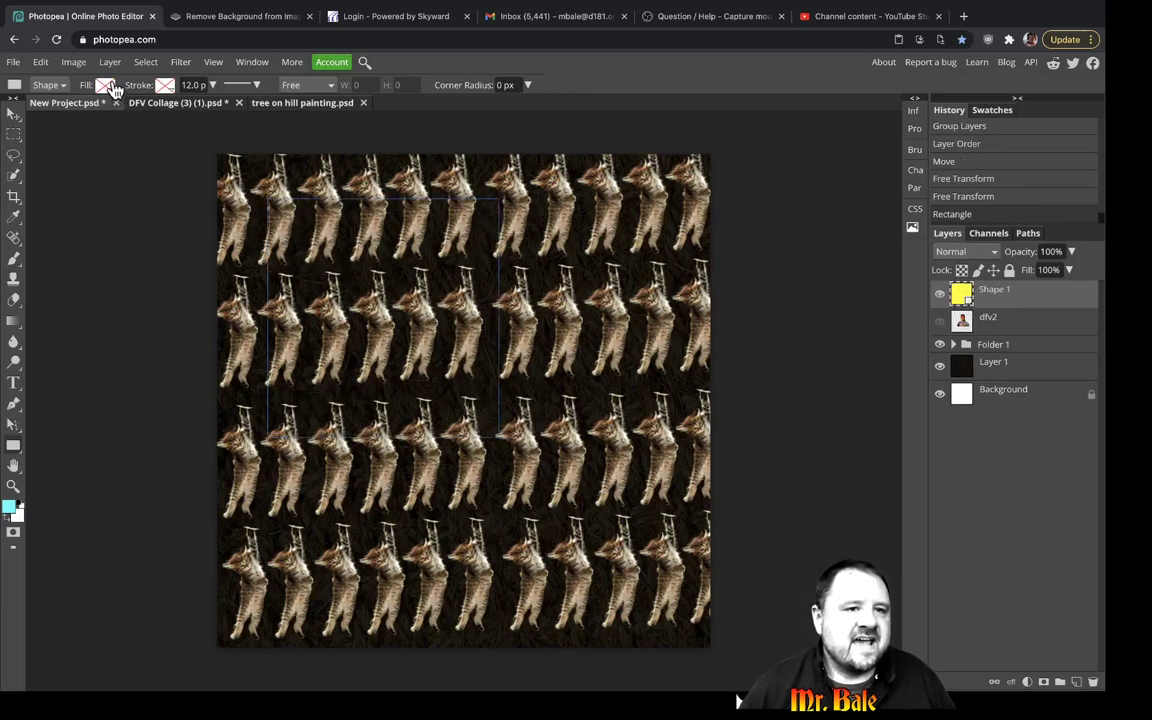
left_click(106, 86)
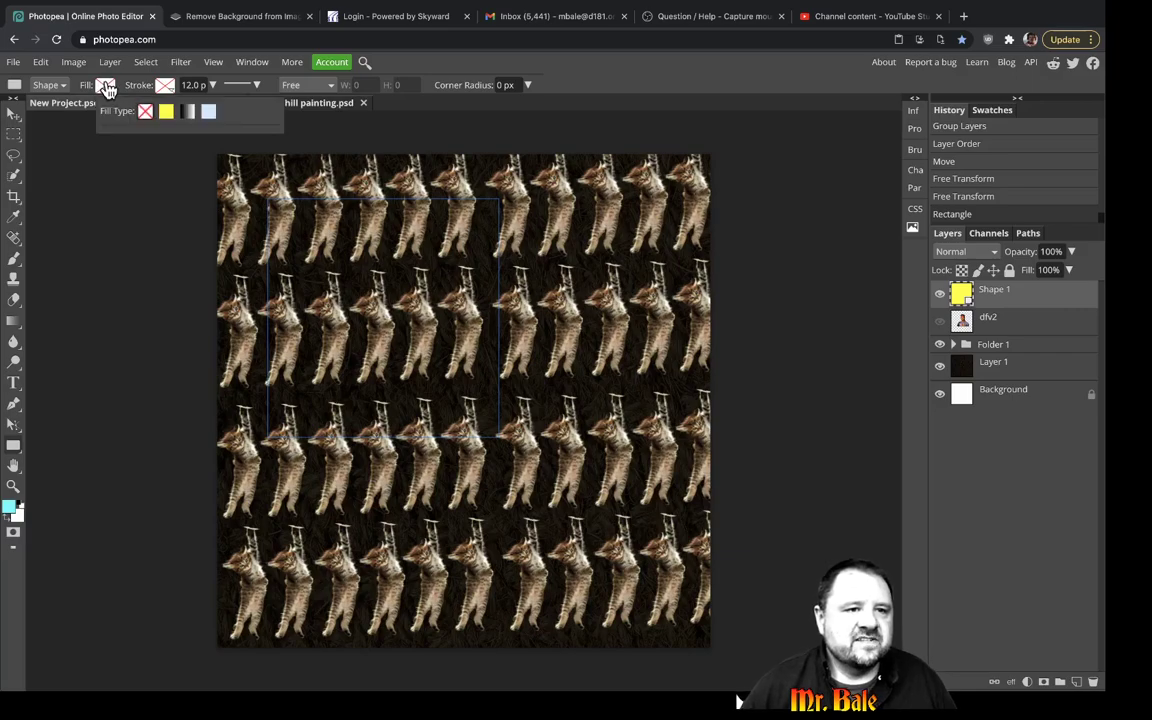
left_click(166, 112)
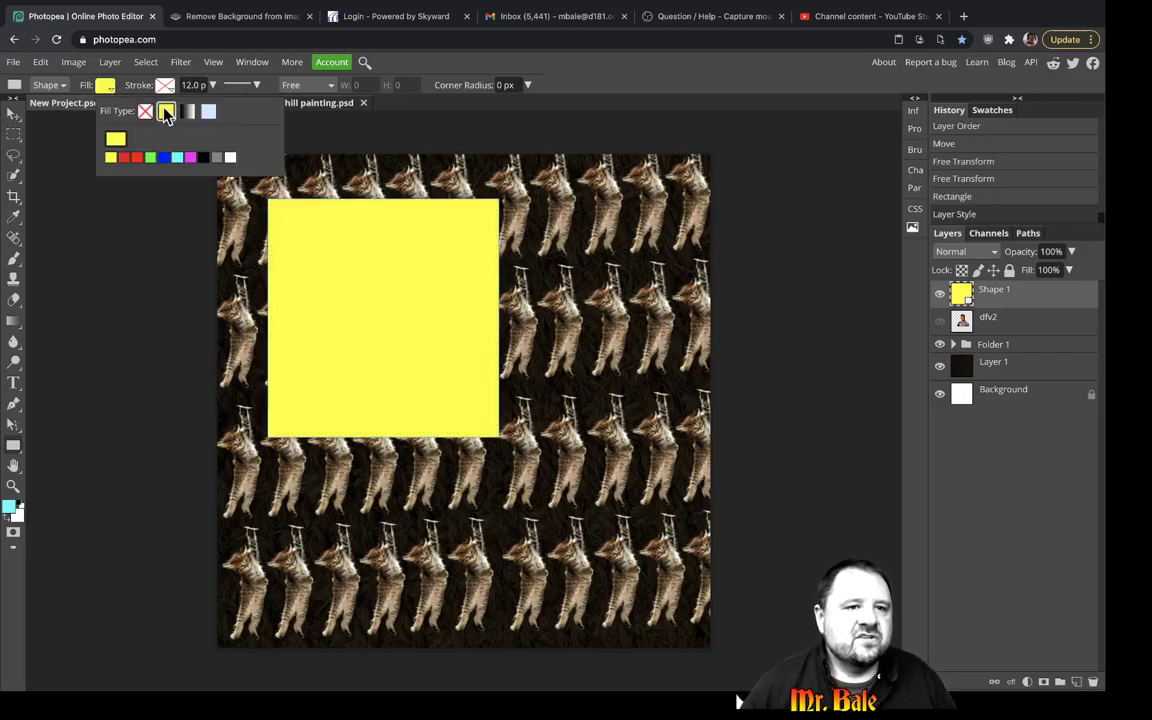
left_click(584, 107)
left_click_drag(537, 211, 643, 298)
mouse_move(575, 353)
left_mouse_down()
mouse_move(713, 480)
mouse_move(651, 531)
left_mouse_up()
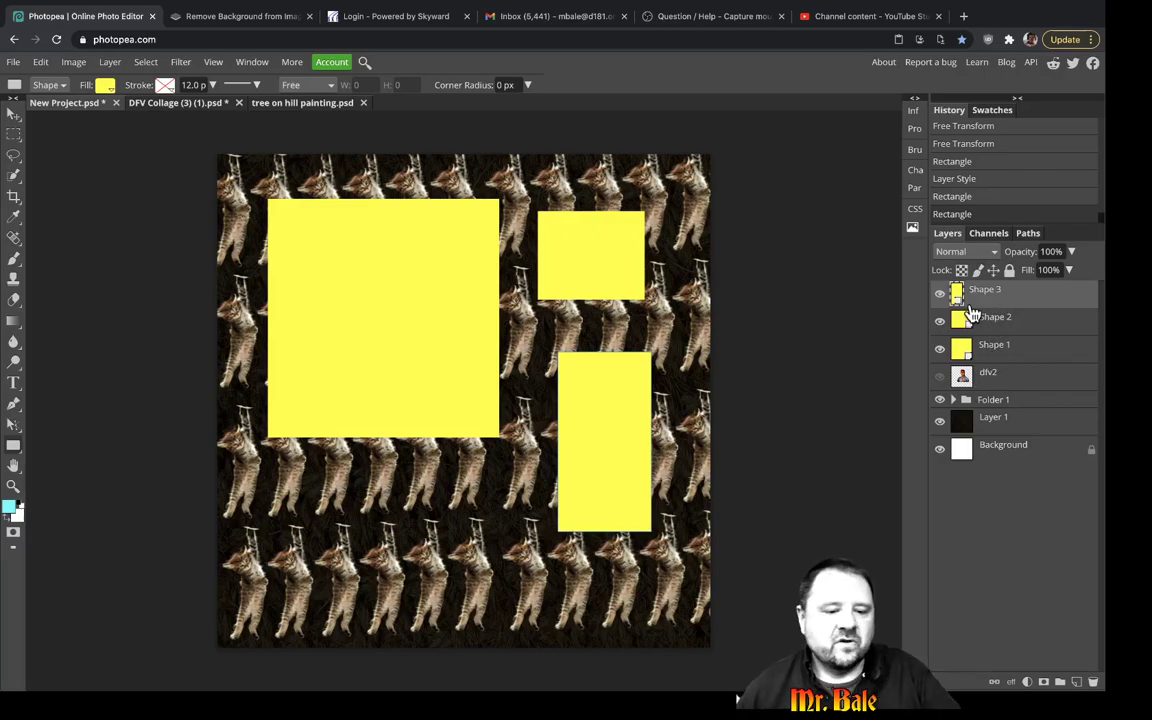
Undo the three rectangles and the yellow fill change.
key("ctrl+z")
key("ctrl+z")
key("ctrl+z")
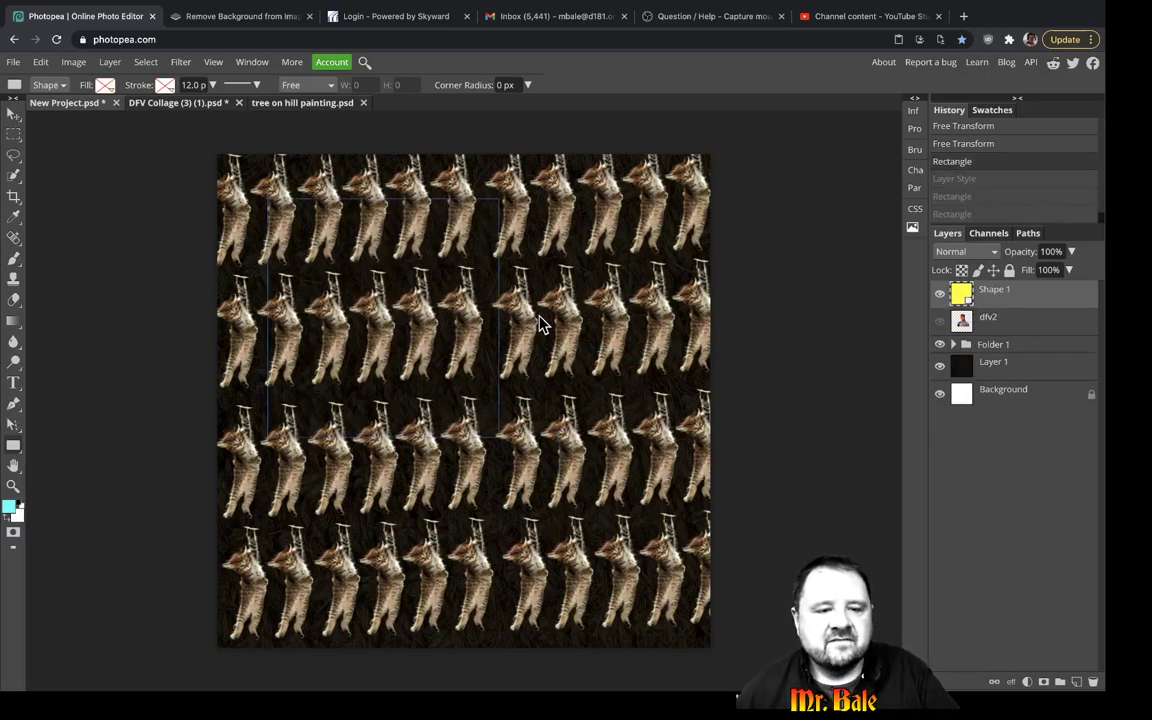
key("ctrl+z")
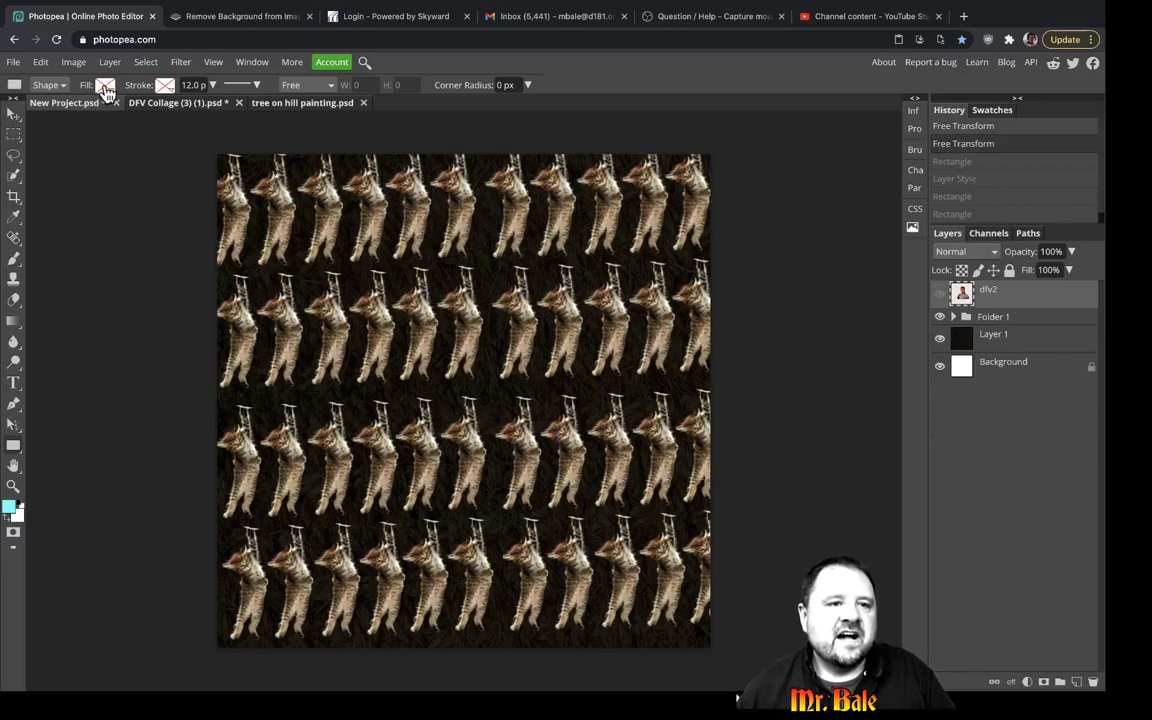
Draw a large square left of the canvas centre and give it a solid yellow fill.
left_click(105, 87)
left_click(166, 112)
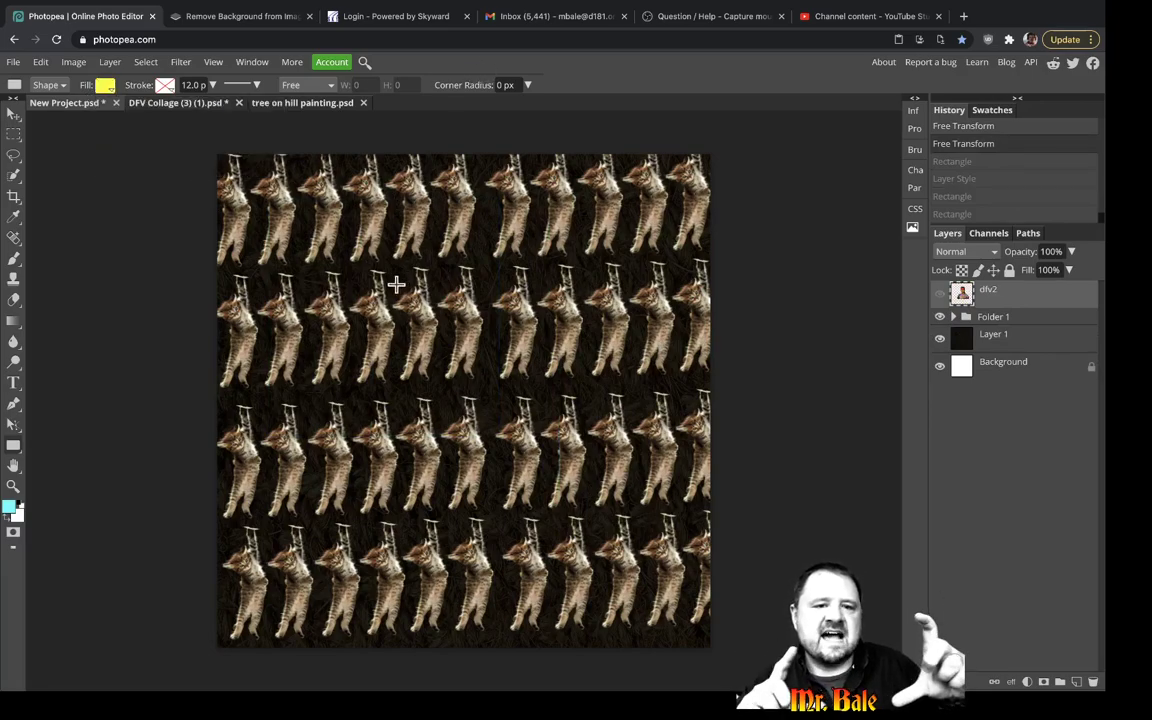
left_click_drag(287, 224, 550, 487)
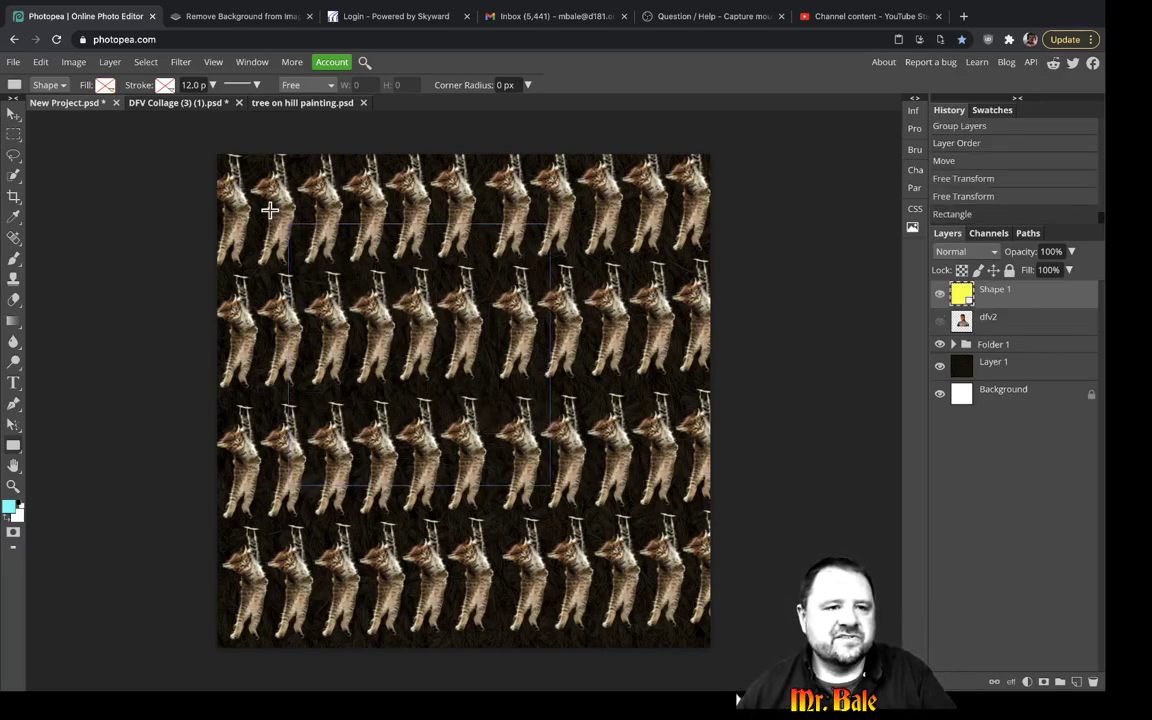
left_click(105, 85)
left_click(166, 113)
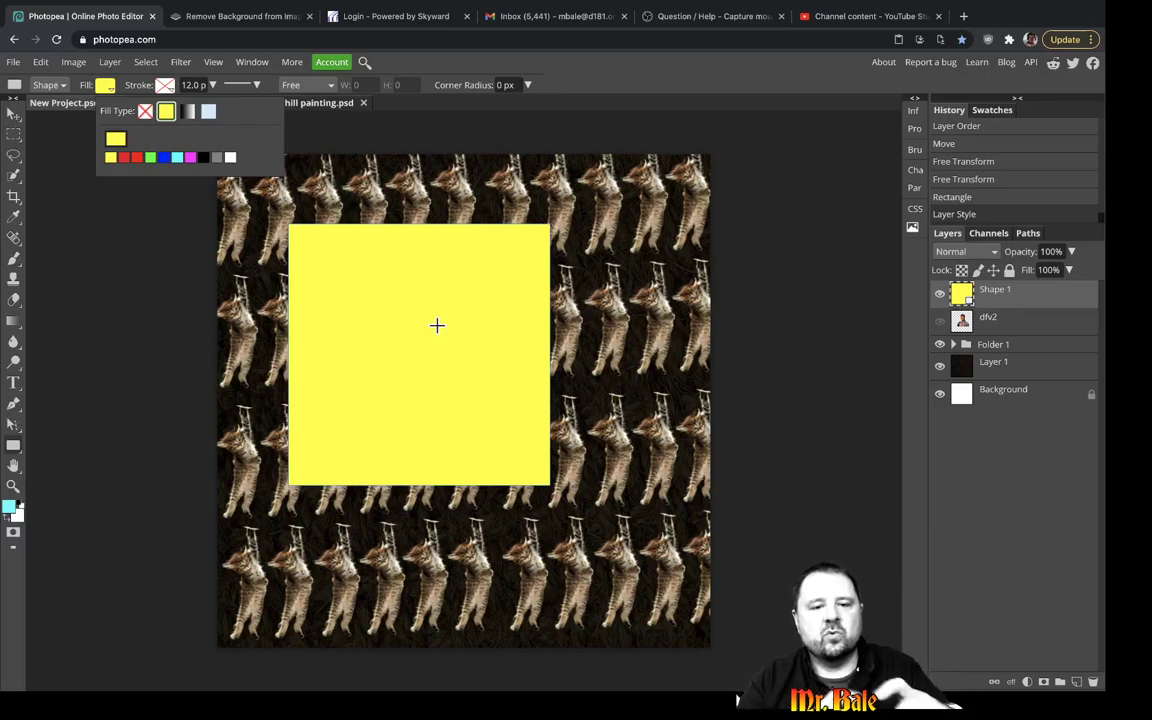
left_click(543, 100)
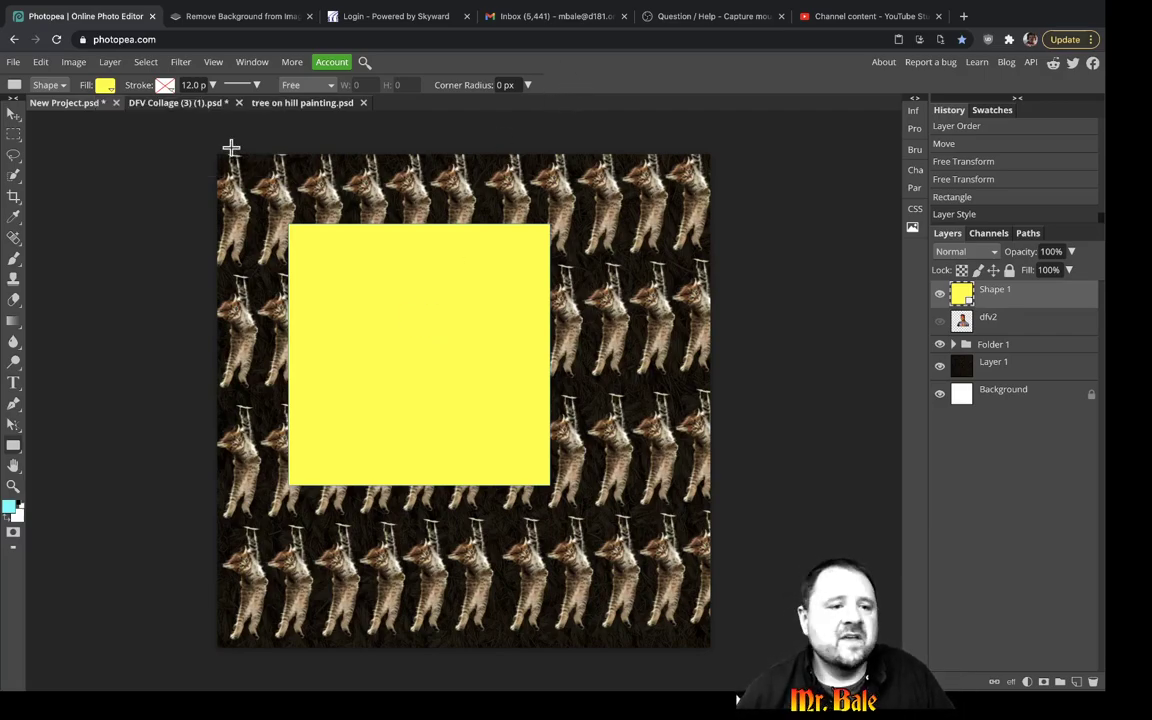
Use the Ellipse shape tool to draw a tall yellow ellipse beside the square and a yellow circle below it.
right_click(15, 448)
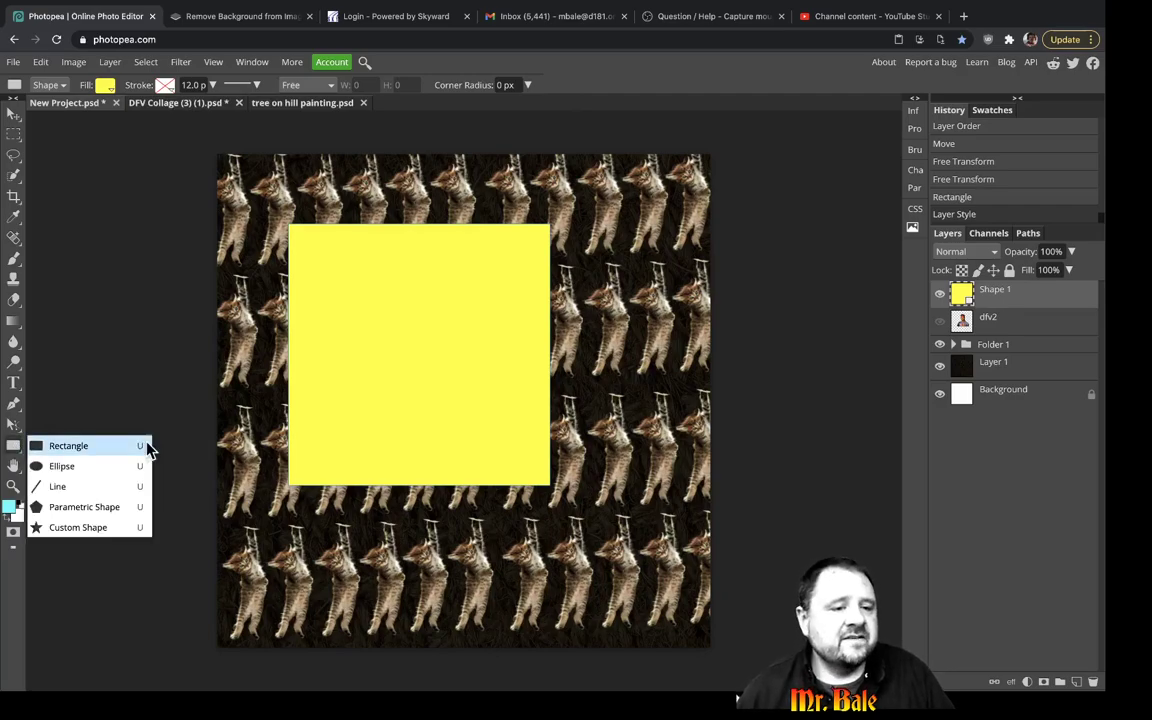
left_click(56, 466)
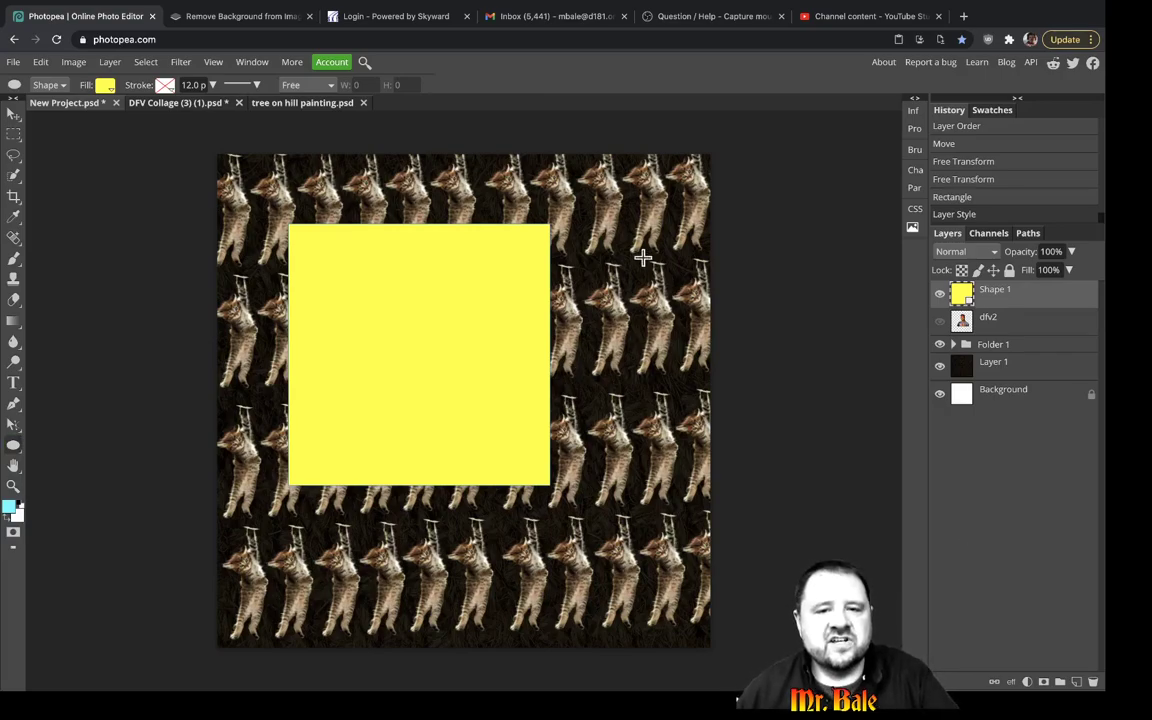
left_click_drag(595, 217, 683, 363)
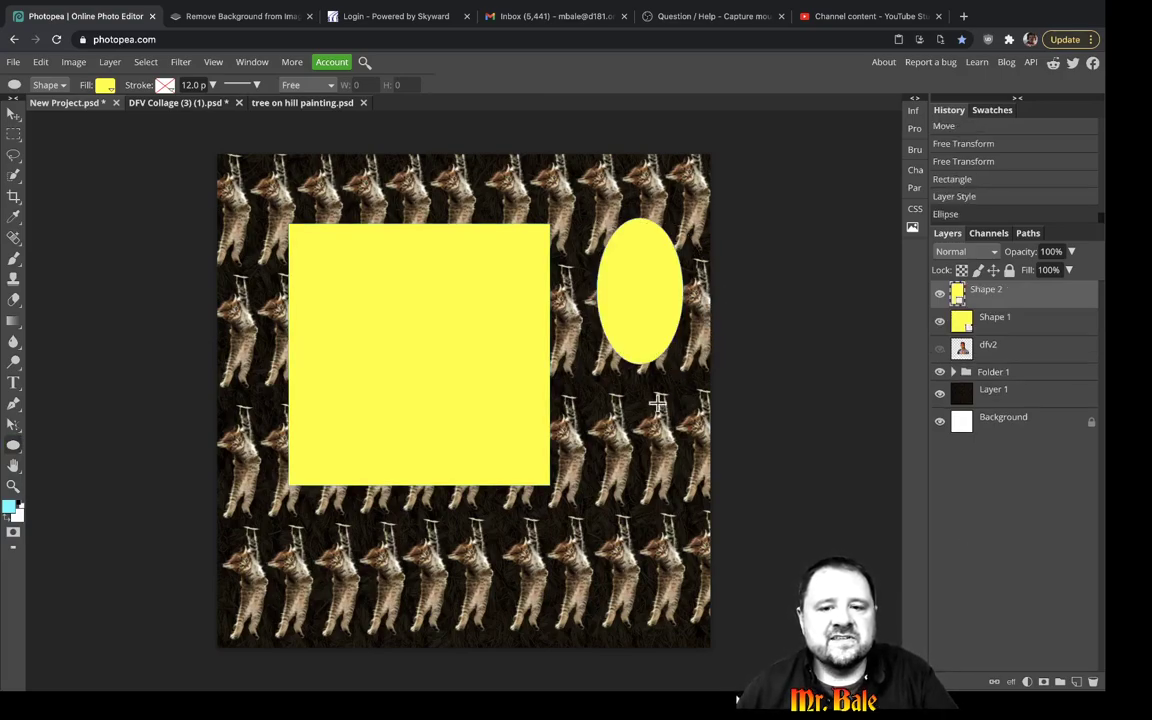
left_click_drag(682, 421, 573, 534)
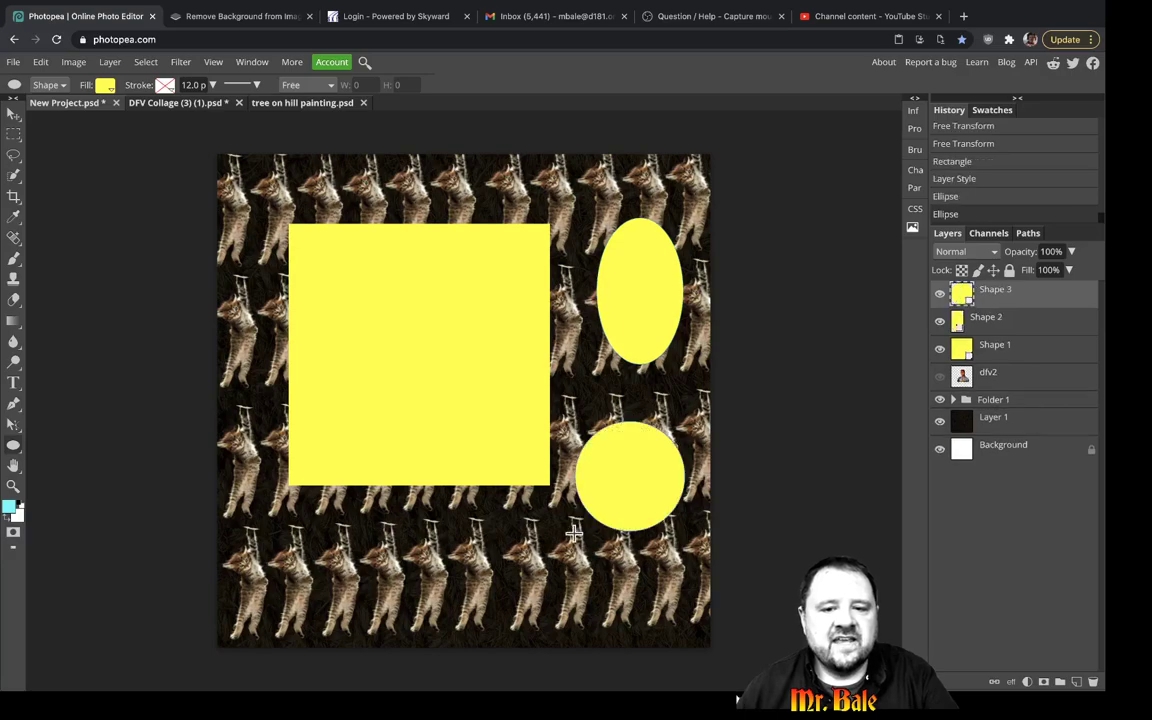
Hide the Shape 1 layer, draw a yellow five-sided polygon in the canvas's upper-left area and move it slightly inward.
left_click(939, 348)
right_click(14, 447)
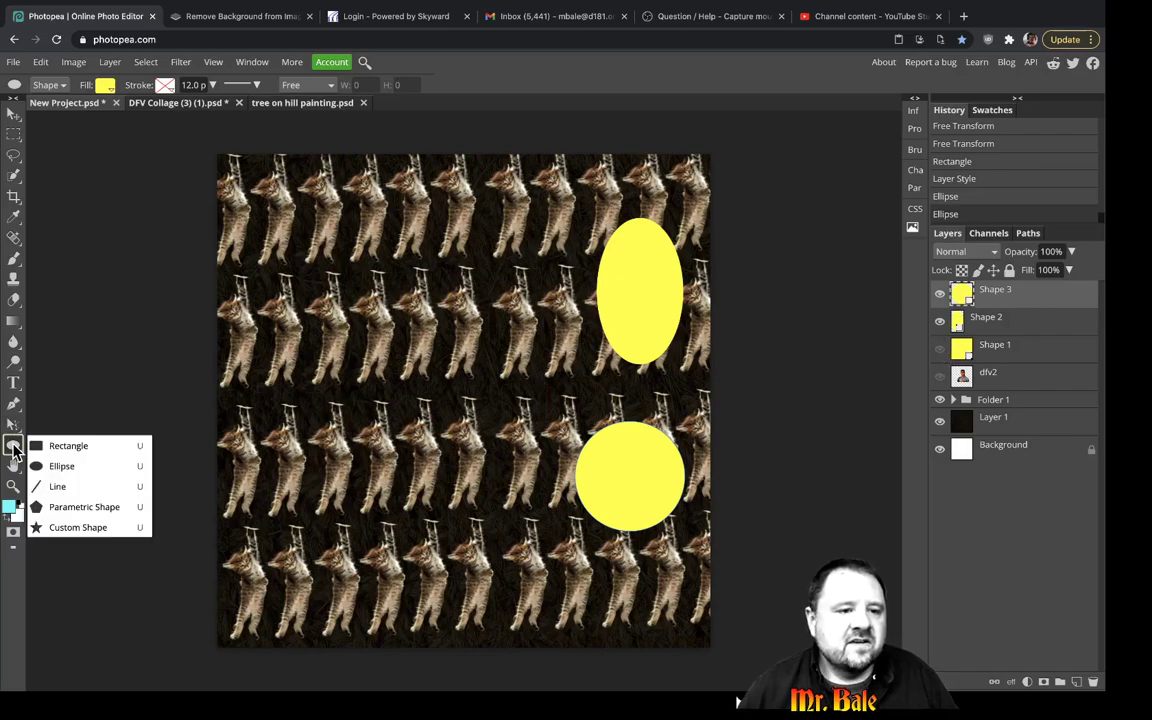
left_click(70, 512)
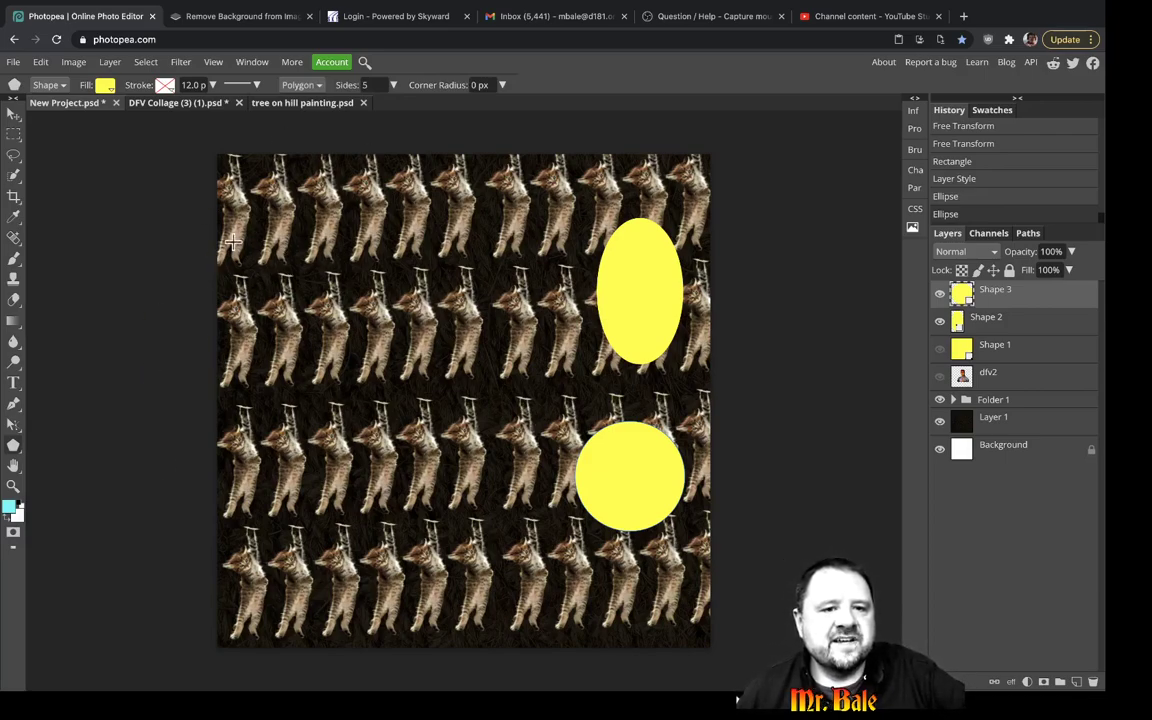
left_click_drag(282, 230, 334, 272)
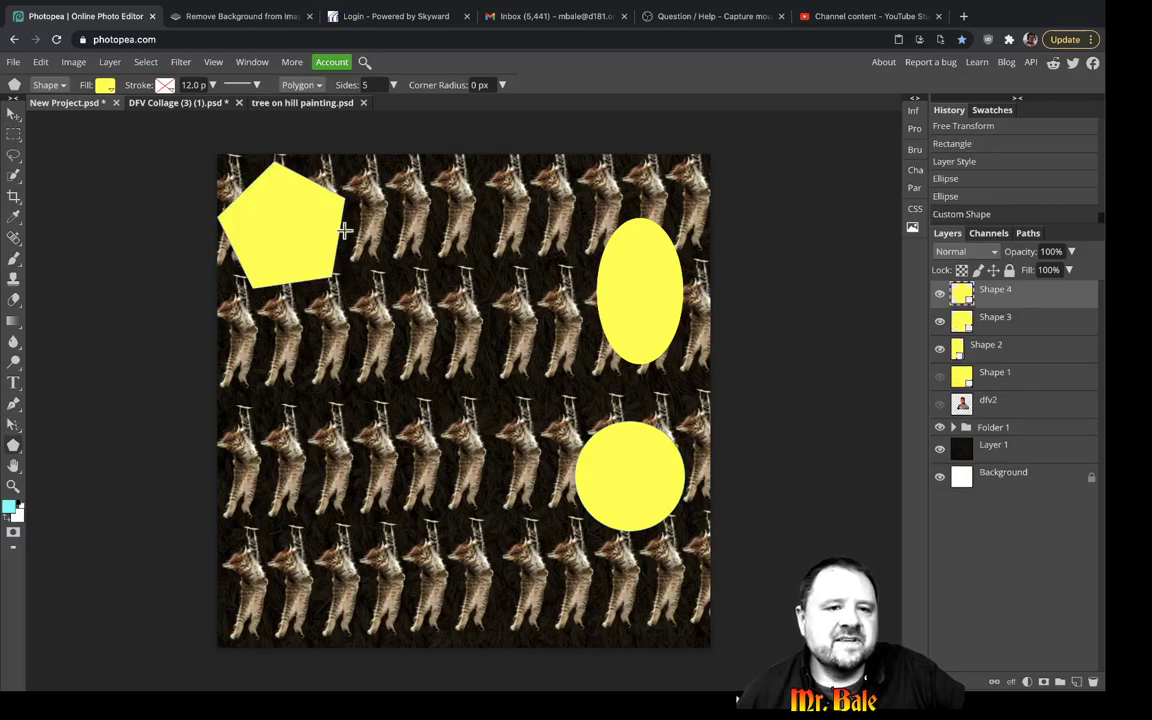
left_click(14, 113)
left_click_drag(283, 197, 322, 226)
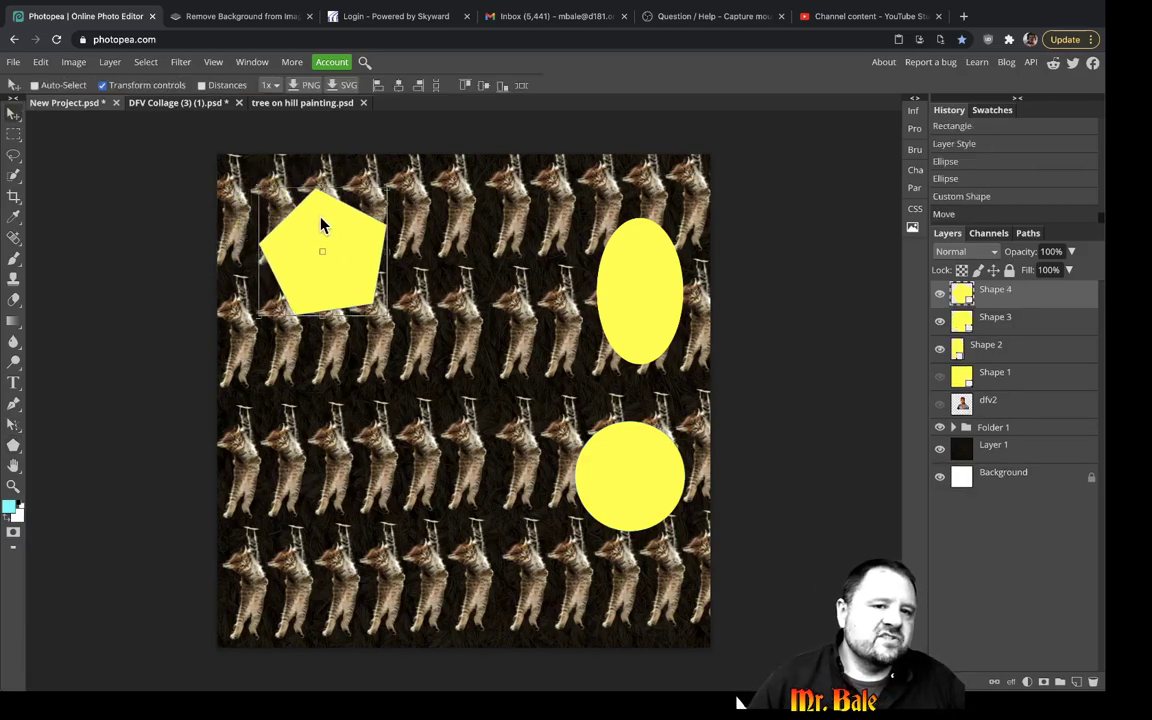
Draw three more yellow polygons with the Parametric Shape tool, using 7, 8 and 9 sides.
left_click(13, 445)
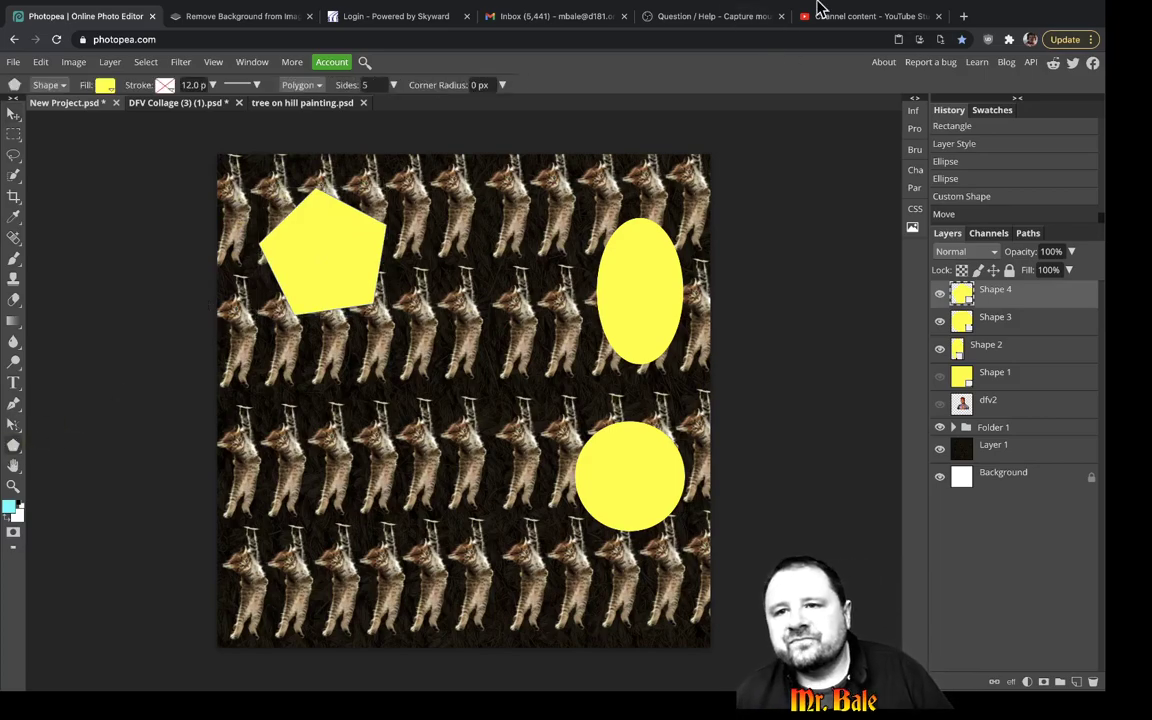
mouse_move(820, 8)
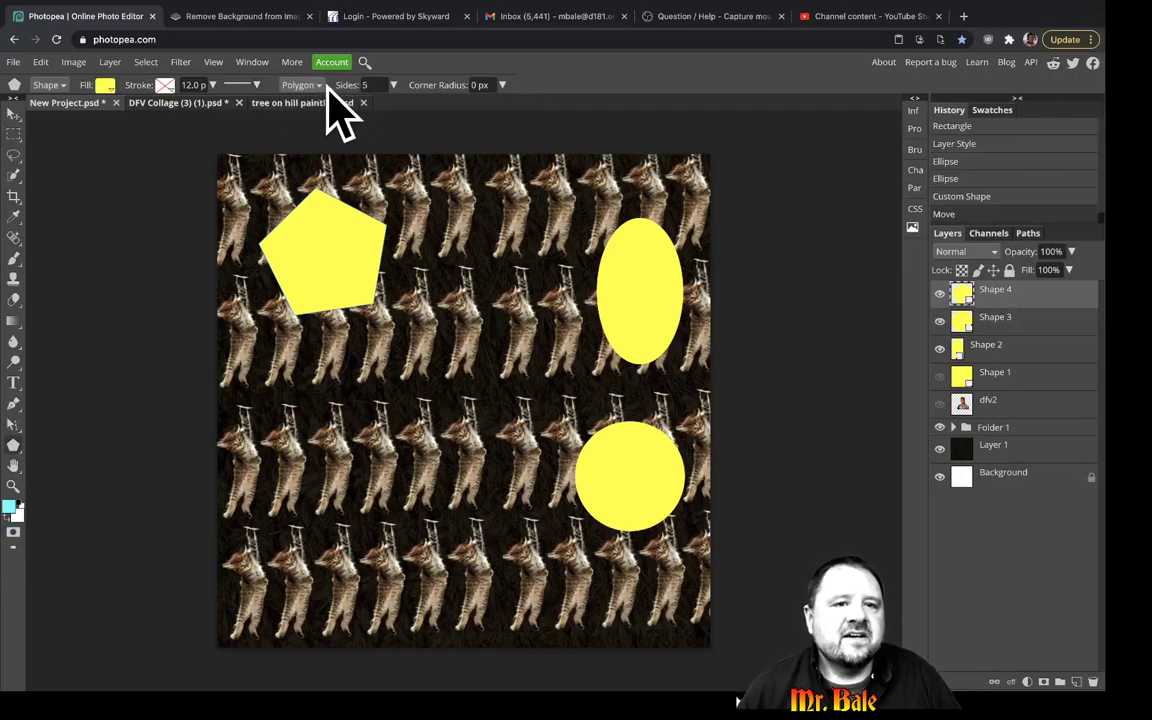
left_click(301, 85)
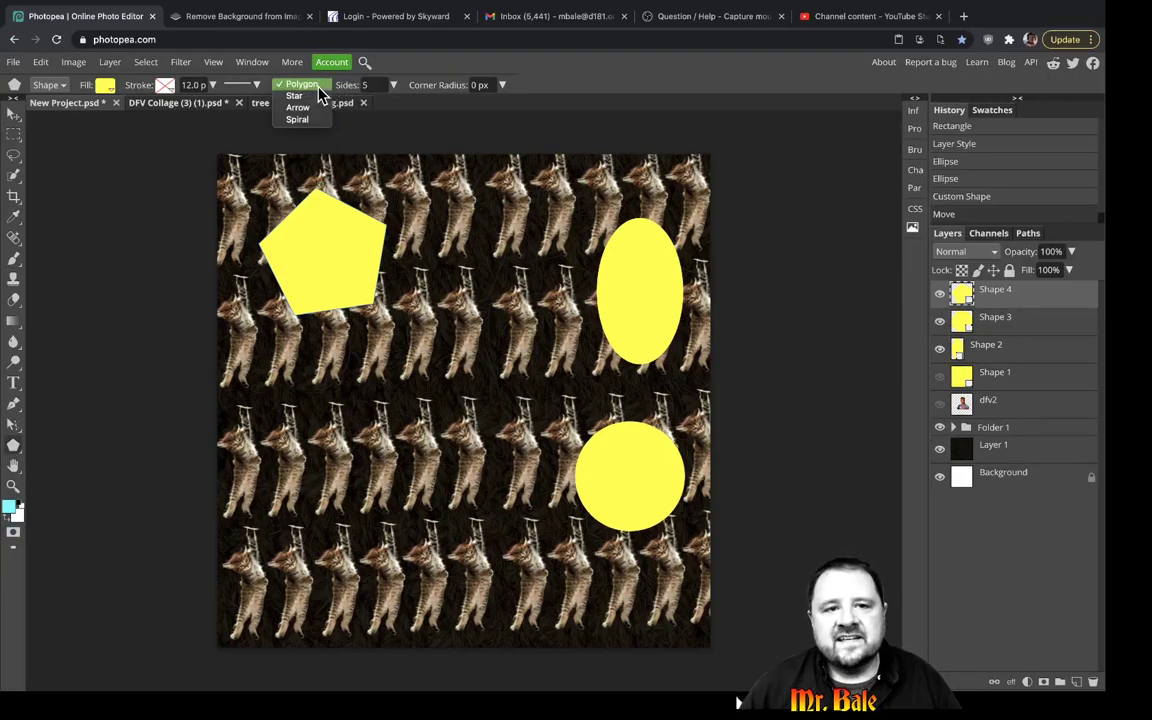
left_click(319, 88)
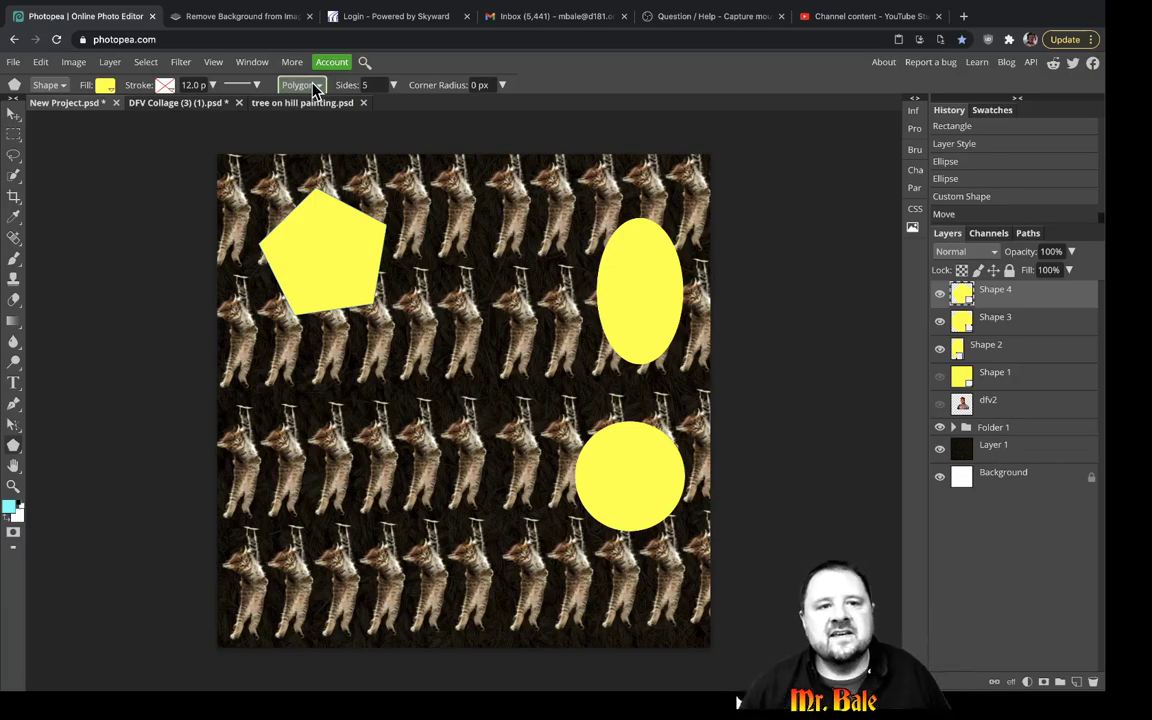
left_click(377, 86)
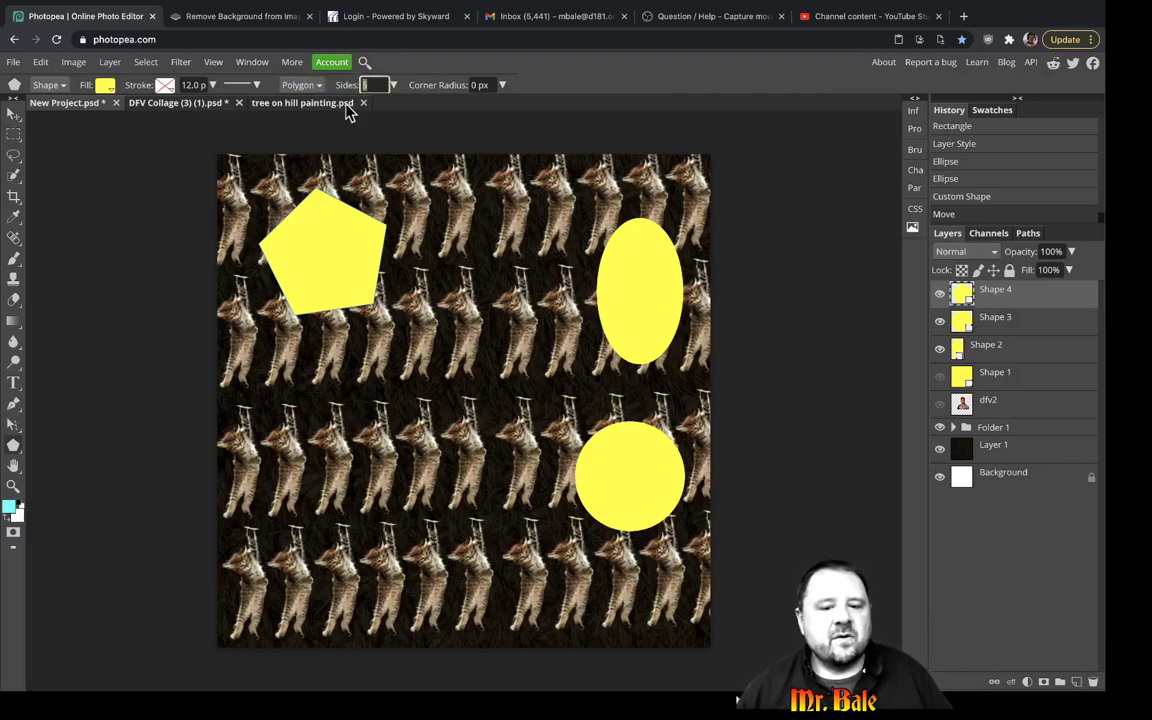
type("7")
left_click_drag(318, 437, 405, 470)
left_click(370, 85)
type("8")
left_click_drag(465, 245, 420, 205)
left_click(361, 85)
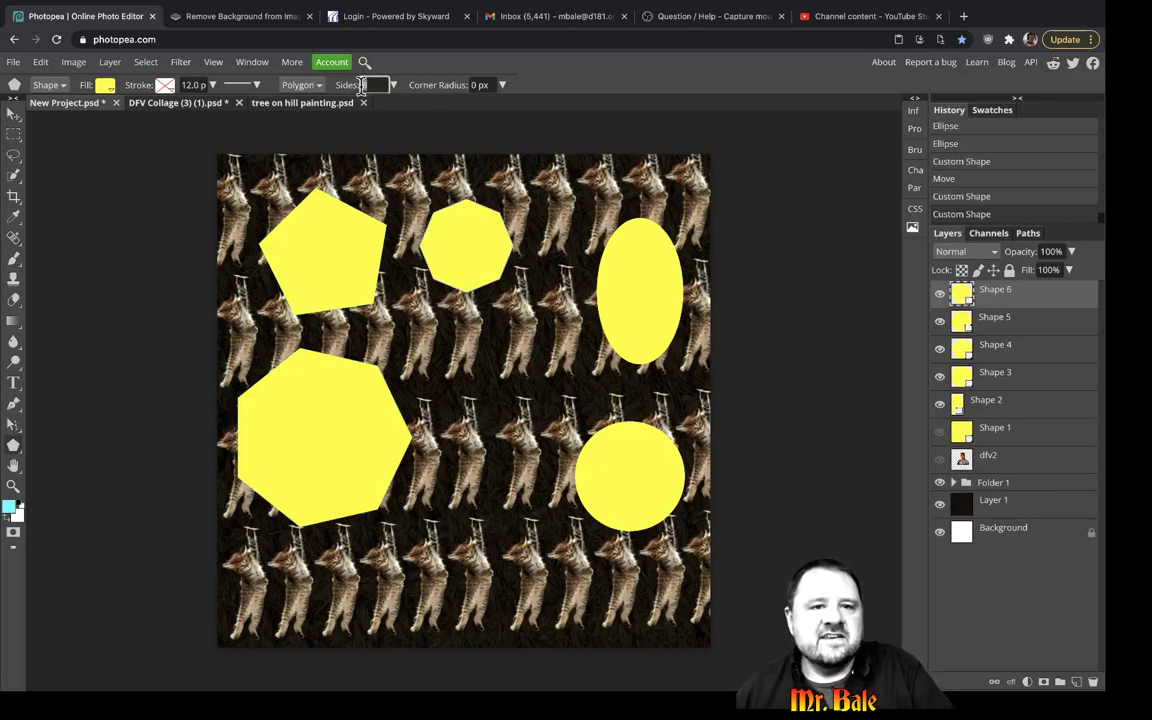
type("9")
left_click_drag(501, 378, 452, 340)
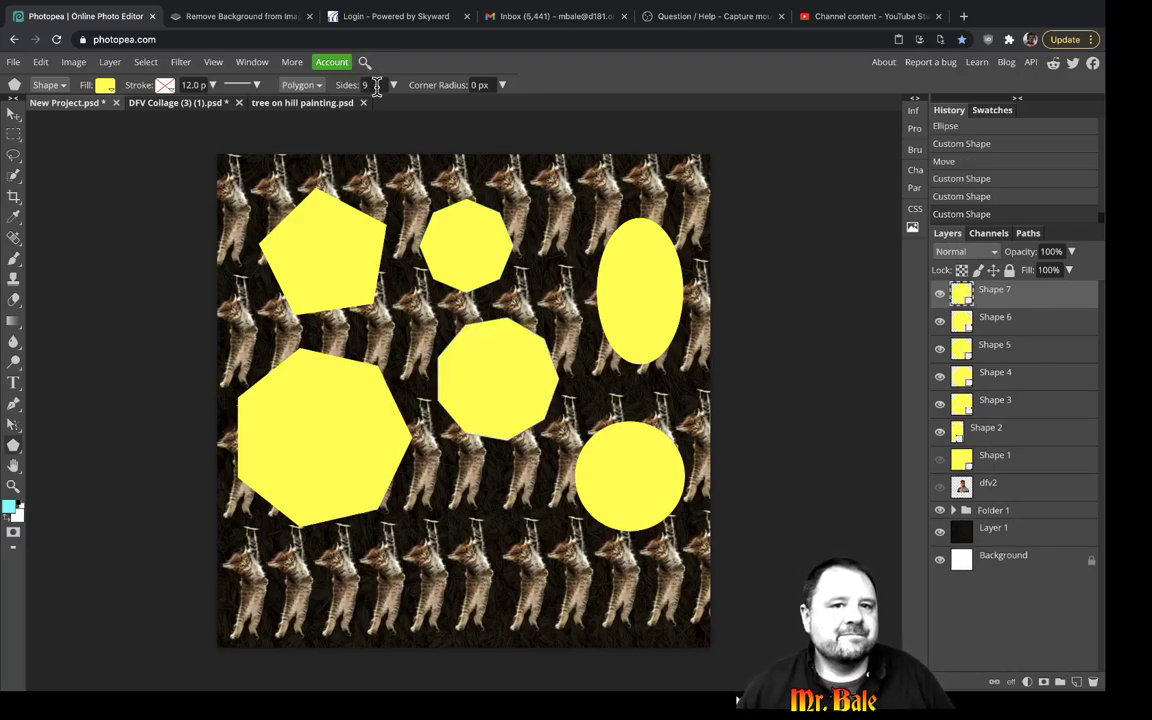
Undo the 7-, 8- and 9-sided polygons.
key("ctrl+z")
key("ctrl+z")
key("ctrl+z")
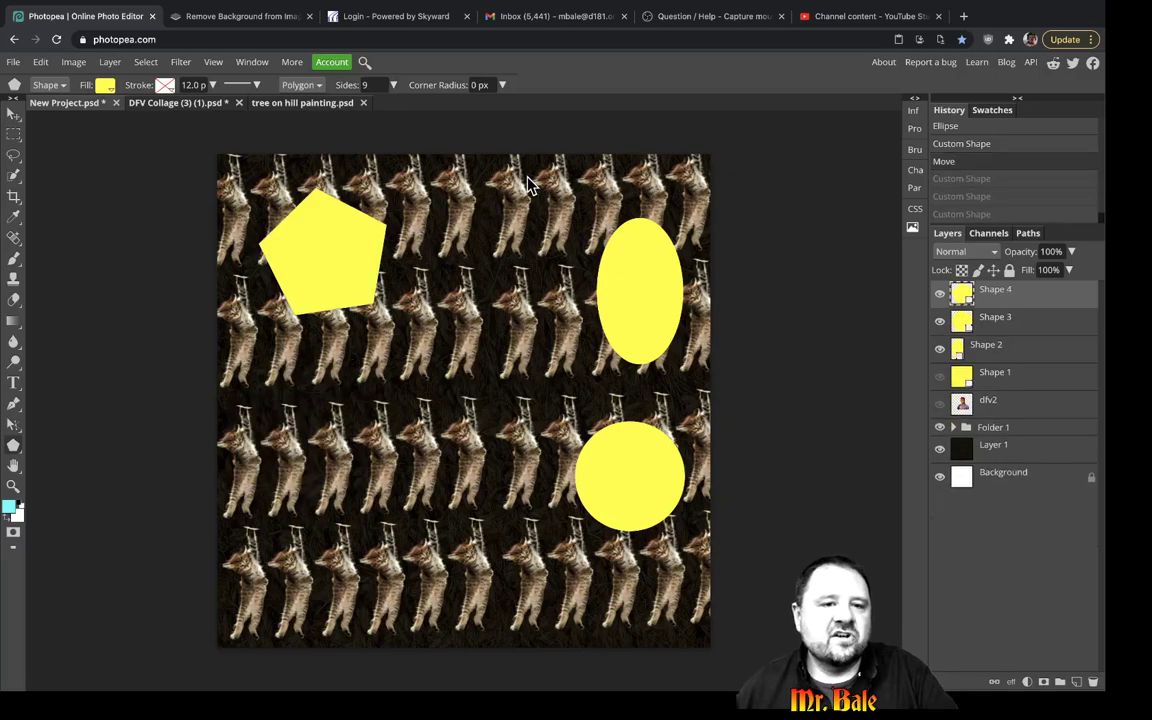
Set the polygon back to 5 sides and draw a large yellow pentagon below the first one.
double_click(368, 85)
type("5")
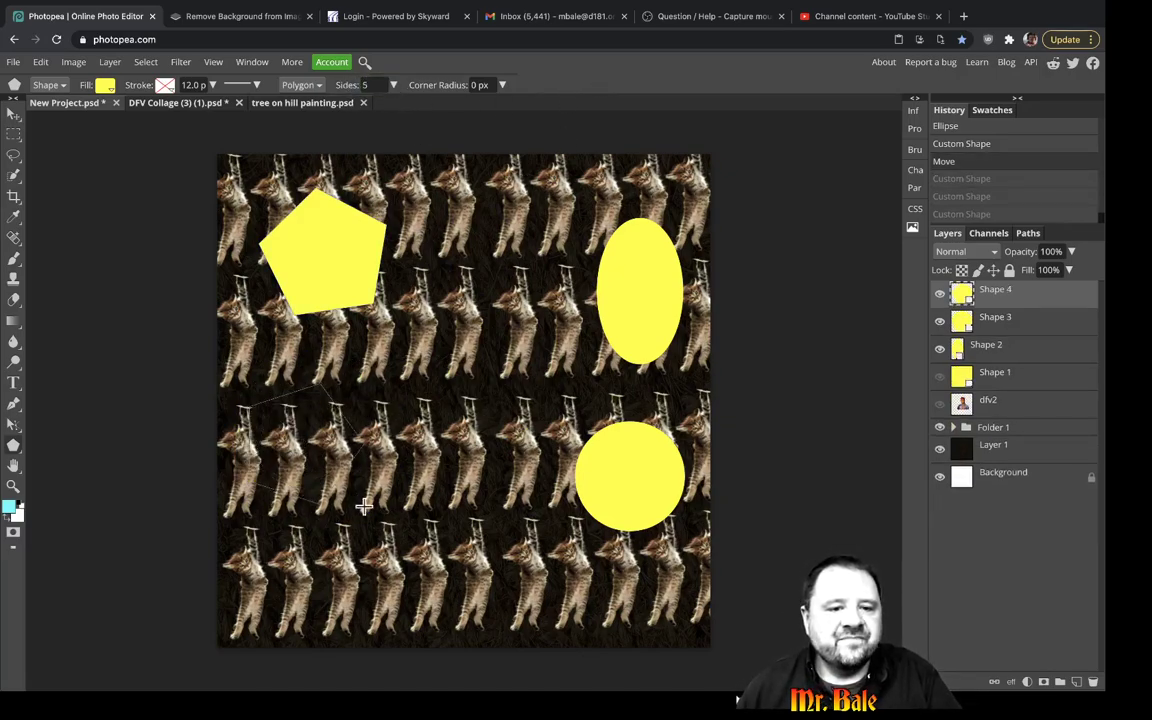
left_click_drag(242, 379, 364, 511)
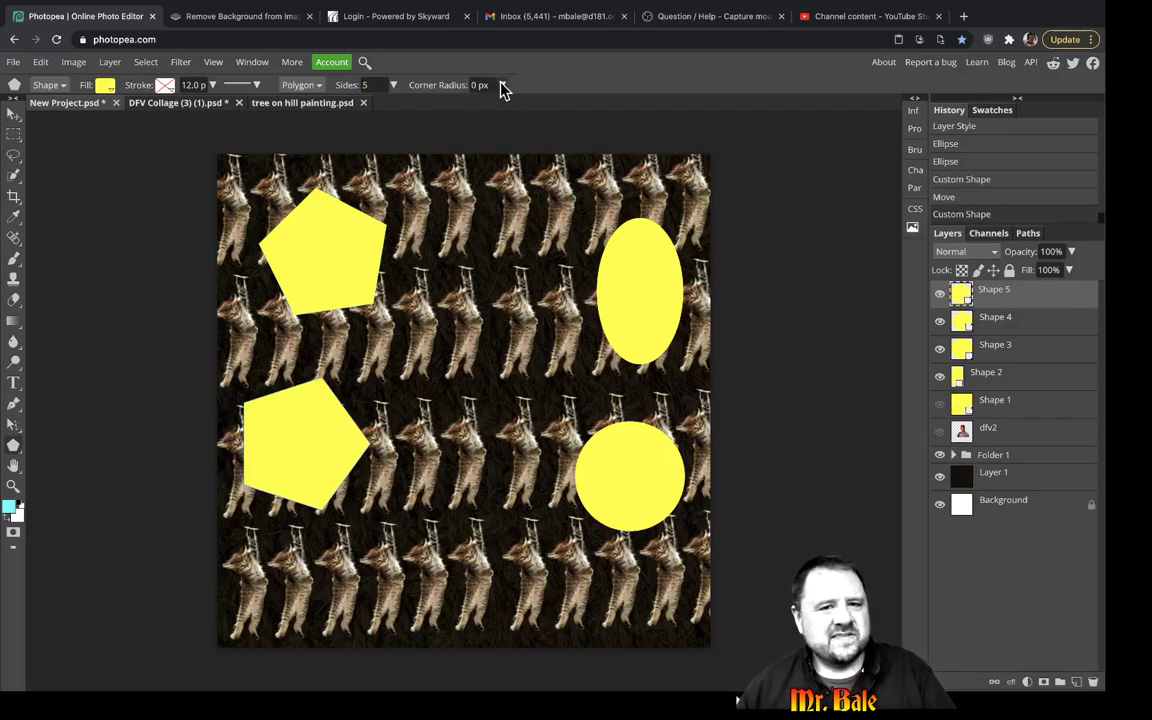
key("ctrl+z")
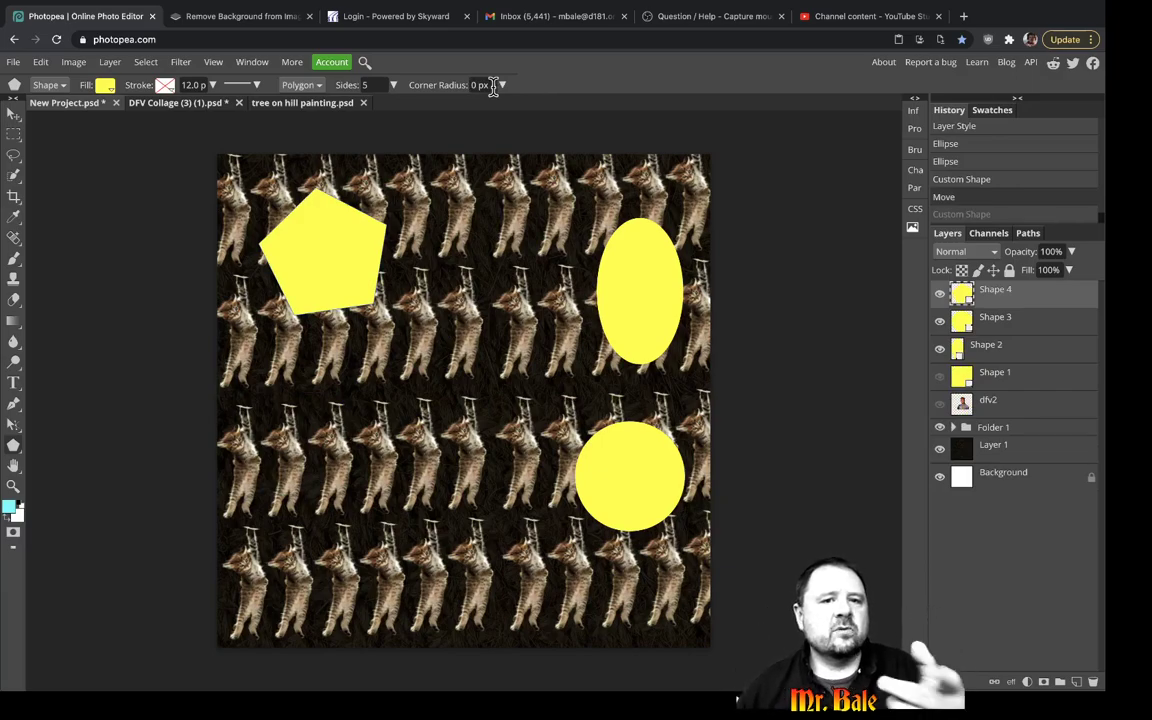
mouse_move(372, 410)
left_mouse_down()
mouse_move(413, 440)
mouse_move(408, 287)
left_mouse_up()
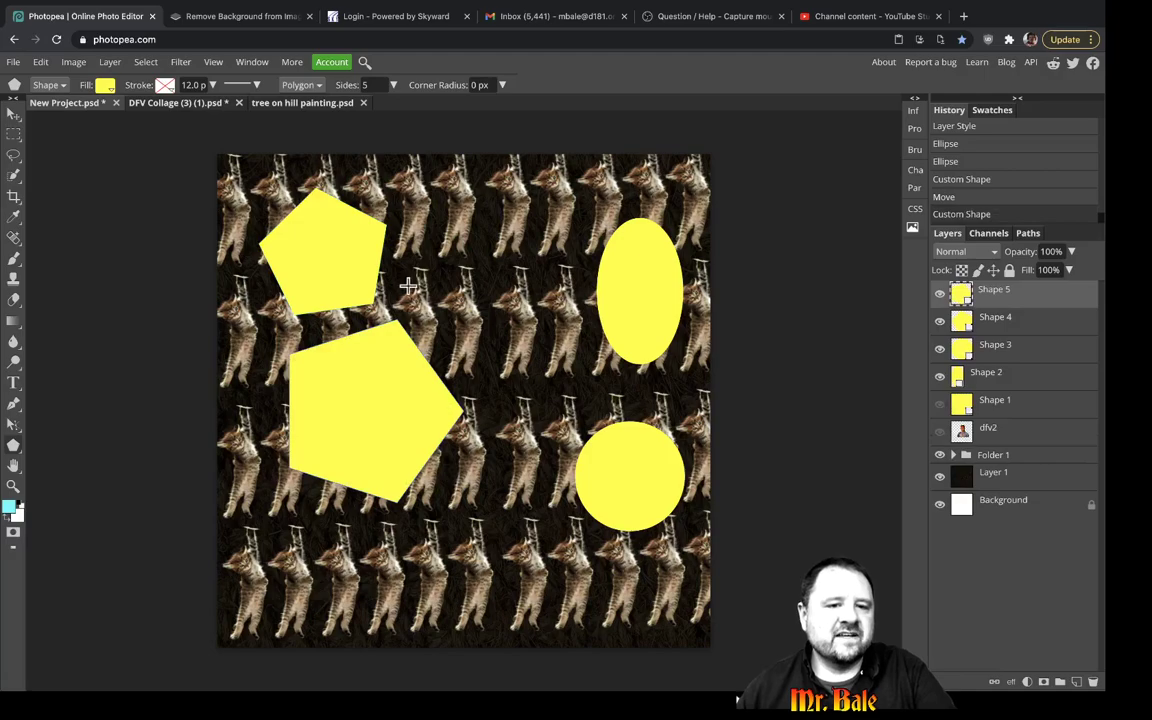
Hide Folder 1 and draw a rounded pentagon with a 32 px corner radius near the canvas's lower edge.
left_click(940, 457)
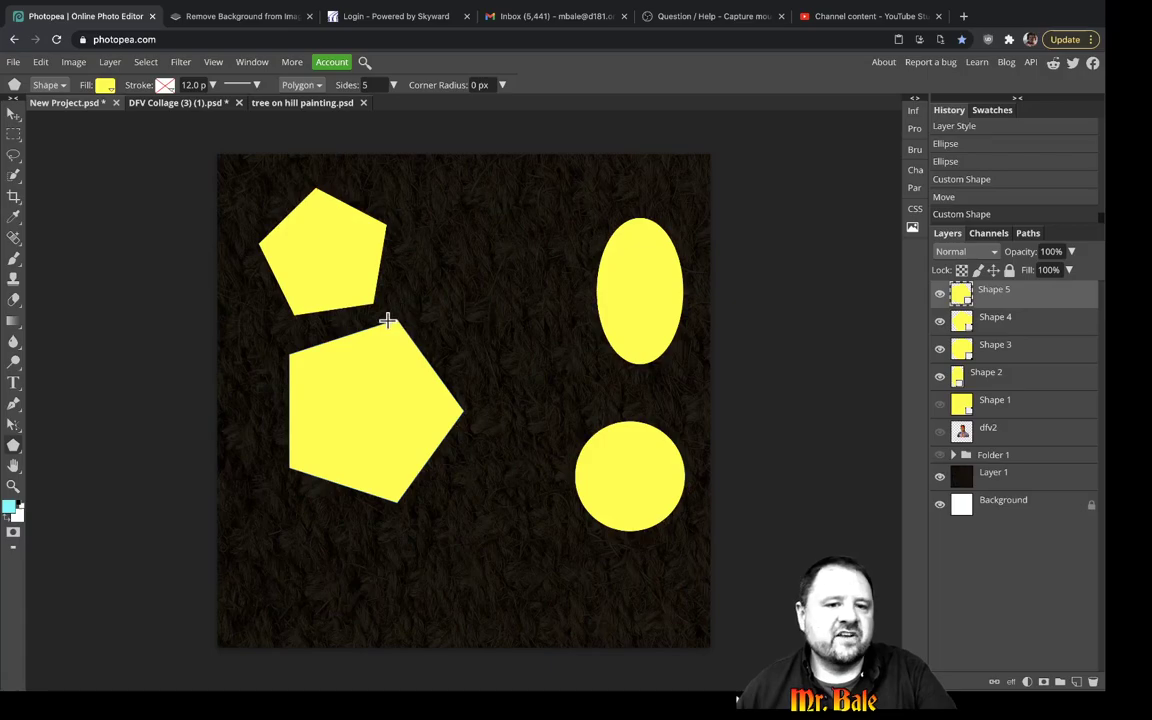
key("ctrl+z")
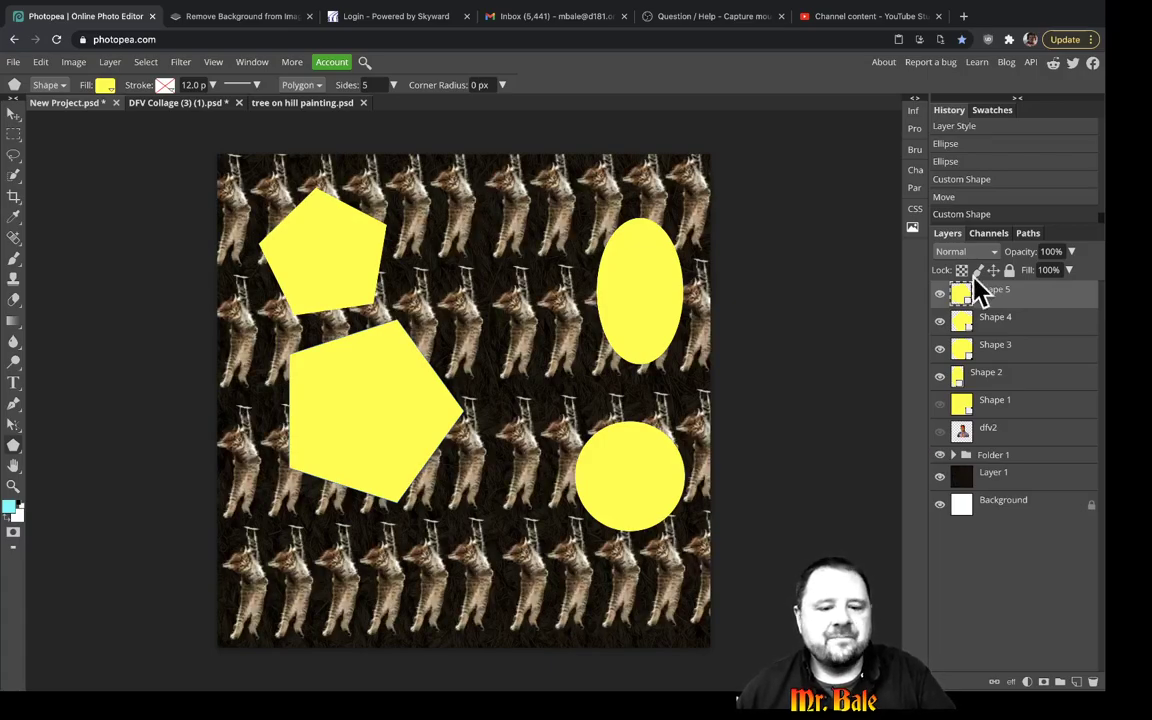
left_click(940, 457)
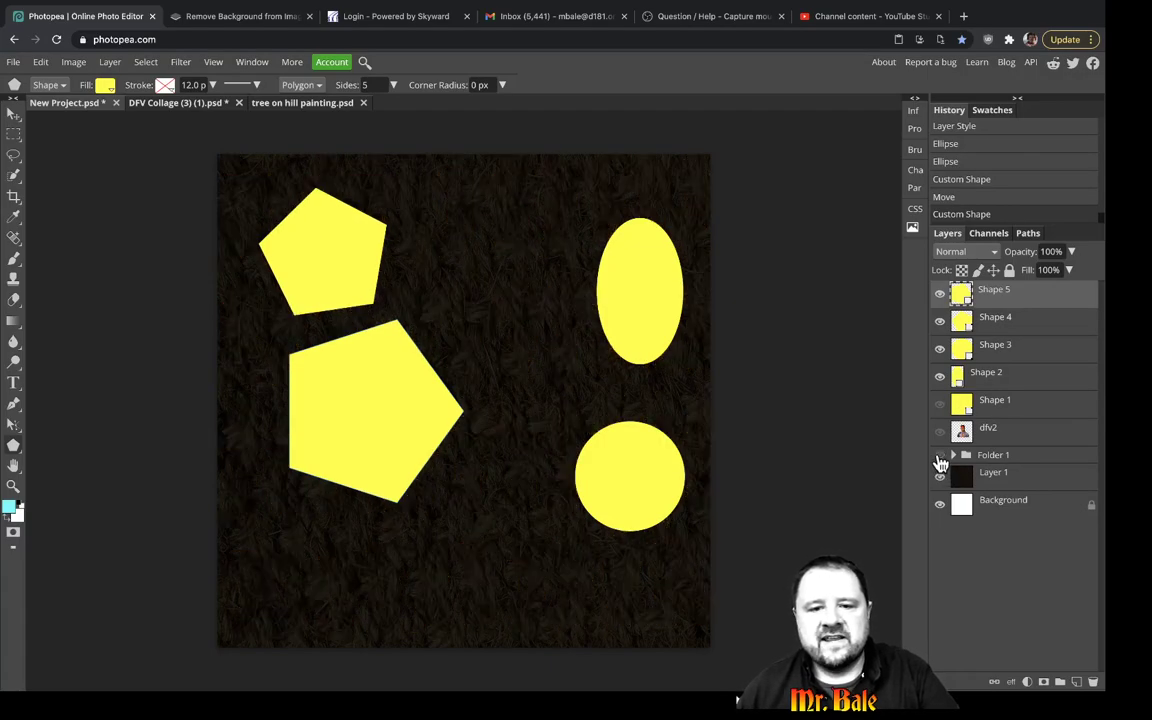
left_click(502, 86)
left_click_drag(428, 110, 472, 110)
left_click_drag(462, 567, 523, 610)
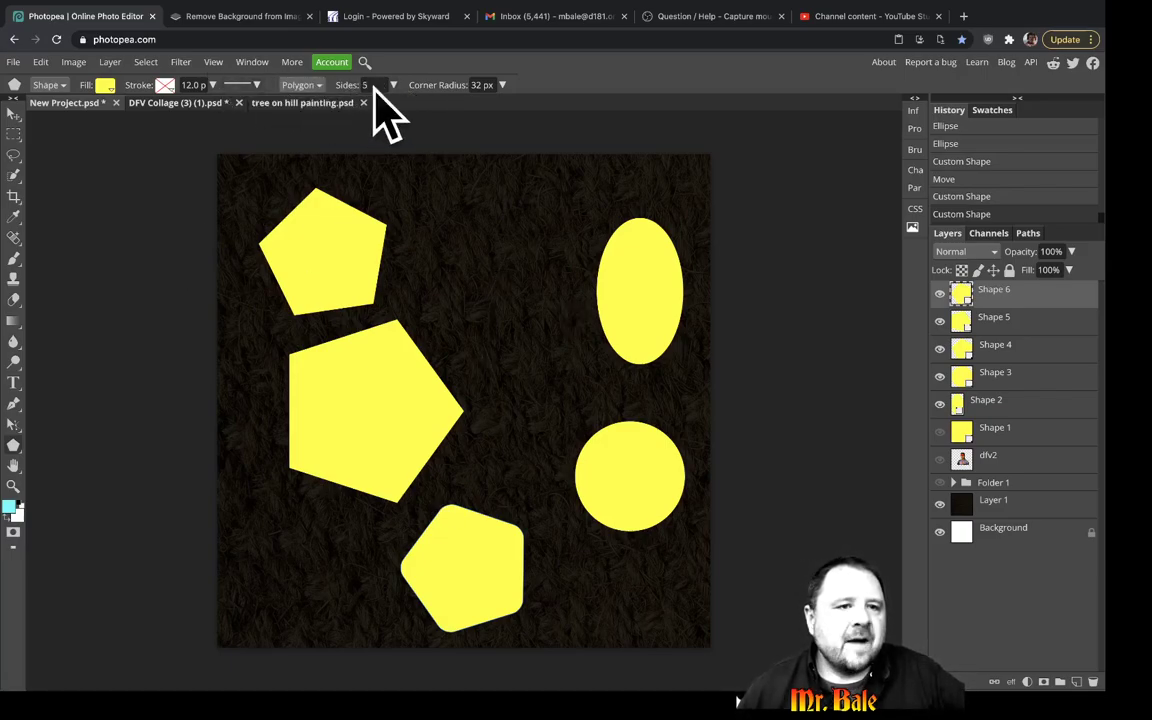
Switch the parametric shape to Star, hide all the shape layers and draw a five-pointed yellow star in the canvas's upper-left area.
left_click(312, 85)
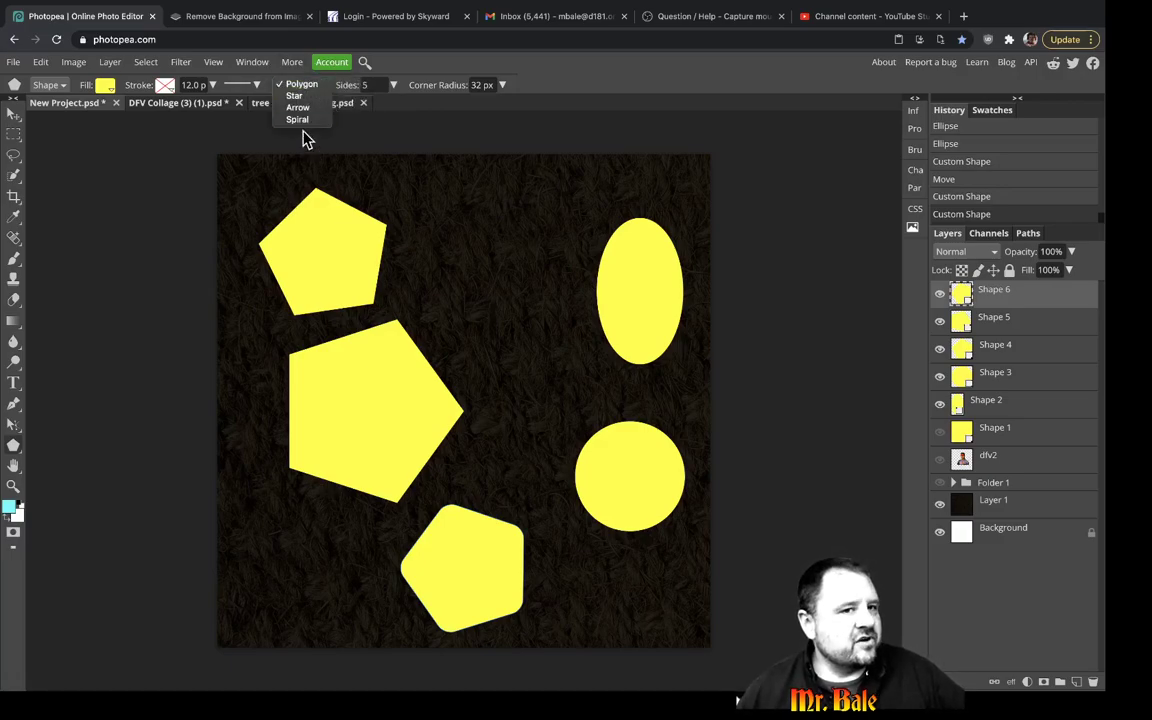
left_click(300, 97)
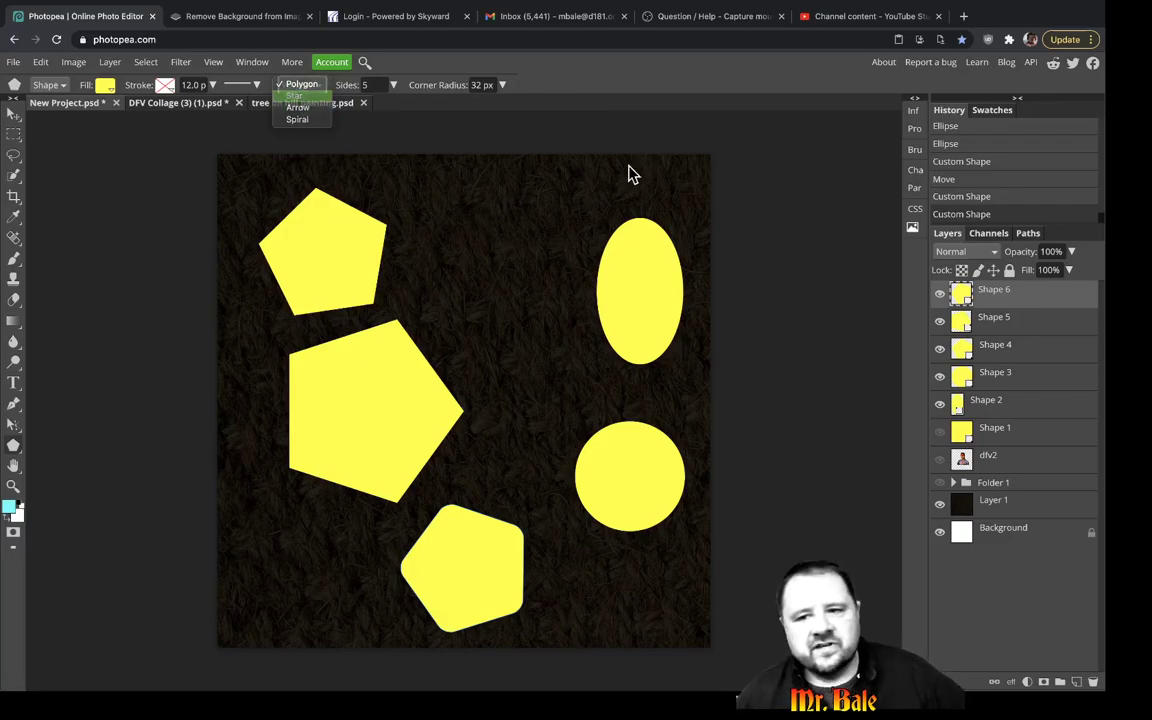
left_click_drag(939, 290, 940, 403)
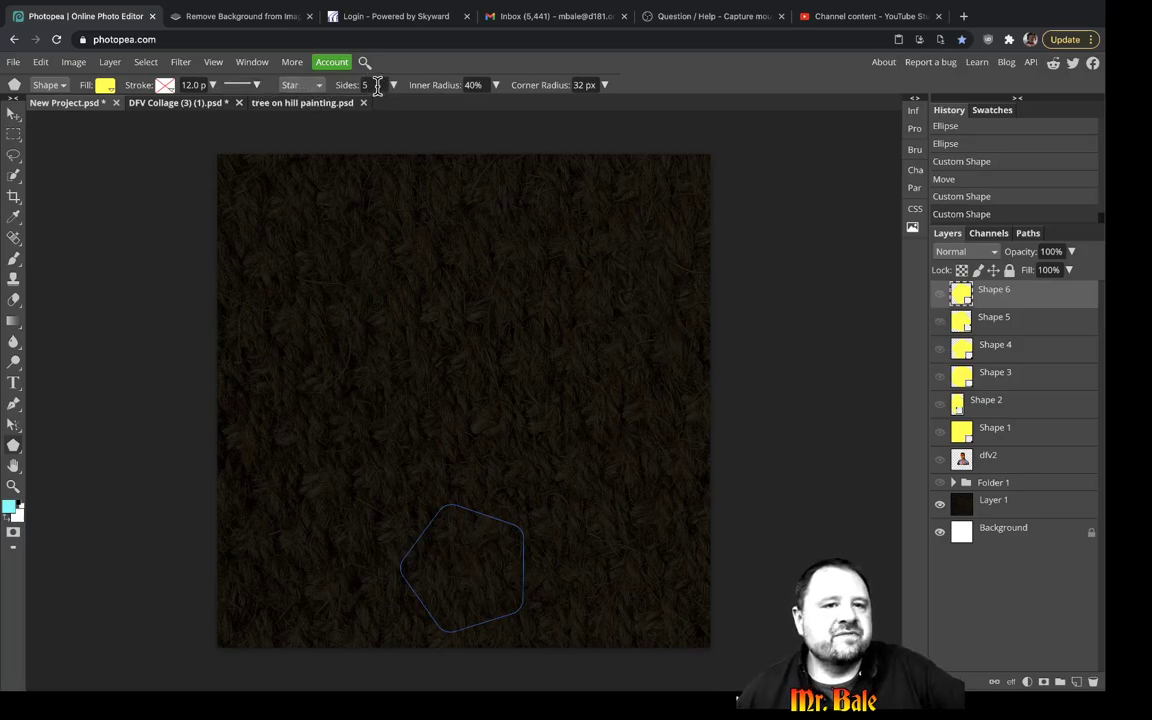
left_click_drag(323, 249, 381, 323)
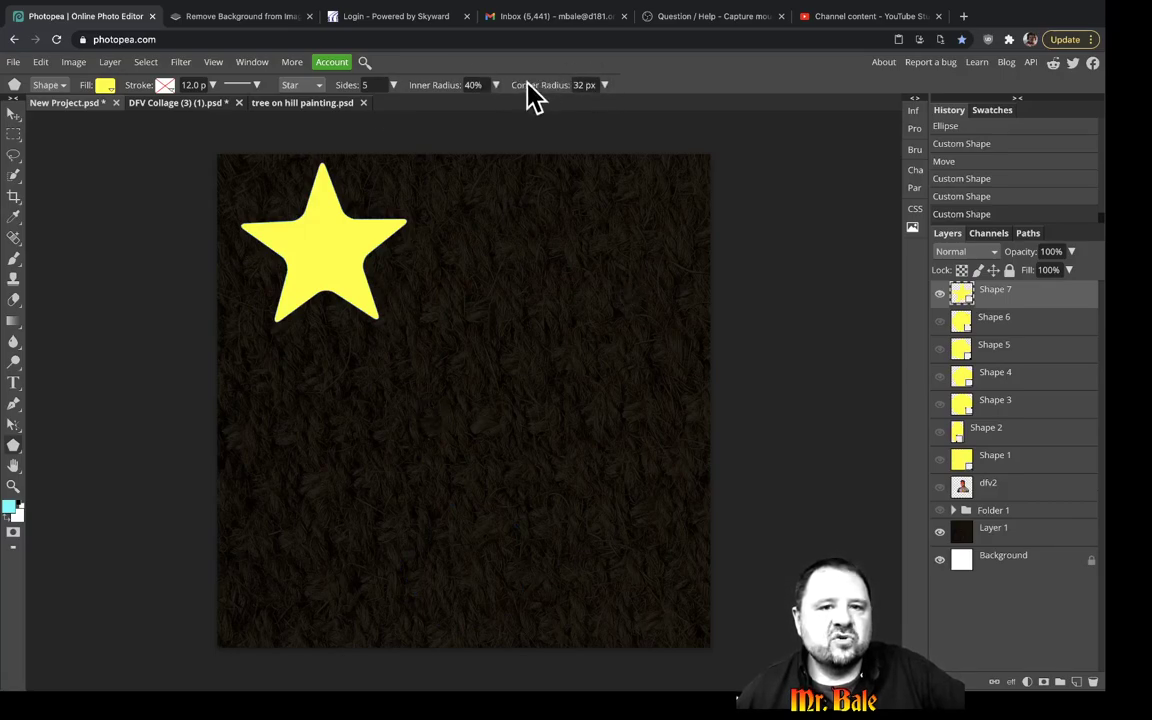
Set the star's inner radius to 90% and draw a second star beside the first.
left_click(497, 88)
left_click_drag(452, 108, 490, 112)
left_click_drag(496, 240, 568, 268)
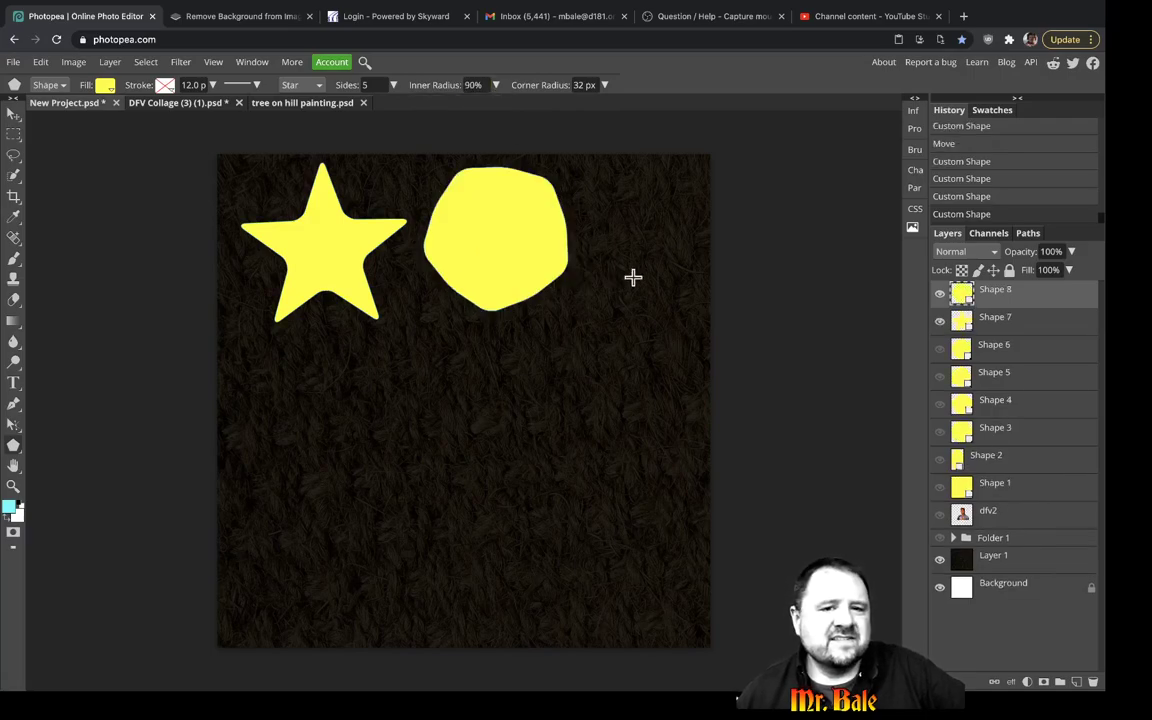
Reduce the star's inner radius and draw a small blunt star in the canvas's upper-right area.
left_click(495, 85)
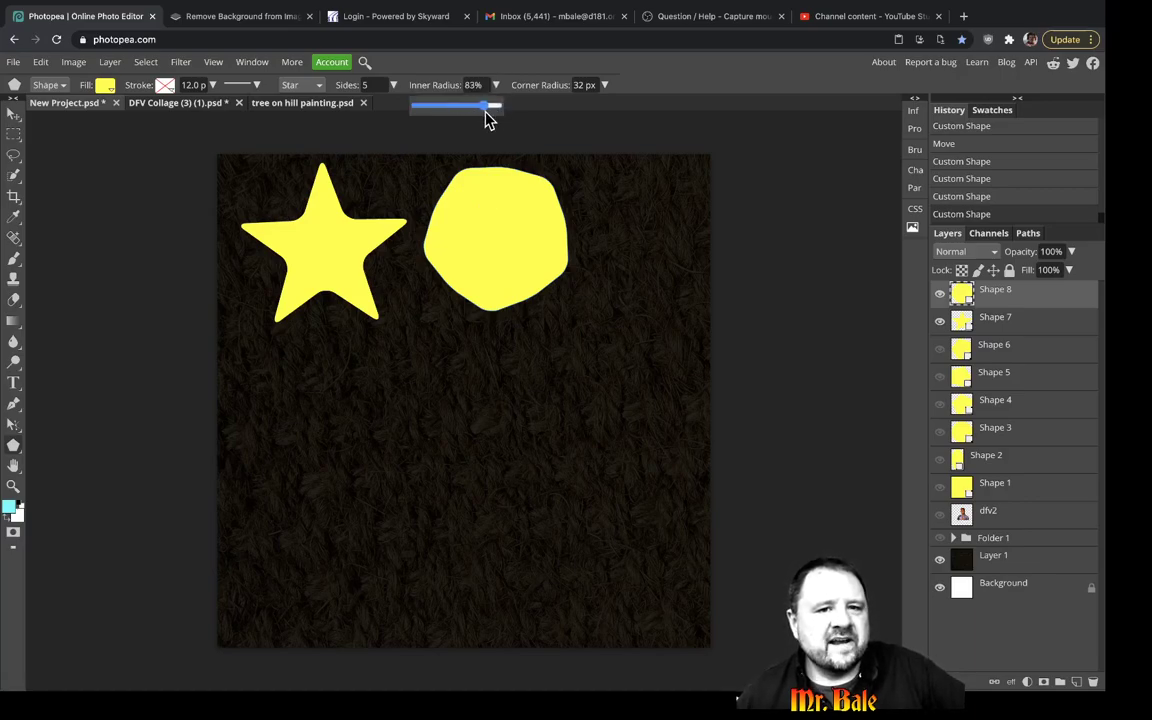
left_click_drag(492, 114, 495, 114)
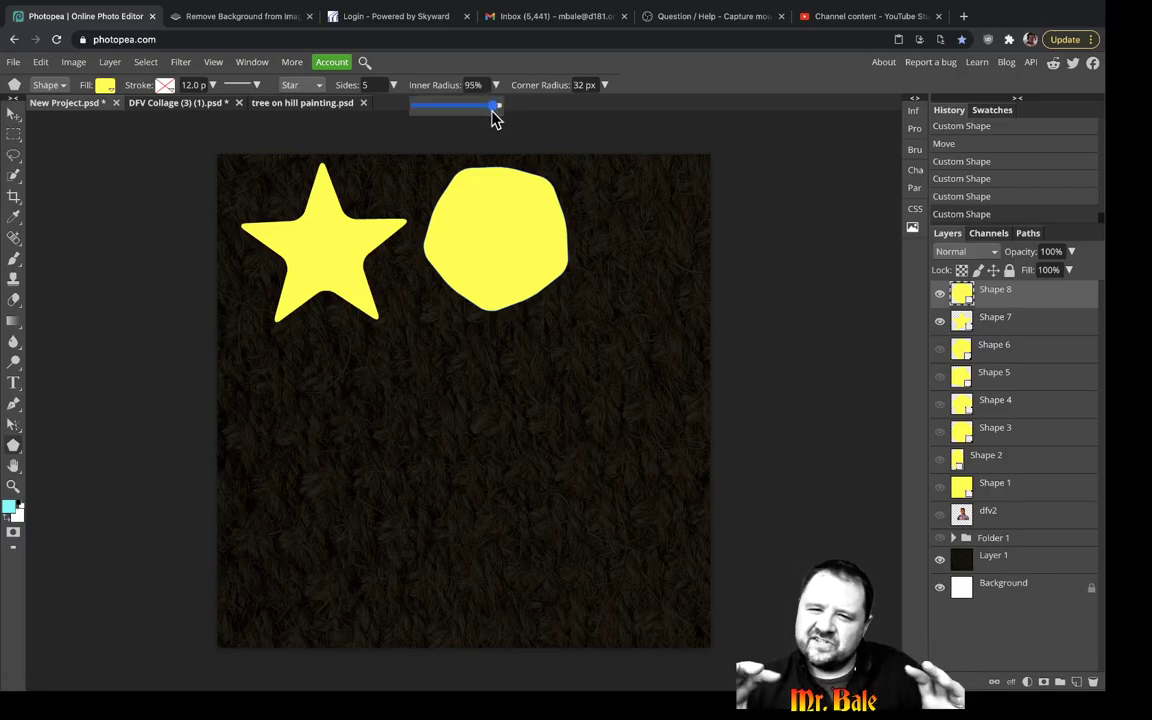
left_click_drag(498, 114, 479, 112)
left_click_drag(598, 210, 651, 263)
Set the inner radius to 19% and draw a spiky five-pointed star below the first star.
left_click(495, 85)
left_click_drag(477, 105, 431, 108)
left_click_drag(318, 408, 405, 530)
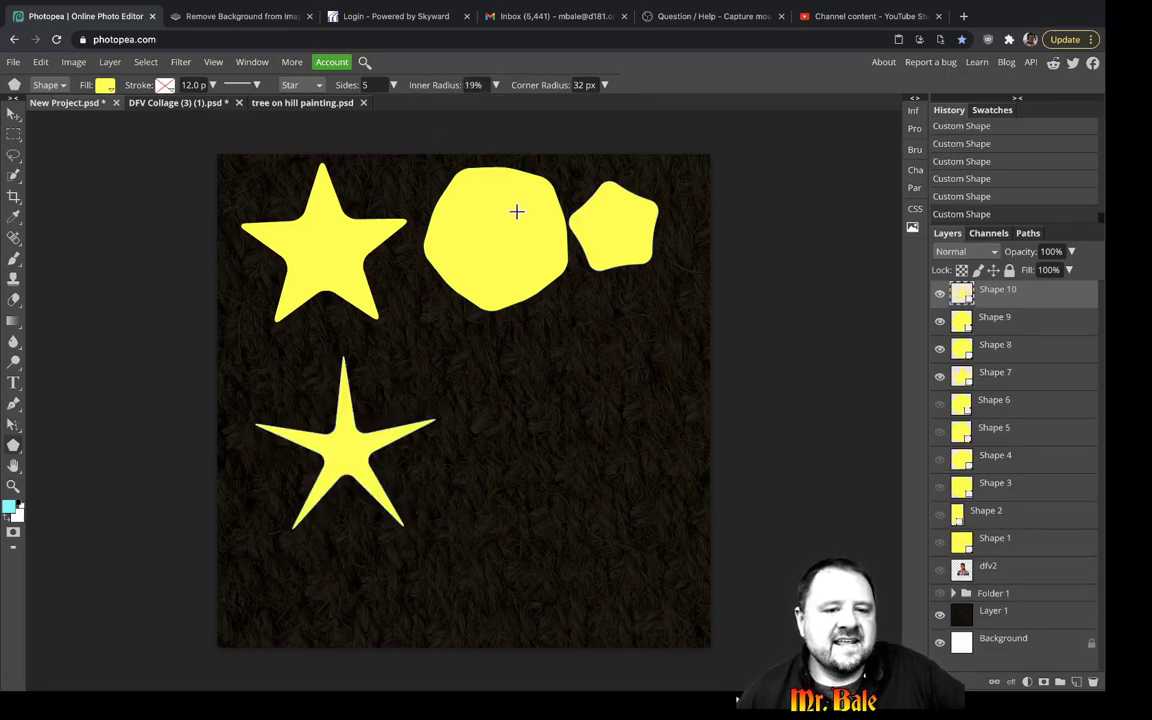
Try a star with a 0% inner radius beside the spiky star, and undo it.
left_click(495, 85)
left_click_drag(424, 105, 431, 112)
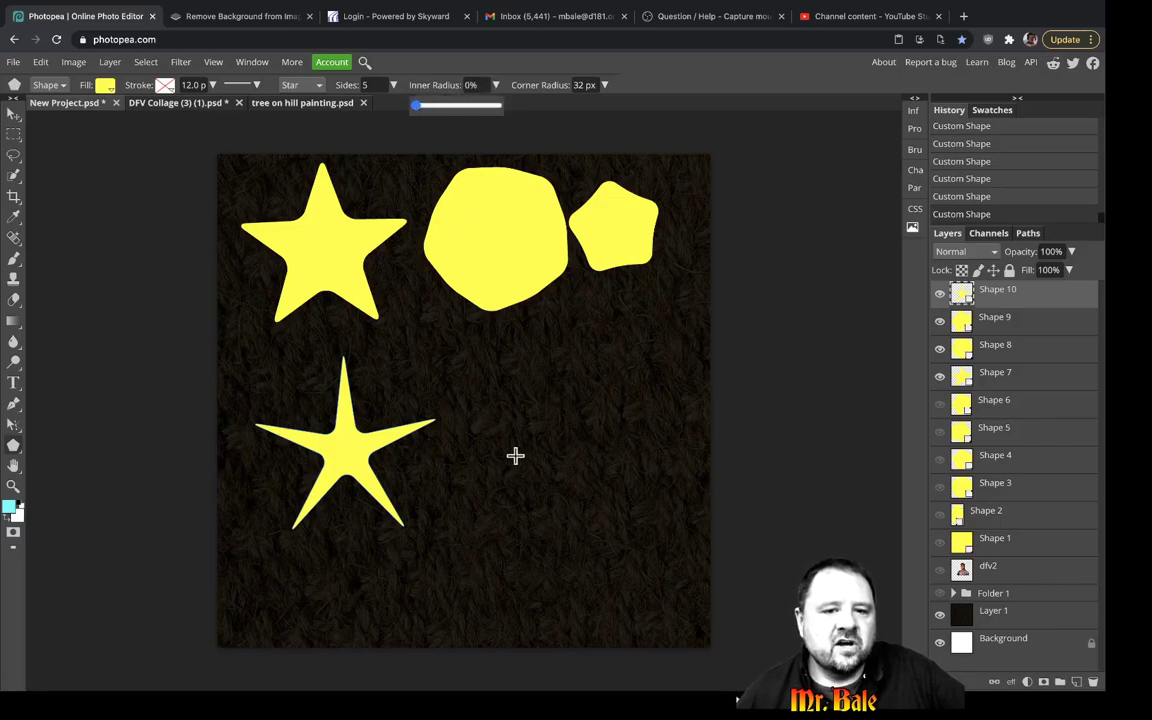
left_click_drag(534, 443, 589, 512)
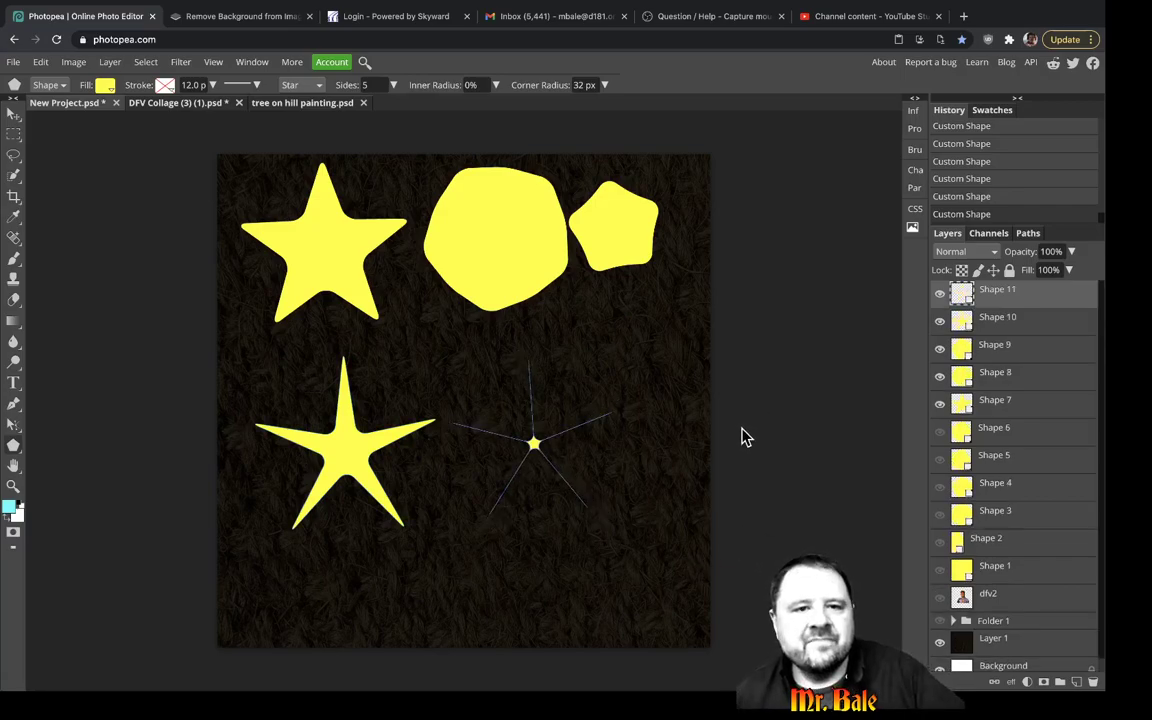
key("ctrl+z")
Set the inner radius to 45% and draw a five-pointed star beside the spiky one.
left_click(495, 86)
left_click_drag(411, 105, 456, 106)
left_click_drag(544, 397, 585, 465)
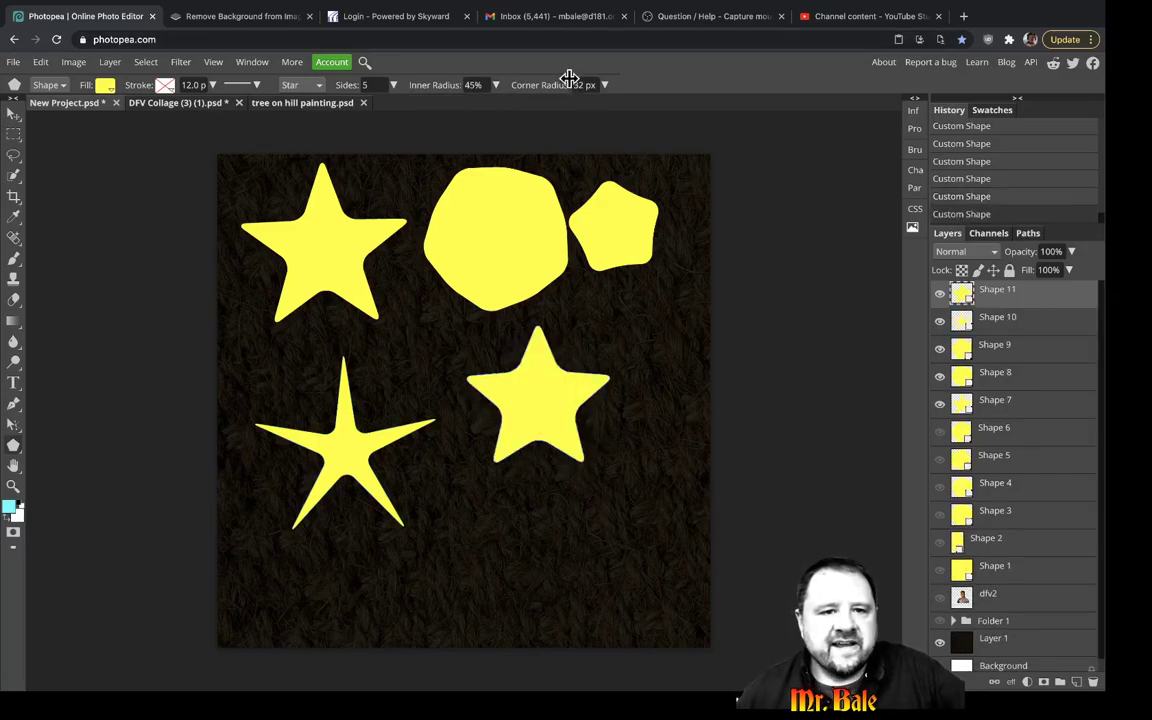
Set the corner radius to 0 px and draw a sharp-cornered star below the 45% star.
left_click(605, 86)
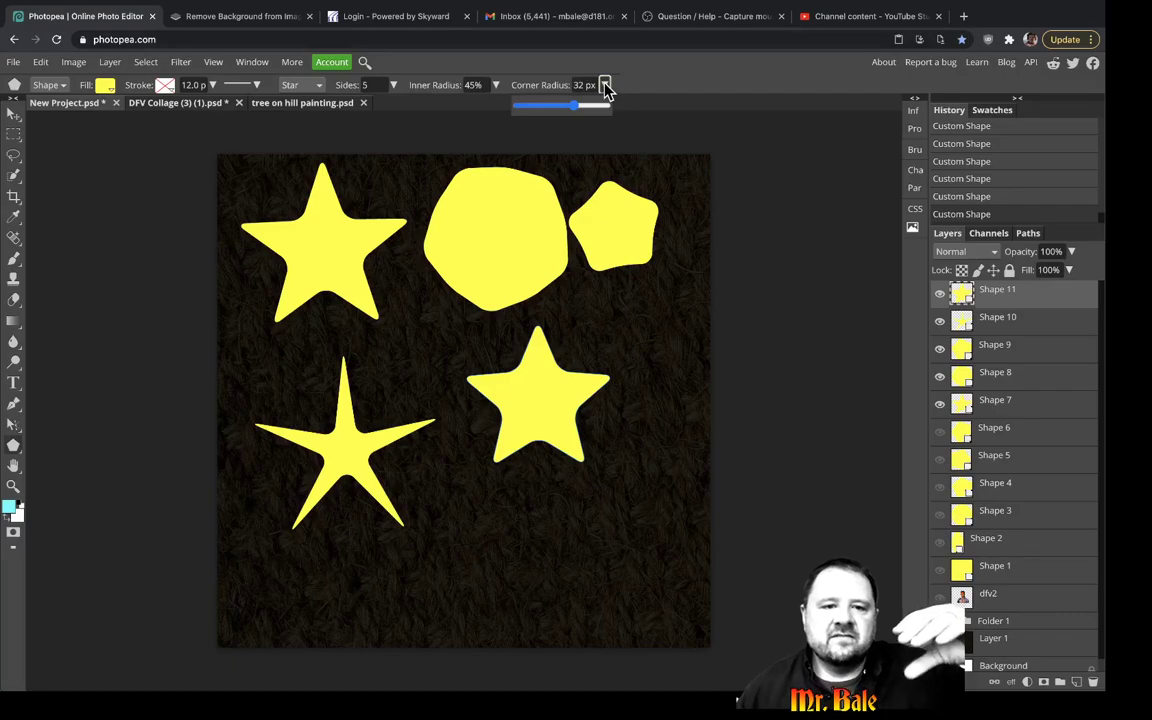
left_click_drag(576, 106, 517, 105)
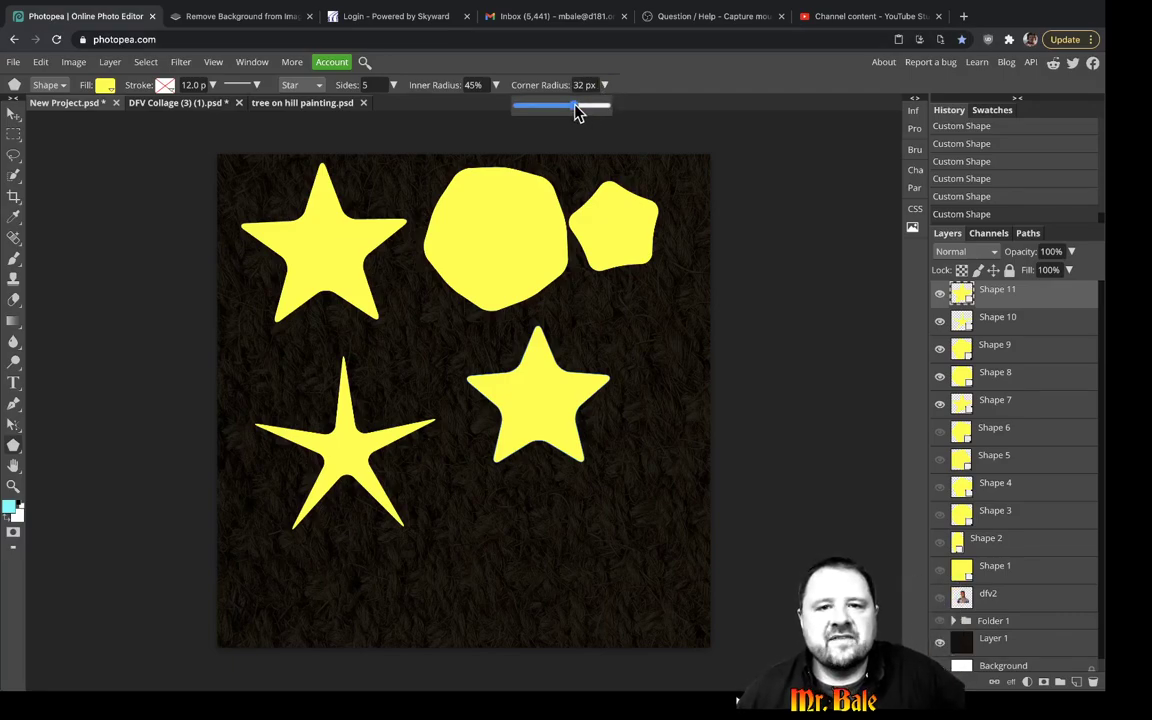
left_click_drag(460, 468, 587, 590)
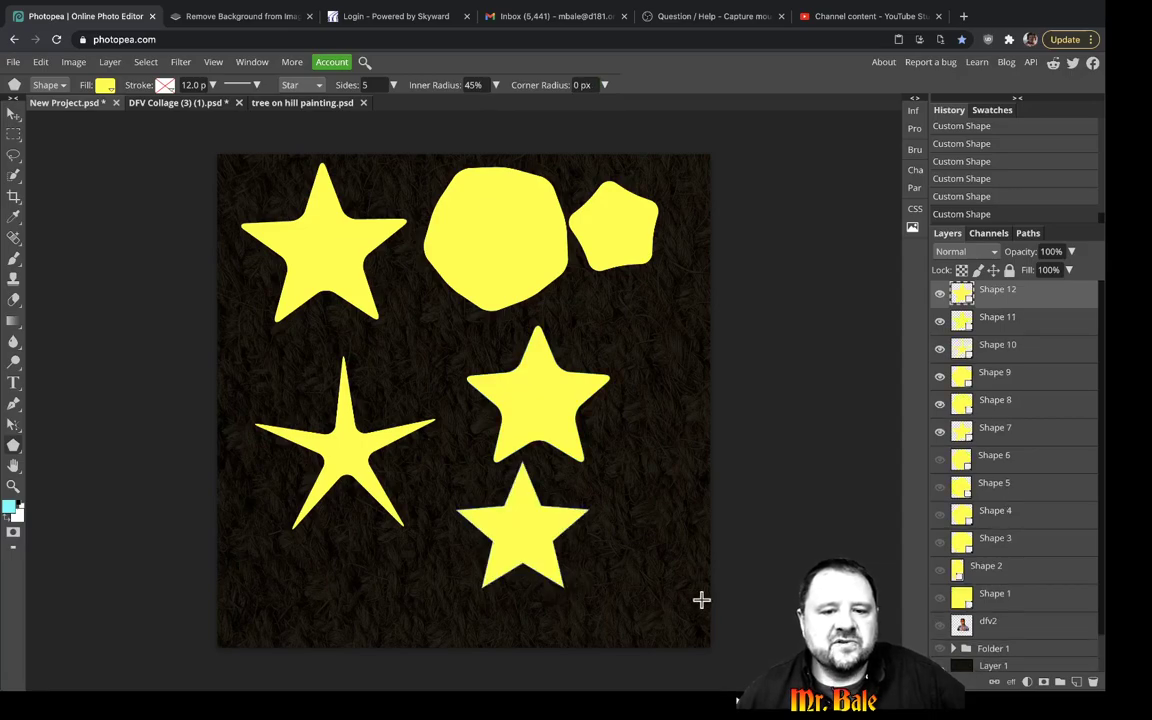
Raise the corner radius slightly and draw a small tilted star in the canvas's lower-left area.
left_click(604, 85)
left_click_drag(545, 112, 540, 114)
left_click_drag(305, 535, 396, 615)
Set the corner radius to 40 px and draw a small rounded star in the canvas's lower-right area.
left_click(604, 85)
left_click_drag(566, 108, 610, 113)
left_click_drag(645, 535, 676, 590)
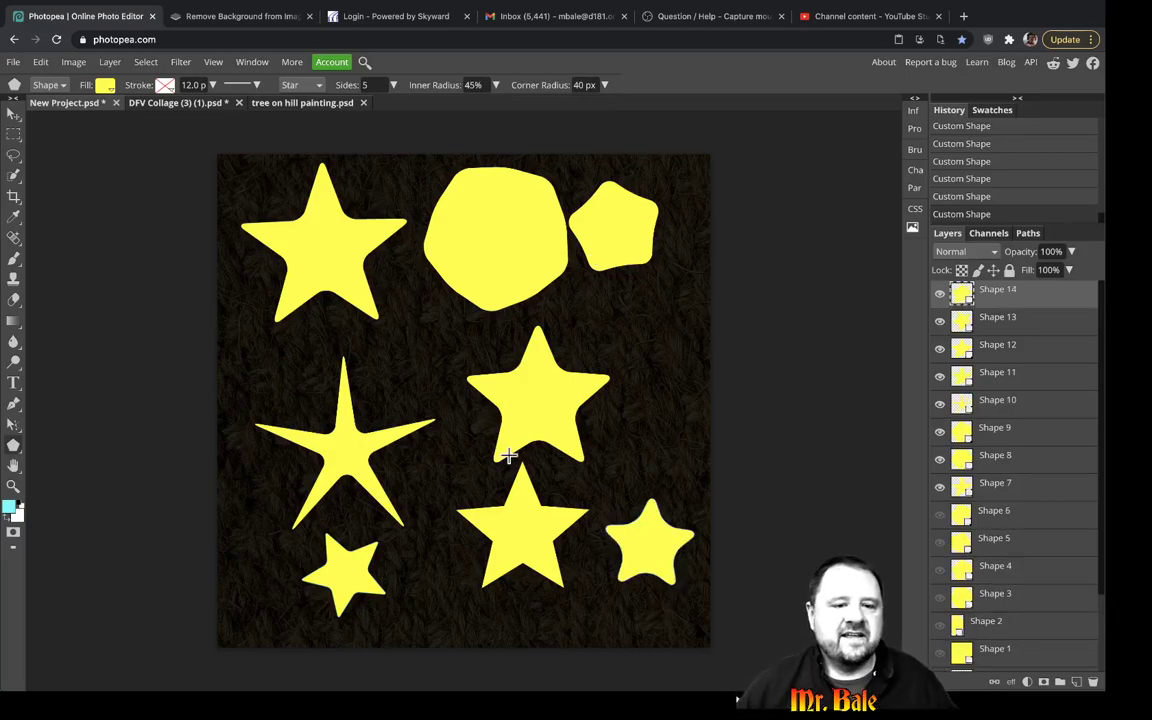
Undo all the drawn stars, back to the hidden Shape 6 layer.
key("ctrl+z")
key("ctrl+z")
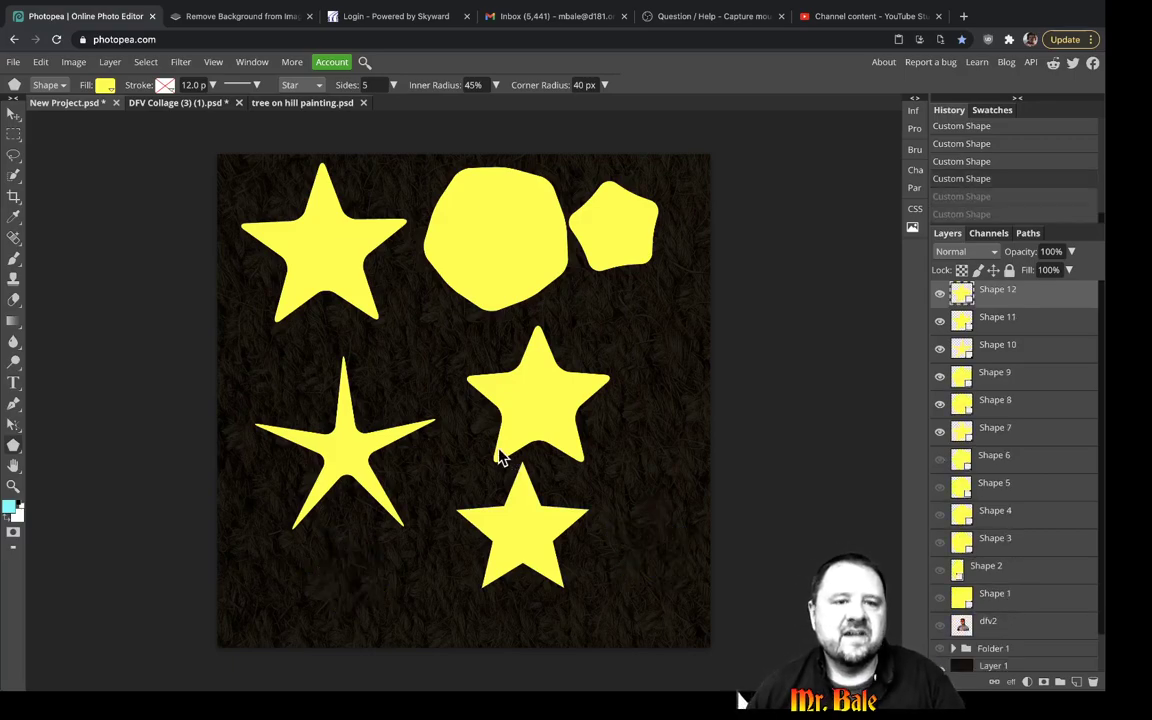
key("ctrl+z")
key("ctrl+z")
key("ctrl+z")
key("ctrl+z")
key("ctrl+z")
key("ctrl+z")
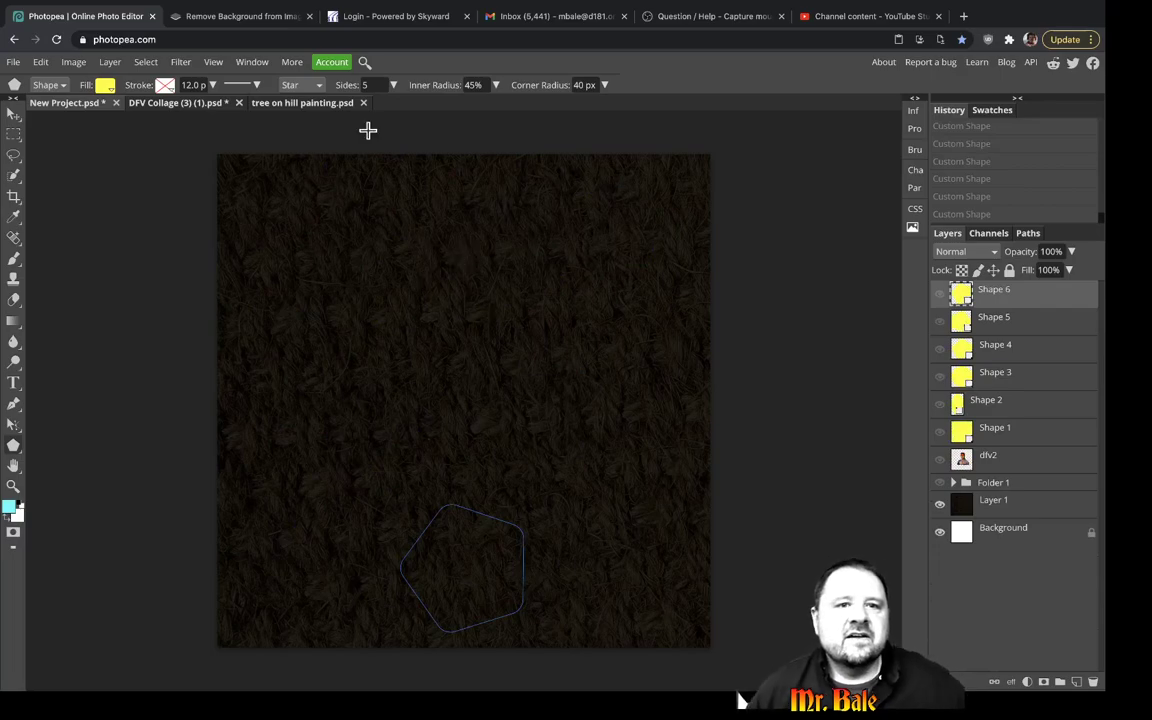
Consult the DFV Collage document, return to New Project.psd and show the dfv2 layer.
left_click(165, 104)
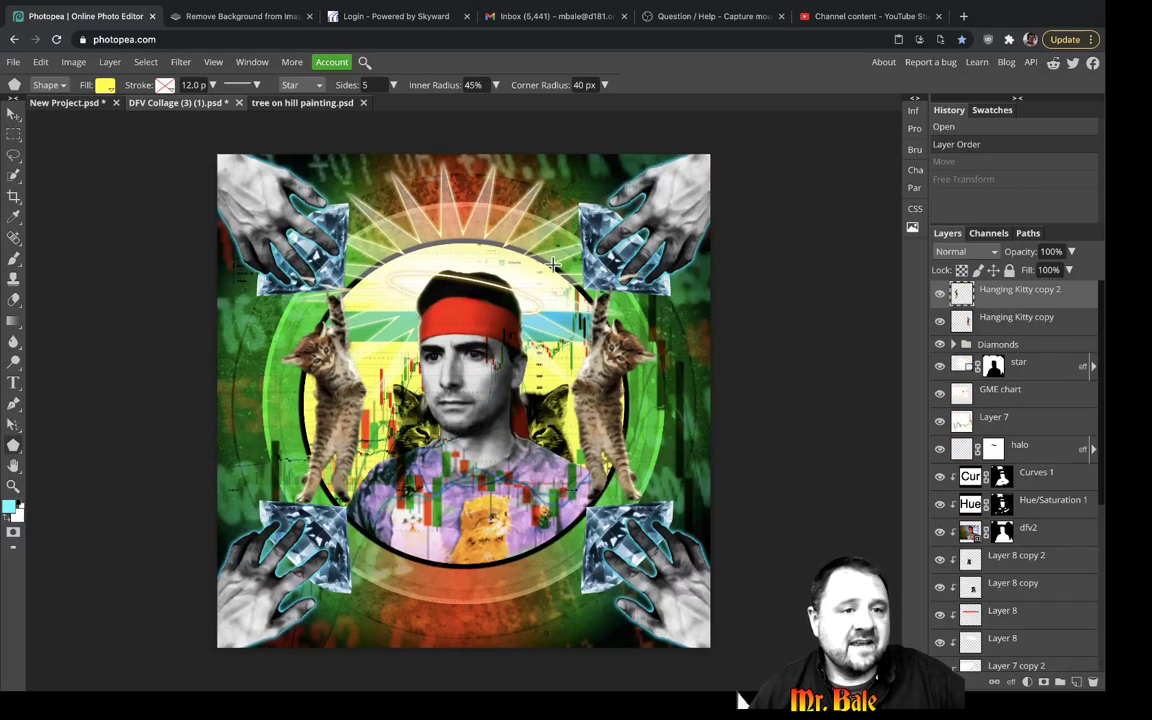
left_click(92, 107)
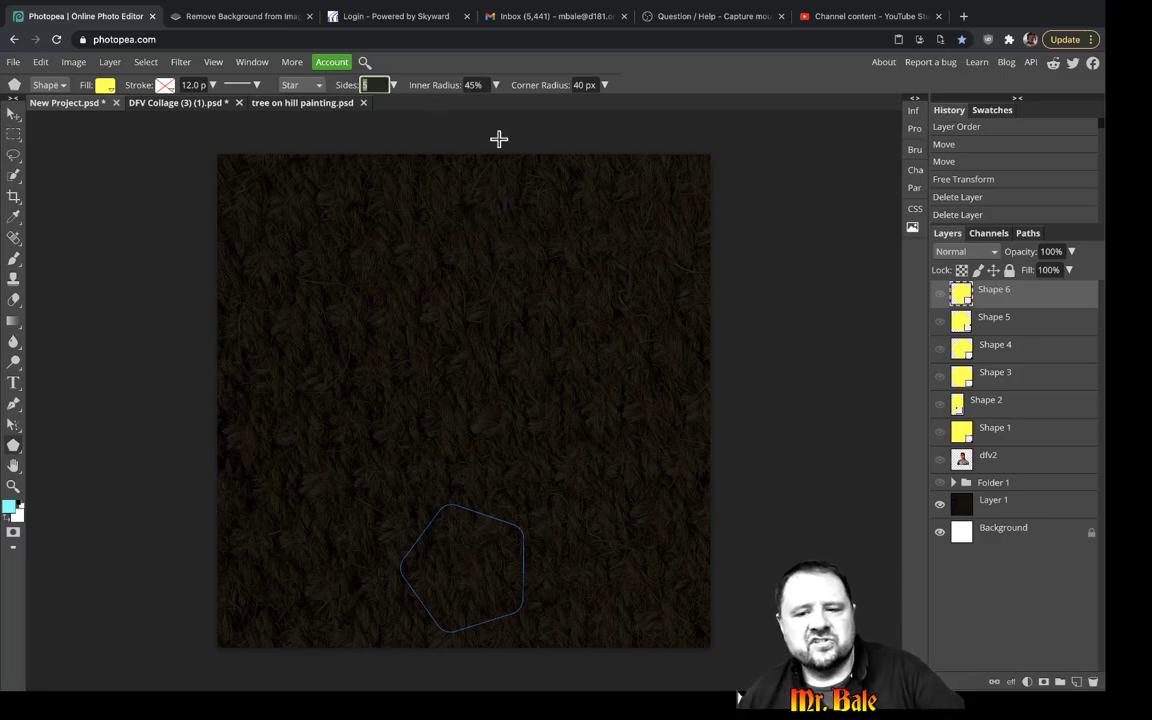
left_click(941, 461)
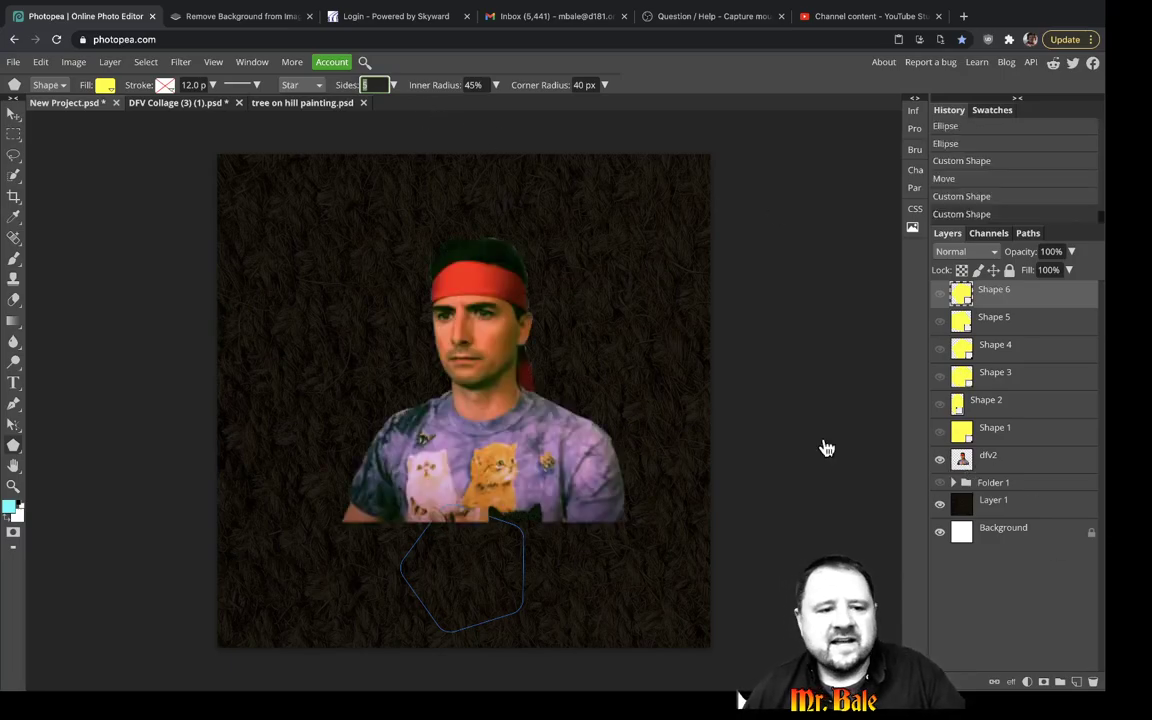
Set the star to 22 sides and draw a large yellow starburst over the man's head.
left_click(393, 84)
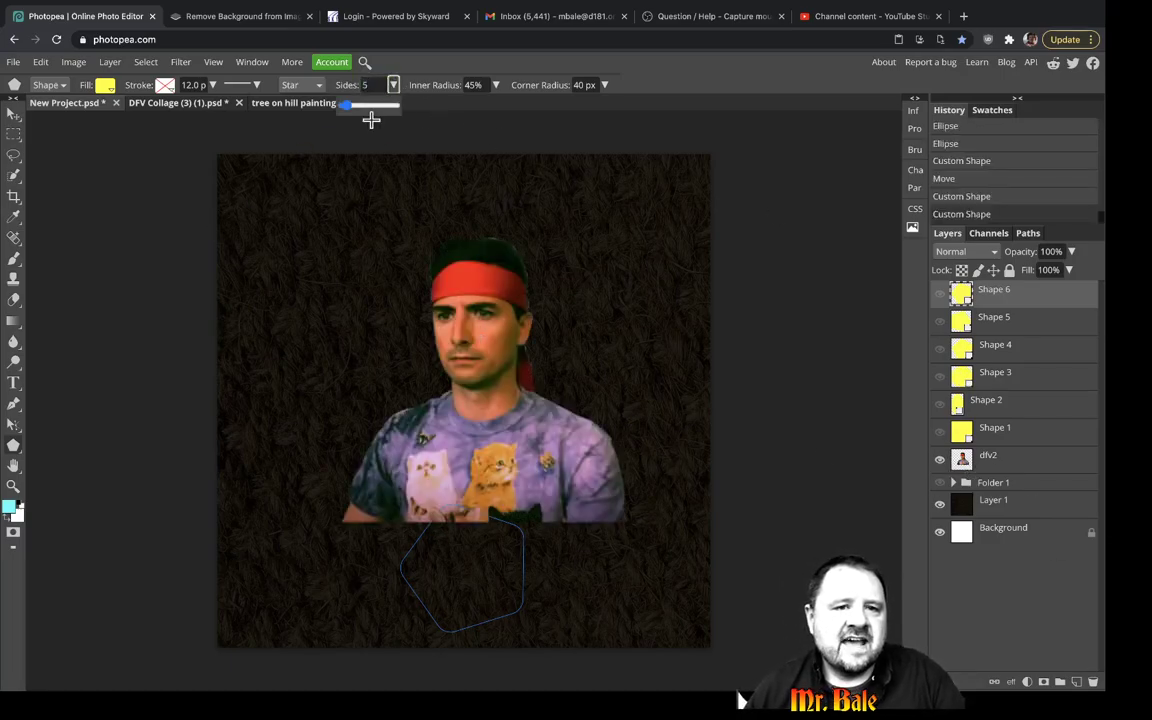
left_click_drag(378, 117, 381, 114)
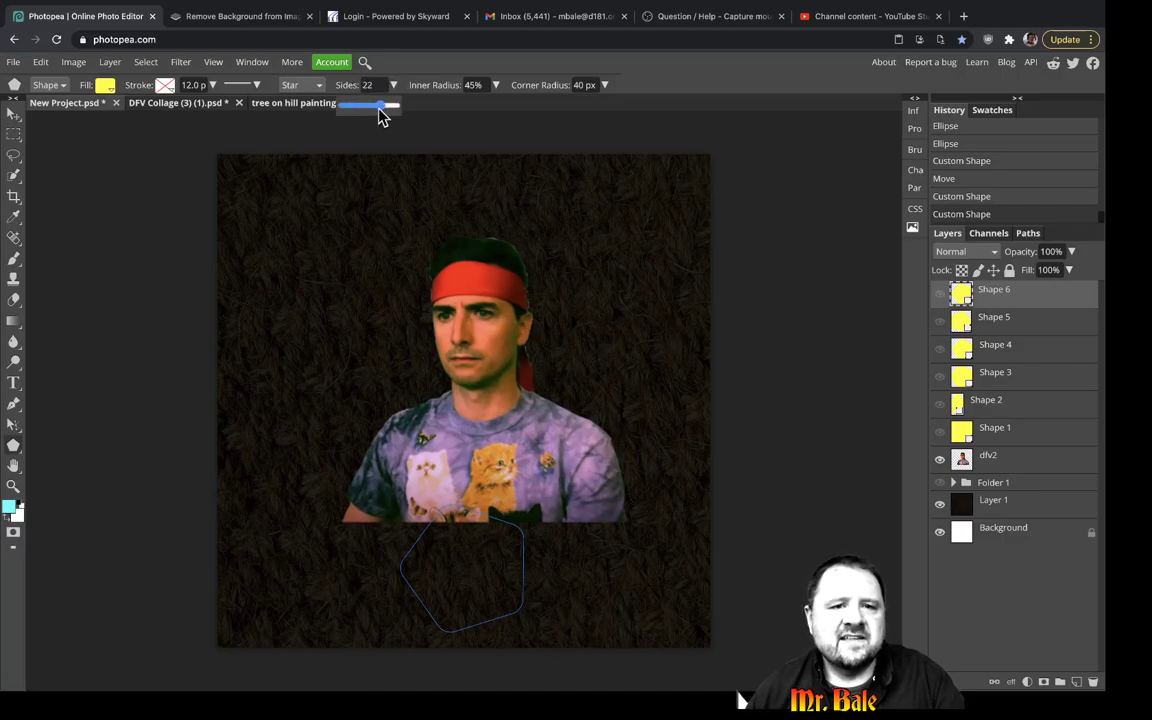
mouse_move(340, 225)
left_mouse_down()
mouse_move(579, 327)
mouse_move(536, 306)
left_mouse_up()
Place the starburst layer directly beneath dfv2 and center the starburst behind the man's head.
left_click(13, 113)
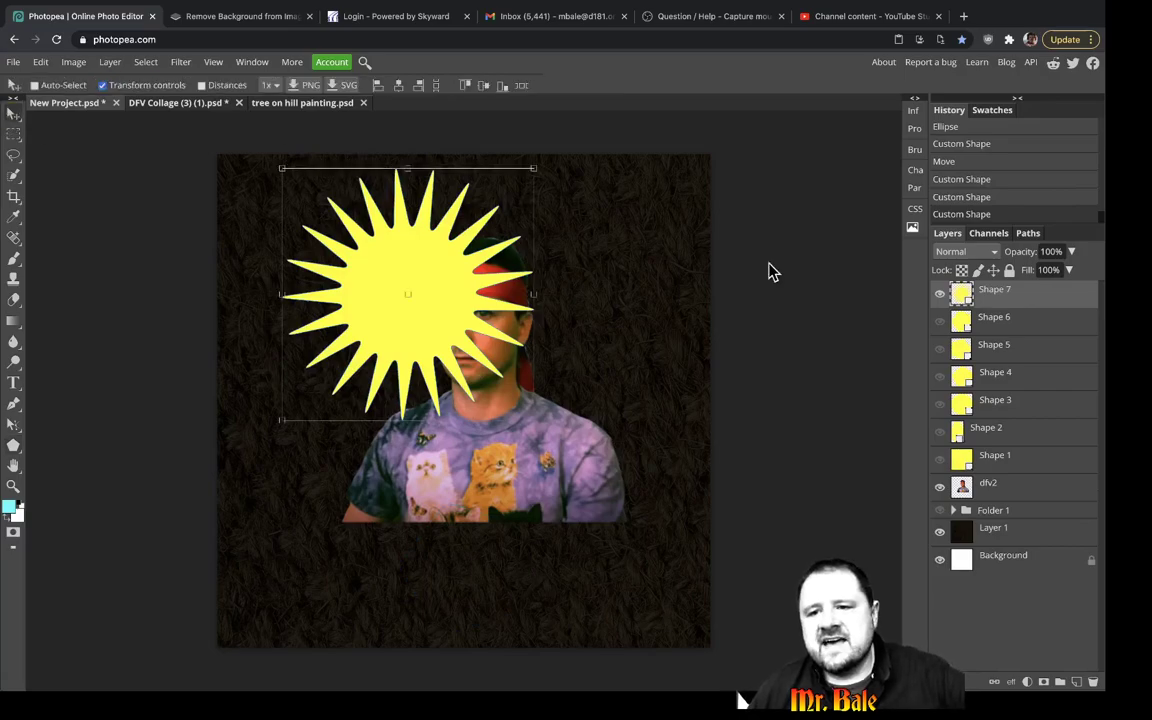
left_click_drag(1021, 290, 1013, 495)
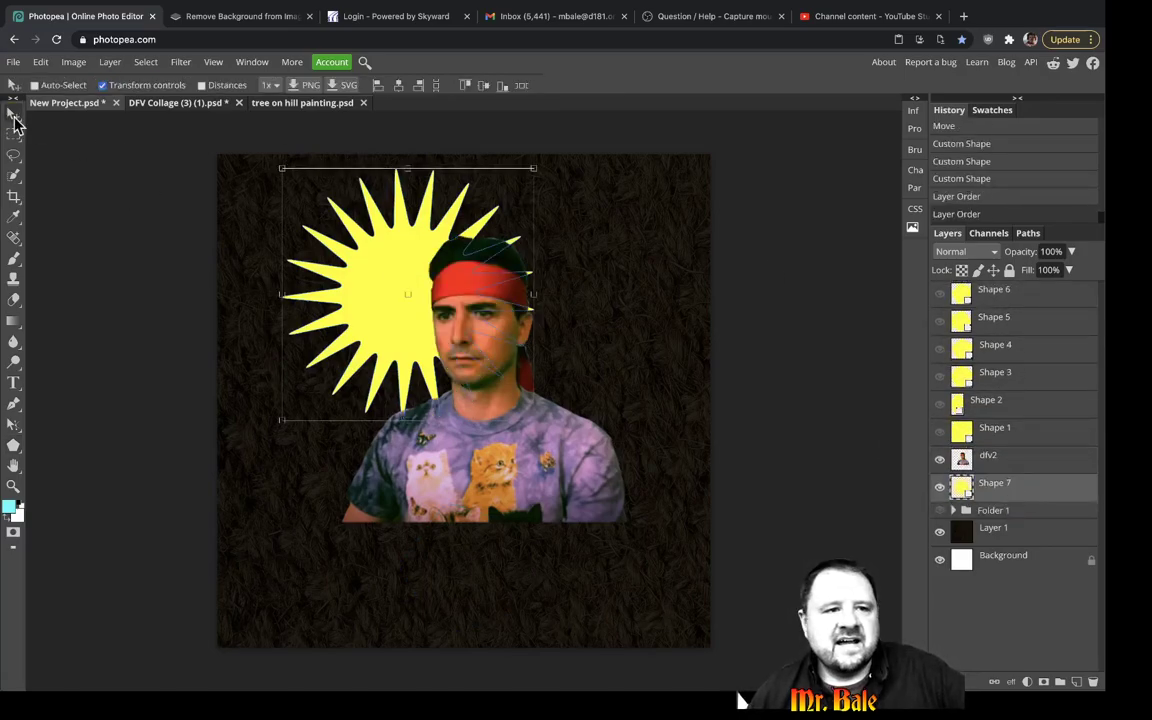
left_click_drag(420, 248, 475, 252)
left_click(995, 558)
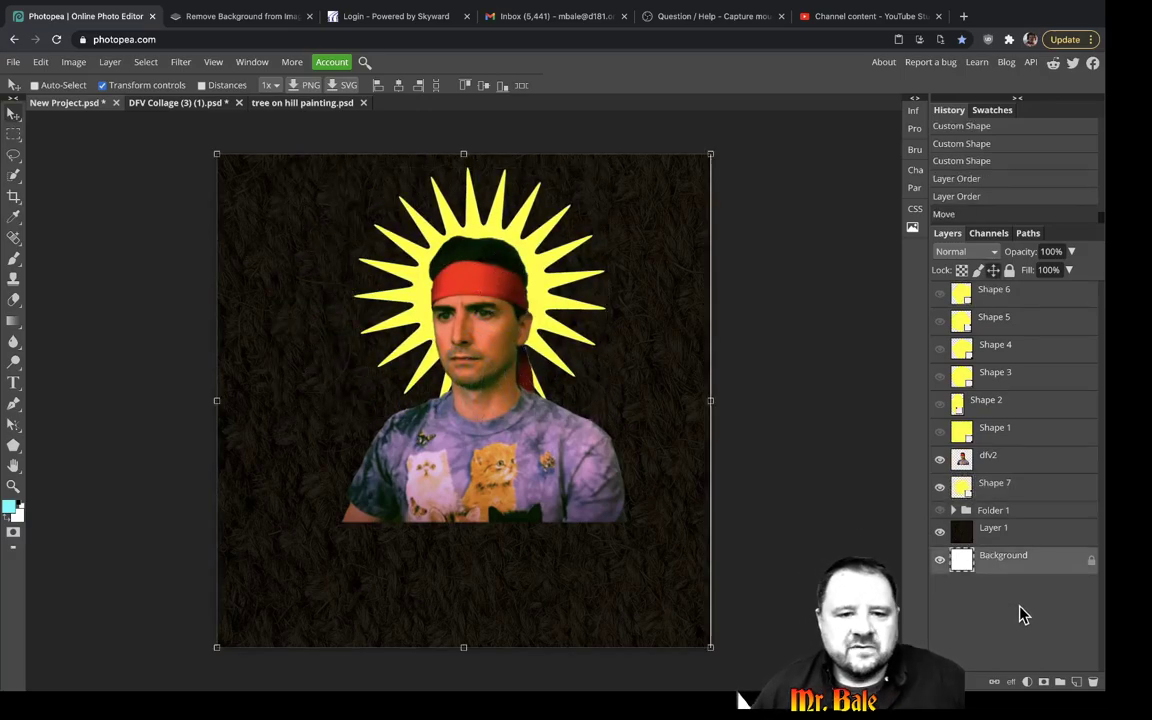
left_click(995, 486)
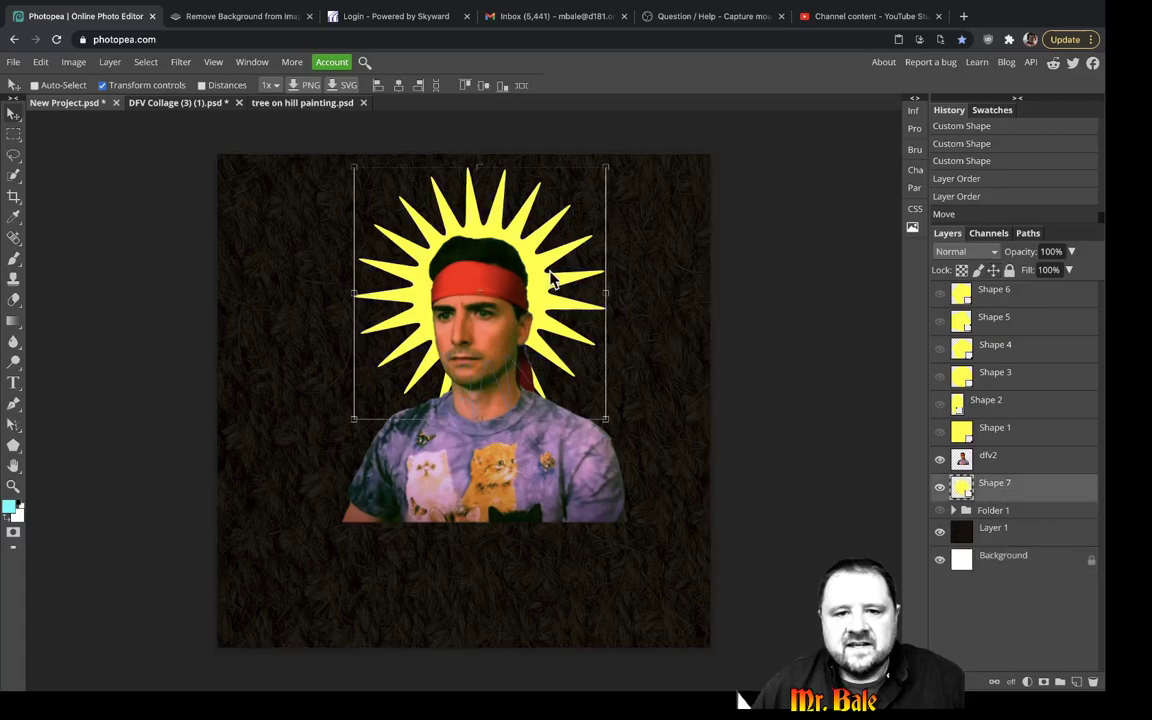
left_click_drag(528, 255, 536, 272)
left_click_drag(530, 262, 525, 257)
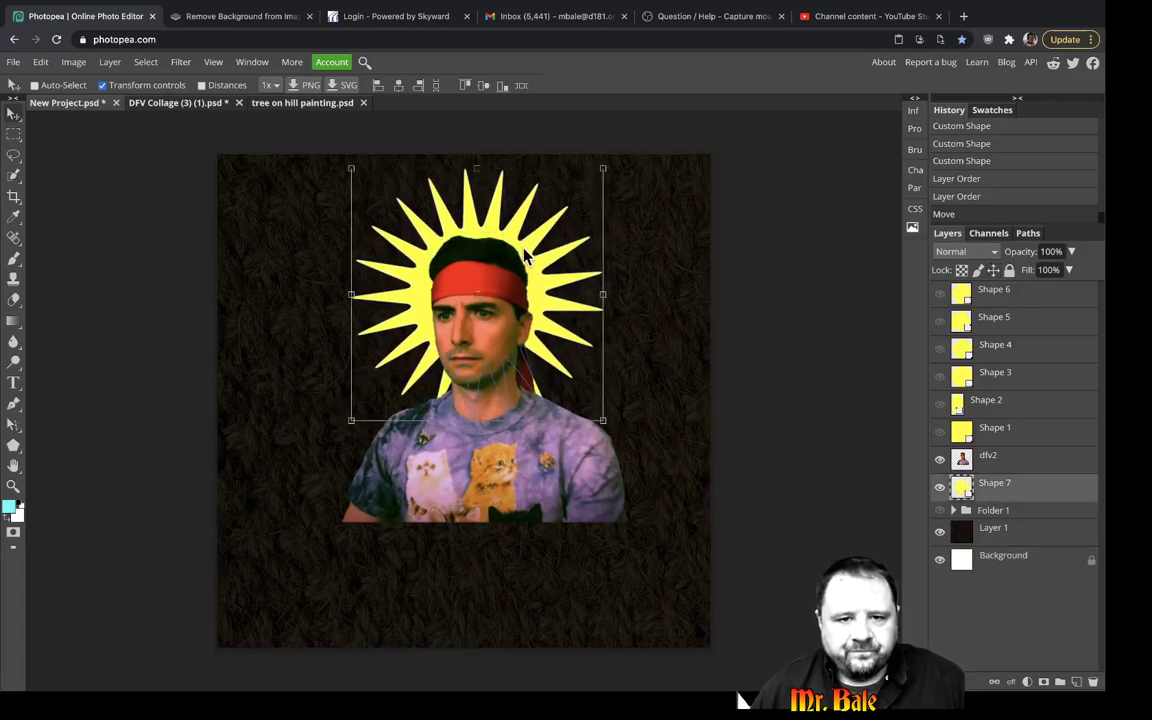
Compare the starburst with the star in the DFV Collage document and return to New Project.psd.
left_click(19, 440)
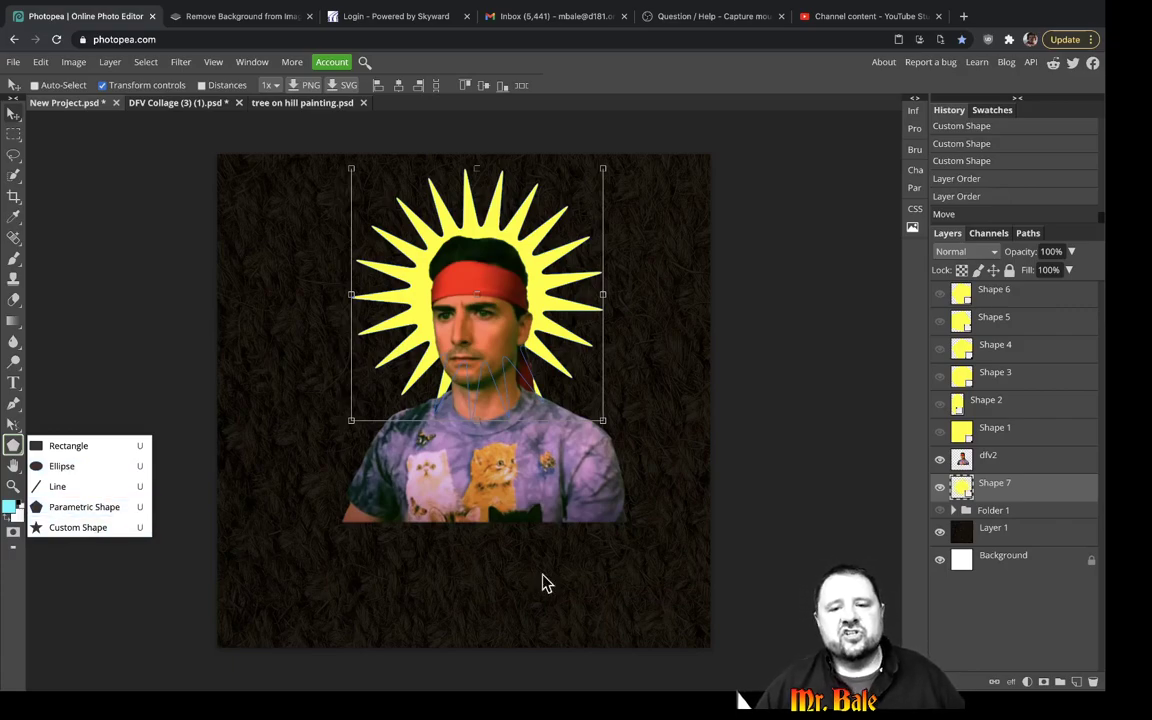
left_click(188, 104)
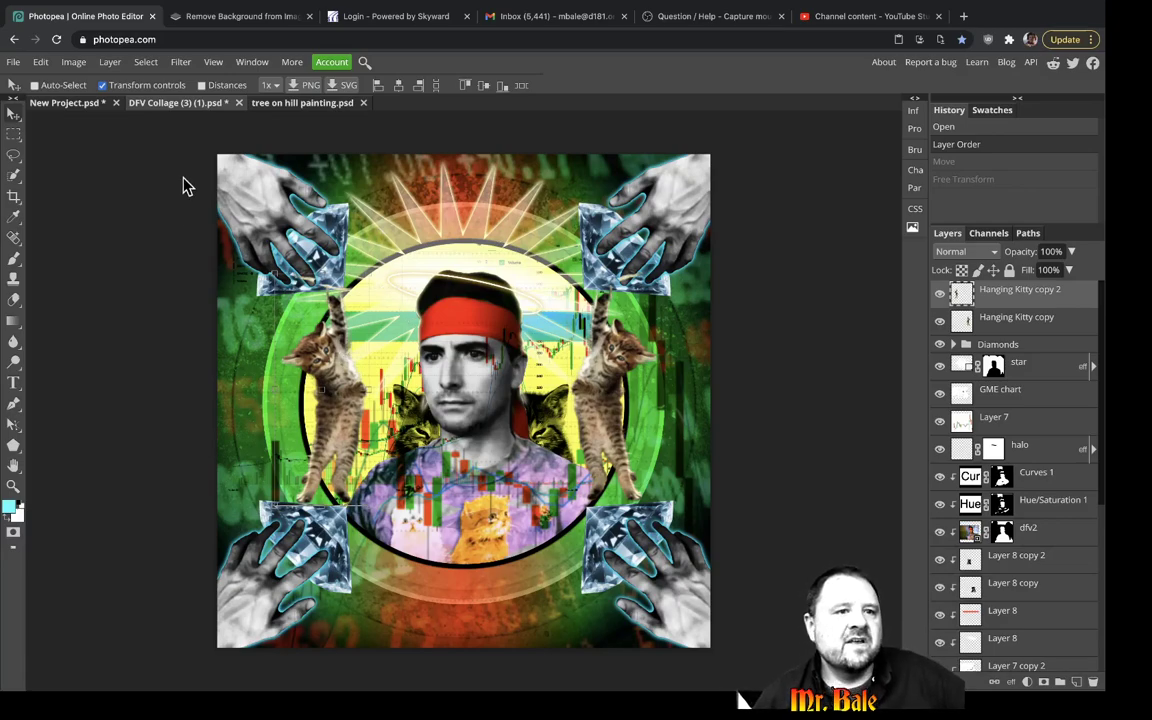
left_click(43, 104)
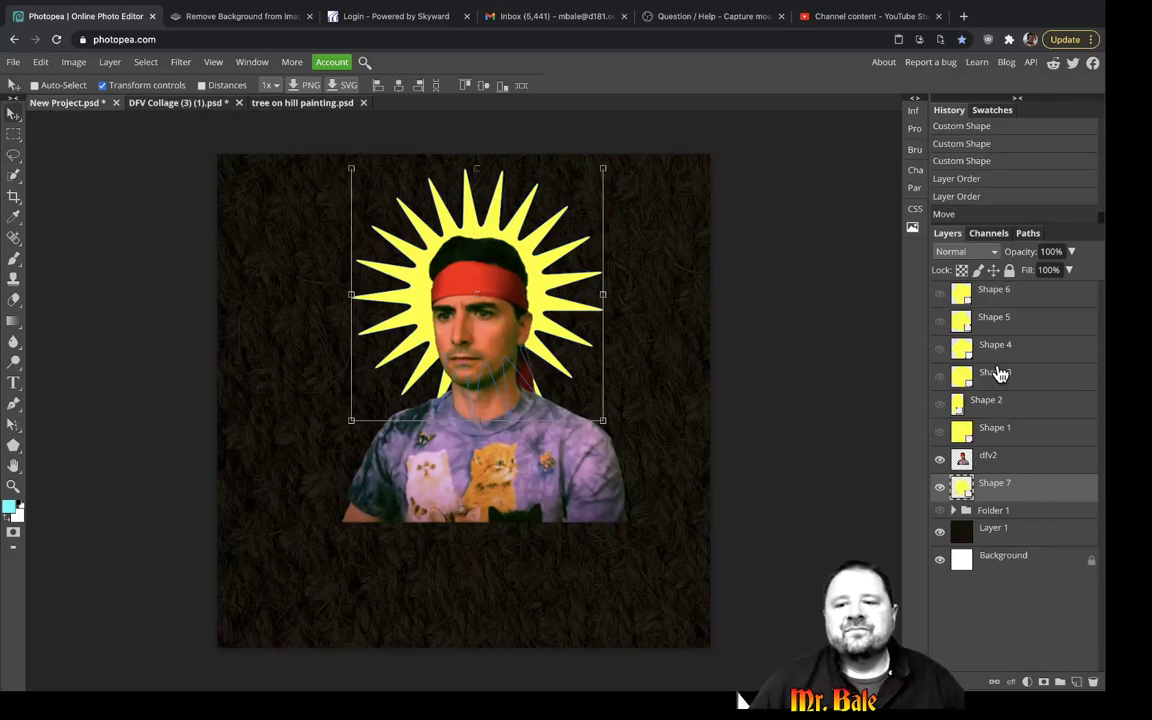
Hide the starburst layer and show it again to compare the image with and without it.
left_click(985, 561)
left_click(939, 488)
left_click(939, 488)
Try the Color Burn, Multiply, Color Dodge and Pin Light blend modes on the starburst layer.
left_click(985, 490)
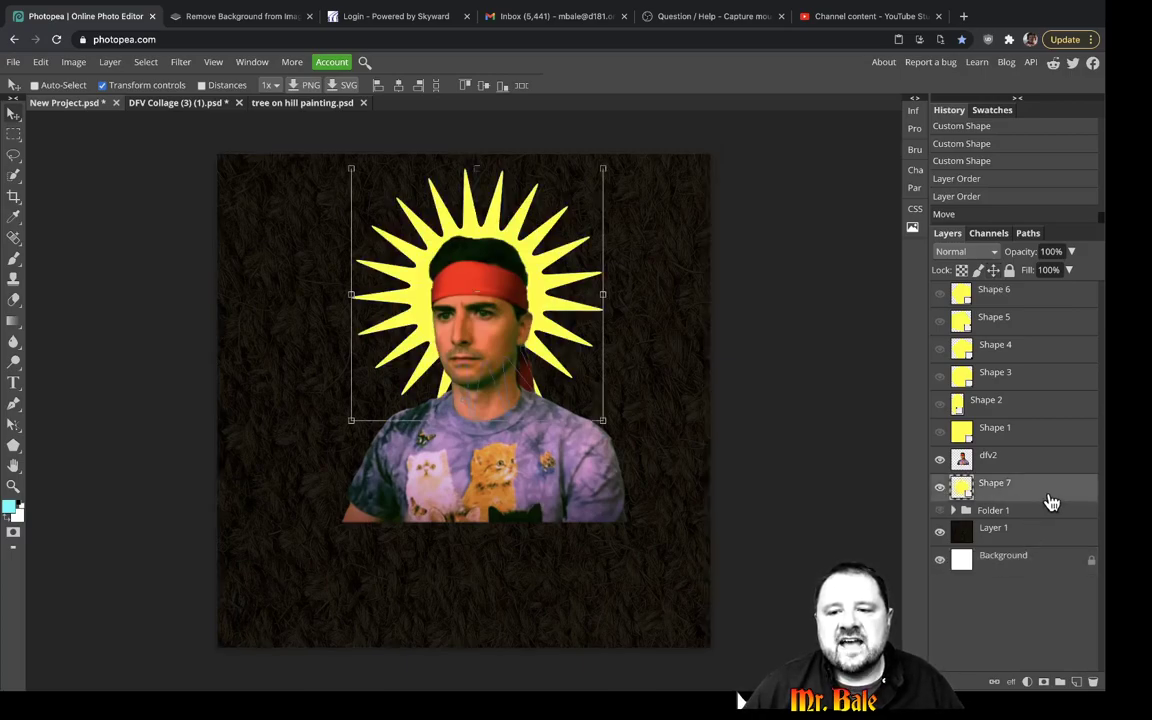
left_click(980, 252)
left_click(962, 310)
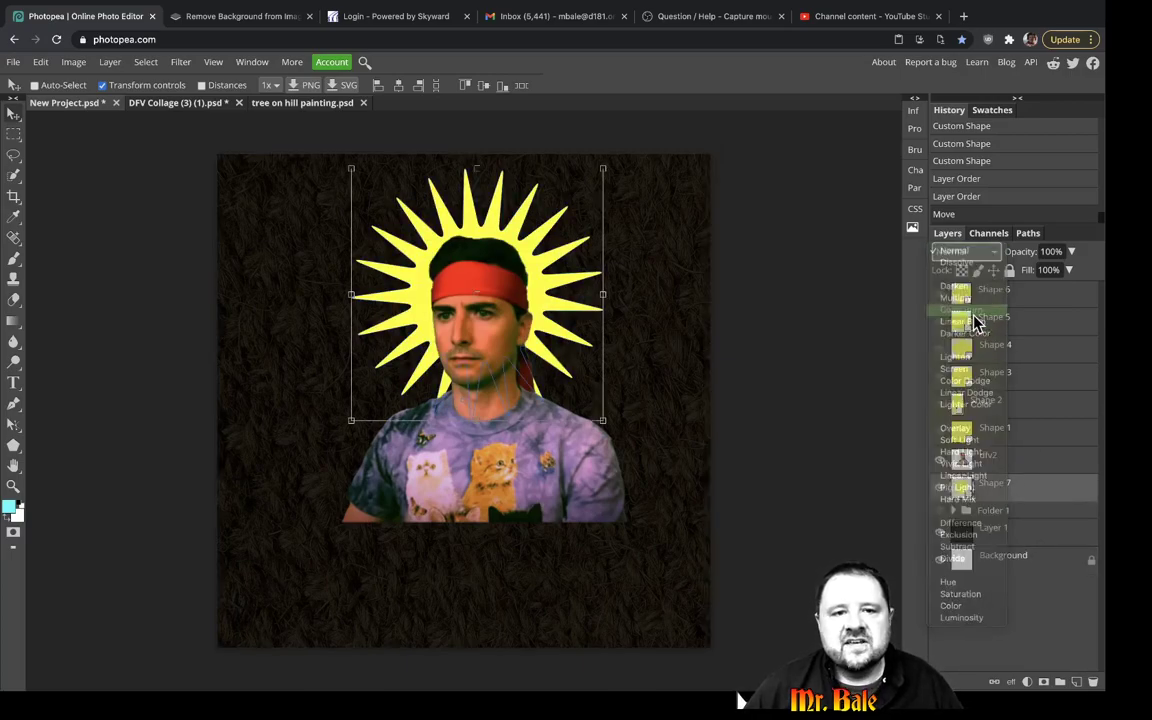
left_click(965, 252)
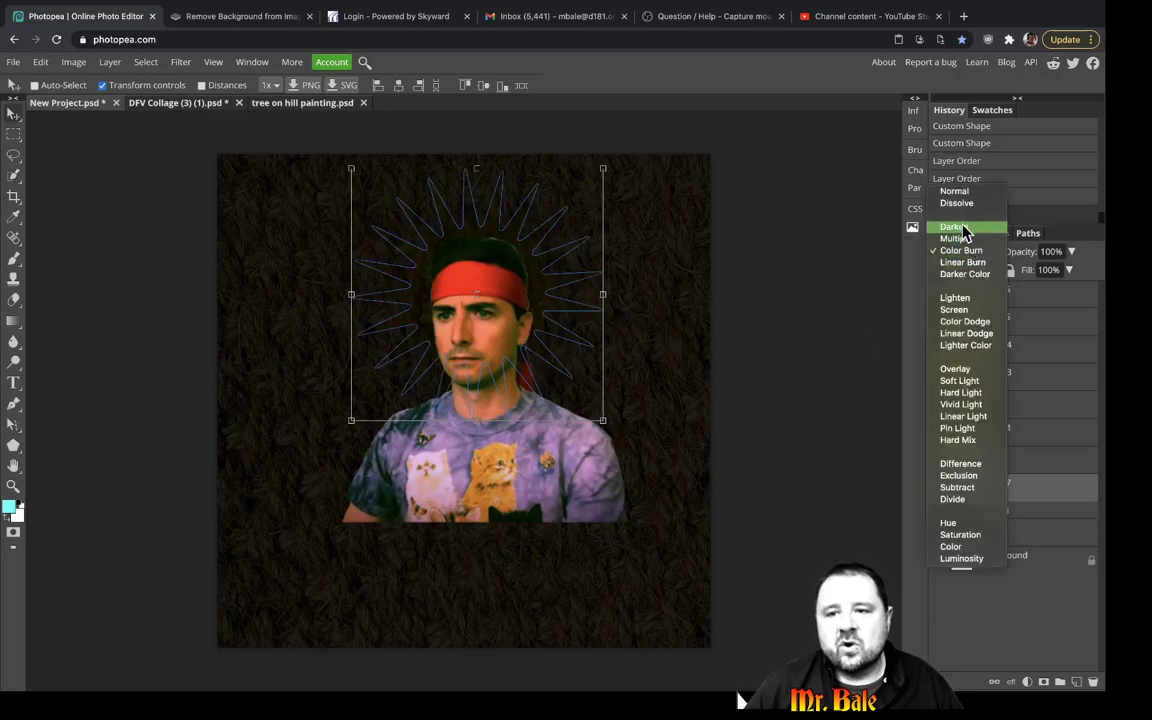
left_click(955, 238)
left_click(960, 251)
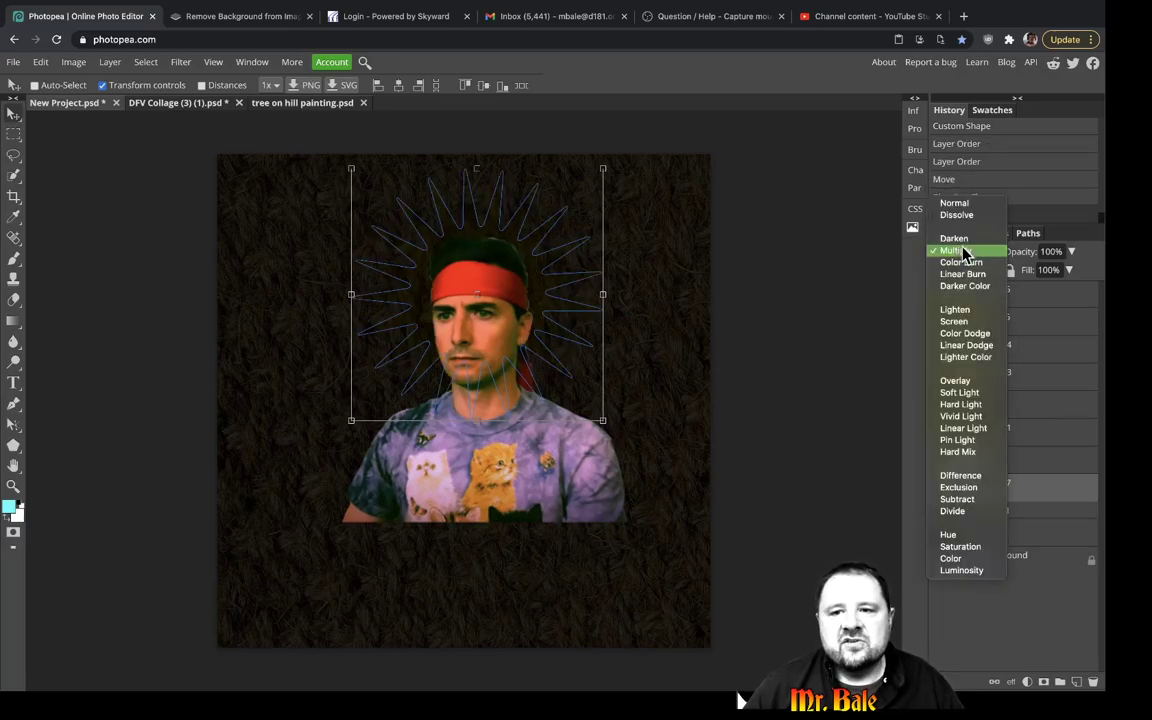
left_click(957, 336)
left_click(962, 253)
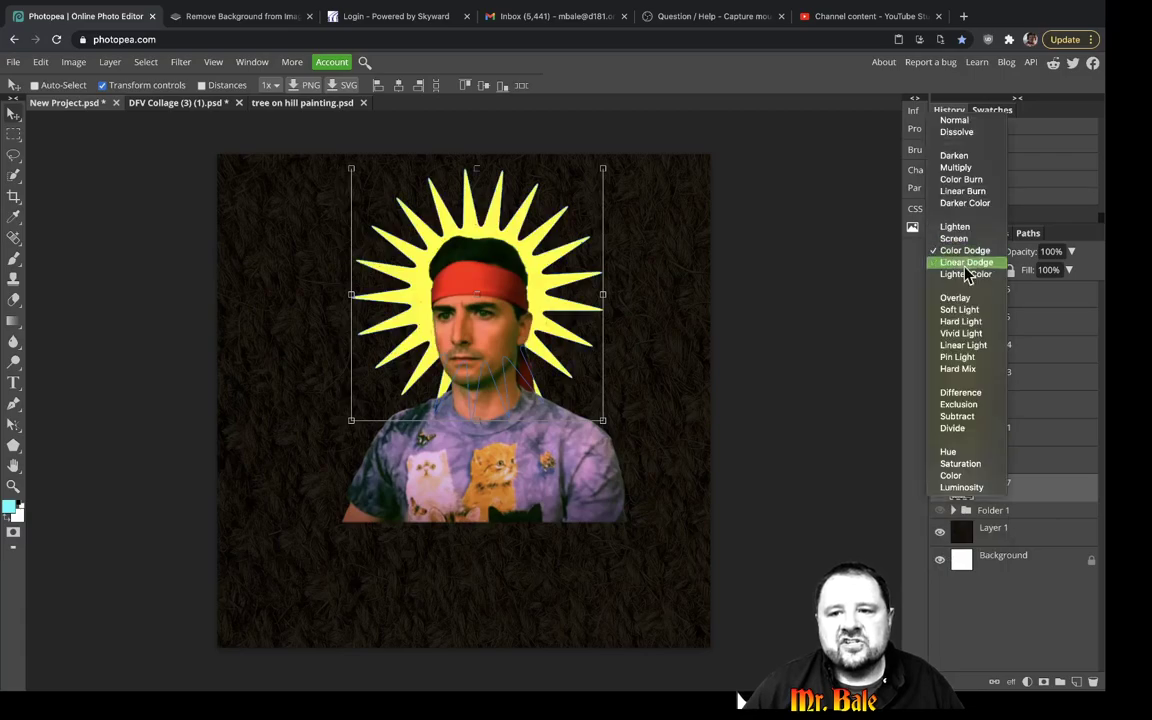
left_click(981, 359)
Set the starburst layer's blend mode to Difference.
left_click(975, 255)
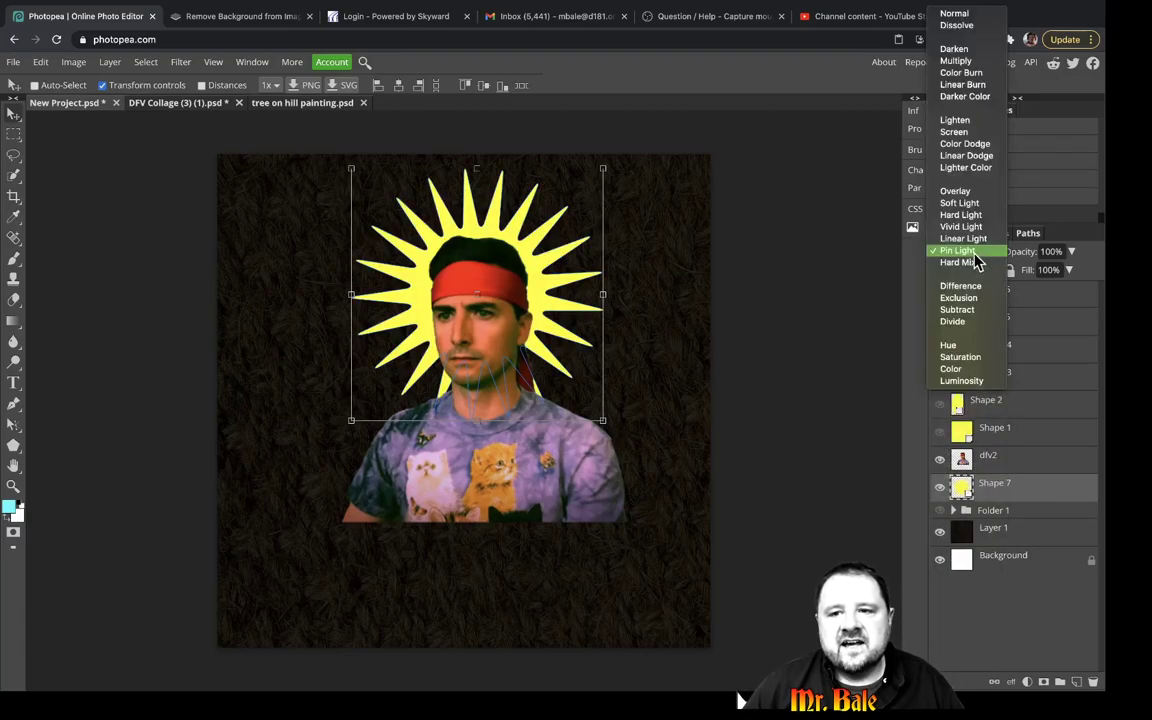
left_click(973, 287)
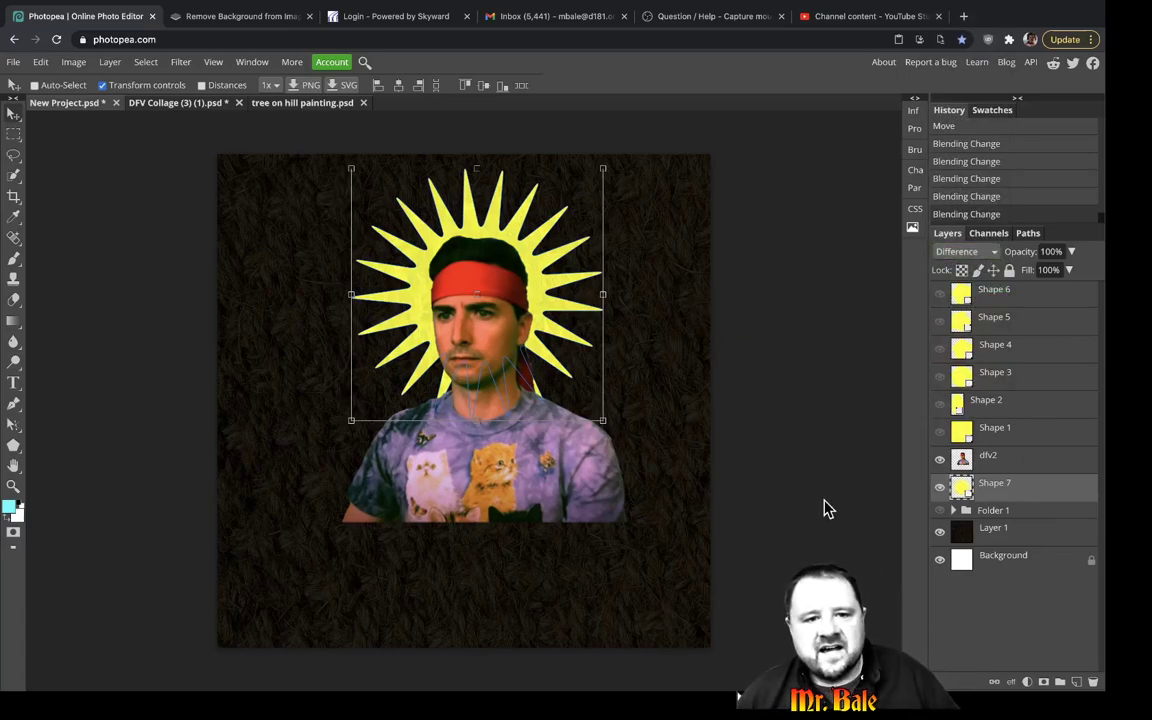
Recolor the starburst shape to a darker yellow.
key("z")
left_click(447, 274)
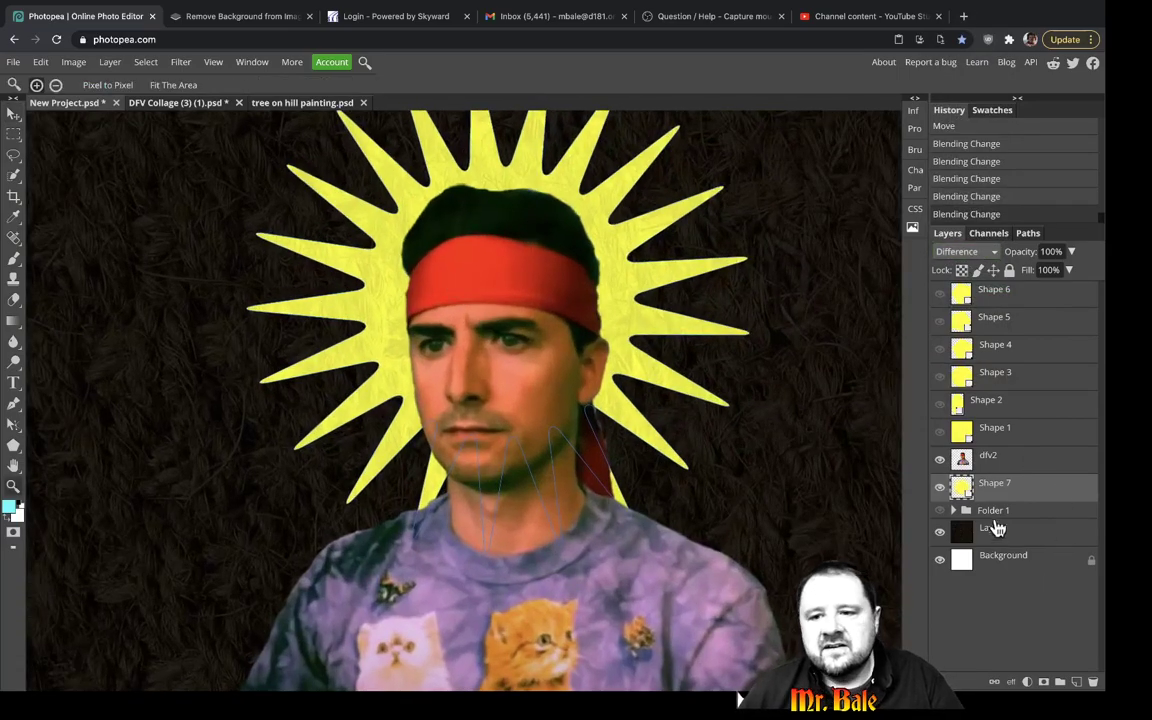
double_click(960, 487)
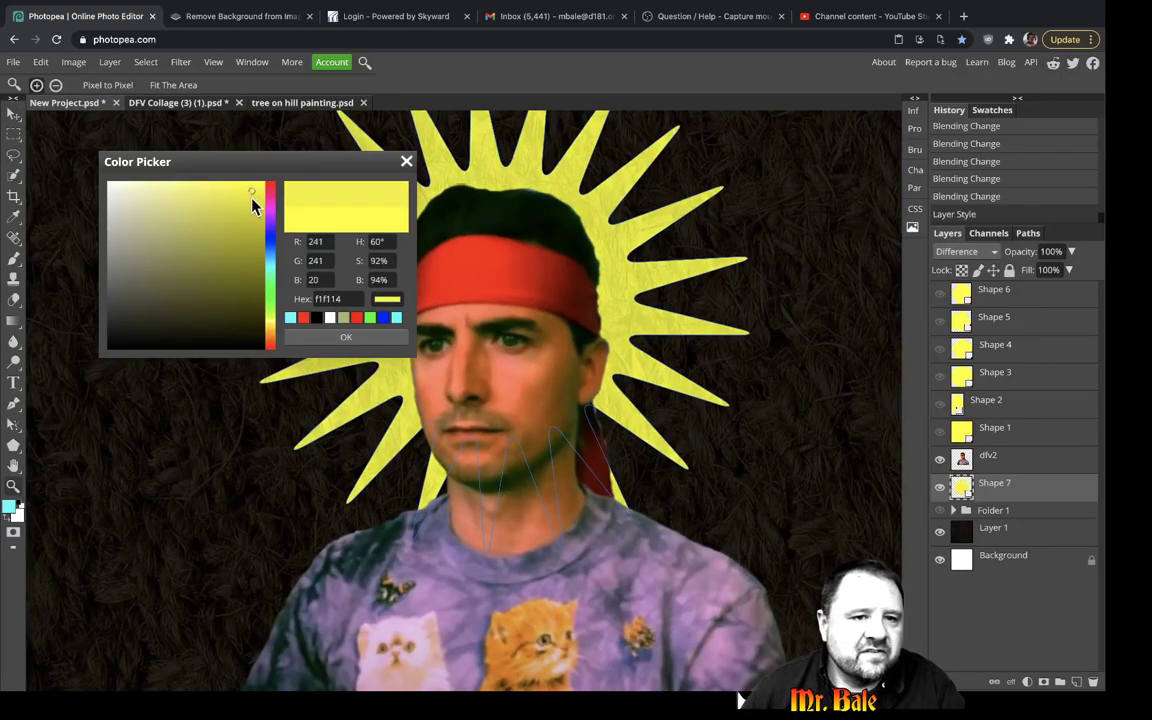
left_click(348, 337)
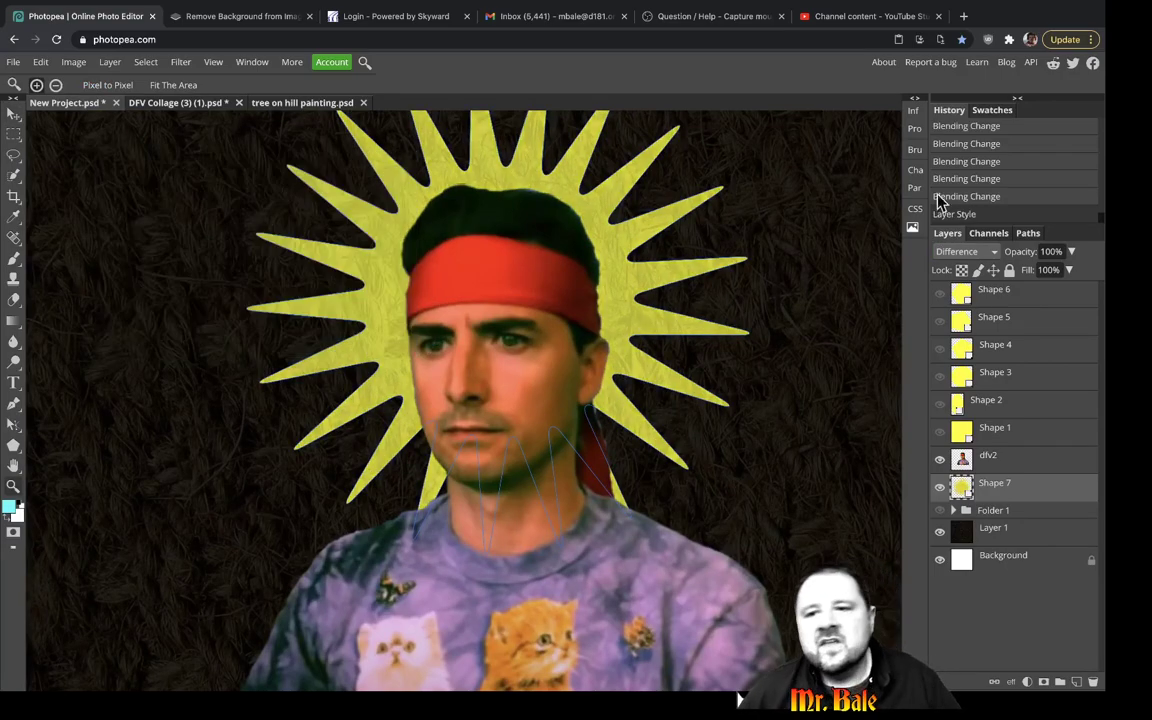
Try the Exclusion, Subtract and Divide blend modes on the starburst layer.
left_click(965, 251)
left_click(966, 262)
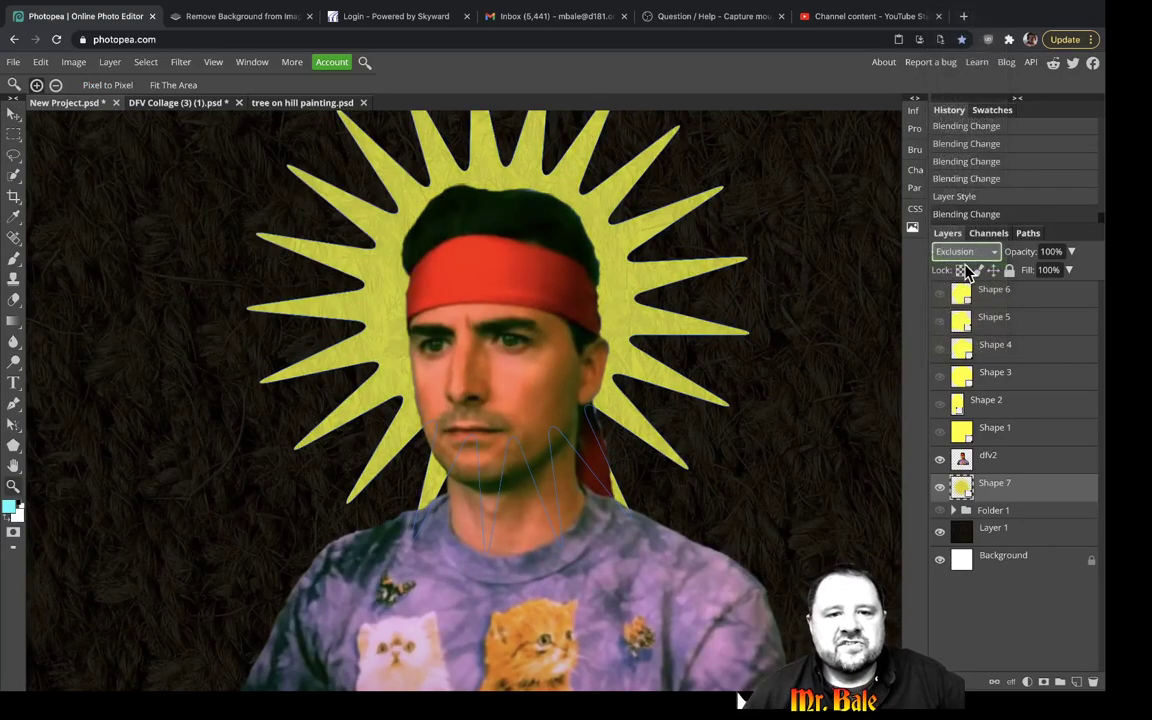
left_click(966, 251)
left_click(968, 270)
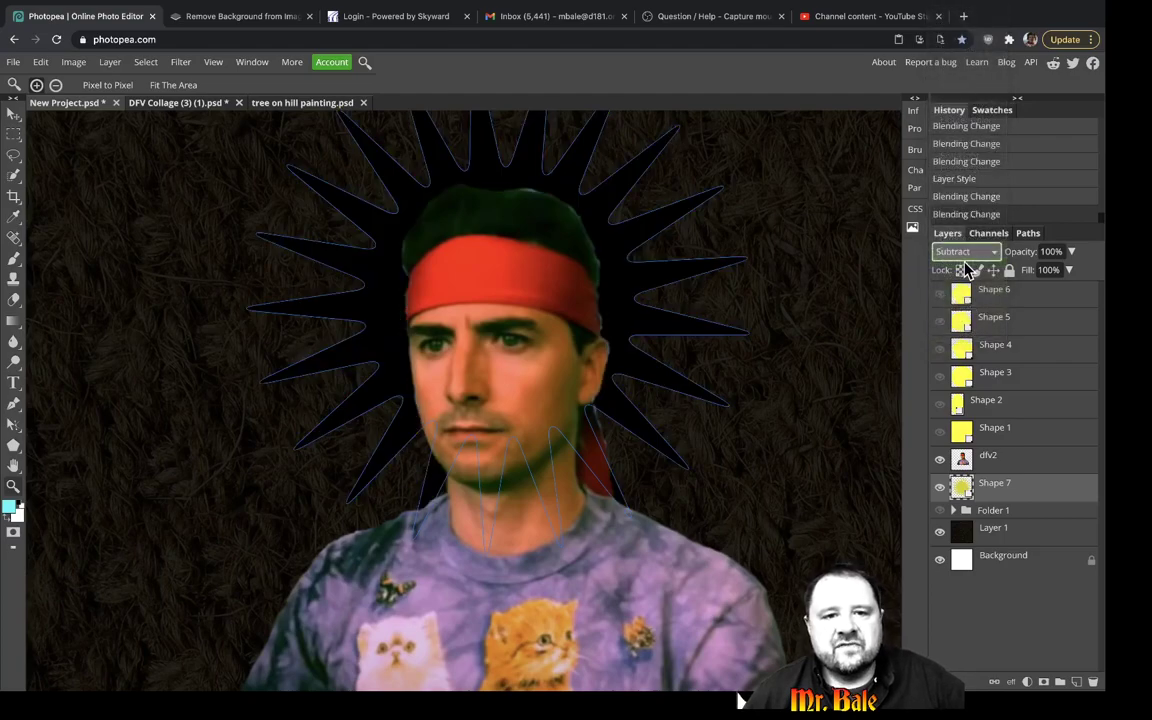
left_click(967, 253)
left_click(975, 270)
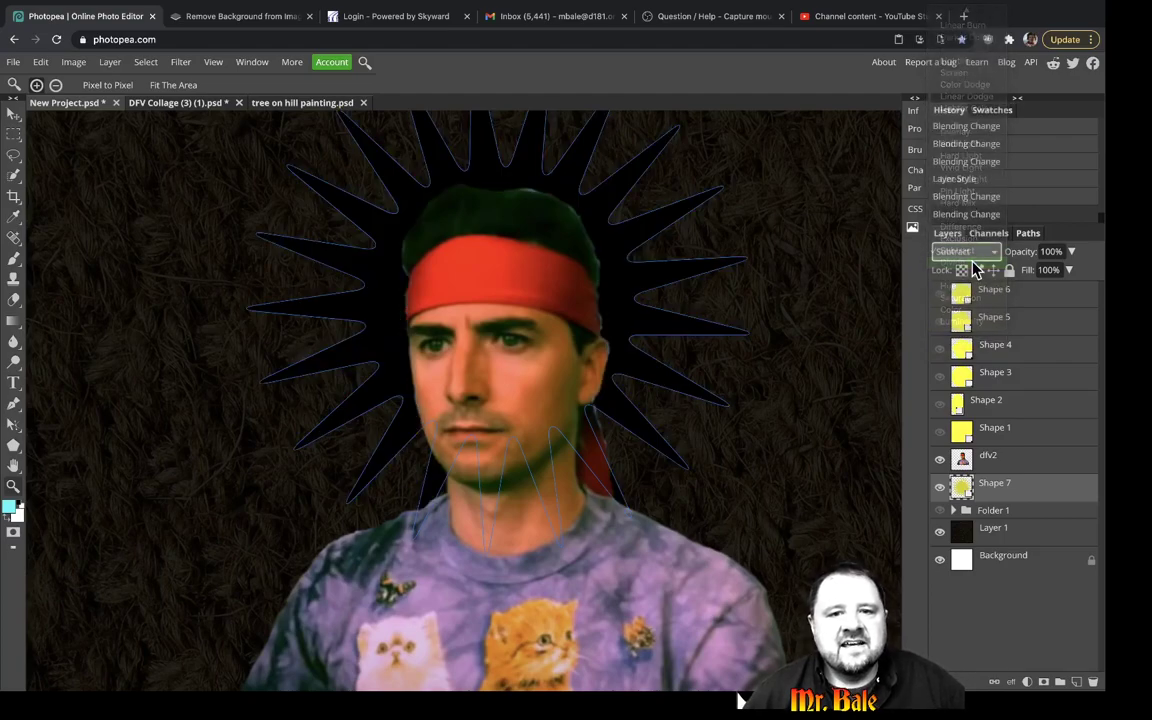
left_click(993, 533)
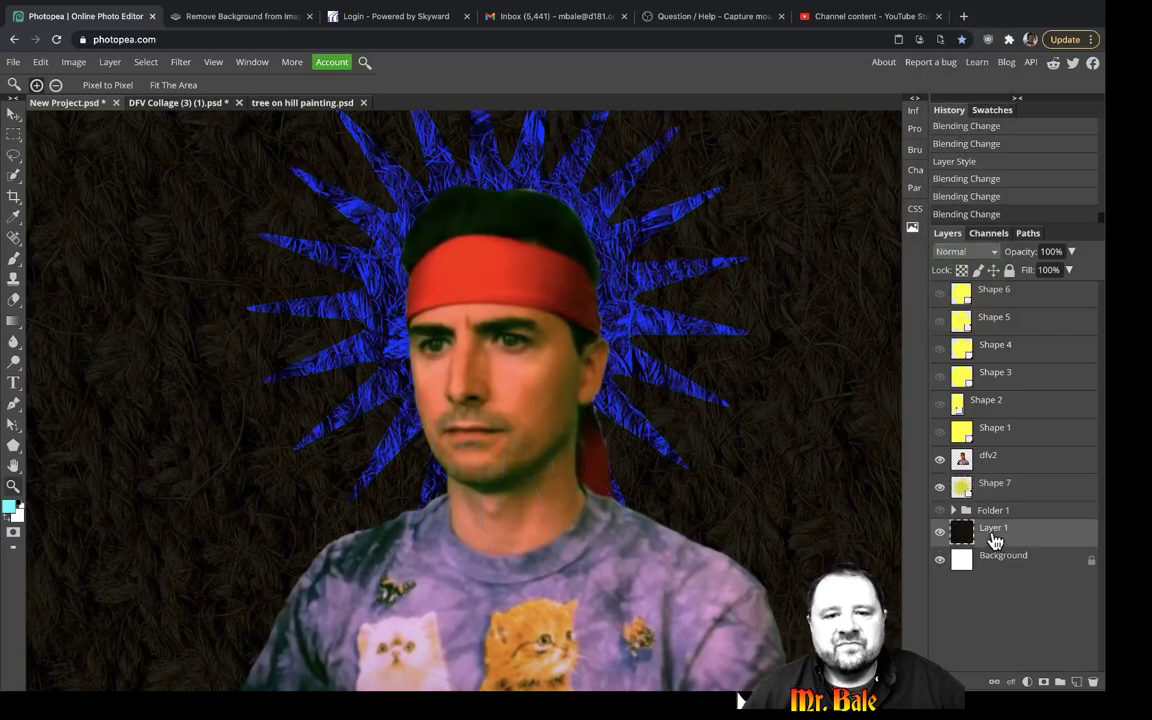
left_click(966, 253)
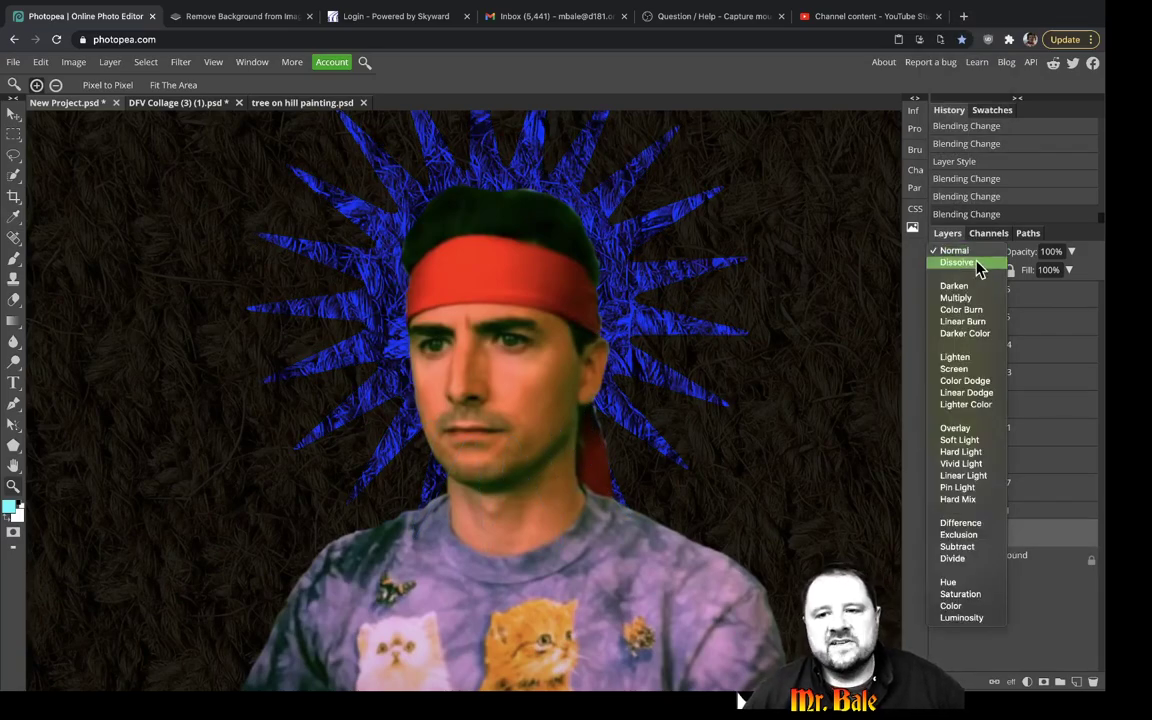
key("Escape")
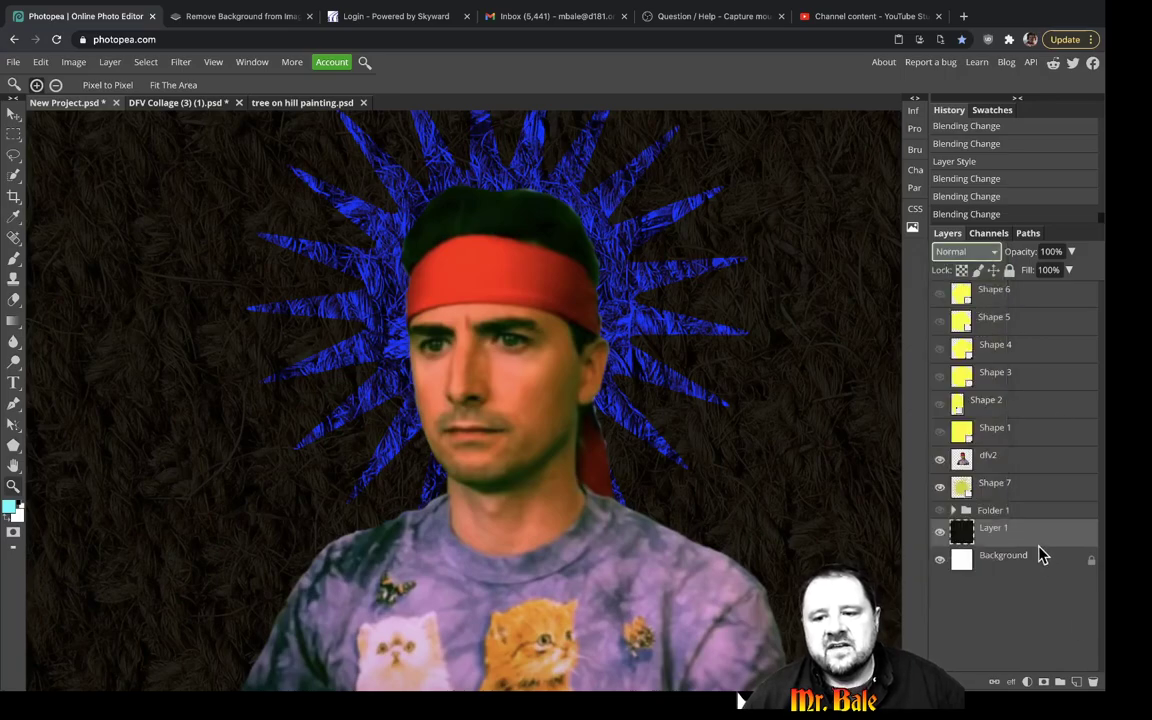
Set the blend mode of the starburst layer, Shape 7, to Lighter Color.
left_click(958, 487)
left_click(965, 252)
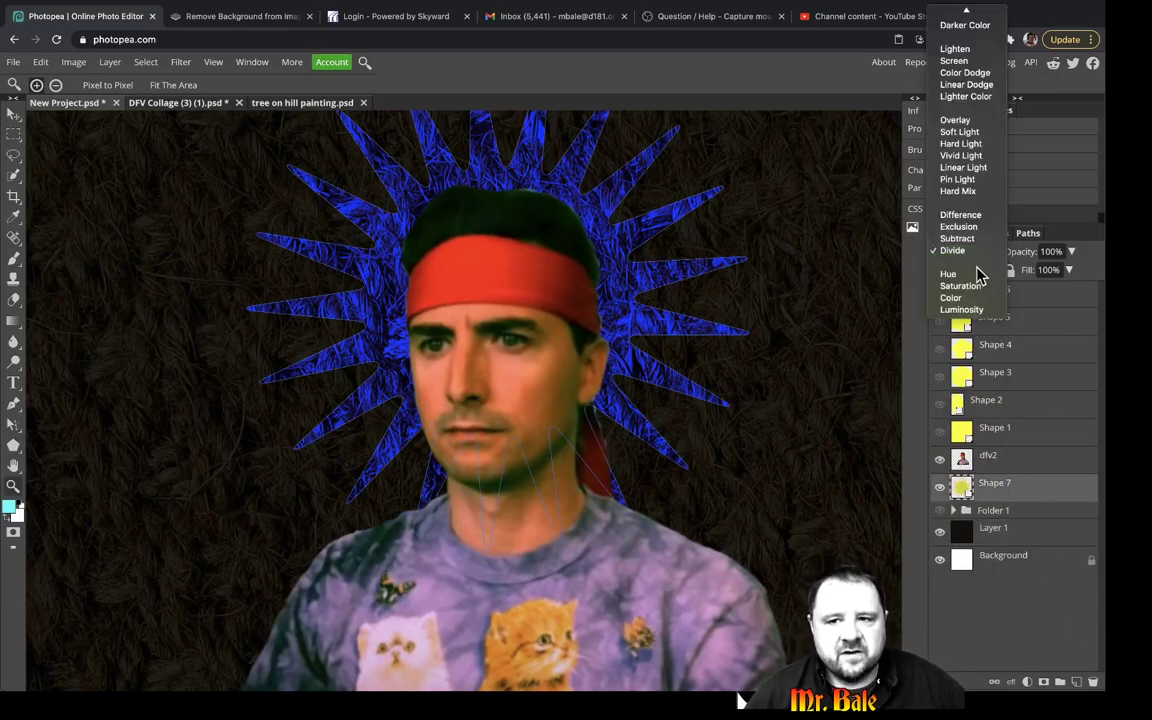
left_click(966, 97)
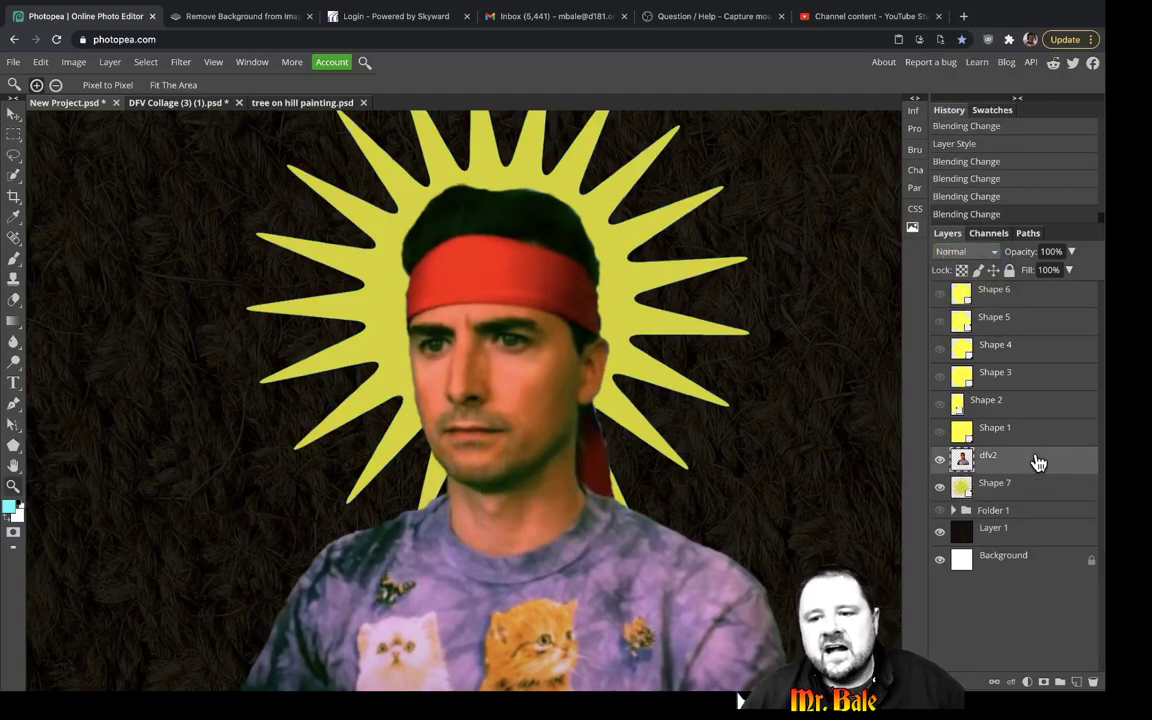
left_click(1048, 499)
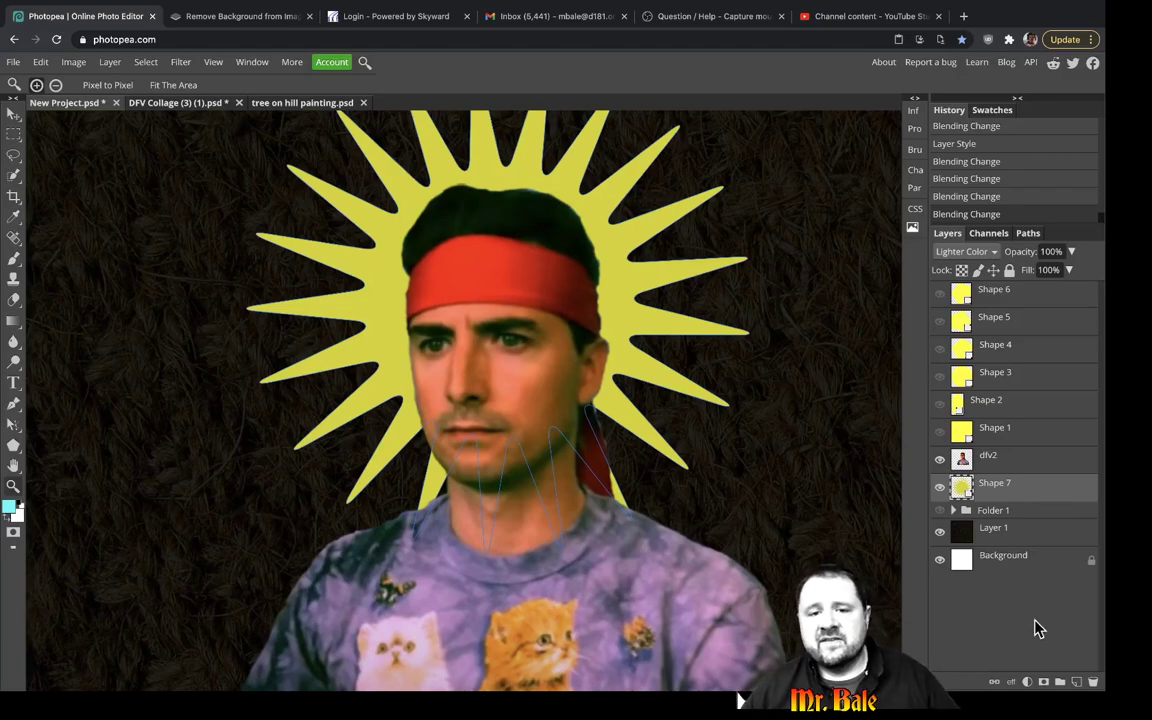
Try an outer glow on the starburst layer and reduce its size to 0 px.
double_click(1037, 490)
left_click_drag(735, 66, 805, 143)
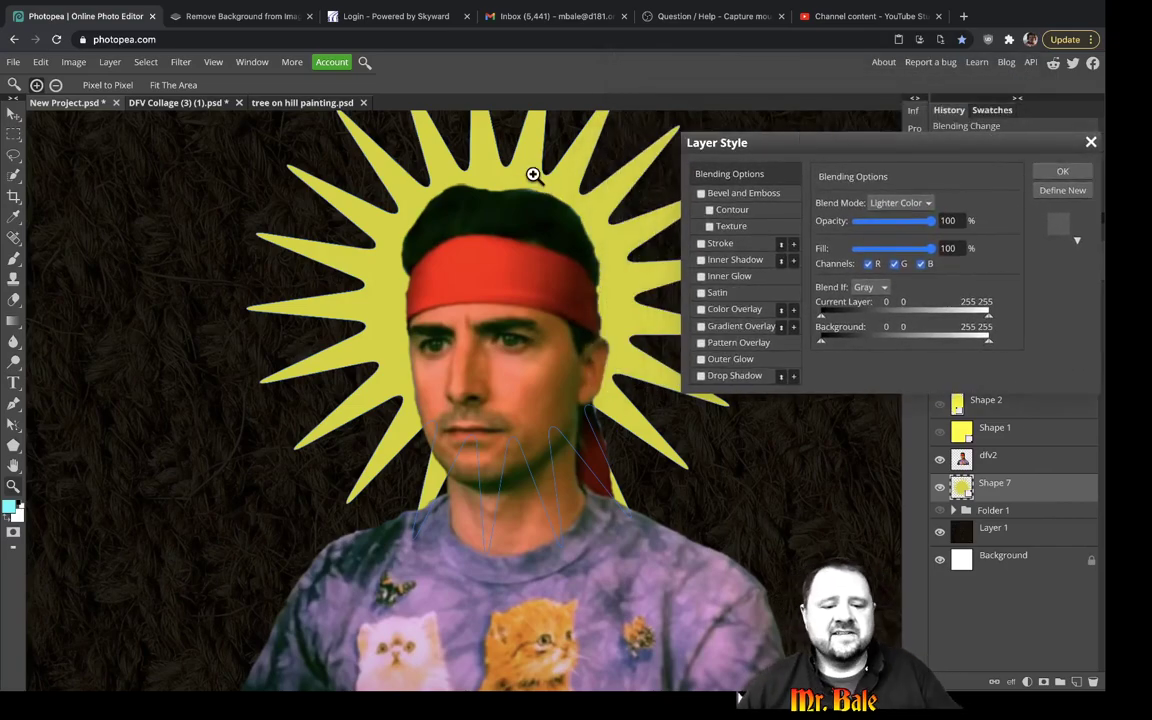
left_click_drag(507, 154, 383, 244)
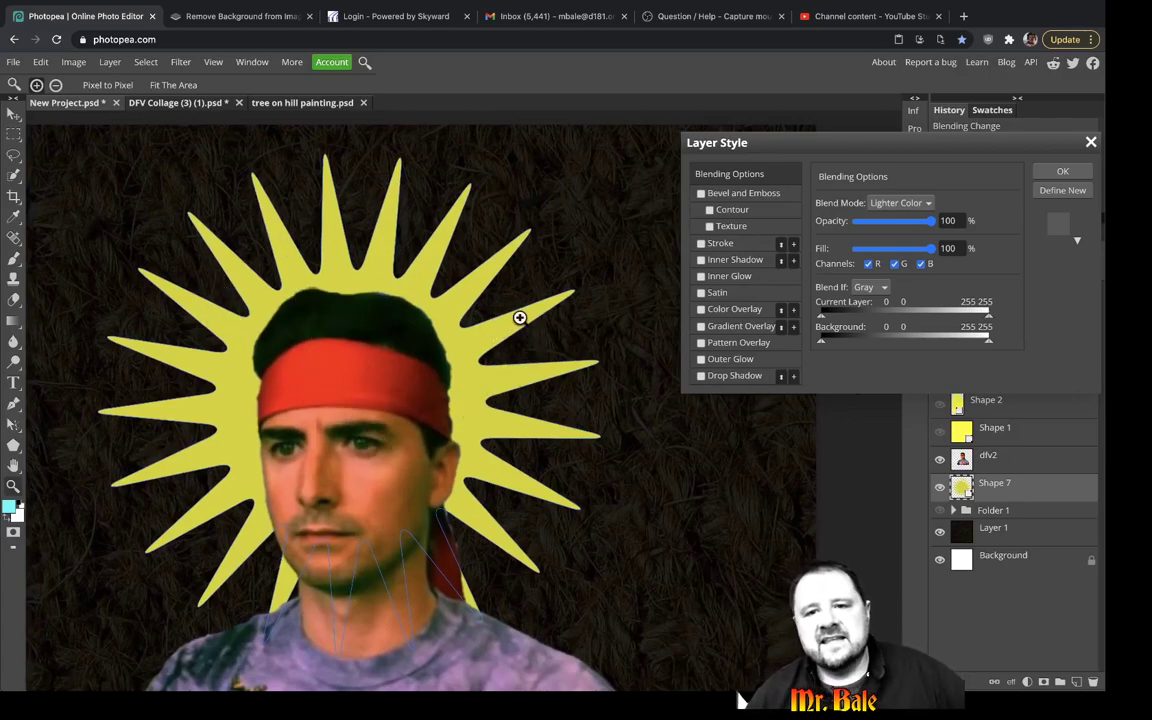
left_click(722, 362)
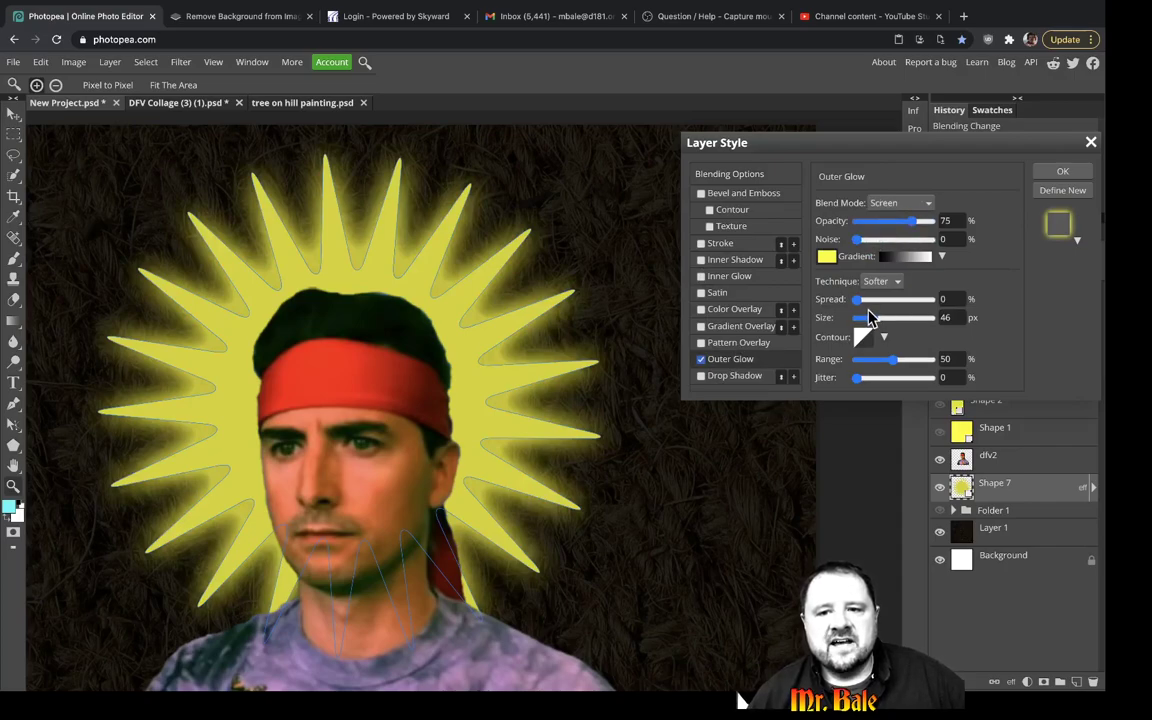
left_click_drag(872, 318, 787, 350)
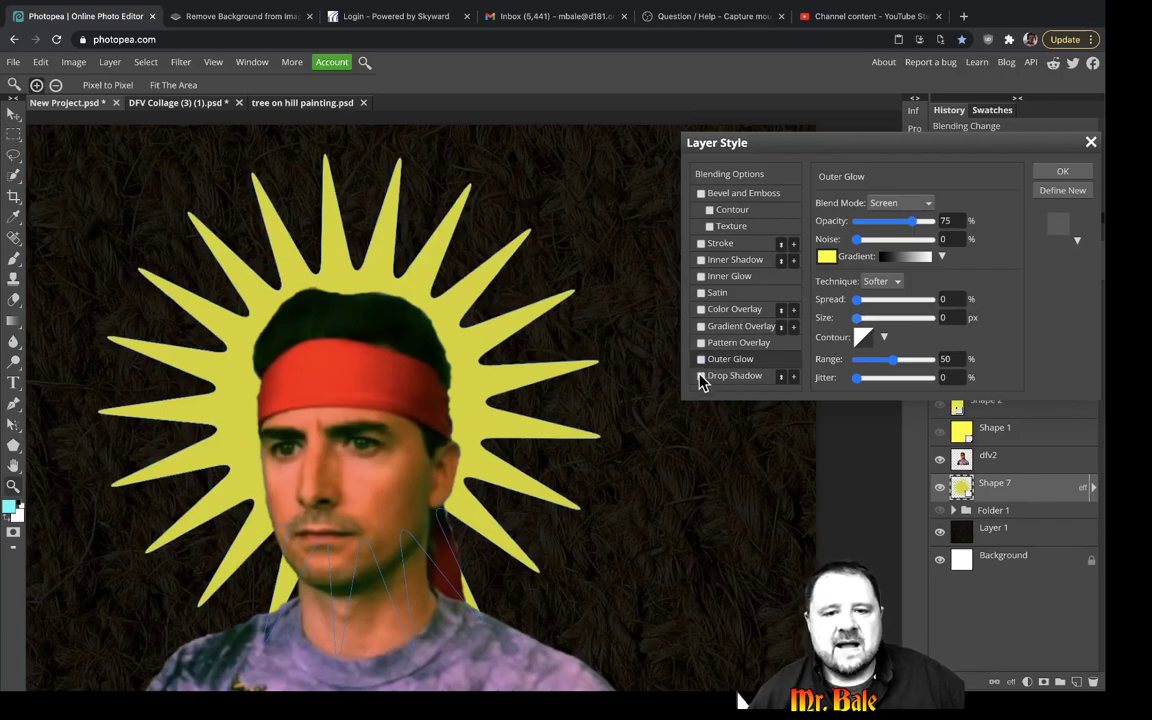
Apply a drop shadow to the starburst layer with a distance of 41 px.
left_click(939, 533)
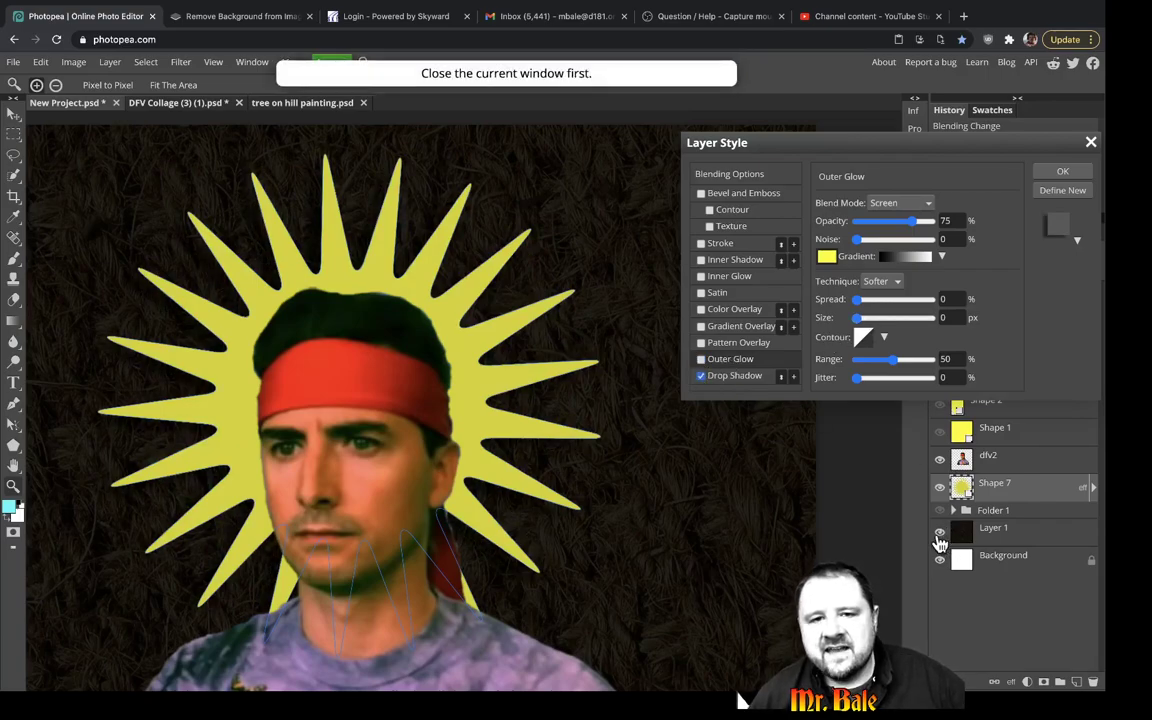
left_click(703, 378)
left_click(703, 378)
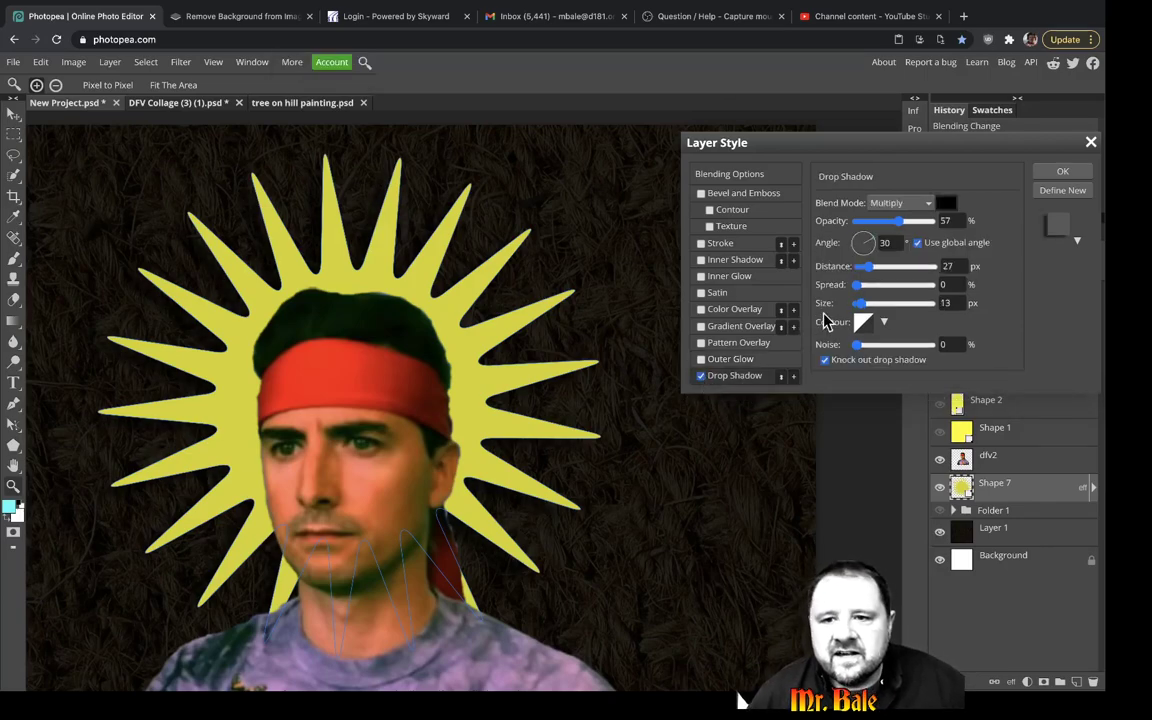
left_click_drag(870, 267, 875, 273)
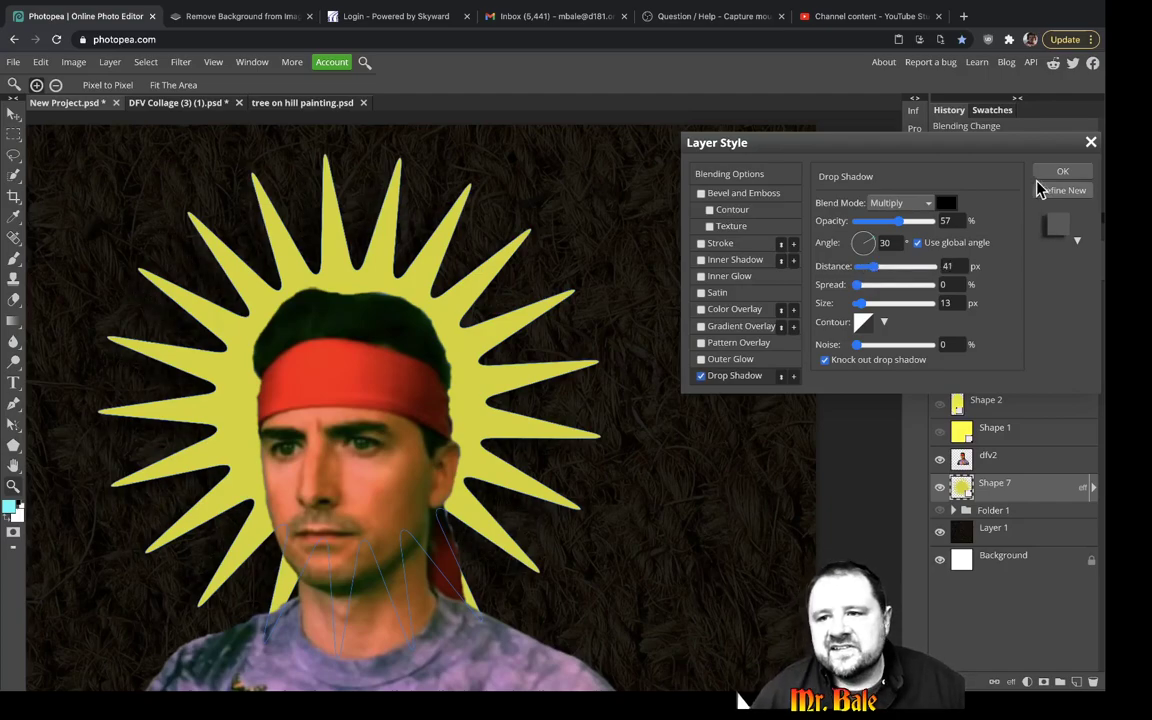
left_click(1062, 171)
Hide Layer 1 and set the starburst's drop shadow to a size of 0 px and a distance of 25 px.
left_click(941, 532)
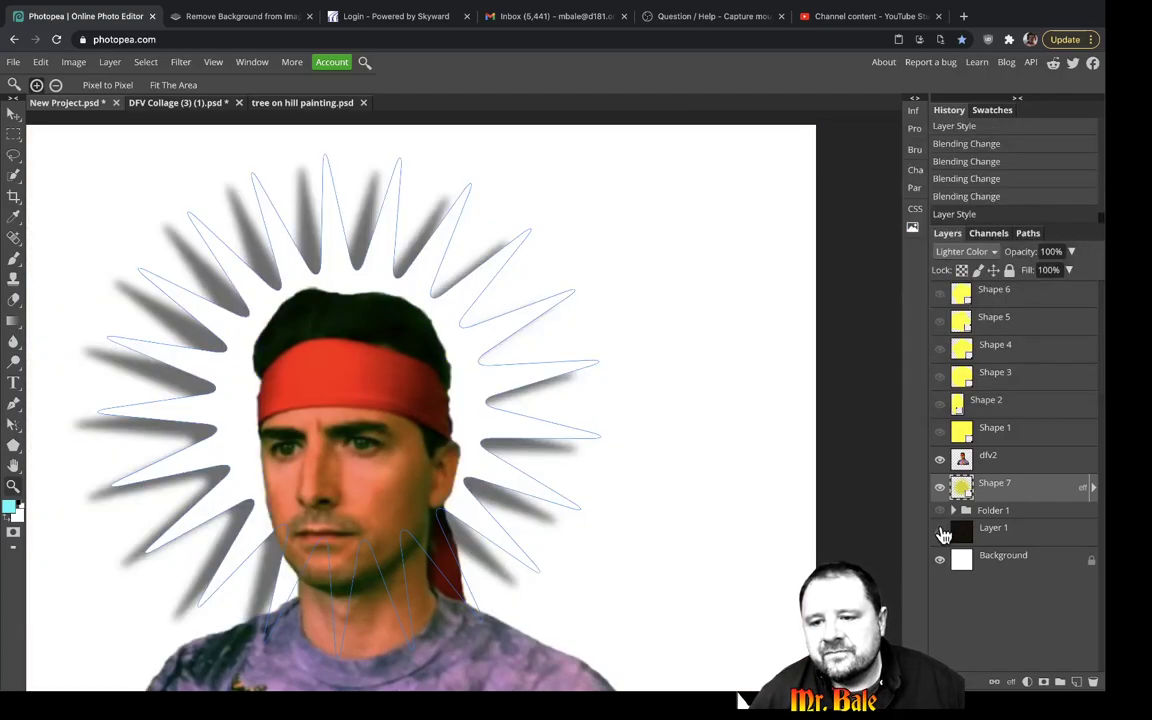
double_click(1034, 490)
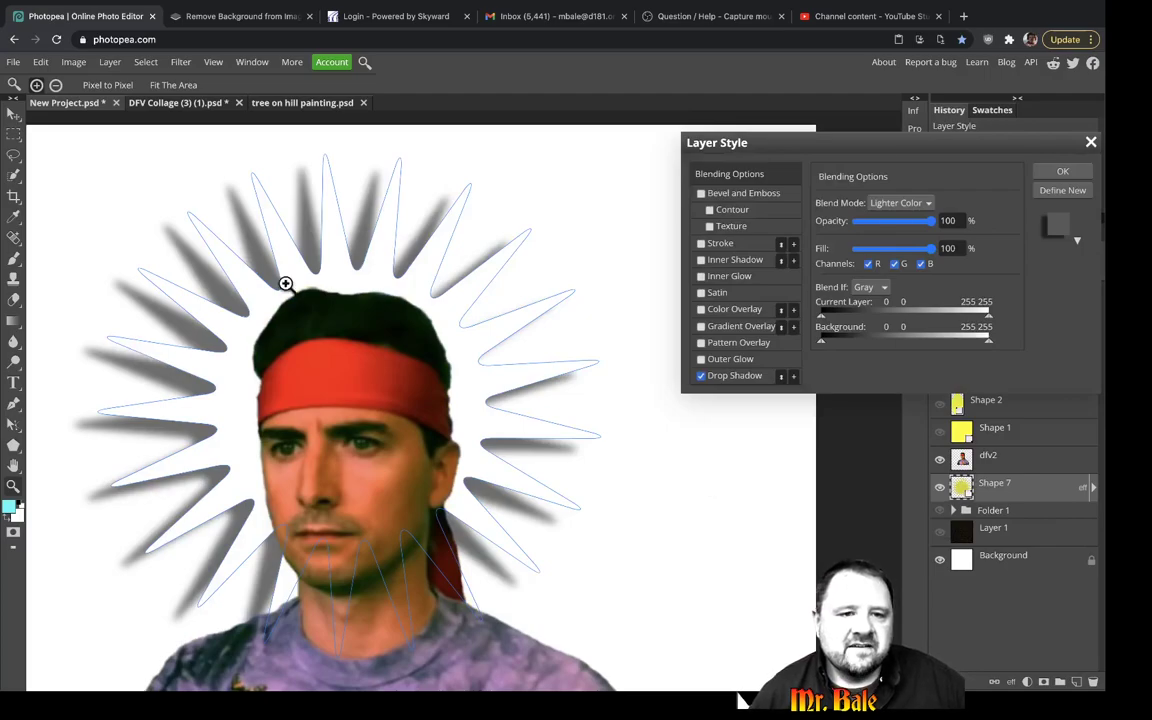
left_click(752, 375)
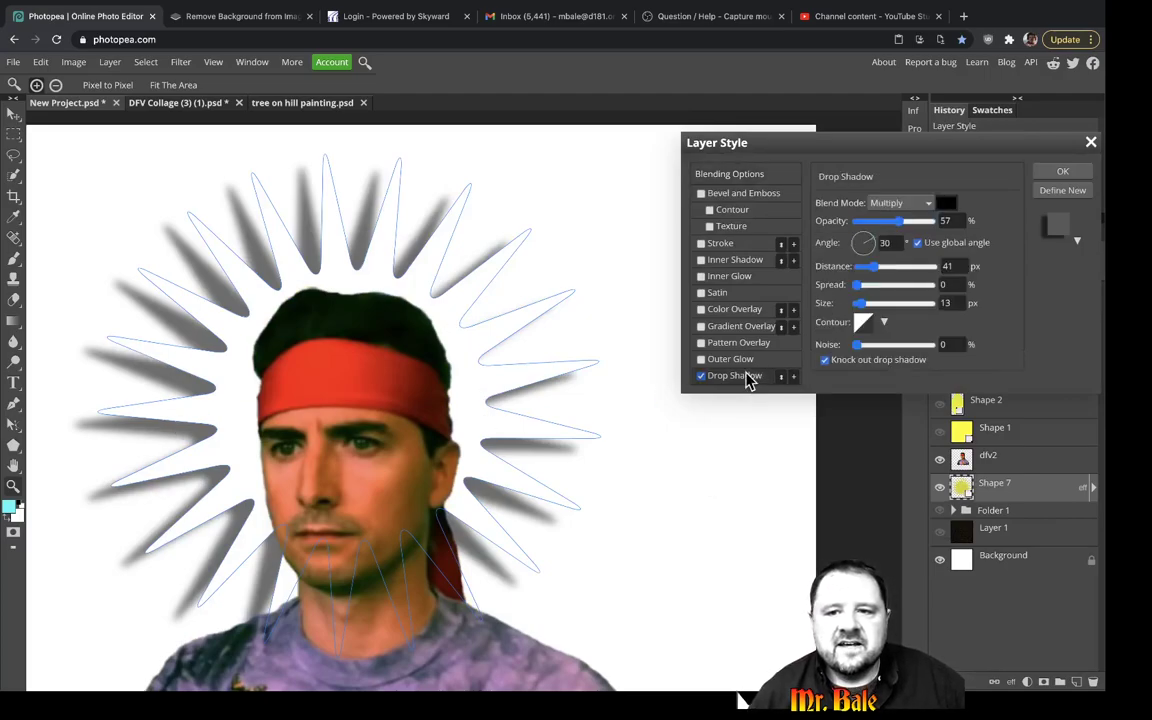
left_click_drag(862, 308, 855, 313)
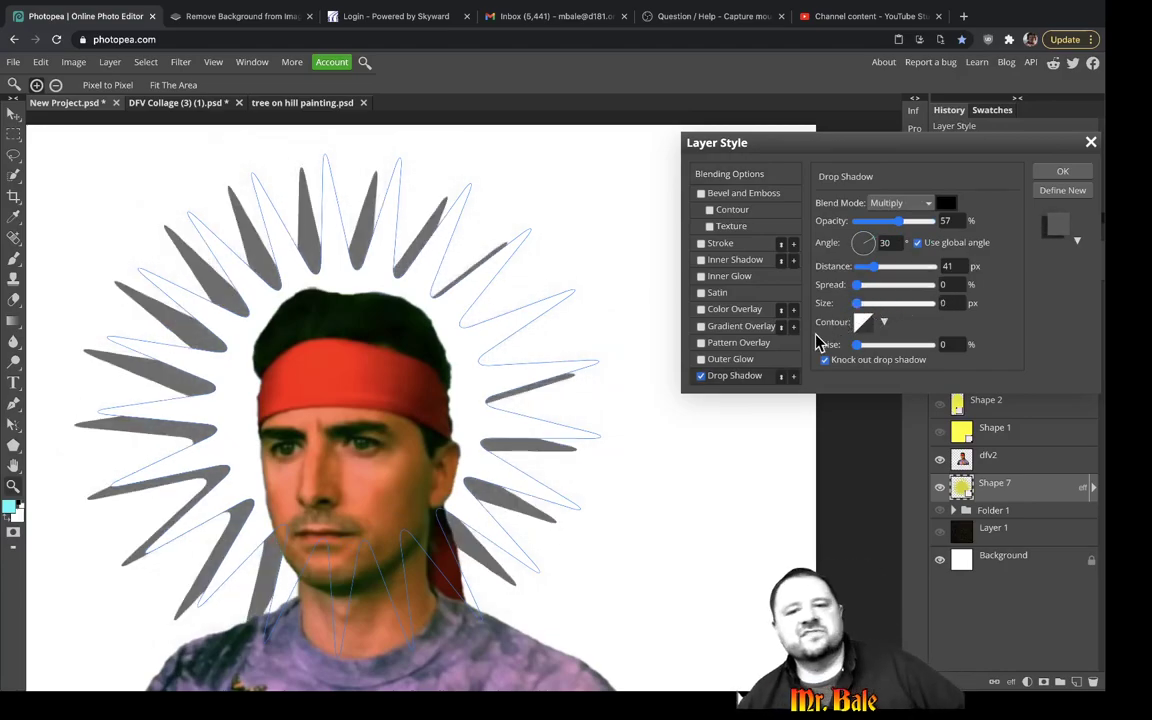
left_click(866, 267)
left_click_drag(866, 267, 870, 267)
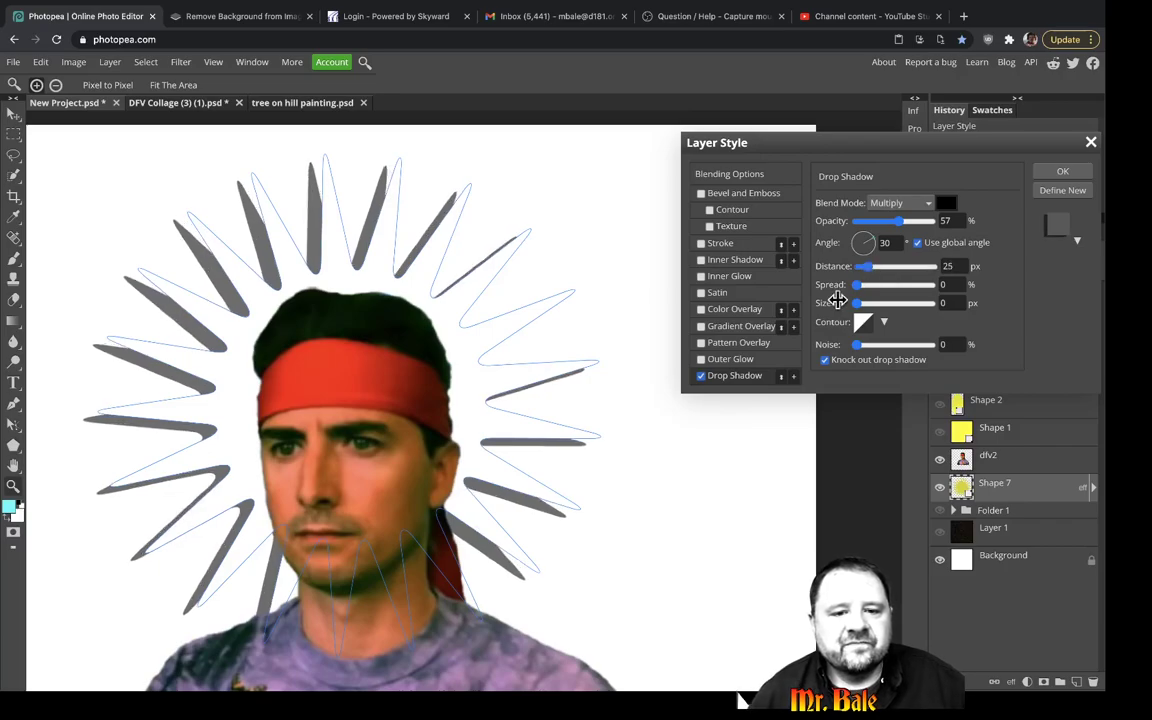
Add a textured inner bevel and emboss to the starburst layer and show Layer 1 again.
left_click(727, 196)
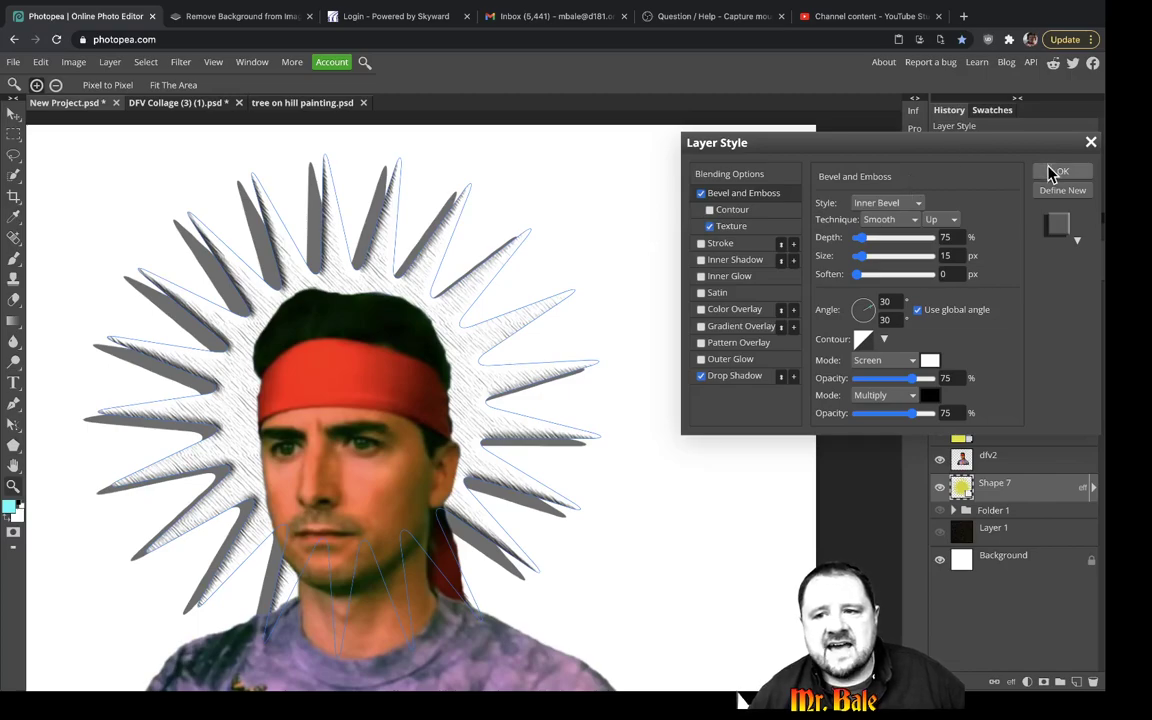
left_click(1052, 173)
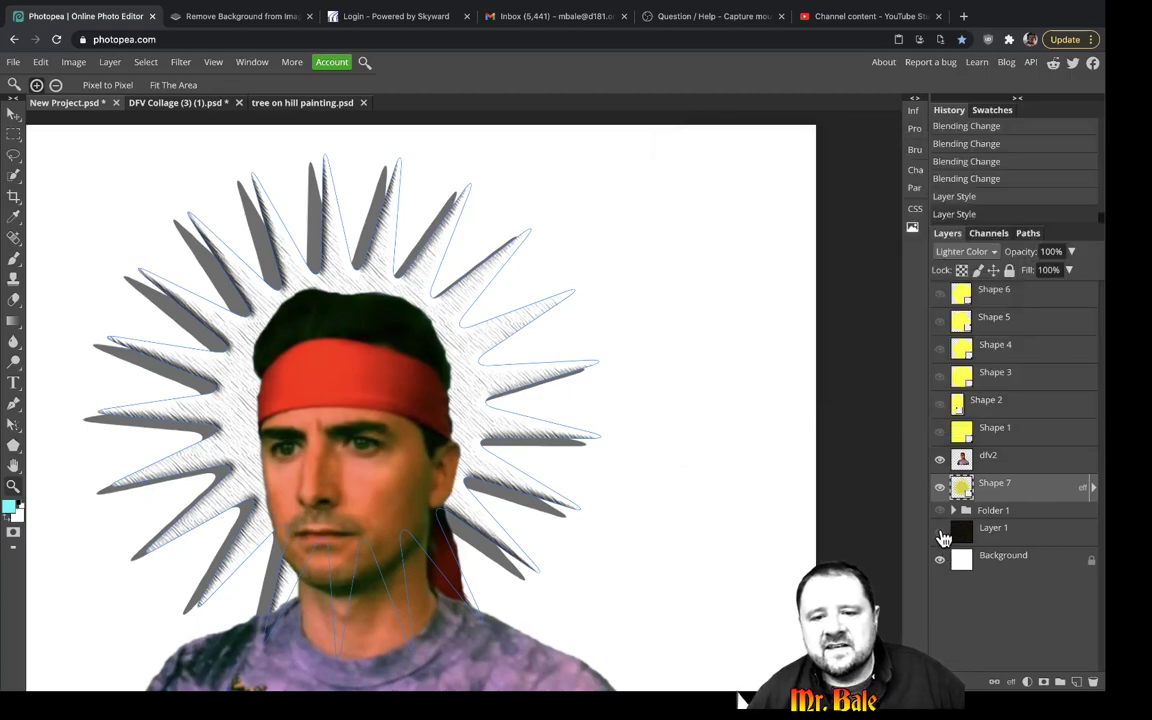
left_click(940, 535)
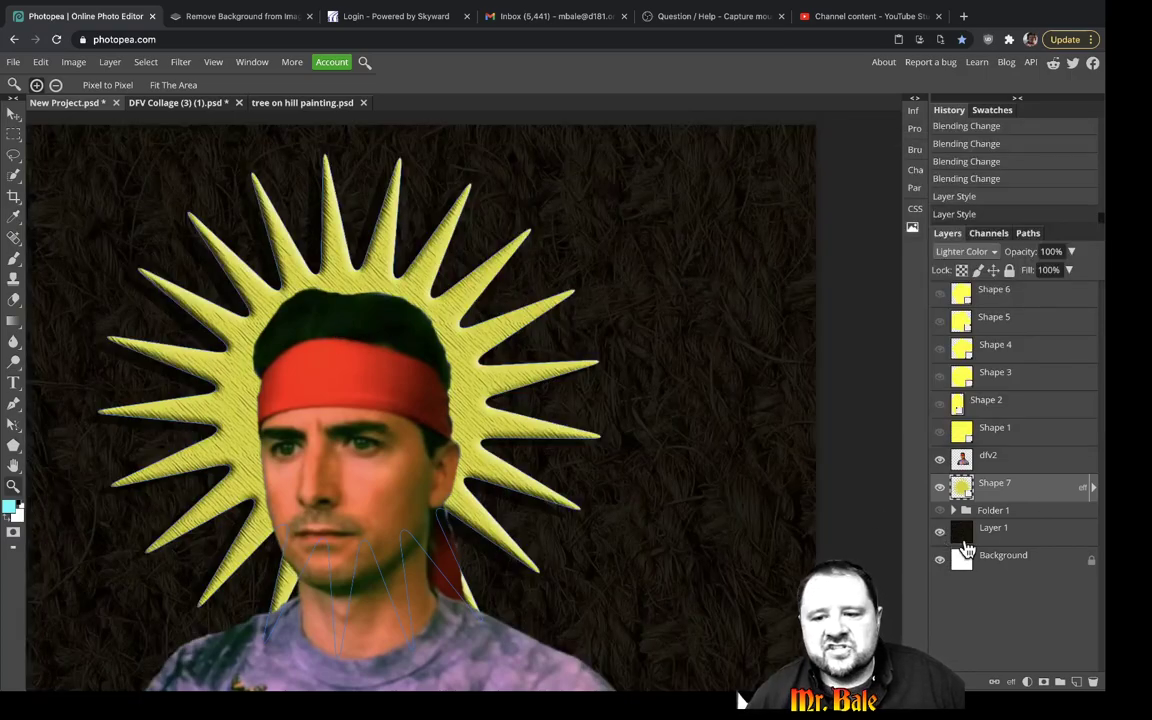
left_click(968, 560)
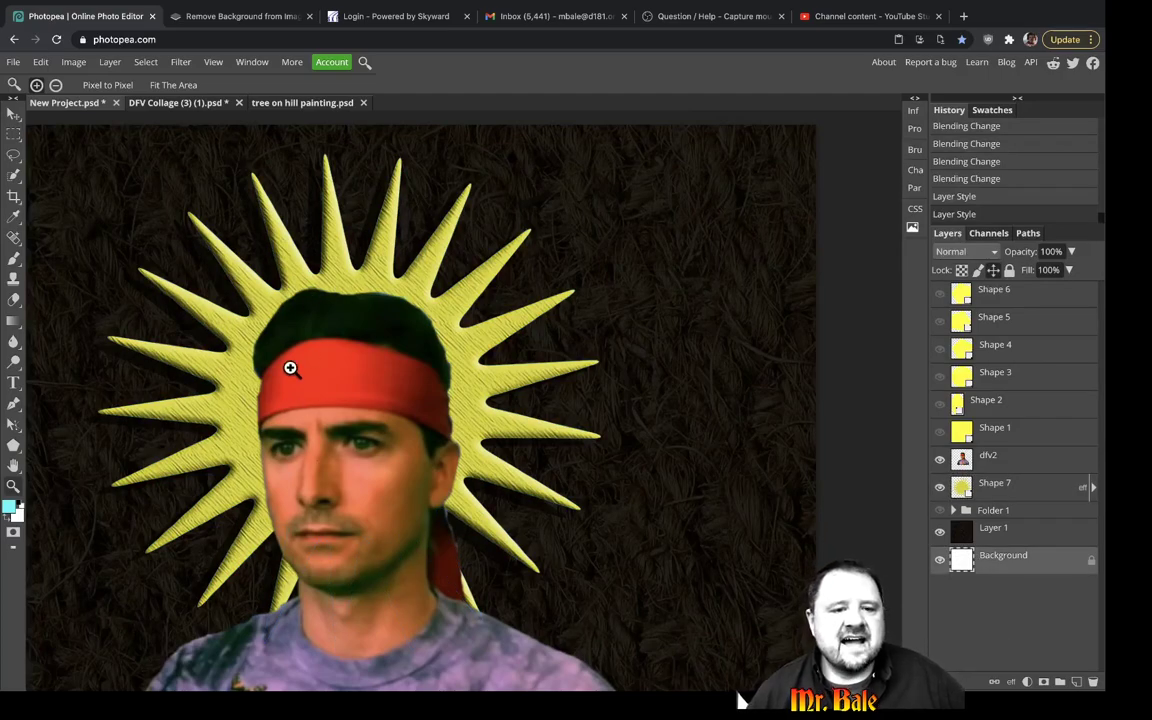
Examine the star, halo and layer stack in the DFV Collage, and view the tree on hill painting document.
left_click(176, 104)
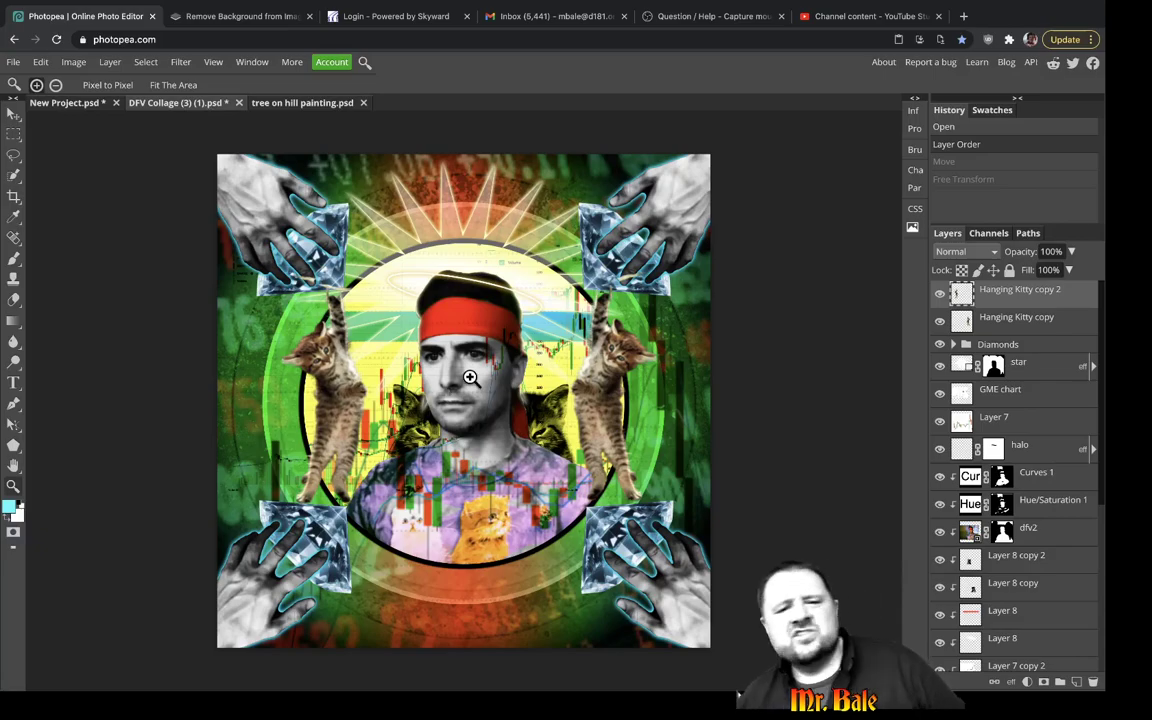
left_click(464, 325)
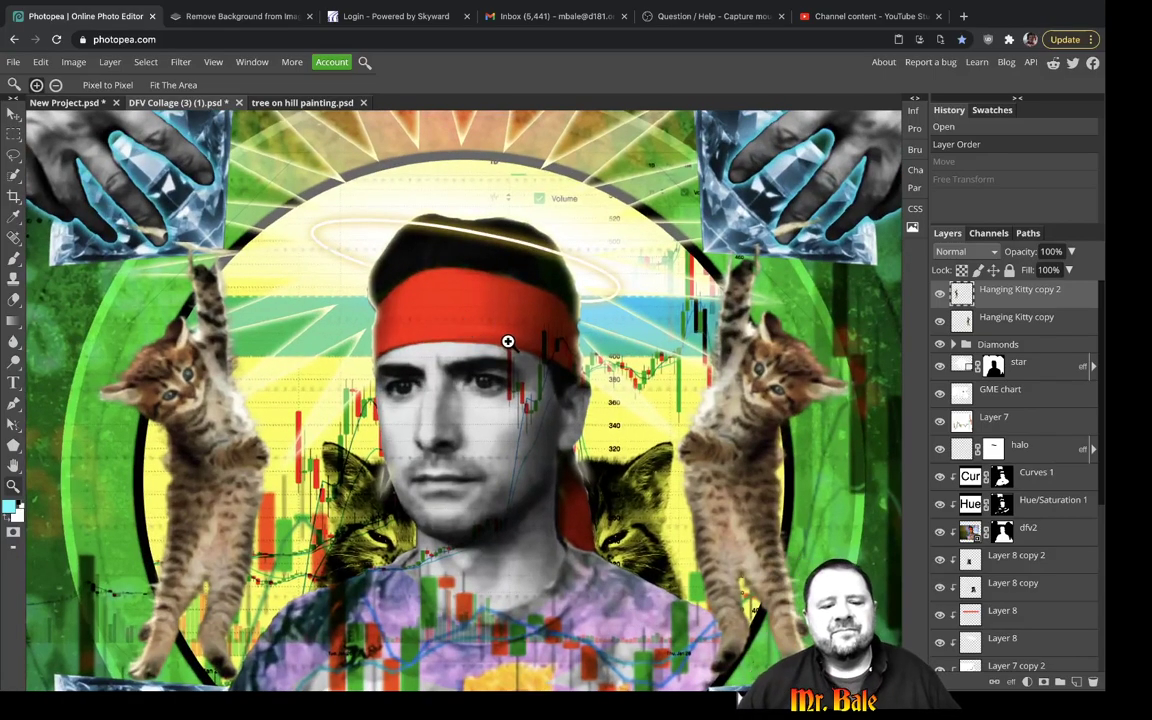
left_click_drag(453, 260, 482, 350)
scroll(482, 350, "down", 1)
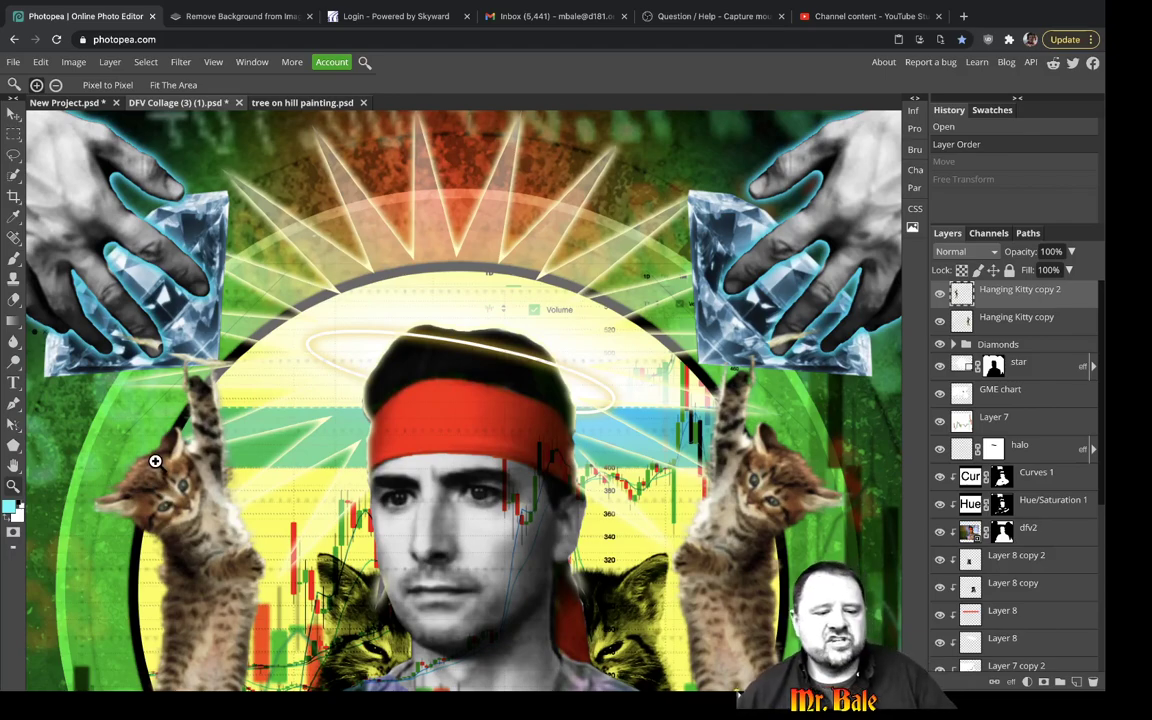
left_click(368, 315, "alt")
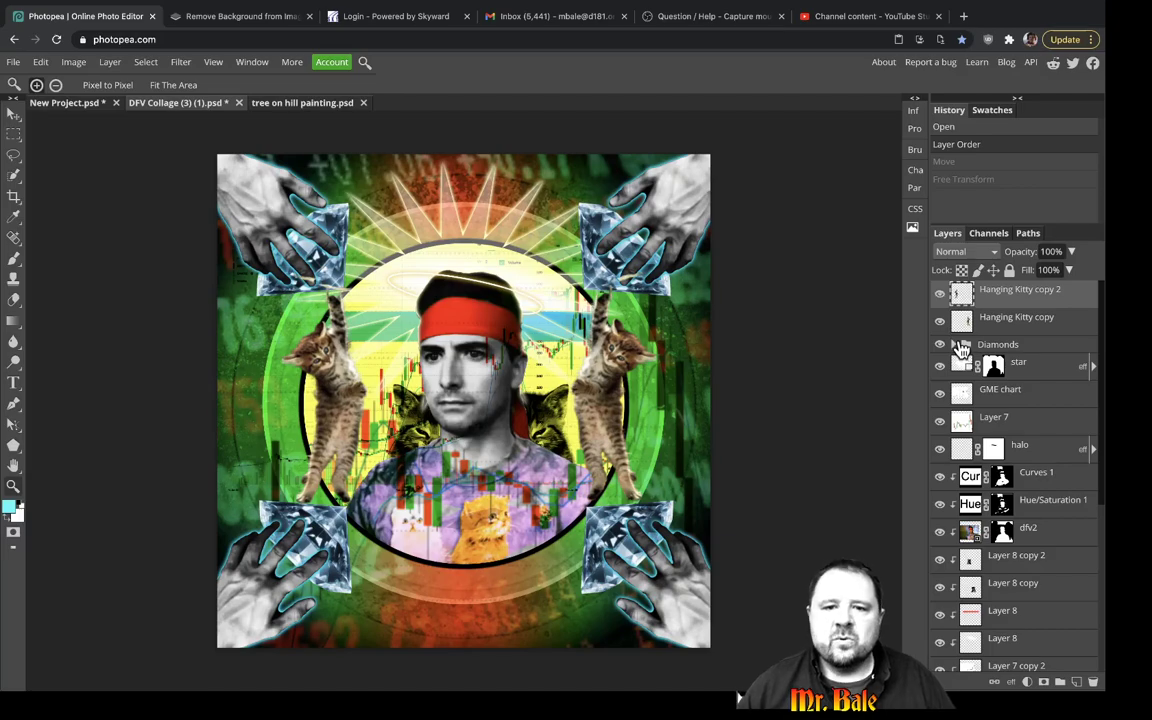
scroll(968, 430, "down", 2)
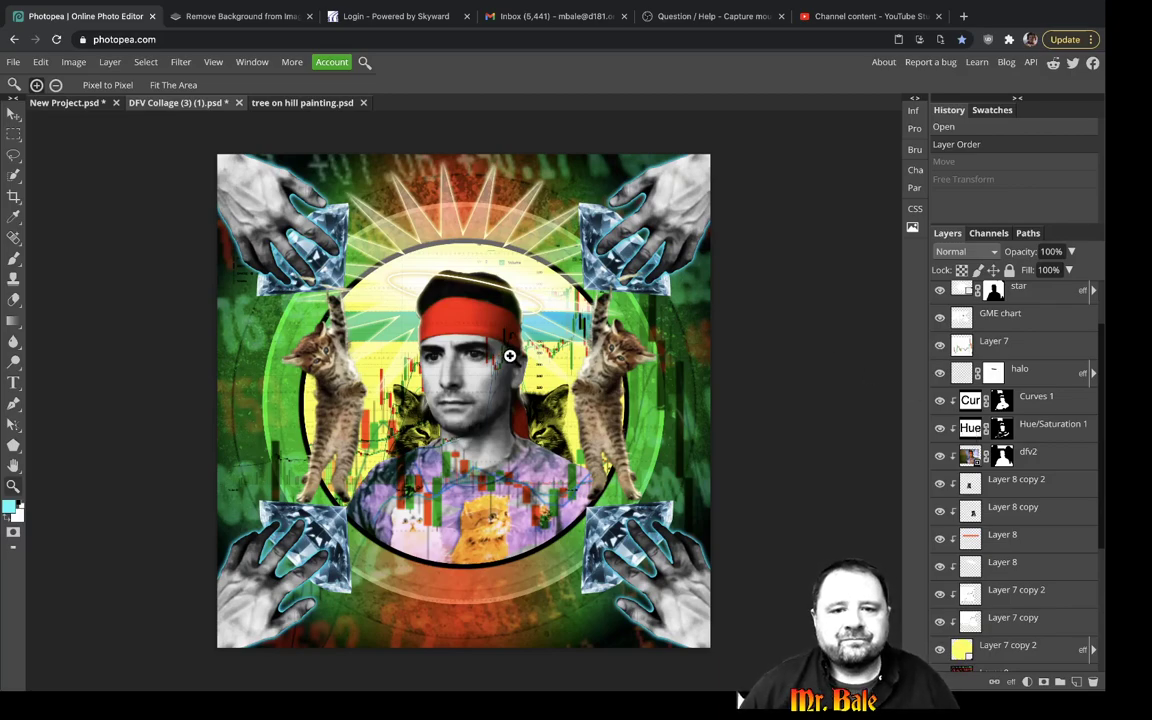
left_click(296, 103)
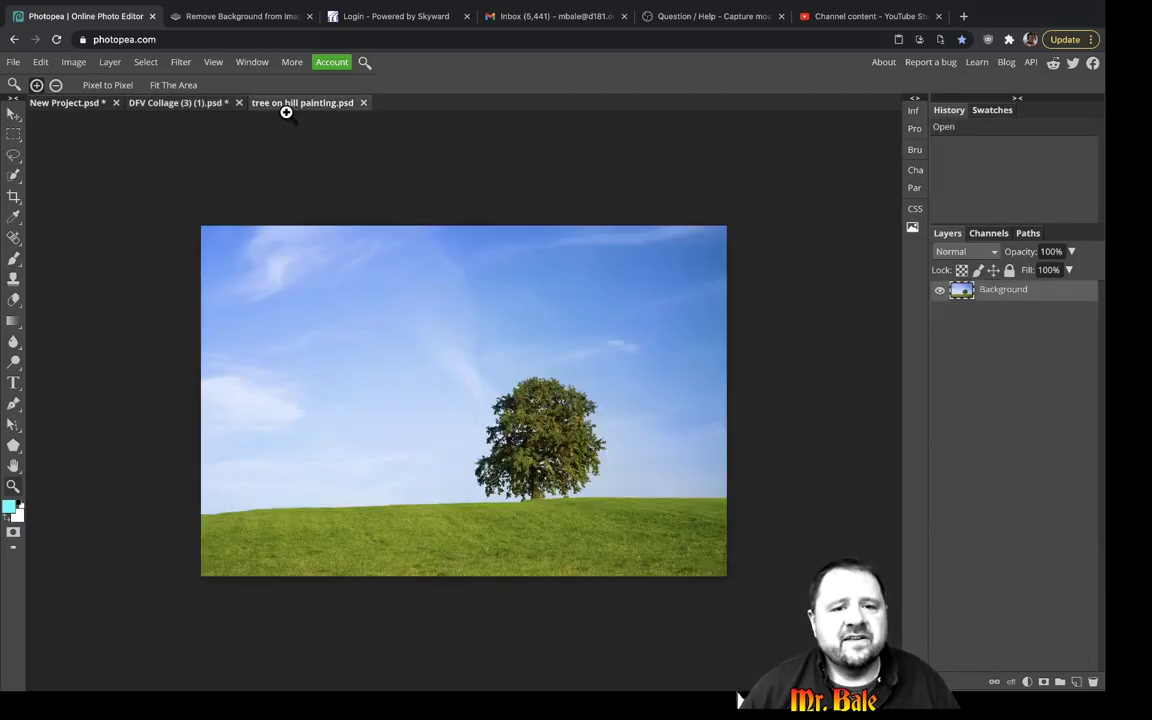
Delete the layers from Shape 6 down to Shape 7, including dfv2, in the New Project document.
left_click(84, 104)
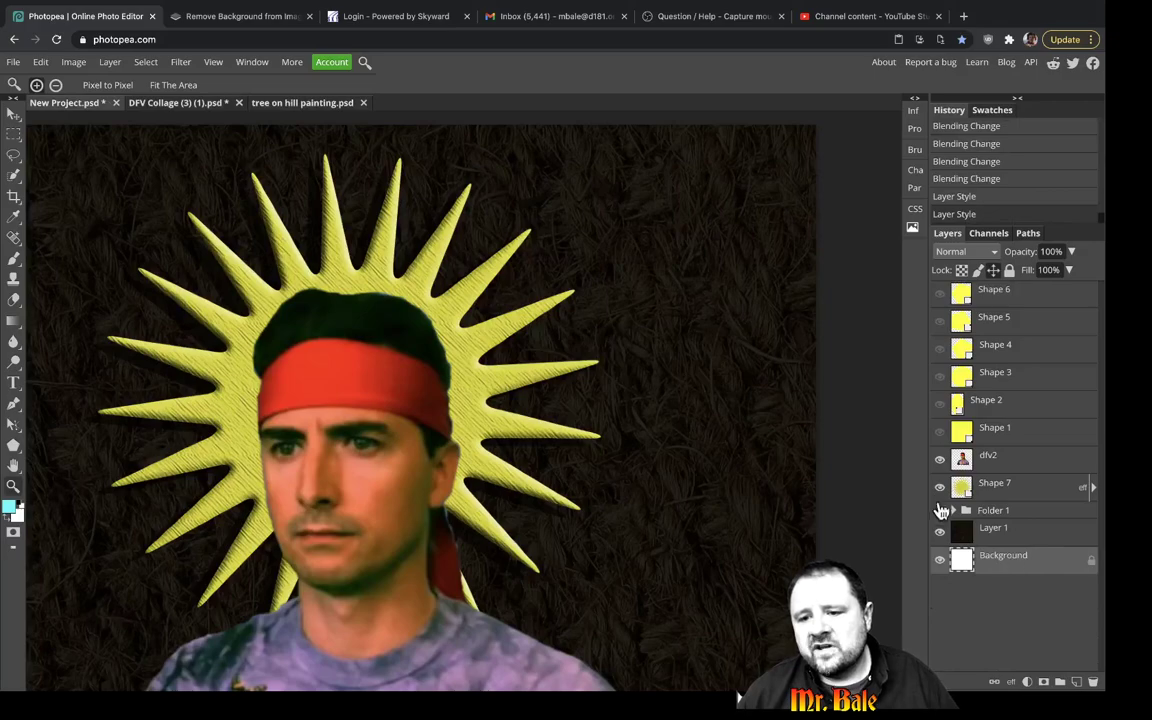
left_click(940, 488)
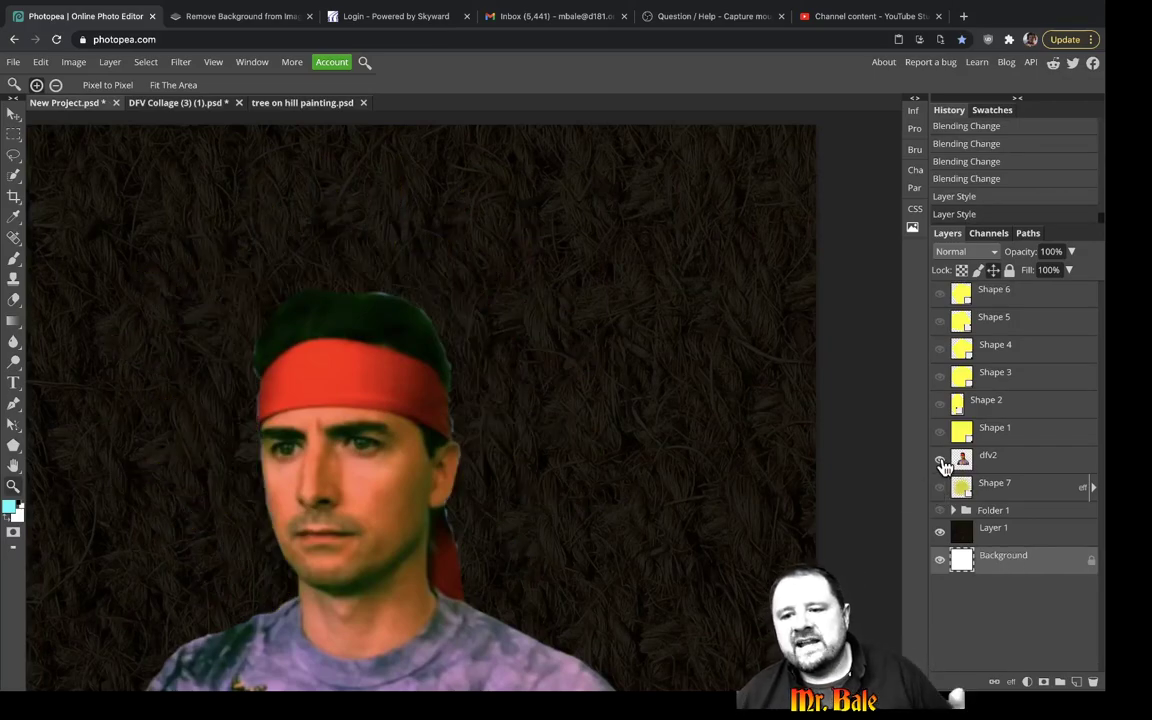
left_click(995, 291)
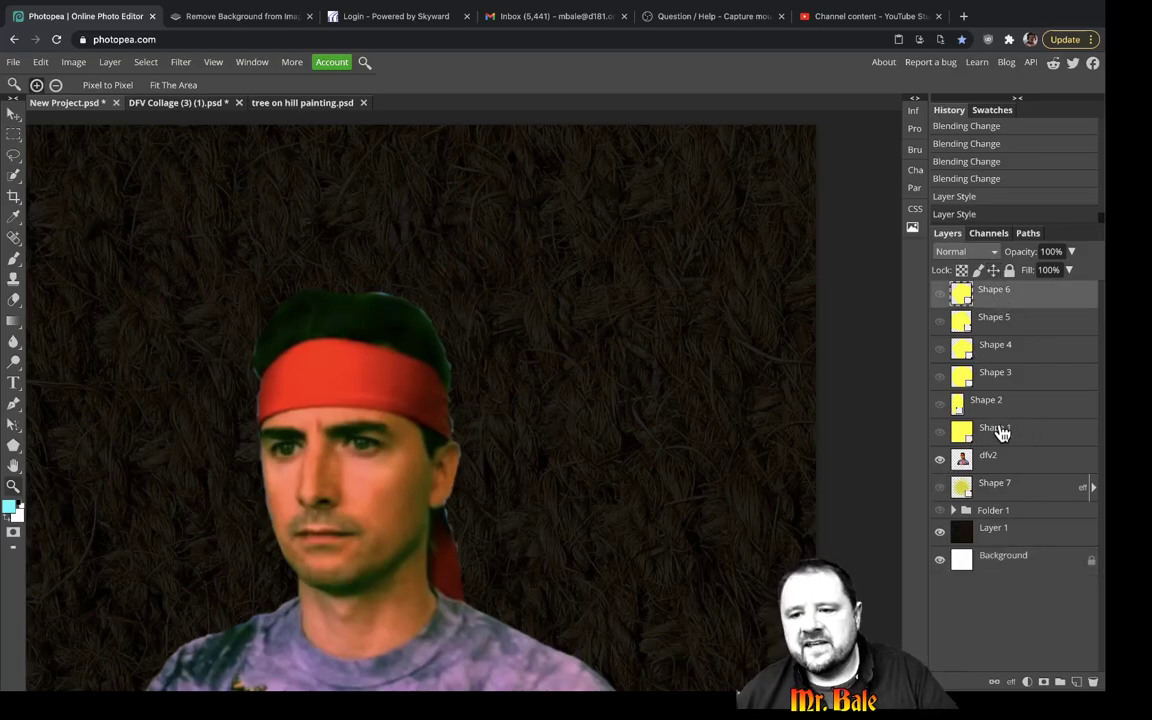
left_click(1010, 488)
left_click(1093, 682)
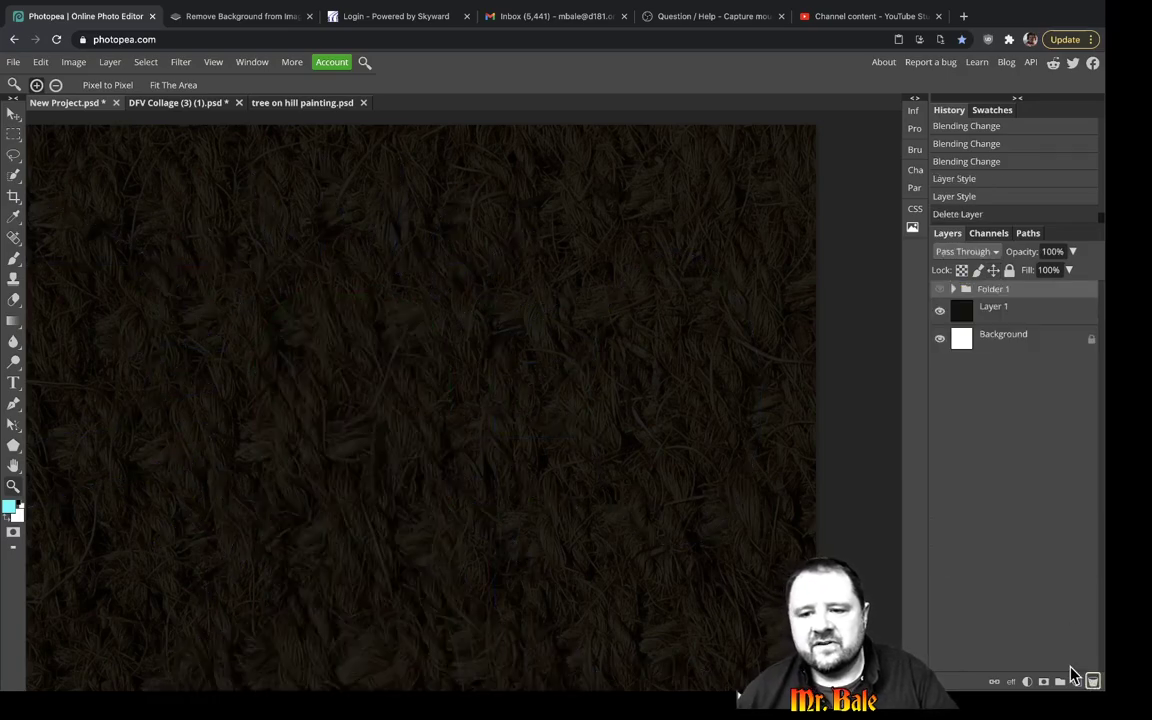
Delete every Hanging Kitty layer inside Folder 1 except the topmost one.
left_click(954, 289)
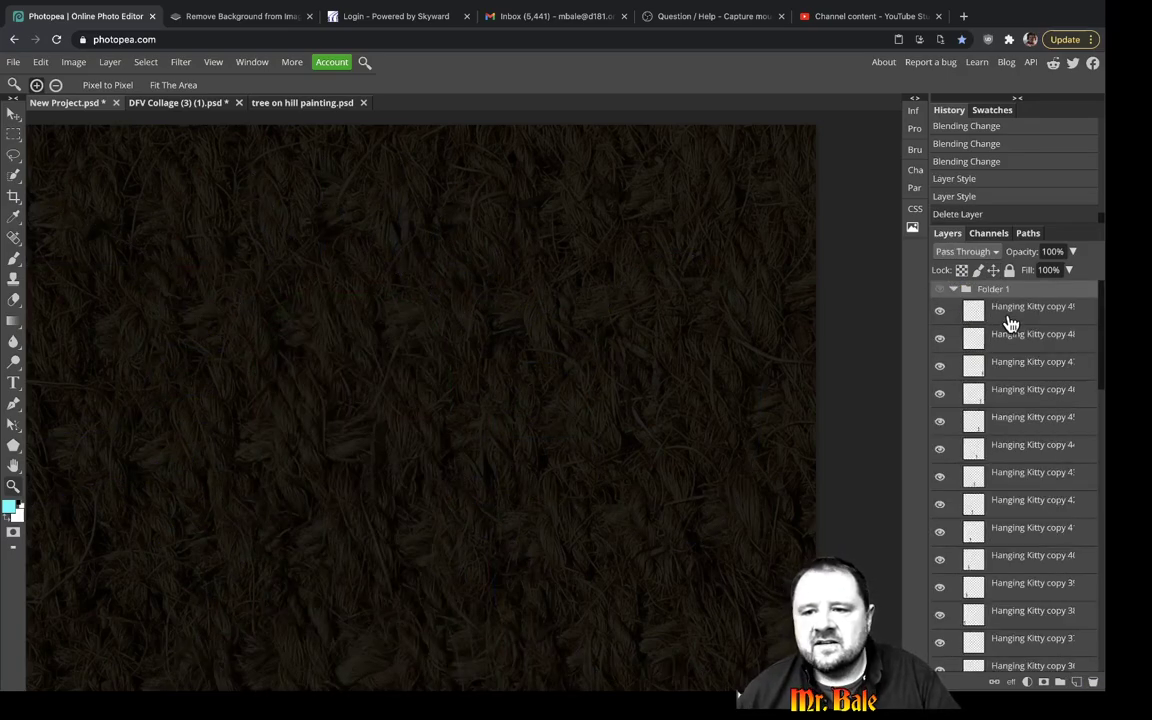
left_click(1011, 334)
scroll(1020, 450, "down", 10)
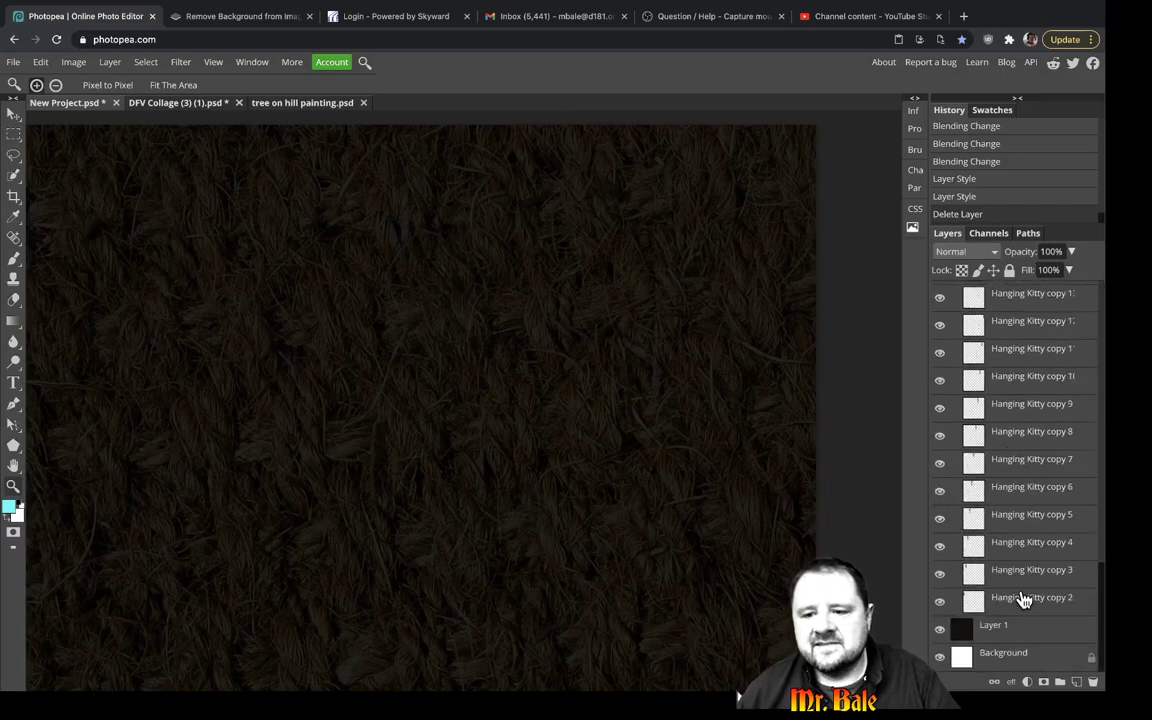
left_click(1011, 600, "shift")
left_click(1093, 682)
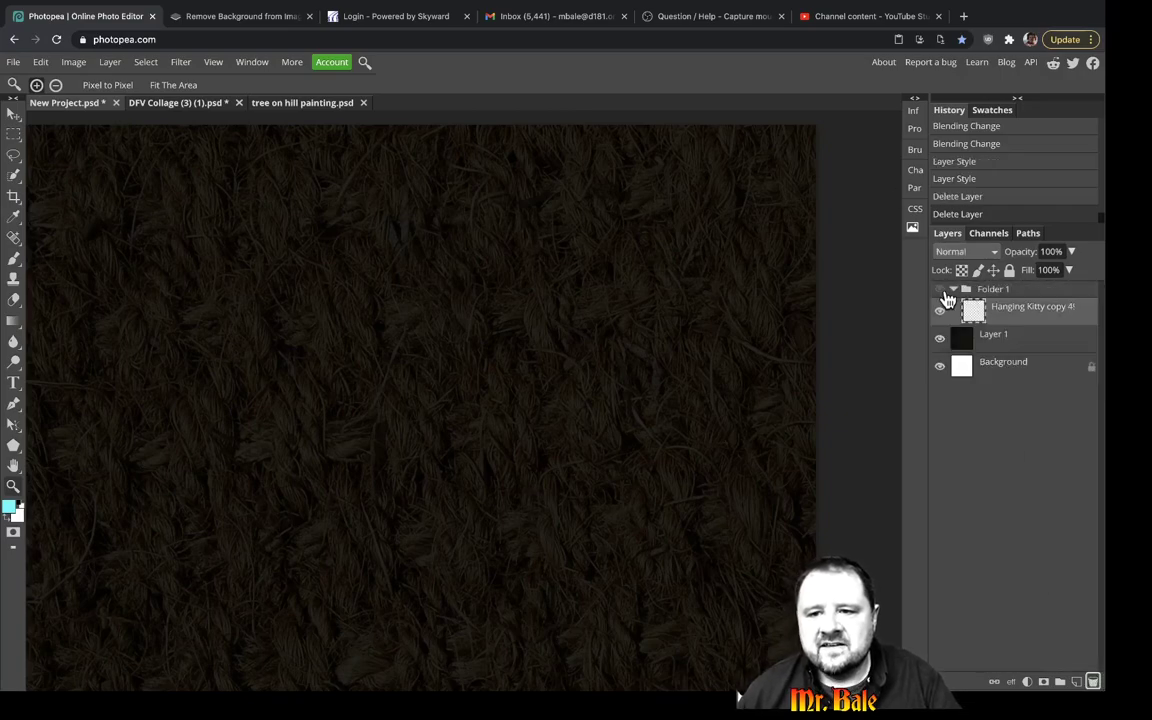
Show Folder 1 and move the remaining kitten from outside the canvas onto it, slightly up and left of the centre.
key("ctrl+0")
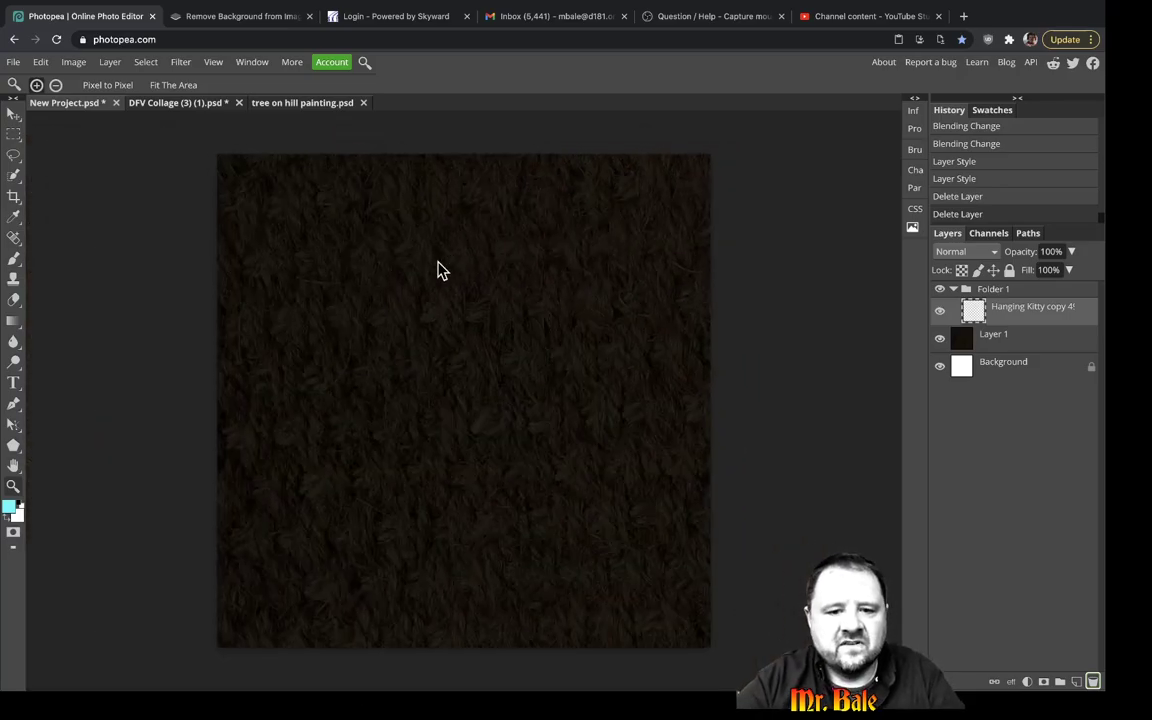
left_click(13, 114)
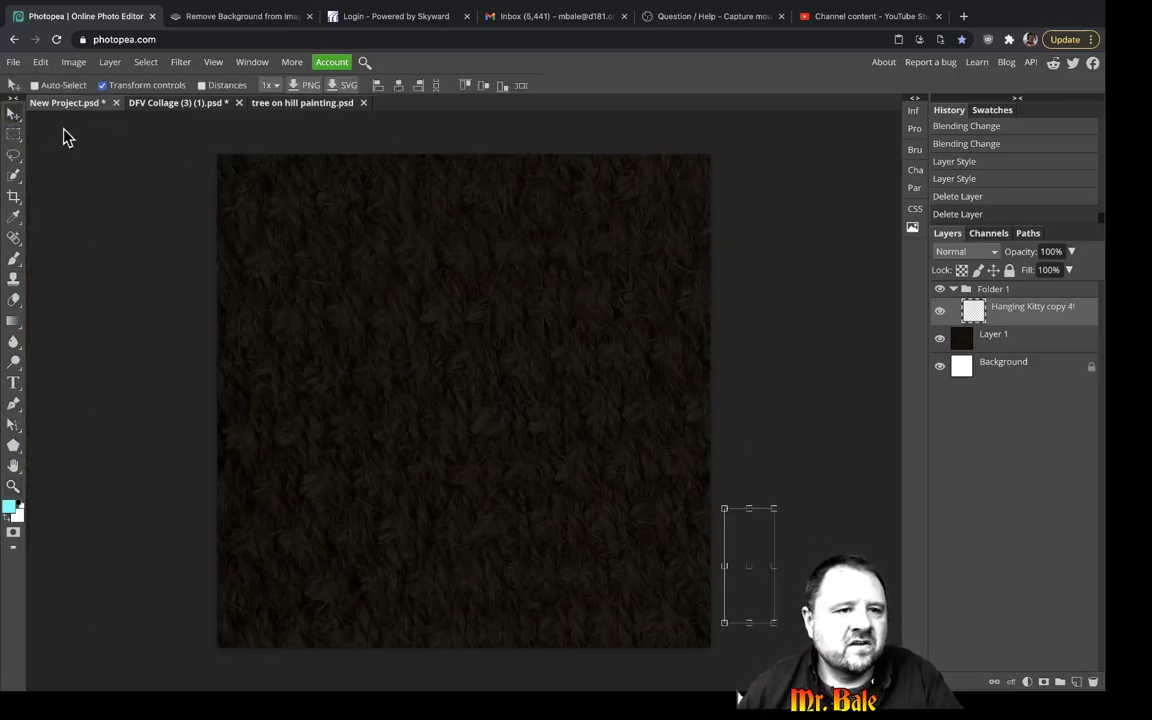
left_click_drag(755, 544, 437, 343)
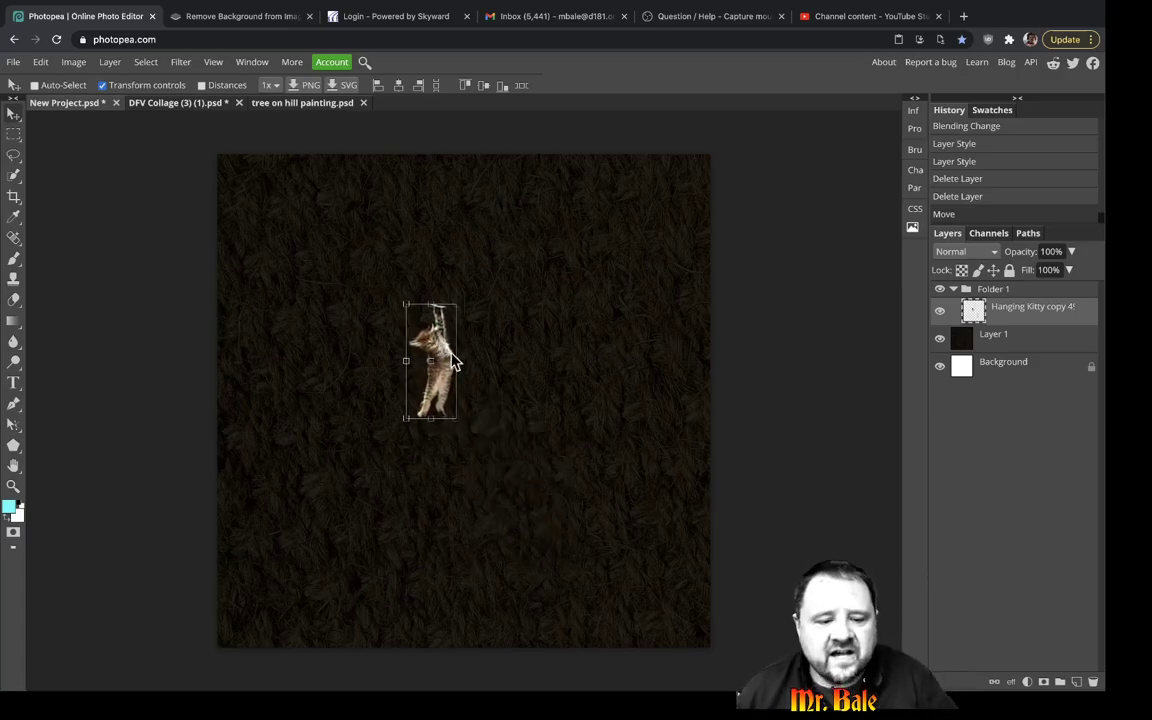
Scale the kitten proportionally to 170.20% and place it at about X 559 px, Y 619 px.
left_click_drag(456, 419, 486, 442)
mouse_move(416, 399)
left_mouse_down()
mouse_move(383, 374)
mouse_move(409, 412)
left_mouse_up()
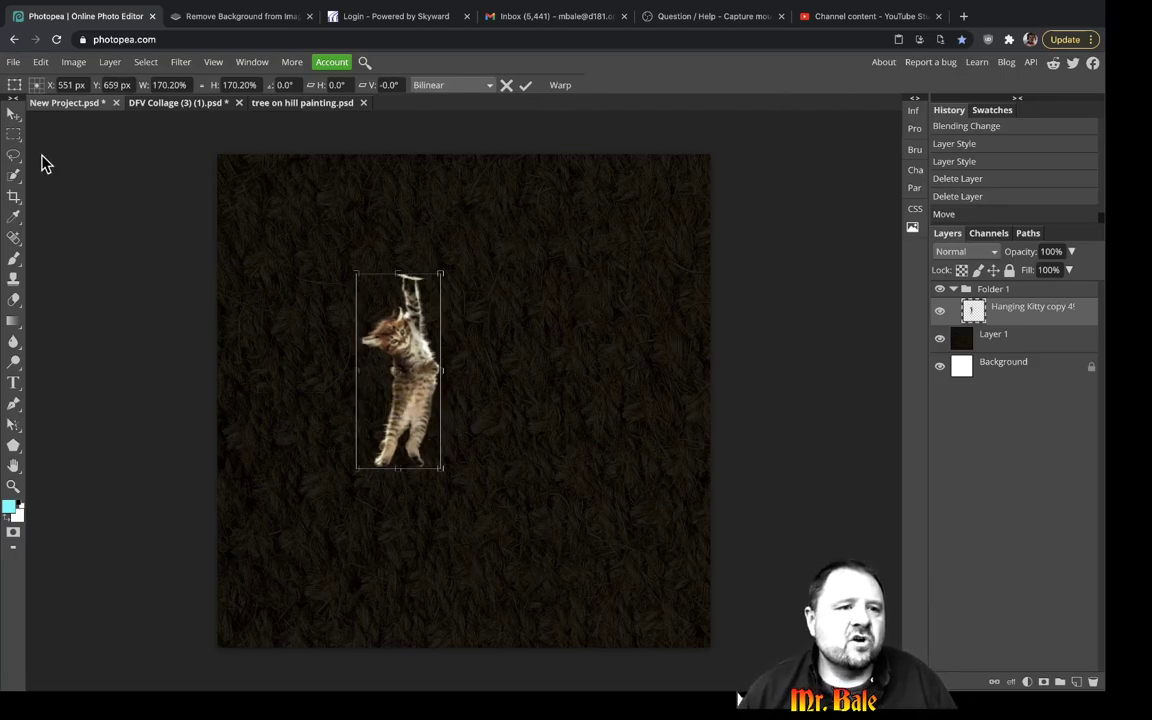
left_click_drag(429, 363, 430, 335)
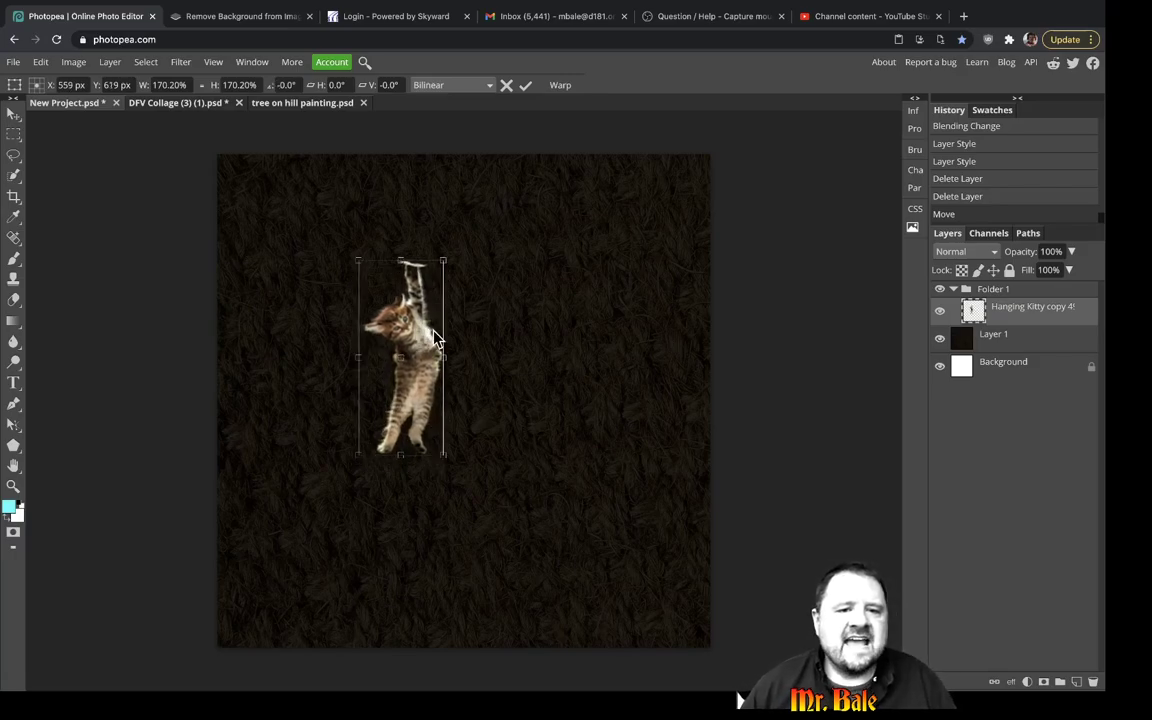
key("Return")
Erase the kitten's raised front legs down to its shoulder with the Eraser tool.
key("z")
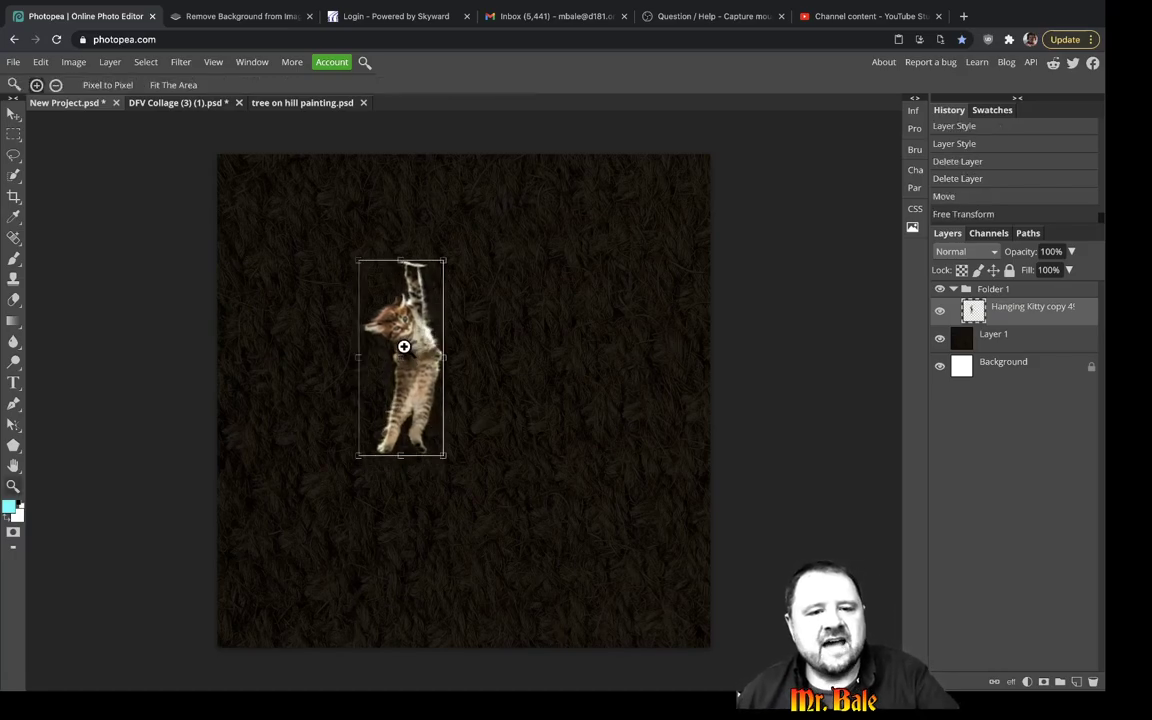
left_click(404, 345)
left_click(408, 323, "alt")
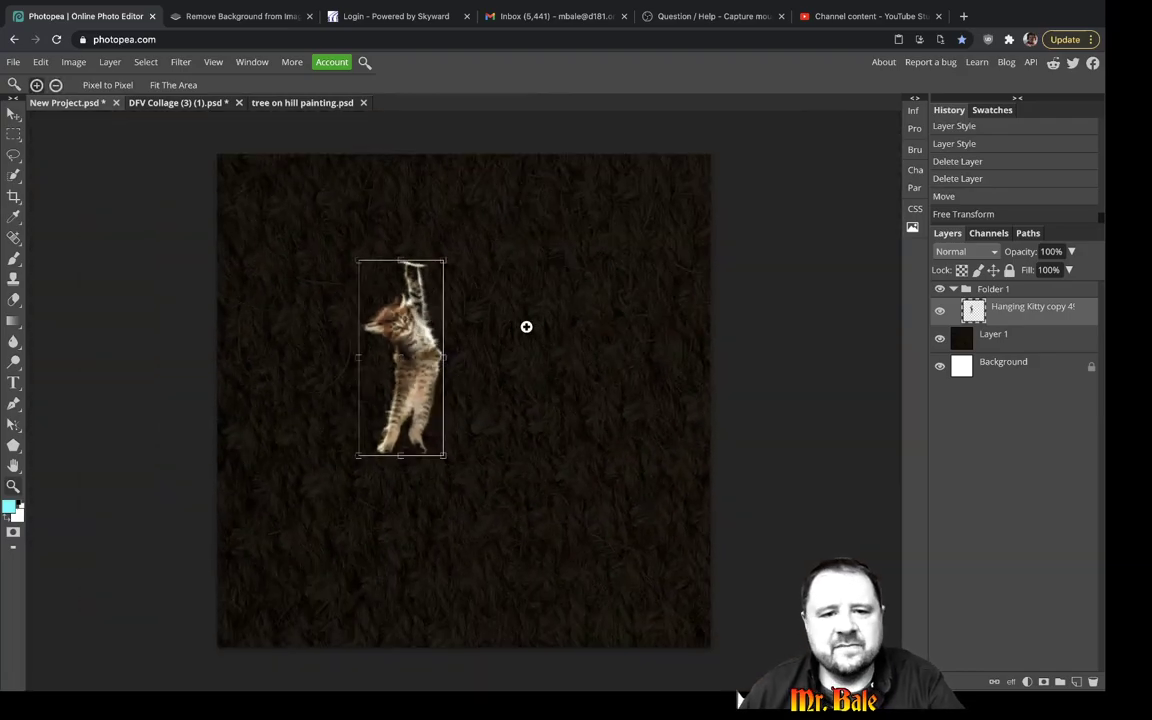
left_click(458, 330)
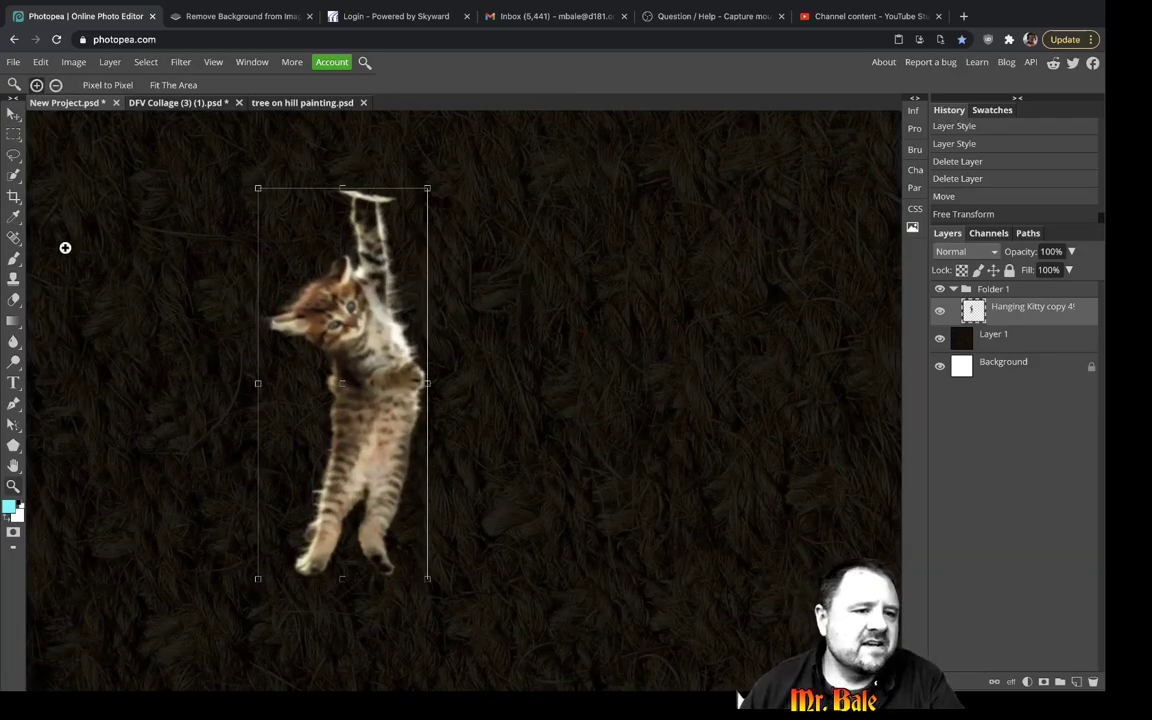
left_click(16, 300)
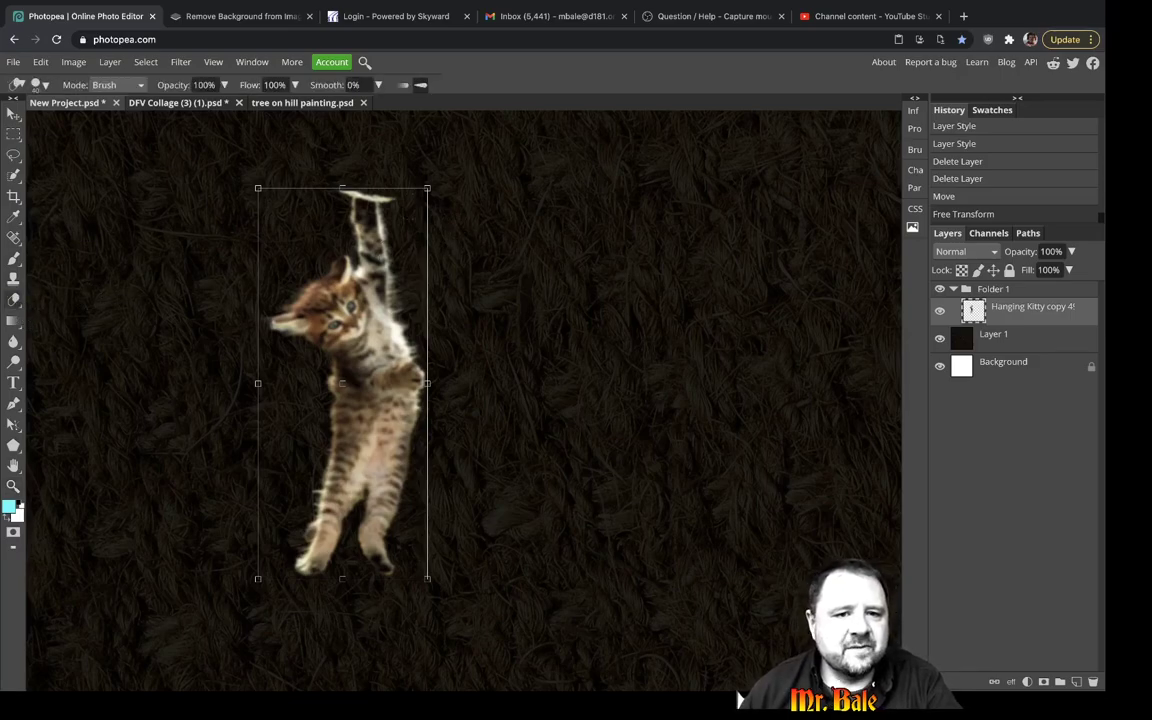
left_click_drag(343, 208, 330, 210)
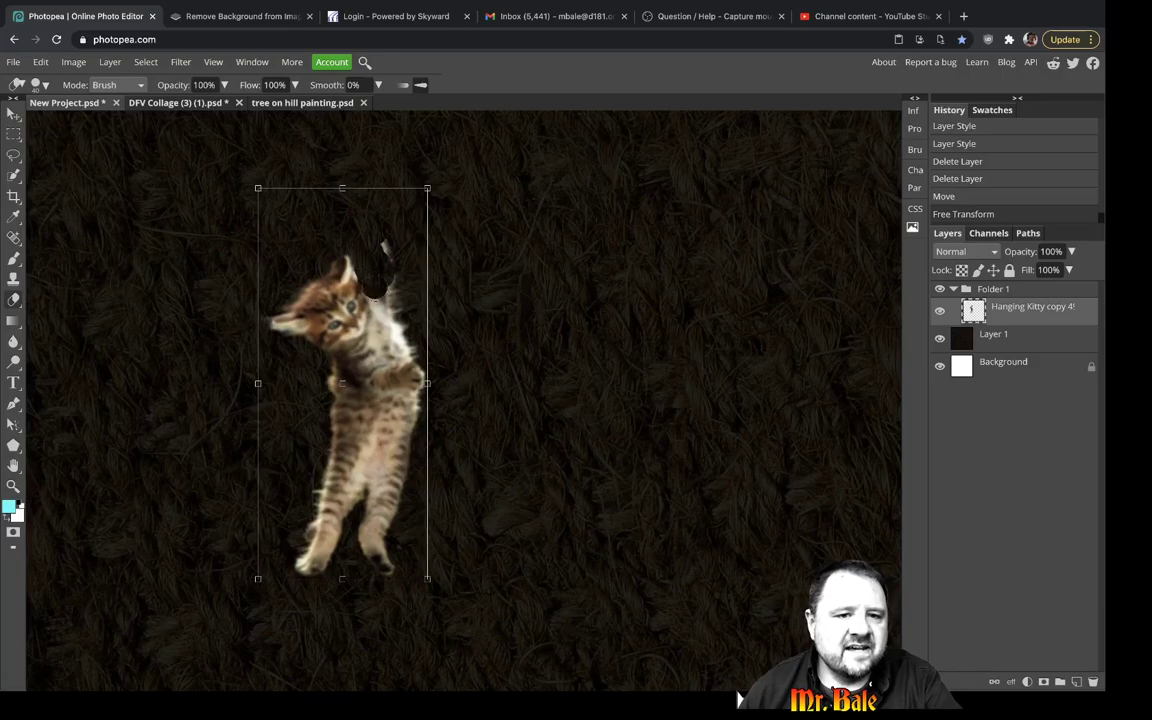
mouse_move(378, 297)
left_mouse_down()
mouse_move(390, 315)
mouse_move(348, 228)
mouse_move(347, 268)
mouse_move(366, 276)
left_mouse_up()
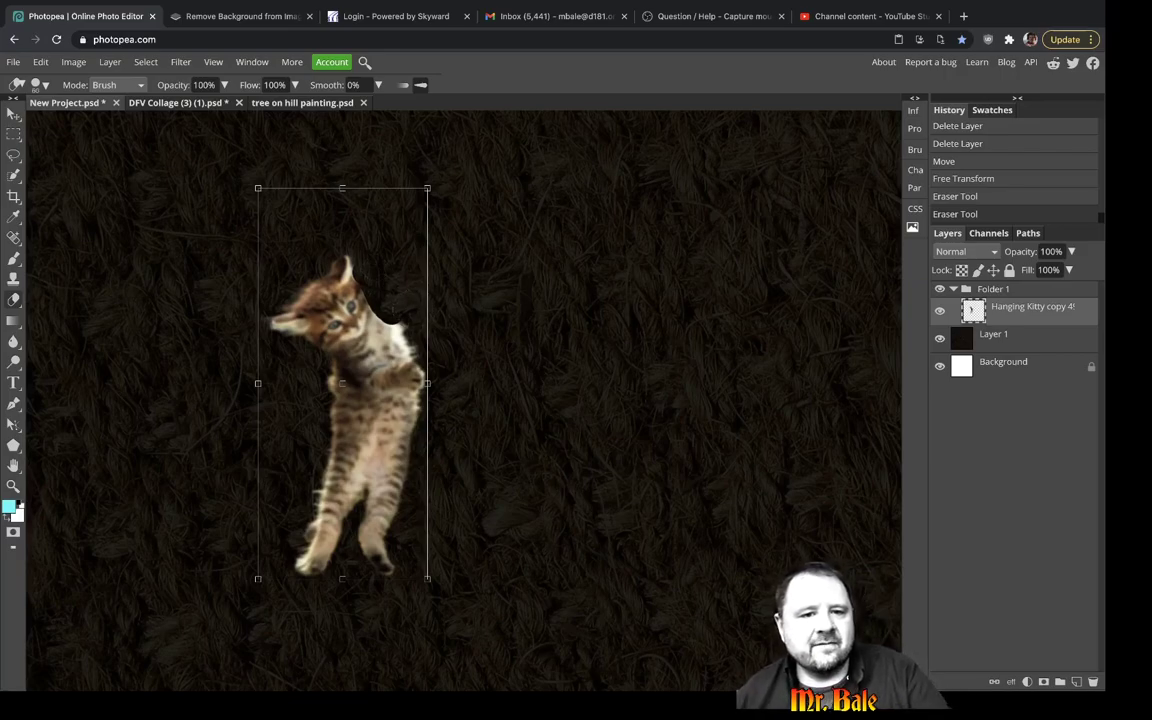
Move the partly erased kitten towards the canvas centre, to about X 834 px, Y 533 px.
mouse_move(365, 312)
left_mouse_down()
mouse_move(516, 325)
mouse_move(601, 307)
mouse_move(581, 304)
left_mouse_up()
left_click(13, 114)
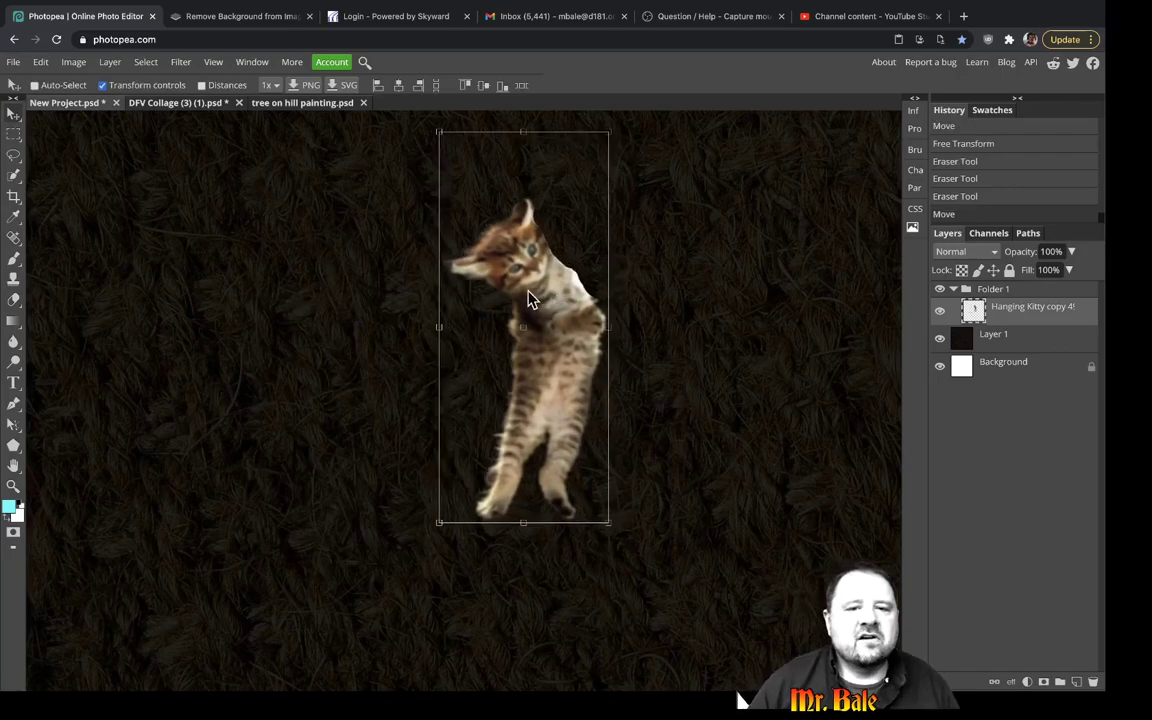
key("ctrl+0")
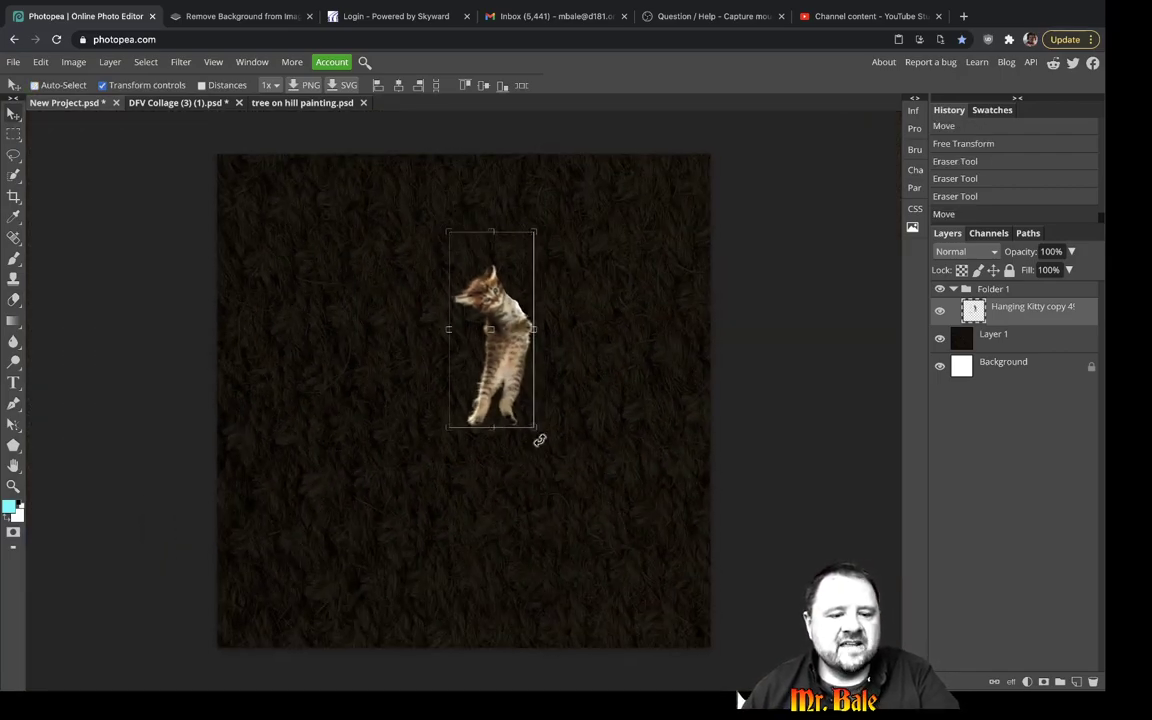
key("ctrl+t")
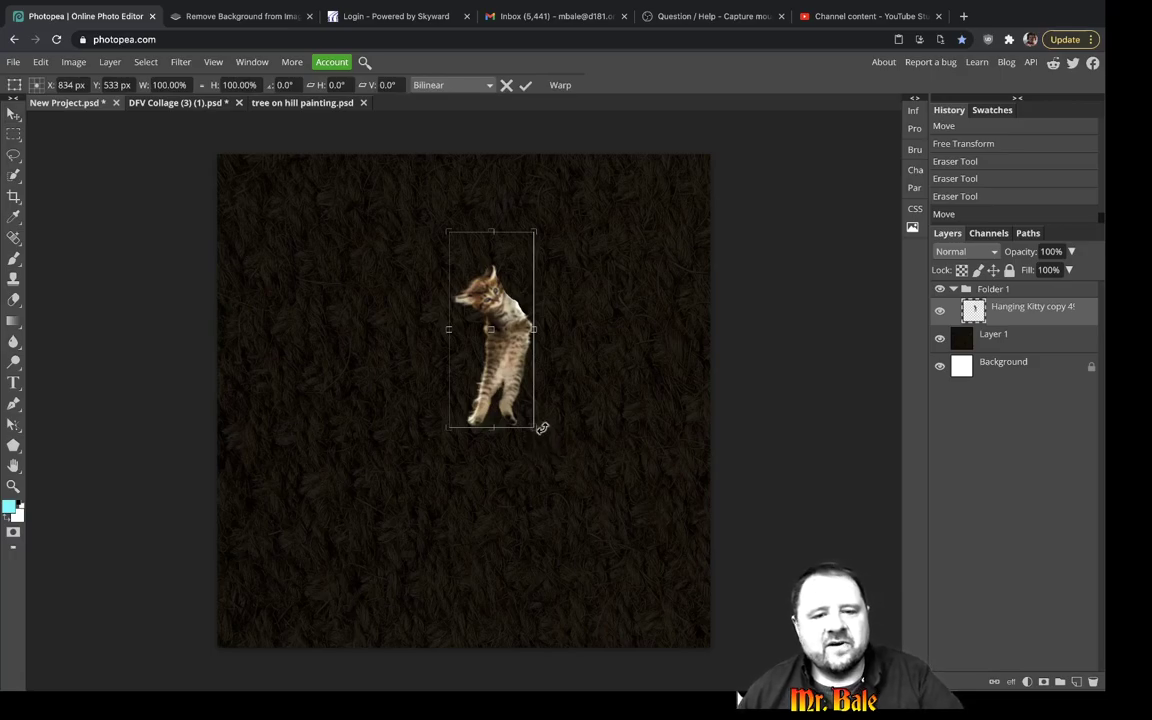
key("Return")
Undo the kitten's transforms, erasing and last move, back to its first placement on the canvas.
key("ctrl+z")
key("ctrl+z")
key("ctrl+z")
key("ctrl+z")
key("ctrl+z")
key("ctrl+z")
key("ctrl")
Scale the whole kitten to about 172% and place it at the canvas's upper centre, about X 768 px, Y 384 px.
mouse_move(457, 421)
left_mouse_down()
mouse_move(488, 427)
mouse_move(571, 522)
mouse_move(455, 410)
mouse_move(466, 412)
left_mouse_up()
left_click_drag(499, 561, 452, 435)
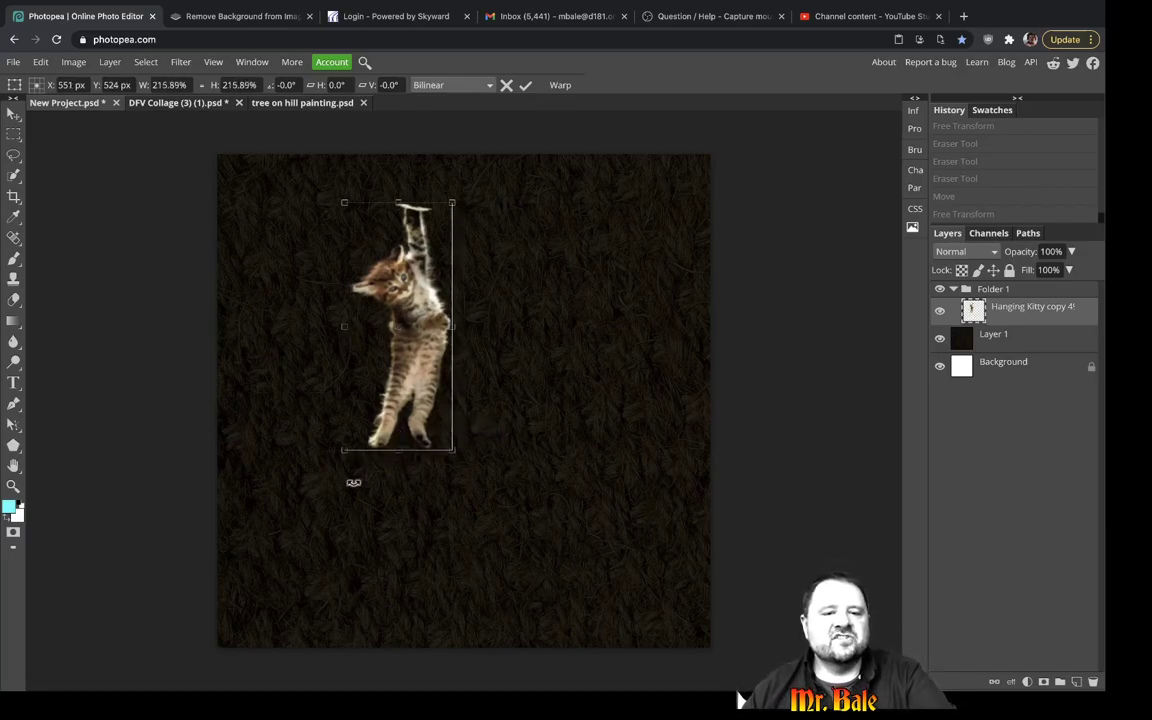
left_click_drag(427, 331, 503, 312)
left_click_drag(529, 423, 506, 391)
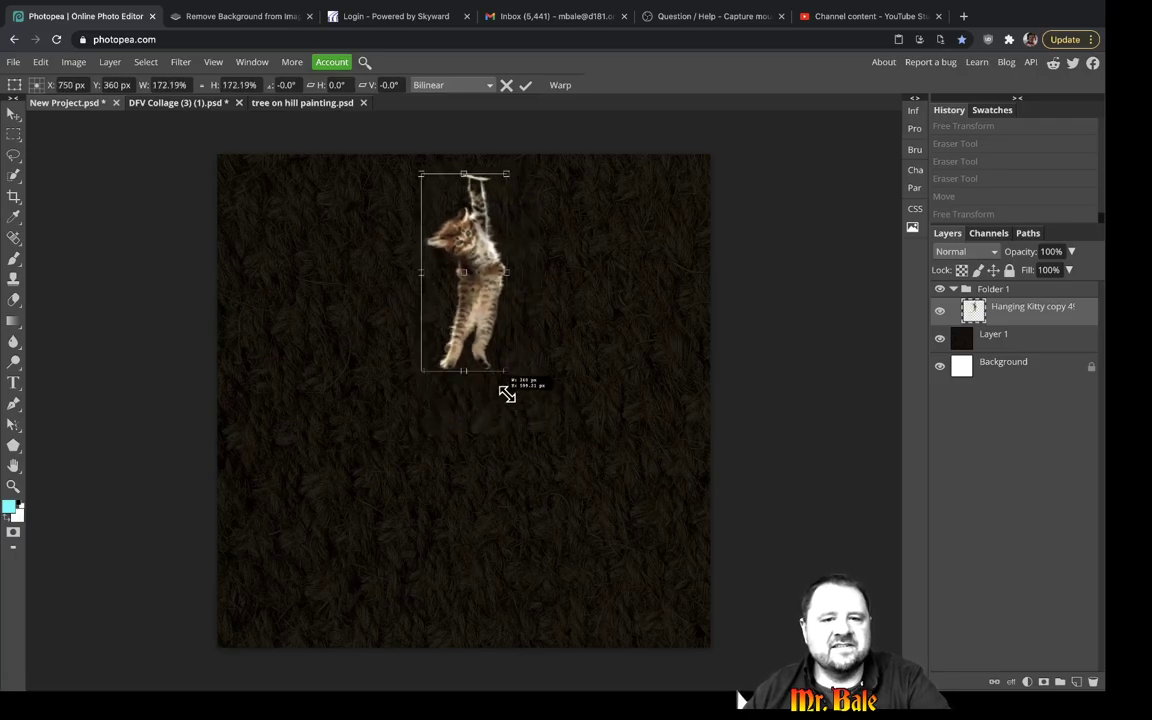
left_click_drag(472, 310, 480, 320)
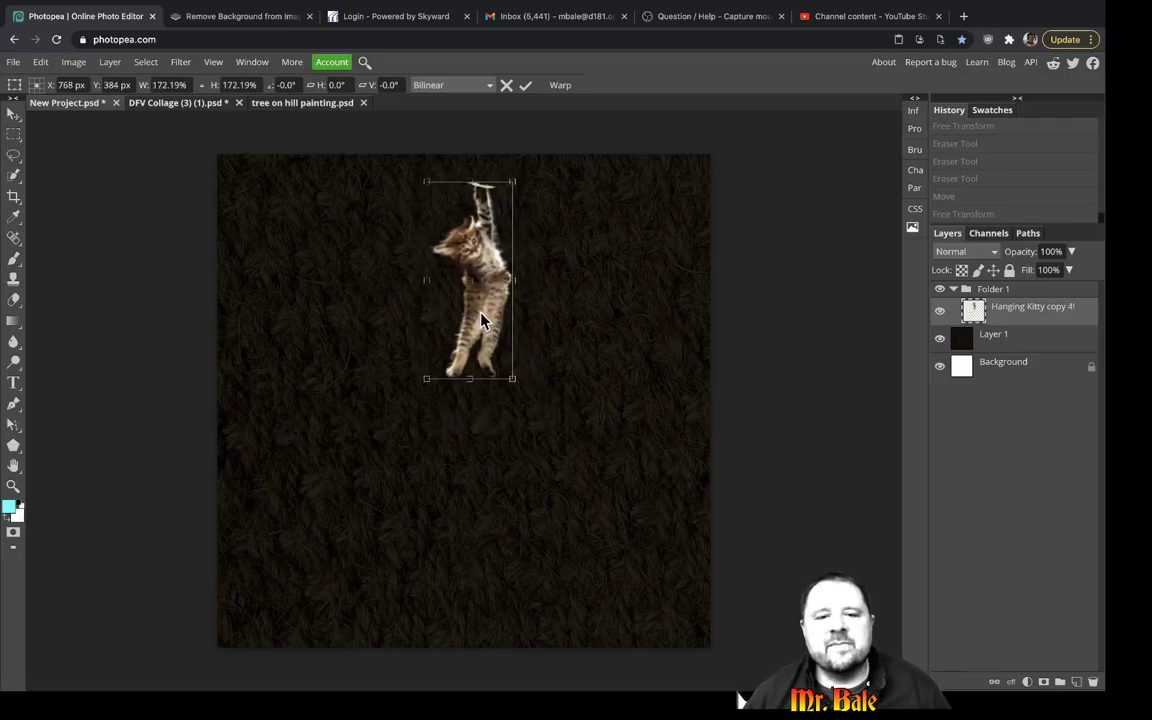
Duplicate the kitten layer and keep the copy exactly over the original.
right_click(1027, 316)
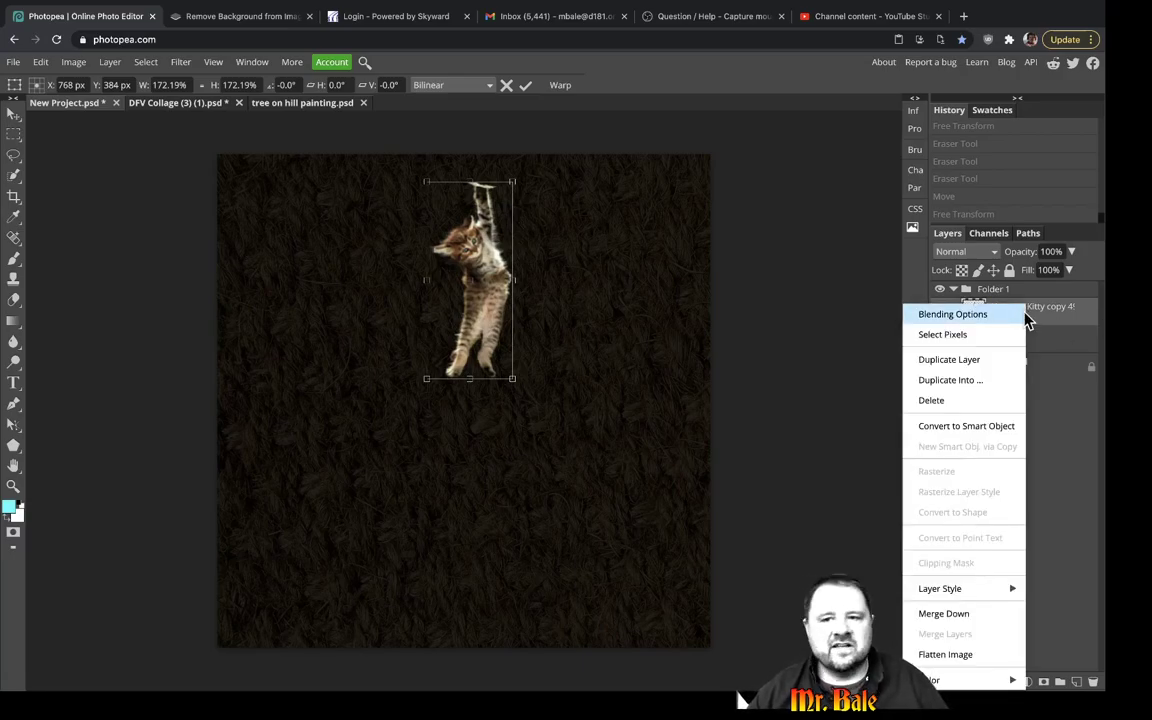
left_click(953, 359)
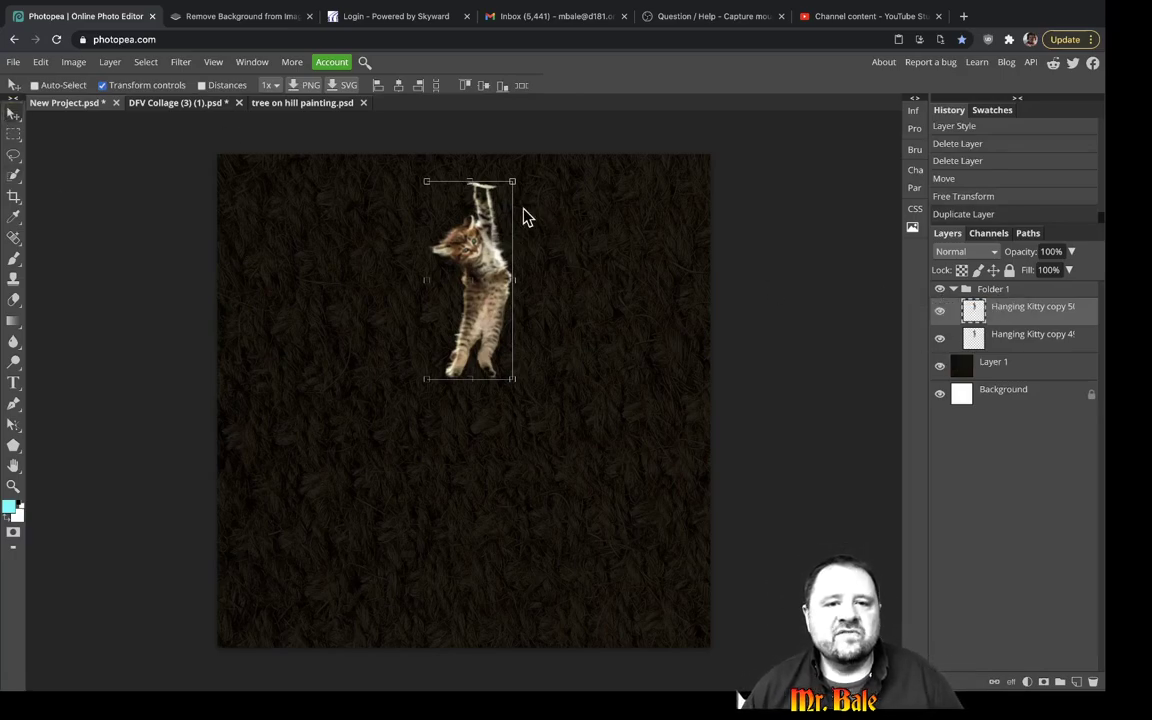
mouse_move(472, 232)
left_mouse_down()
mouse_move(605, 262)
mouse_move(555, 222)
mouse_move(587, 247)
mouse_move(465, 250)
mouse_move(478, 244)
left_mouse_up()
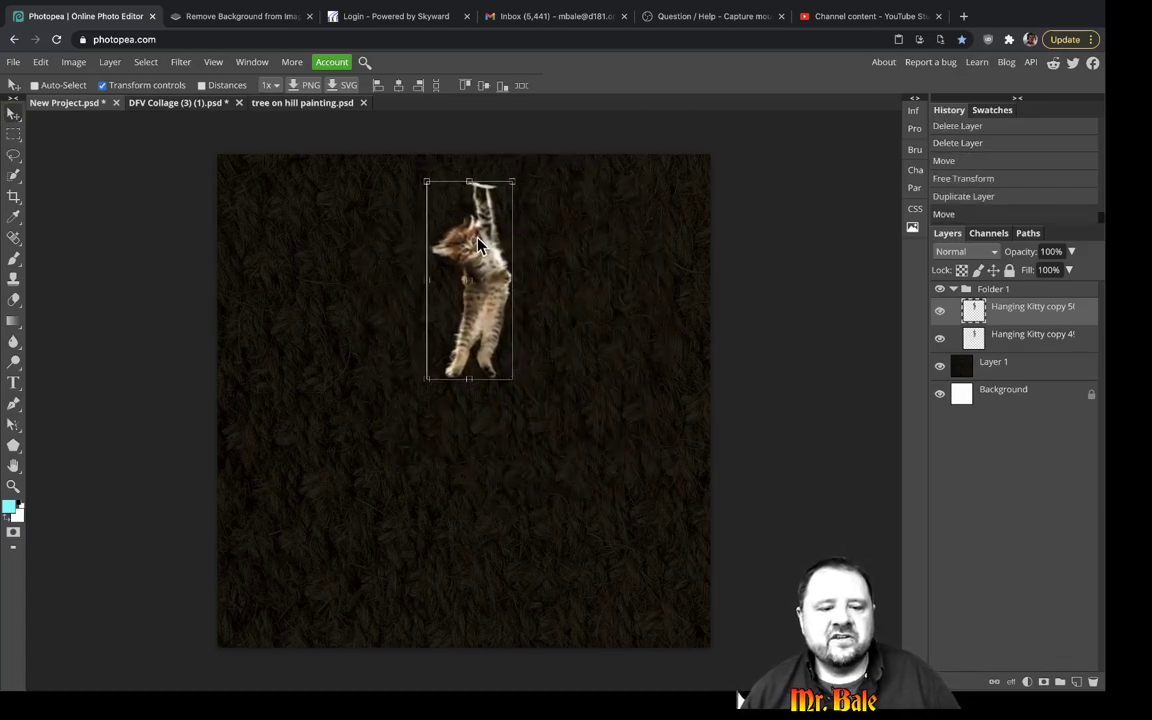
key("ctrl+z")
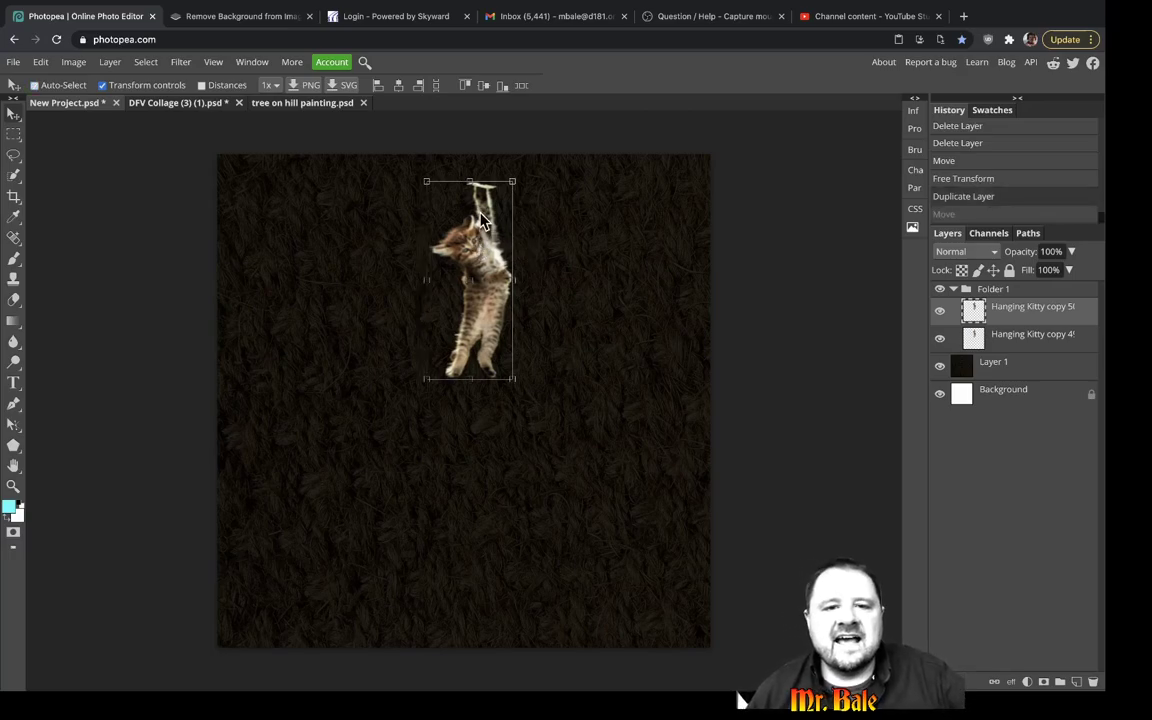
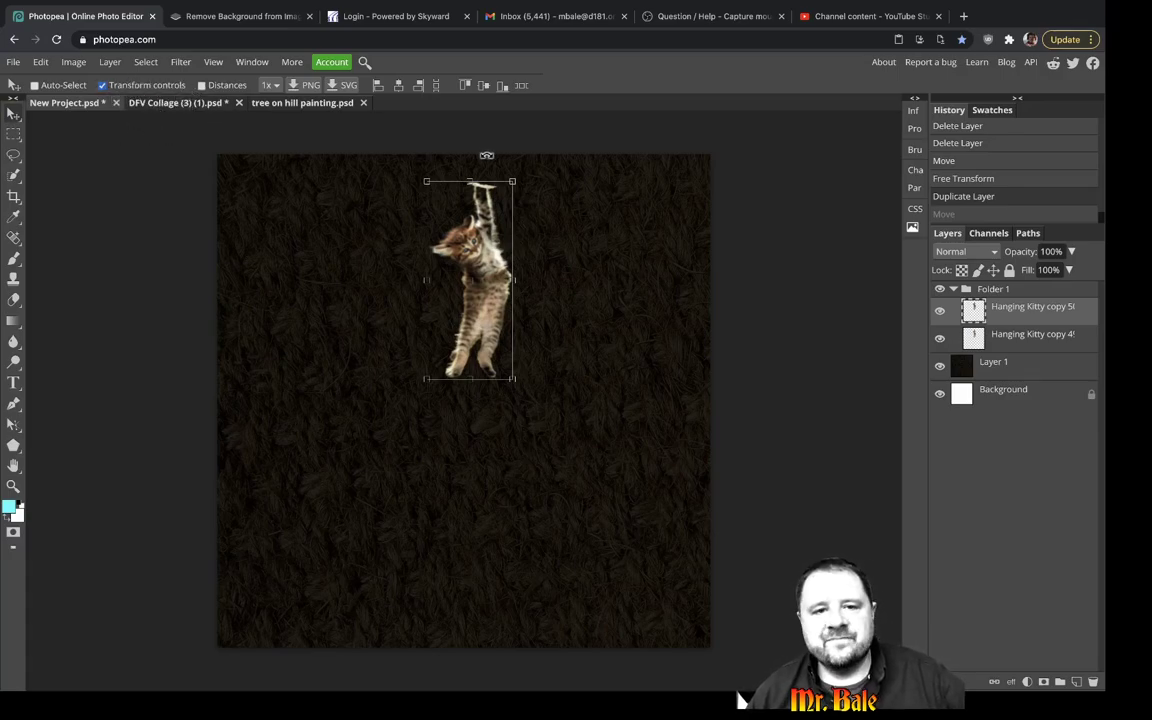
Flip the kitten copy vertically below the original at a height of -100% and align their hind paws.
left_click(473, 182)
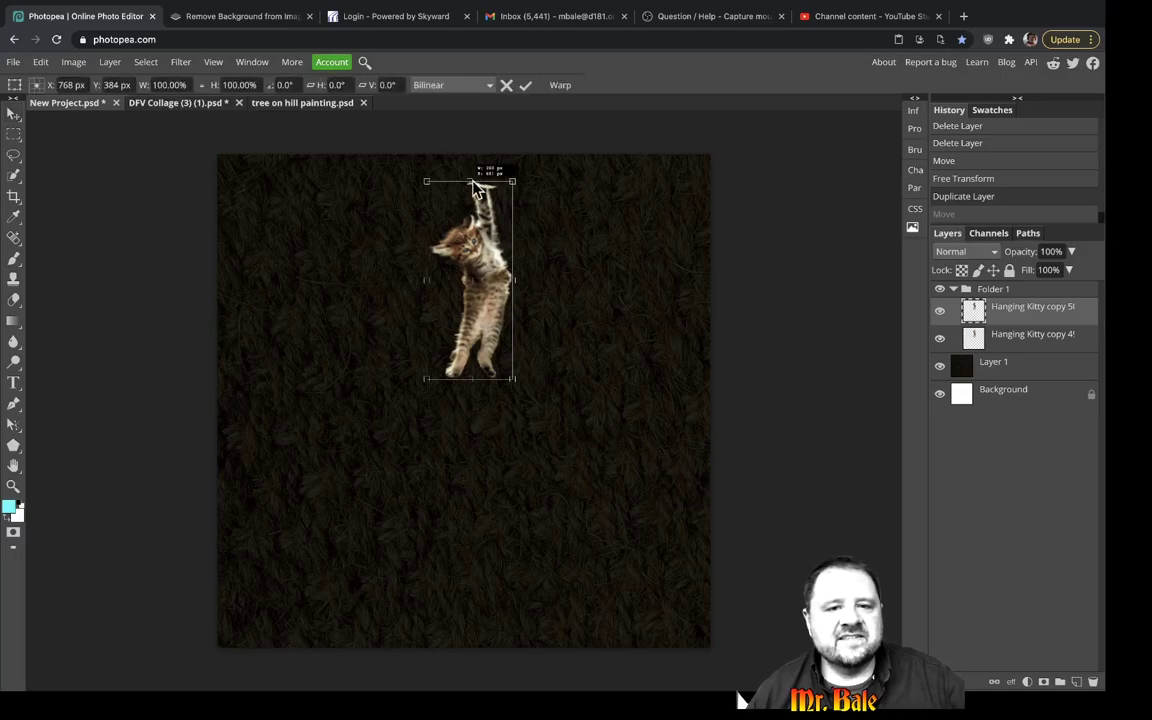
left_click_drag(477, 190, 488, 580)
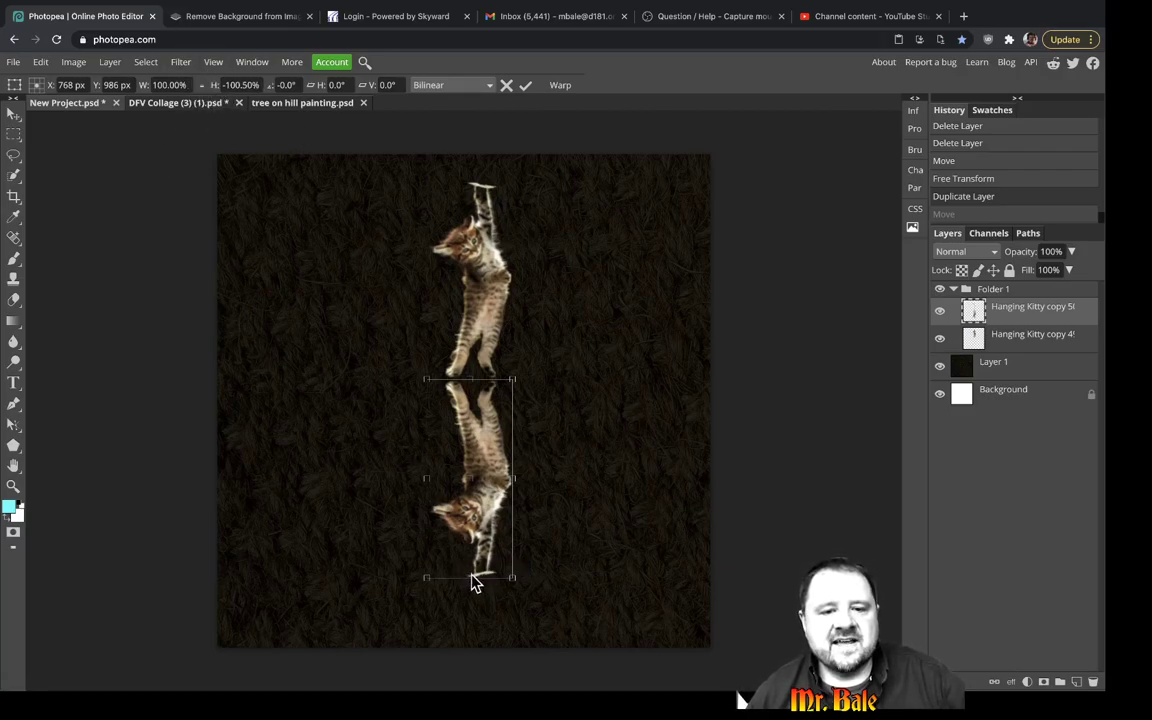
left_click_drag(469, 578, 445, 563)
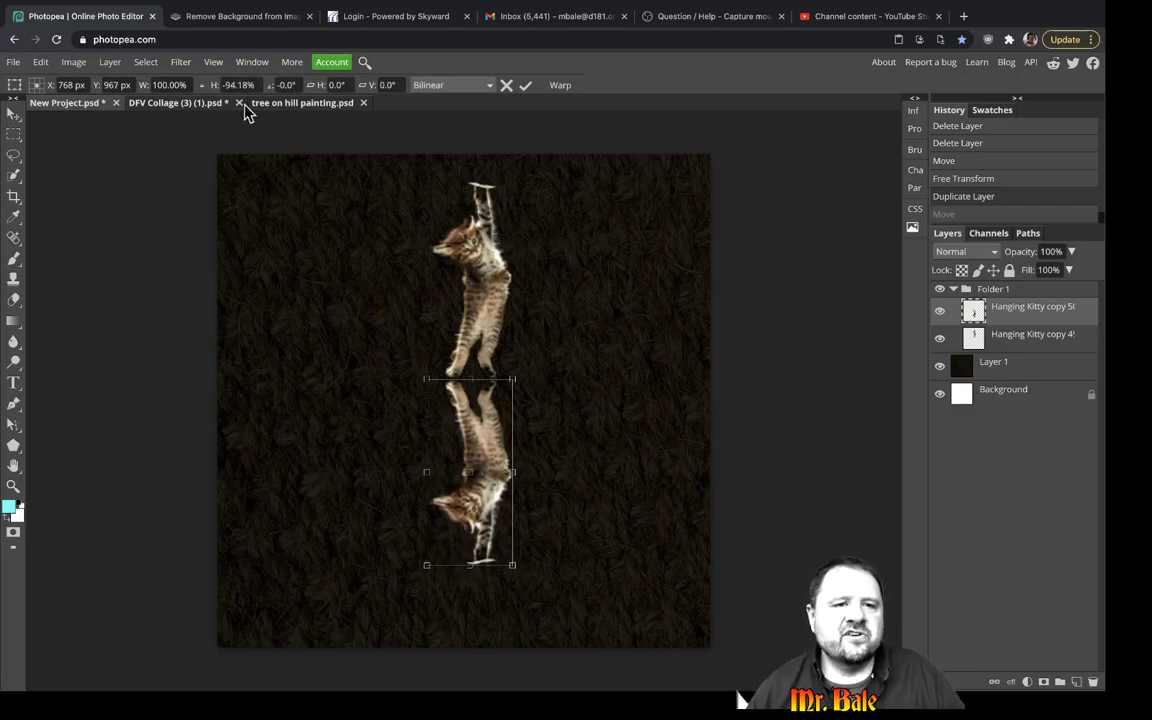
left_click(256, 84)
type("-100")
key("Return")
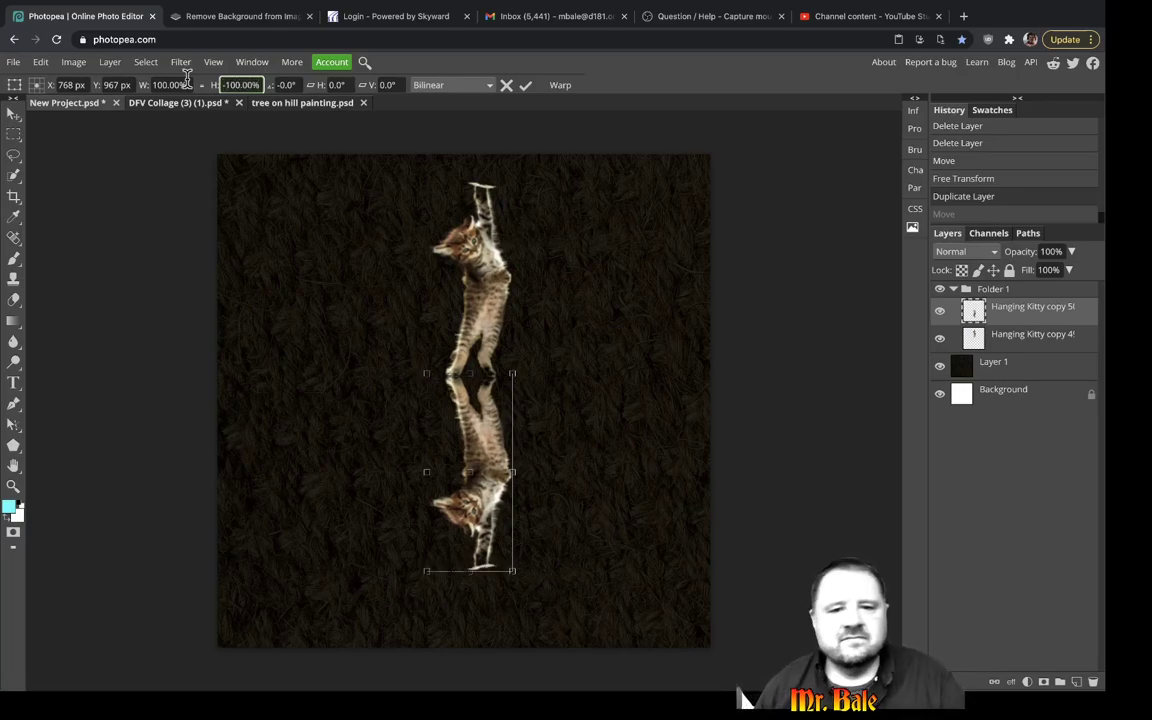
left_click(13, 114)
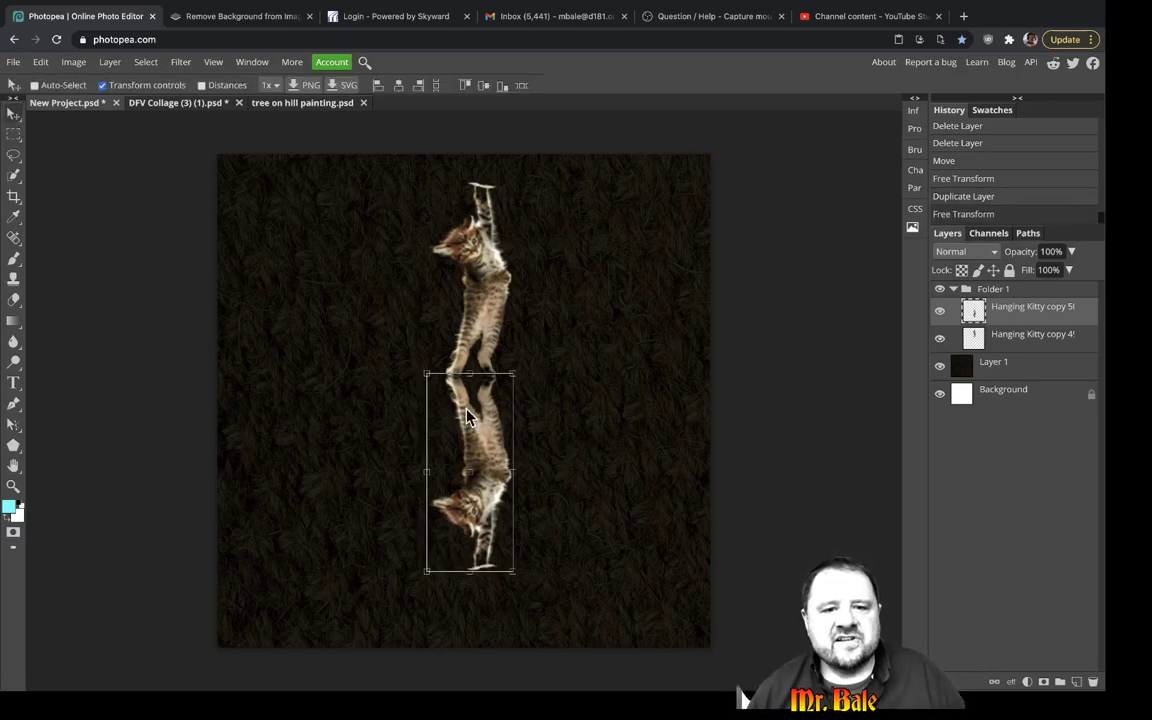
left_click(486, 420)
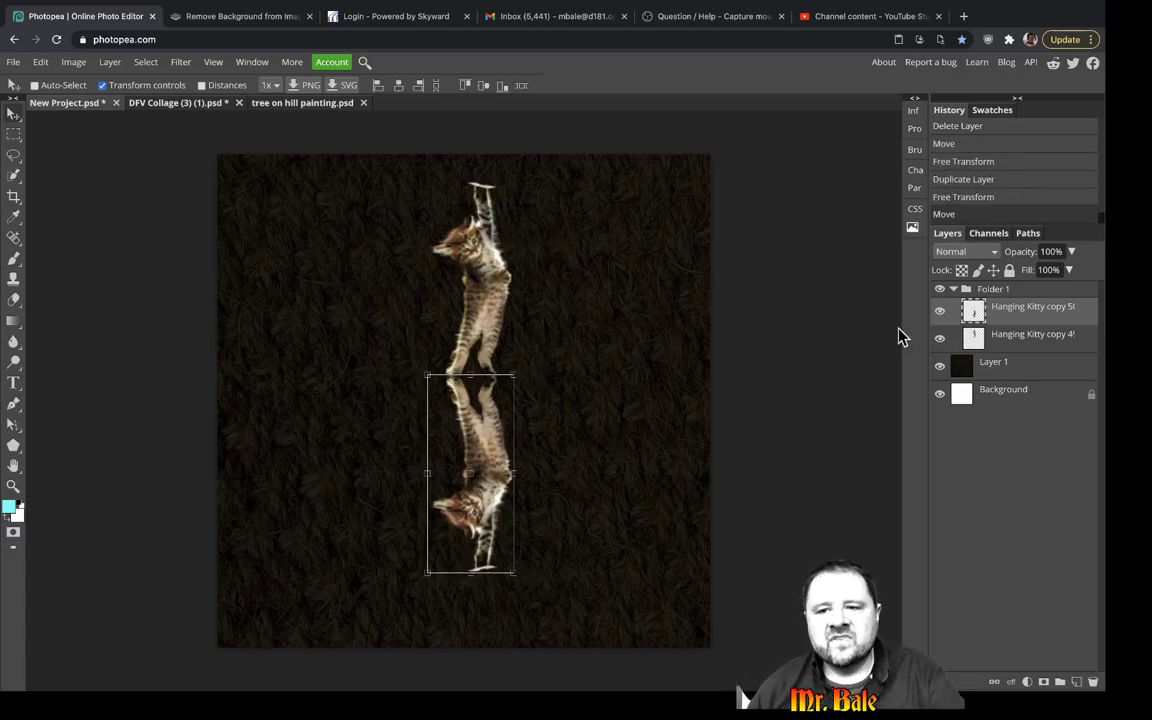
Duplicate both vertical kitten layers together and rotate the copies 90° to form a cross.
left_click(992, 338, "shift")
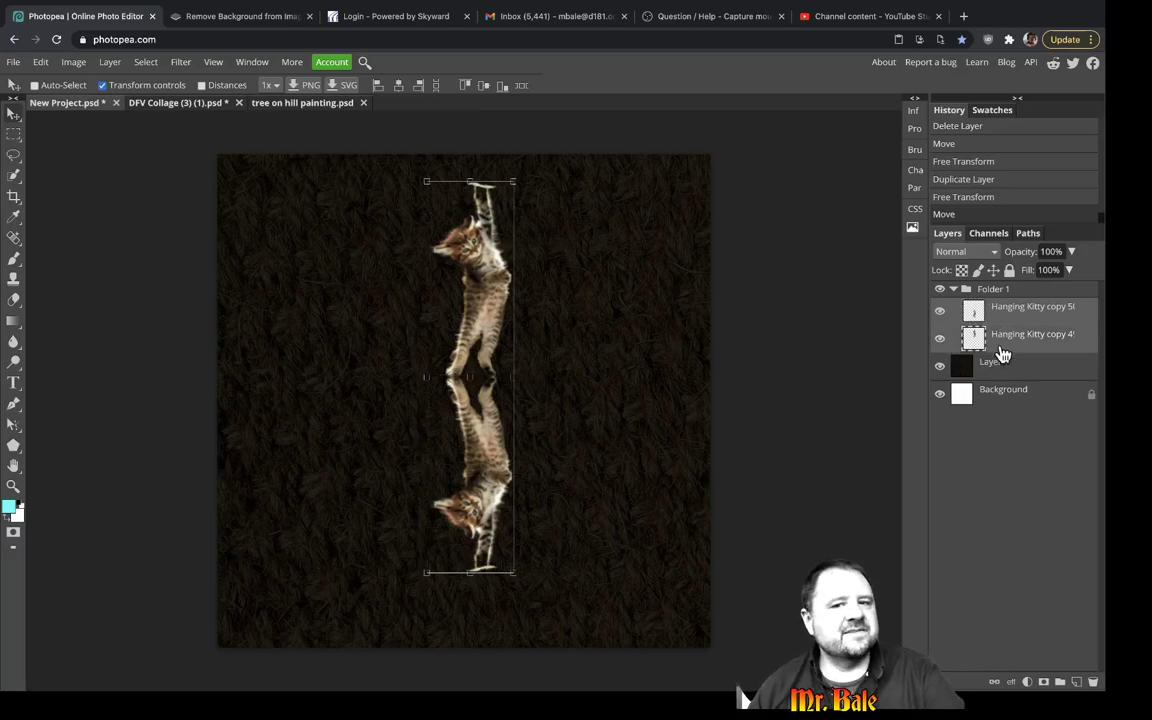
right_click(1006, 320)
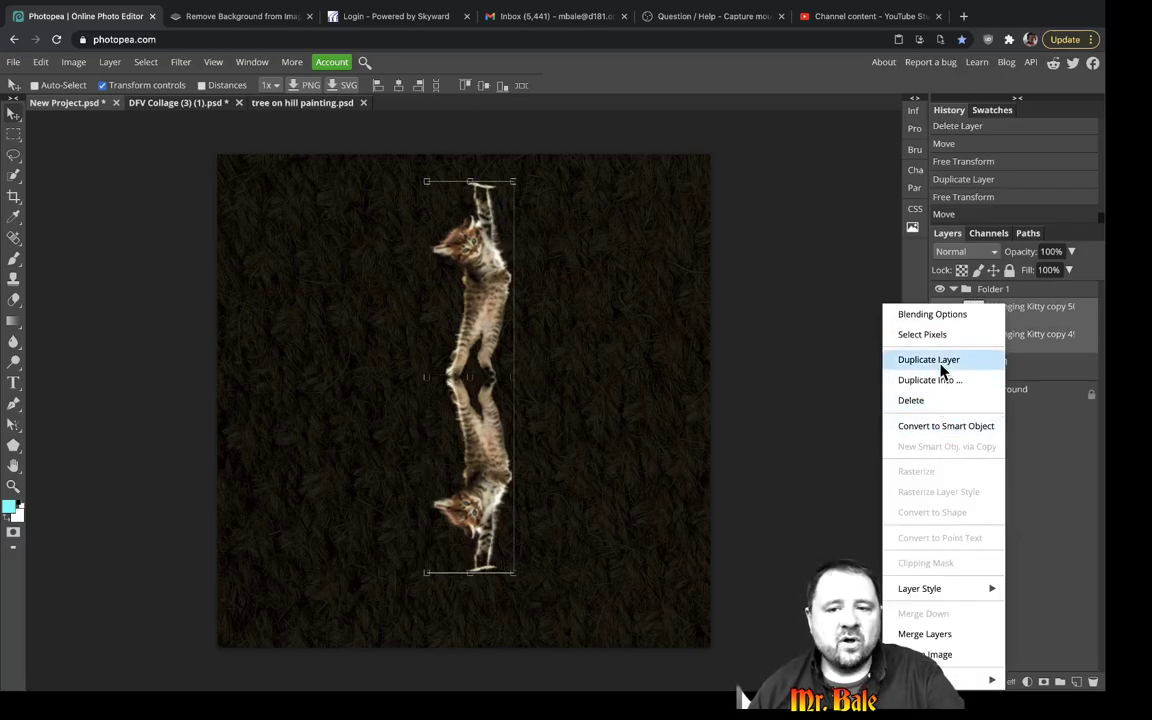
left_click(938, 361)
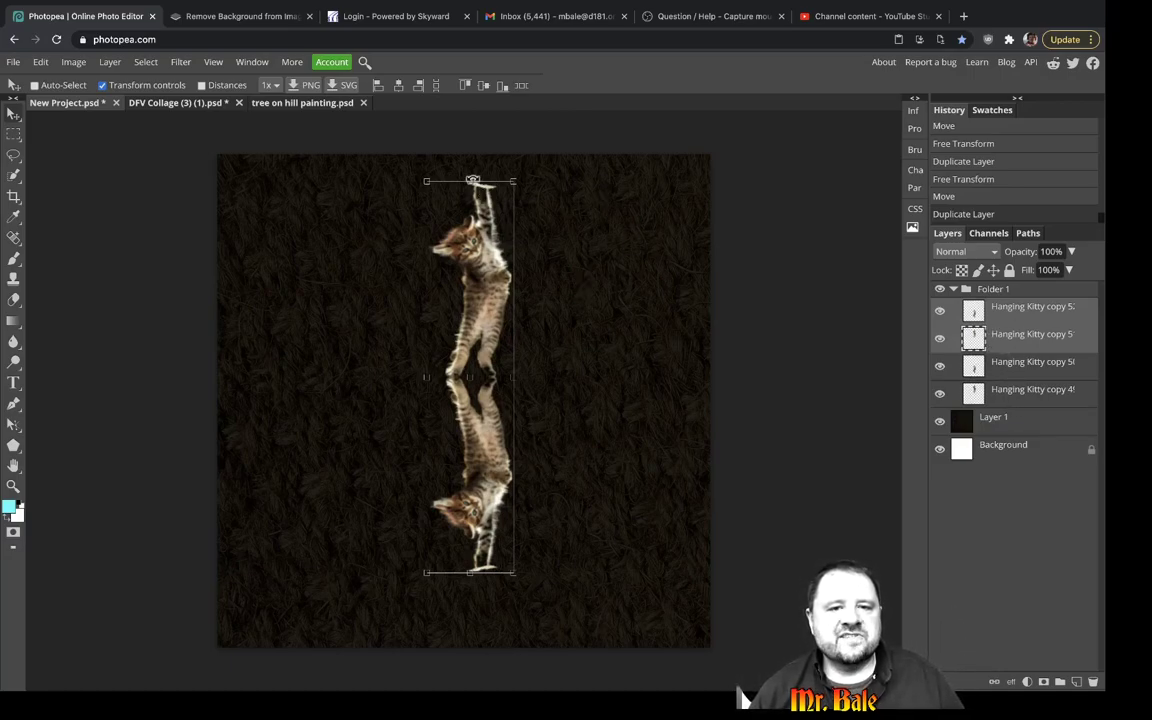
left_click_drag(471, 164, 616, 394)
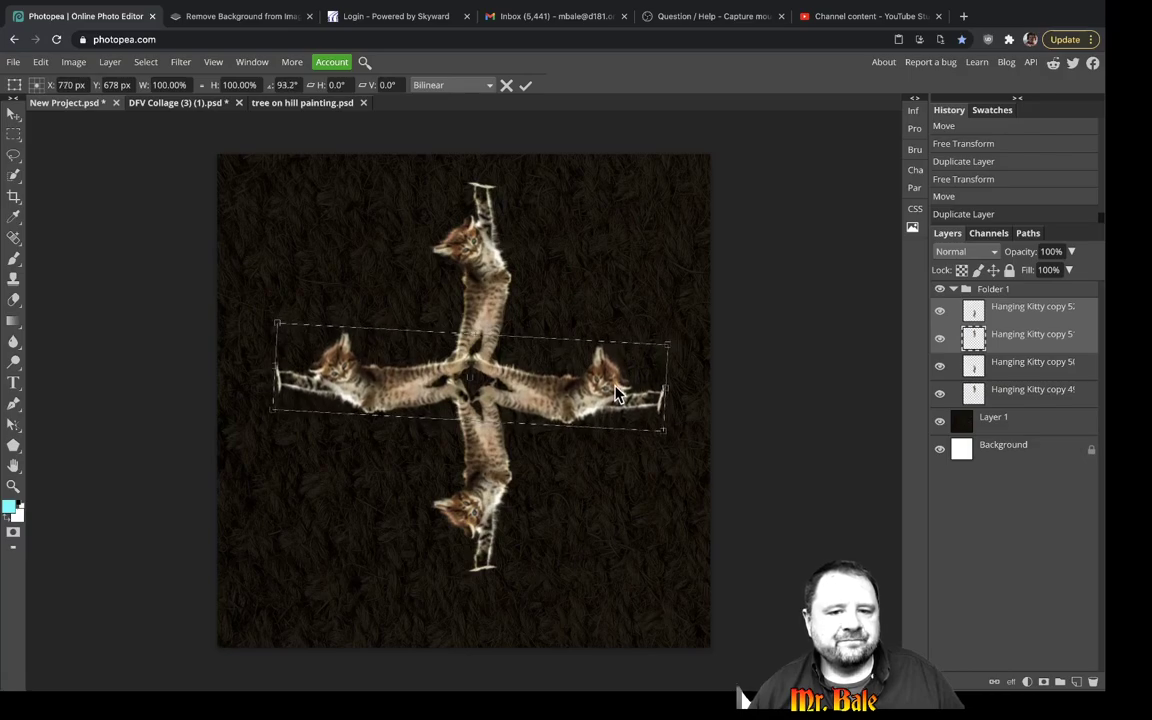
left_click_drag(690, 385, 699, 356)
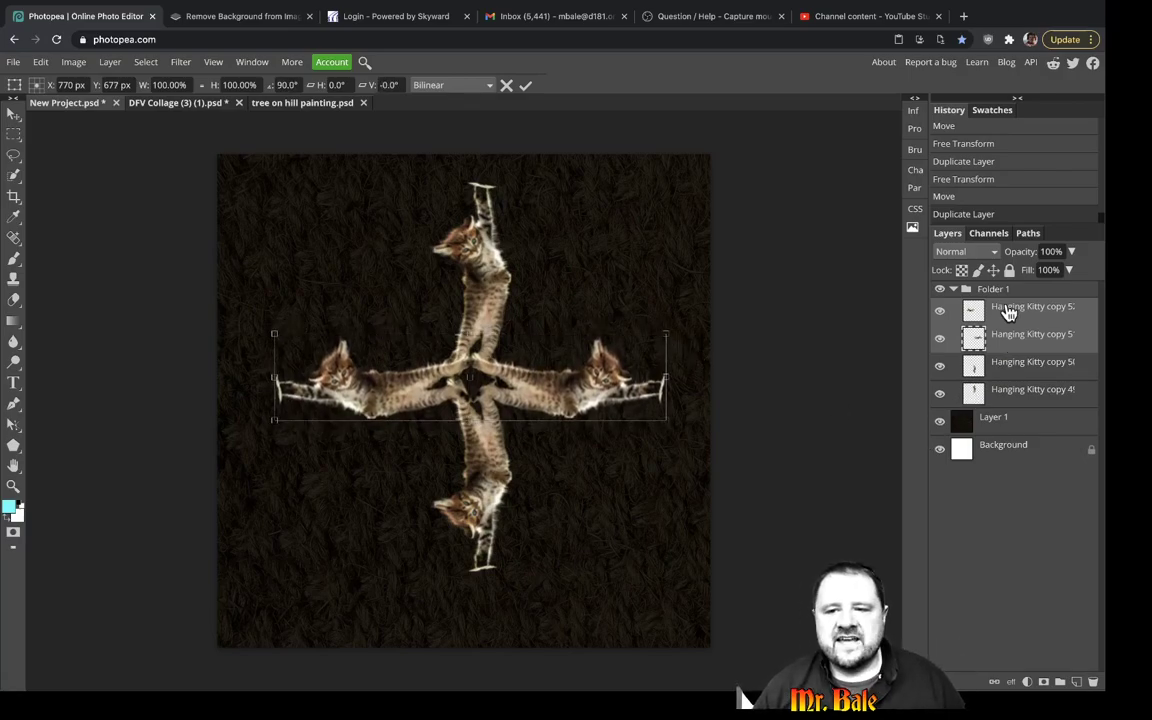
Duplicate the horizontal kitten pair and rotate the copies about 48° onto the diagonal.
right_click(978, 306)
left_click(1044, 364)
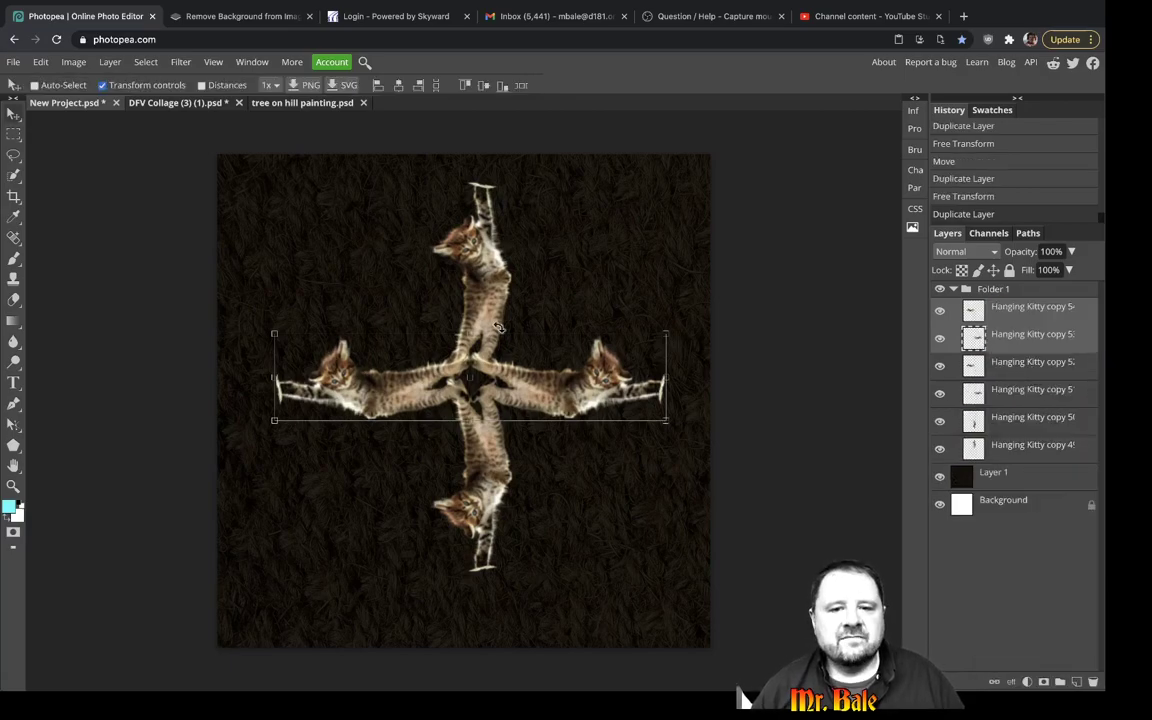
left_click_drag(687, 360, 609, 517)
Duplicate the diagonal kitten pair, rotate the copies 85° onto the opposite diagonal and centre them at about X 766 px, Y 672 px.
right_click(1030, 314)
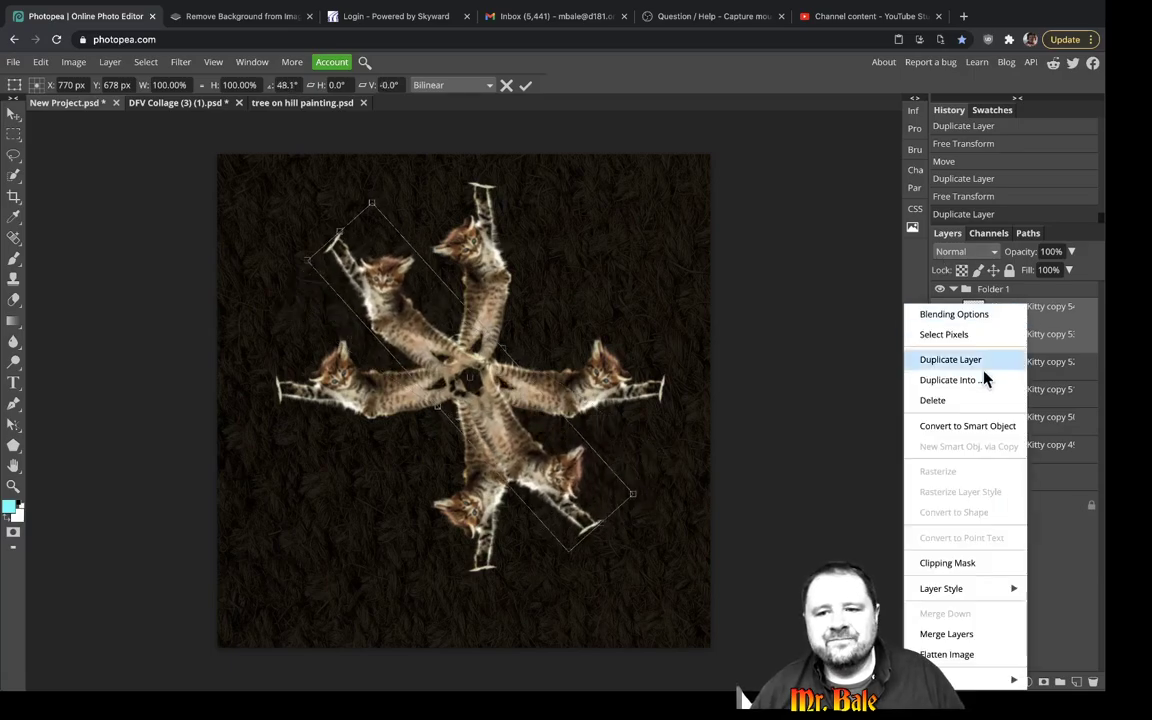
left_click(968, 366)
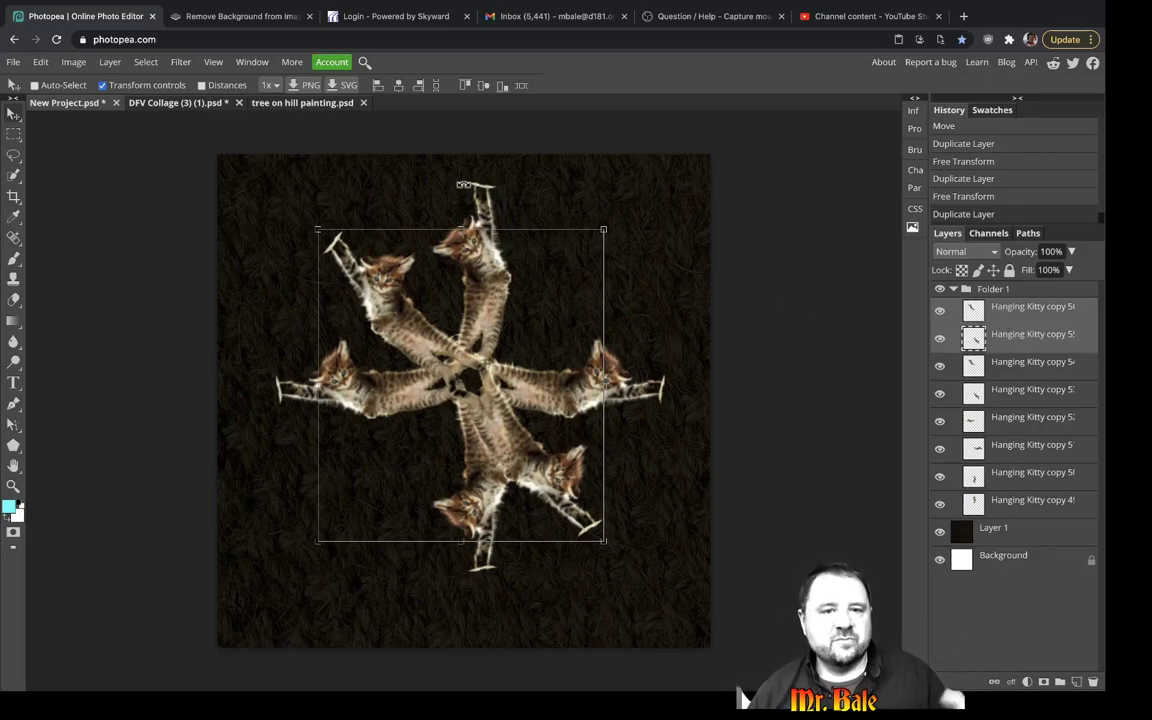
left_click_drag(463, 193, 648, 376)
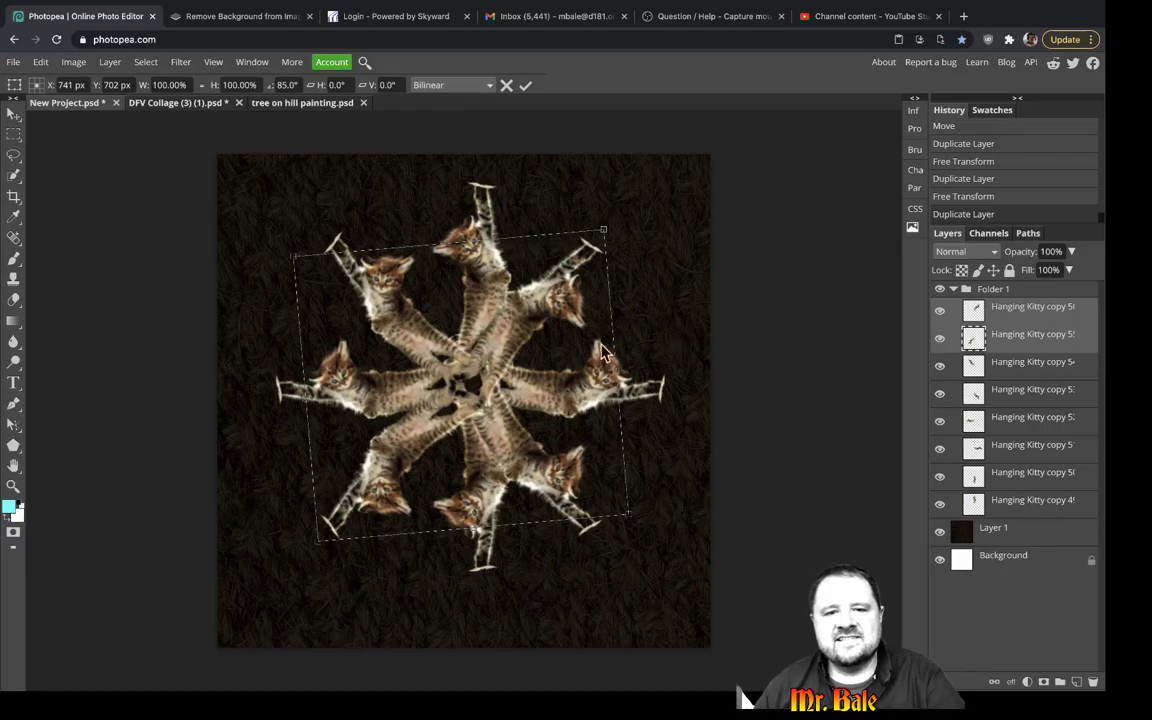
left_click_drag(517, 377, 510, 344)
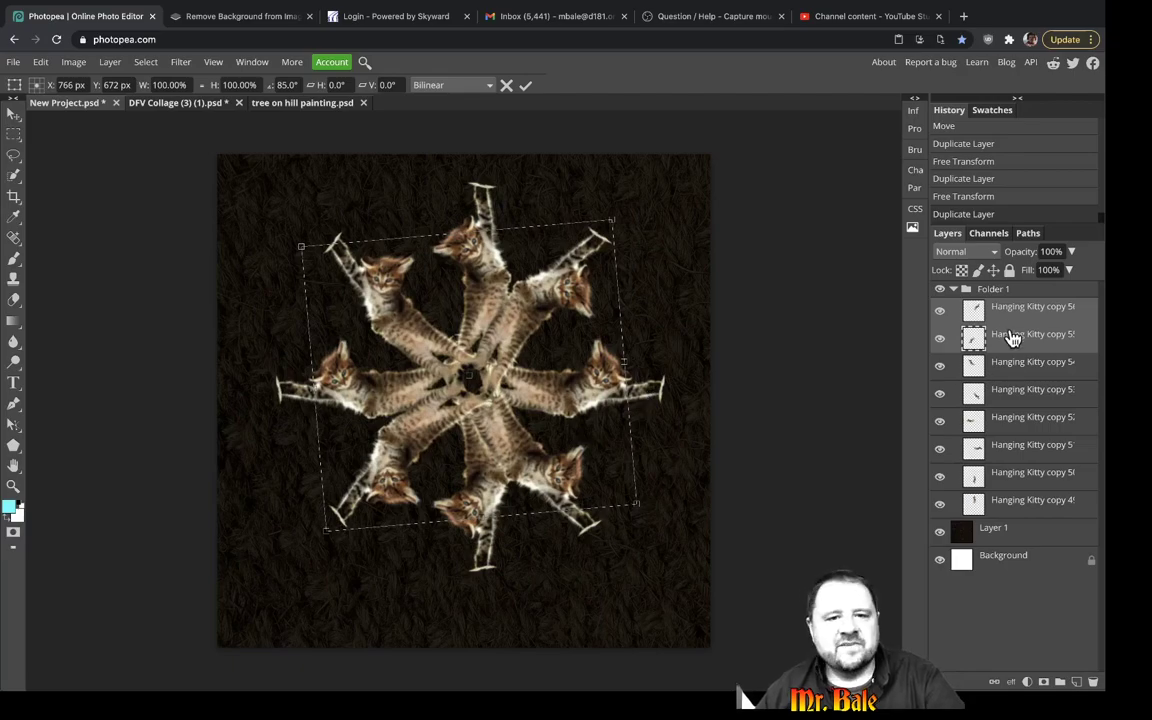
Duplicate all eight kitten layers in Folder 1 together.
left_click(1000, 306)
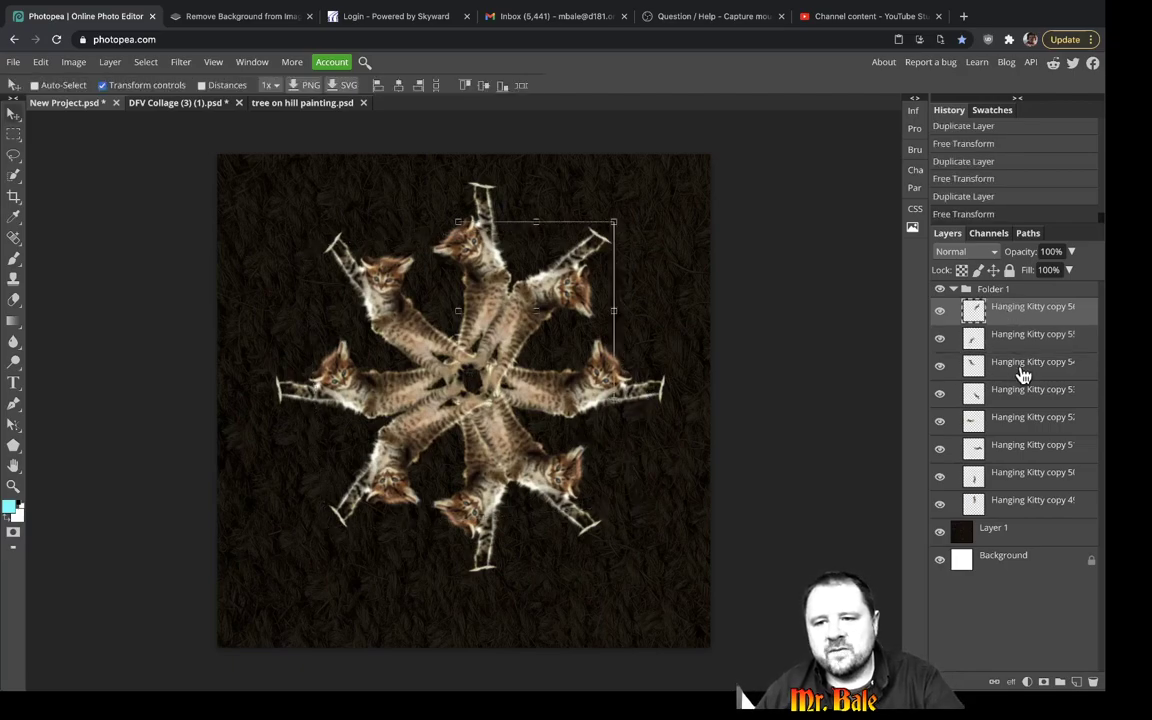
left_click(1018, 502, "shift")
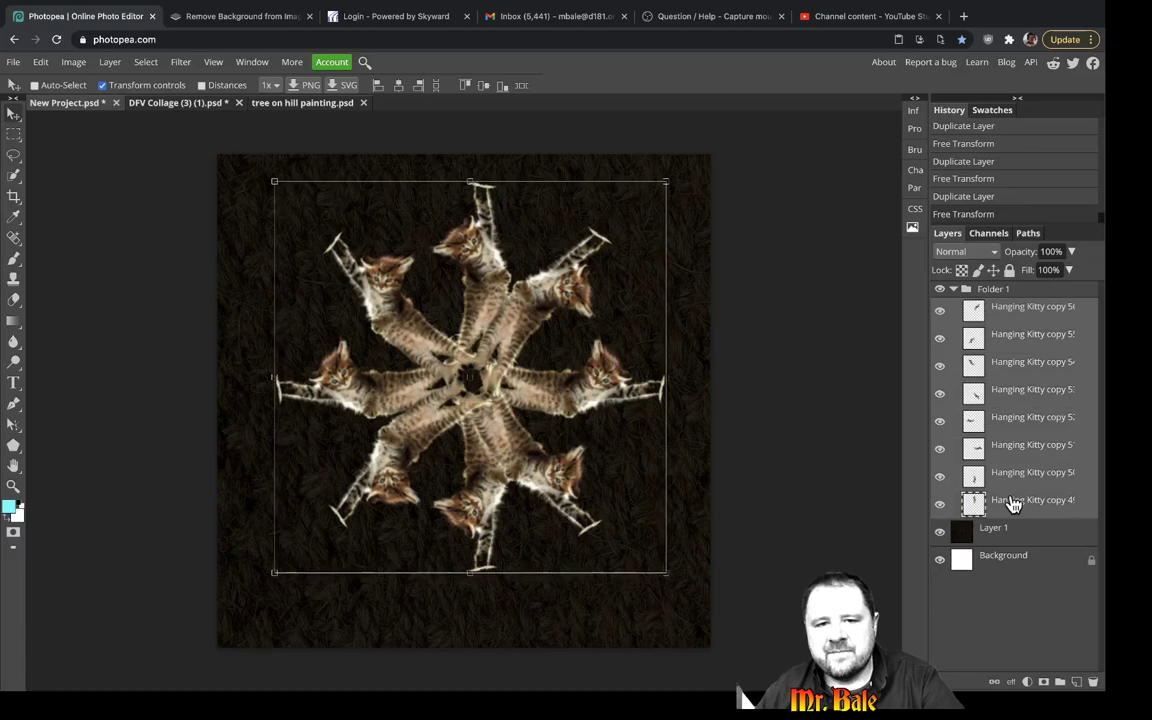
right_click(1017, 308)
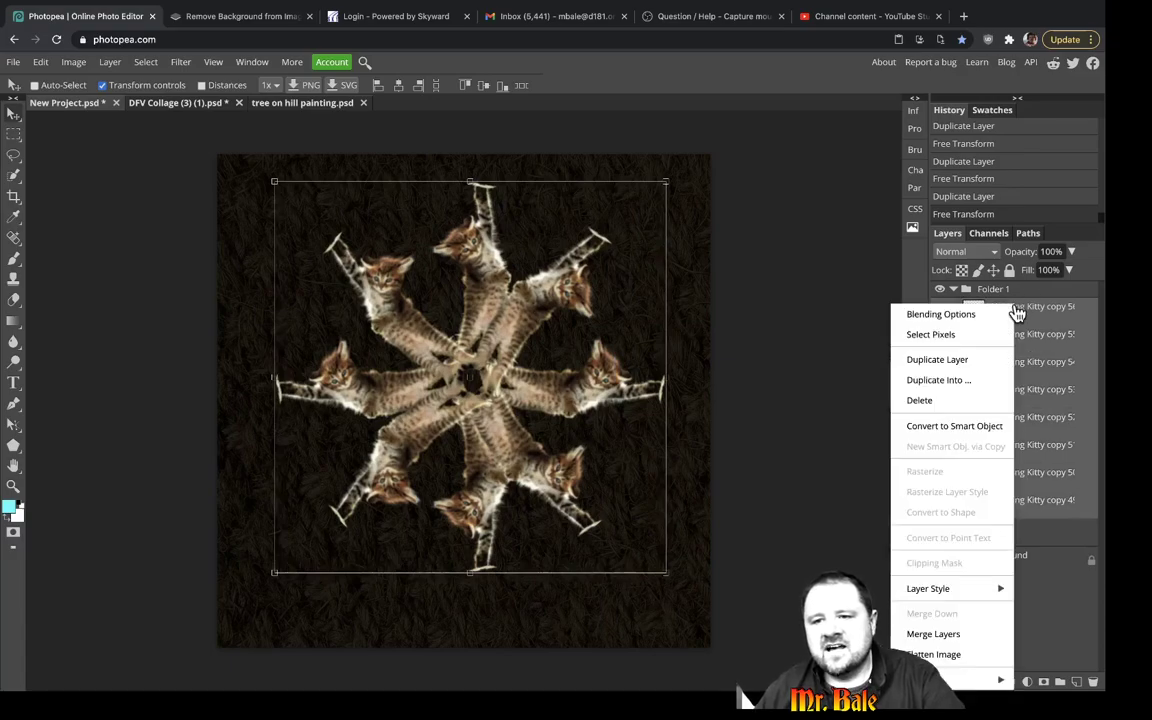
left_click(955, 360)
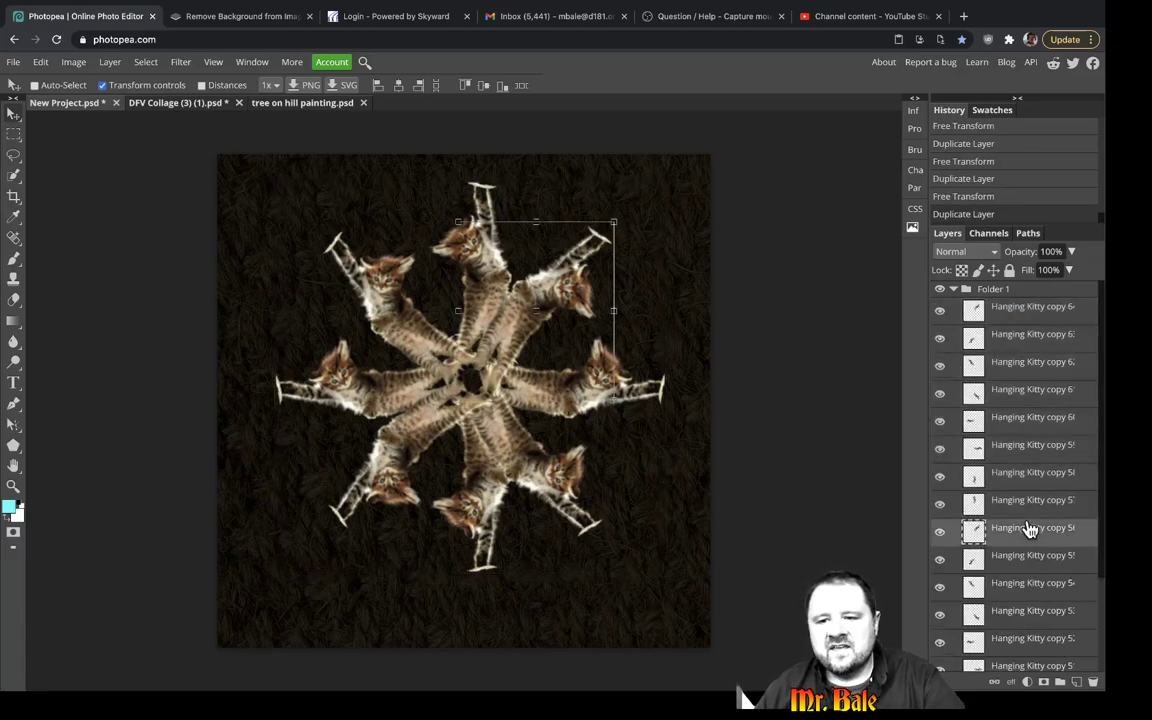
Rotate the lower eight kitten layers together about 24.3°, enlarge them to about 127.64%, and collapse Folder 1.
scroll(1030, 540, "down", 3)
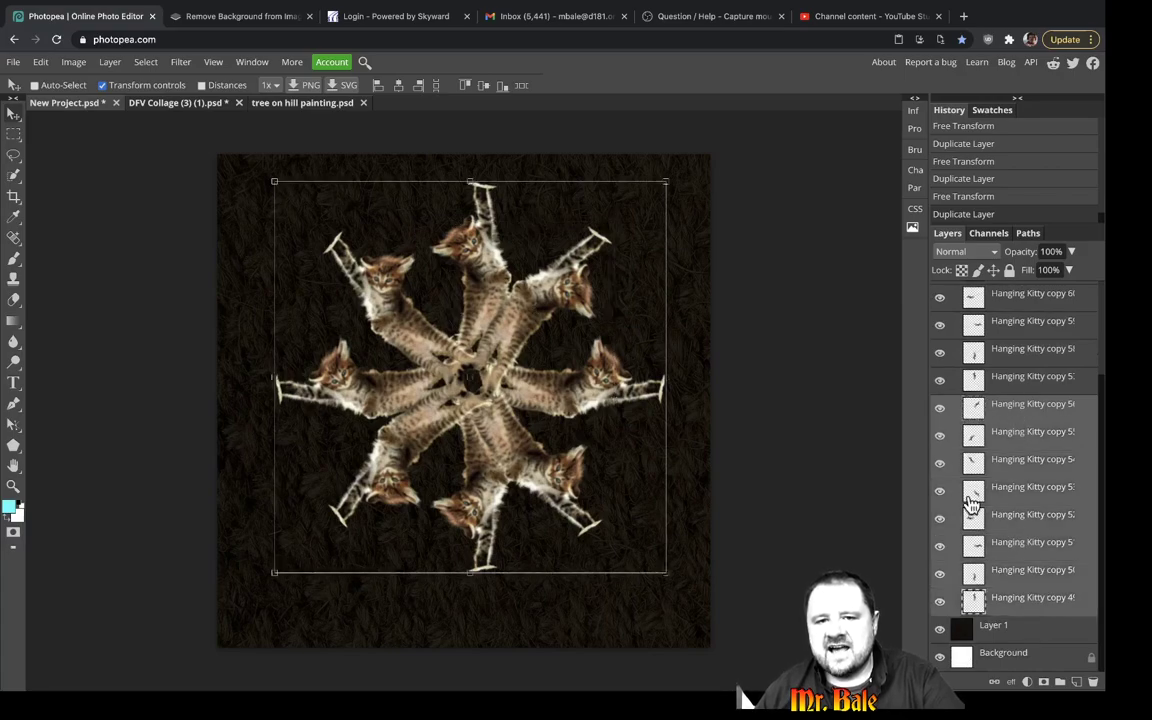
key("ctrl+alt+t")
left_click_drag(698, 170, 738, 272)
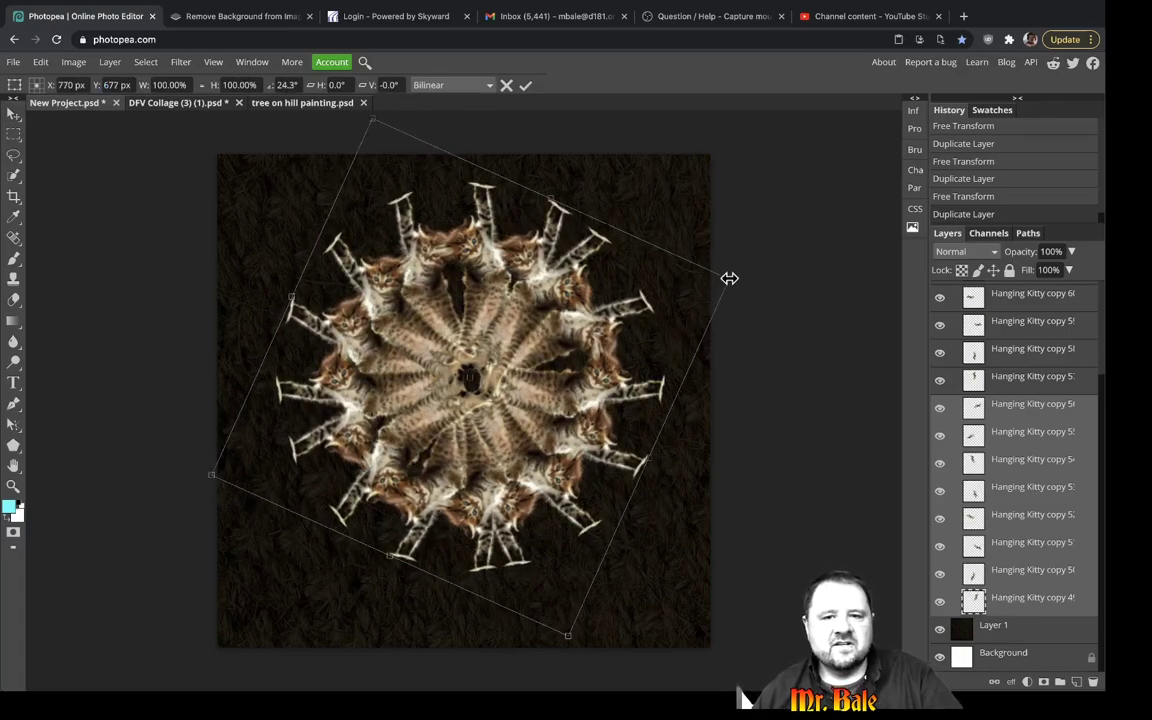
left_click_drag(729, 278, 802, 253)
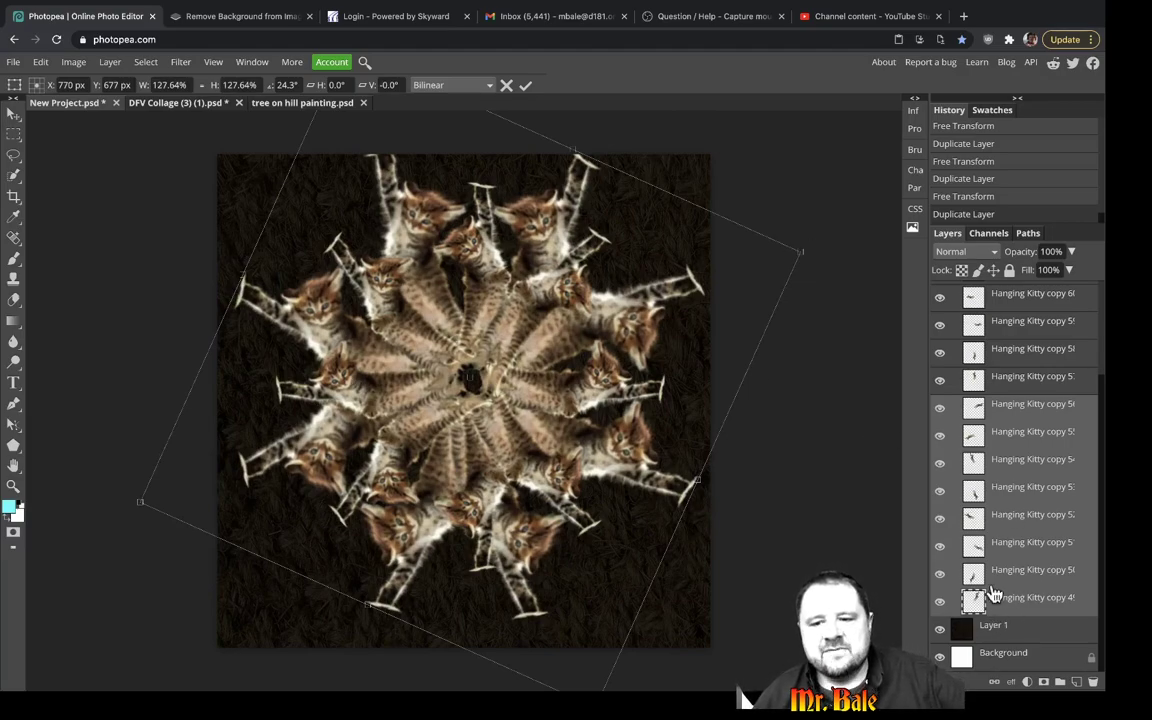
key("ctrl+g")
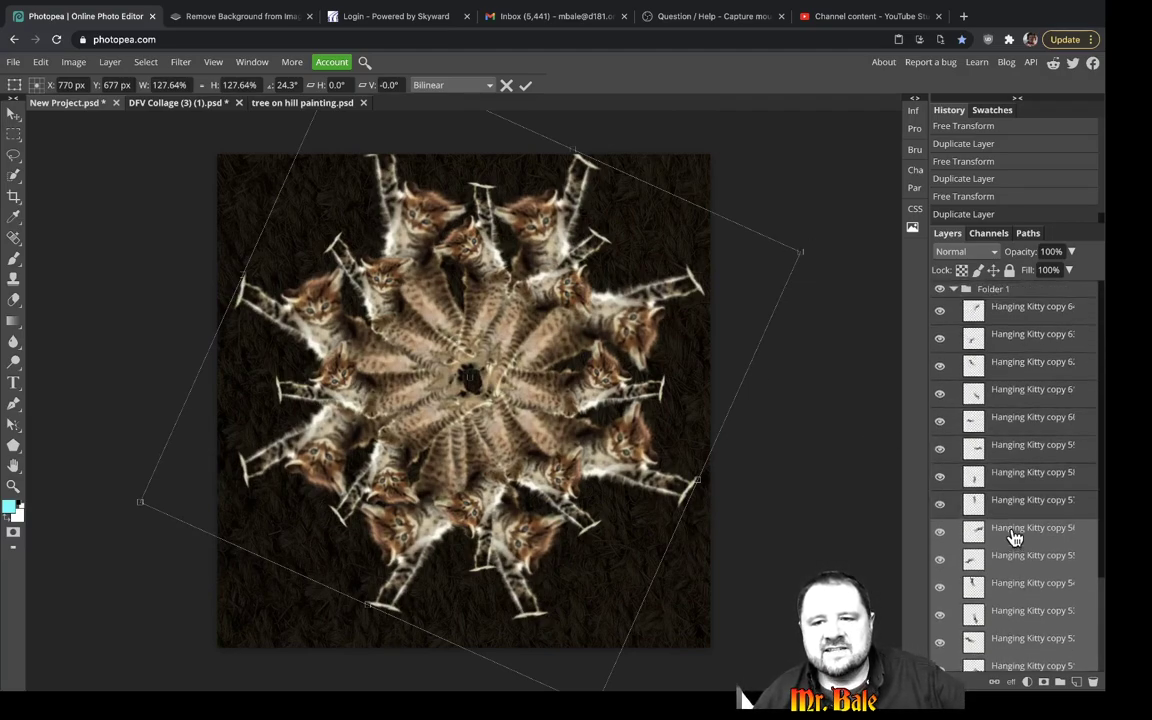
left_click(953, 290)
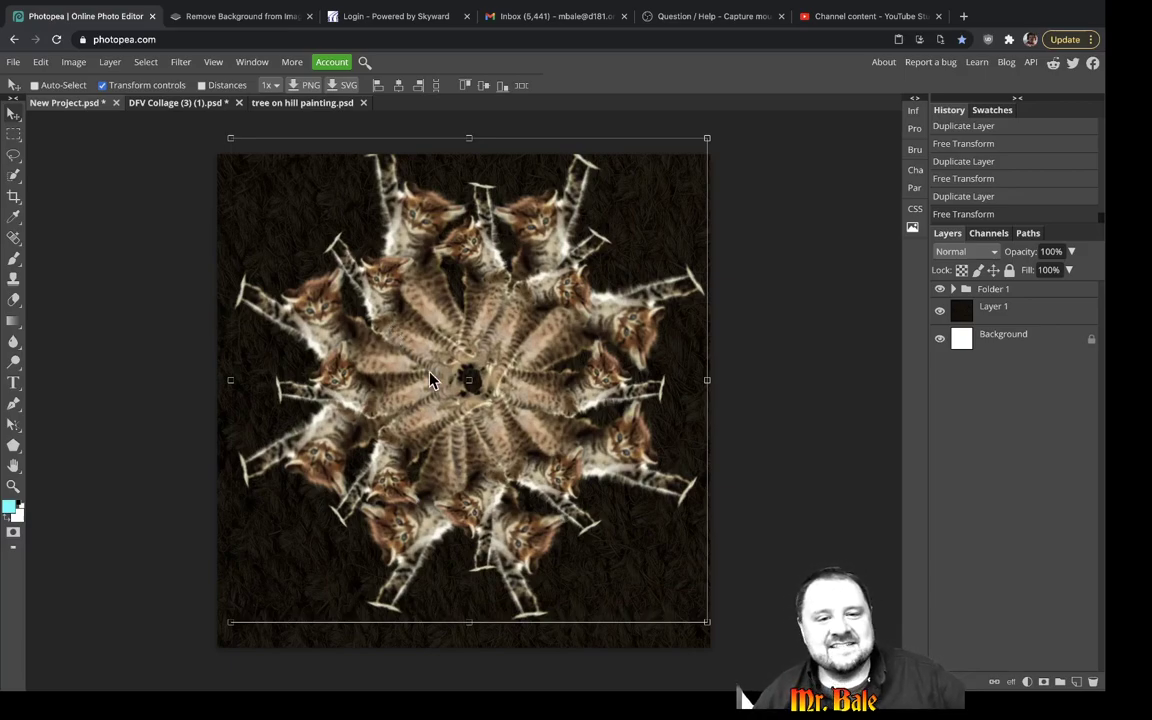
Draw a yellow circle with the Ellipse shape tool over the centre of the kitten pattern.
right_click(13, 447)
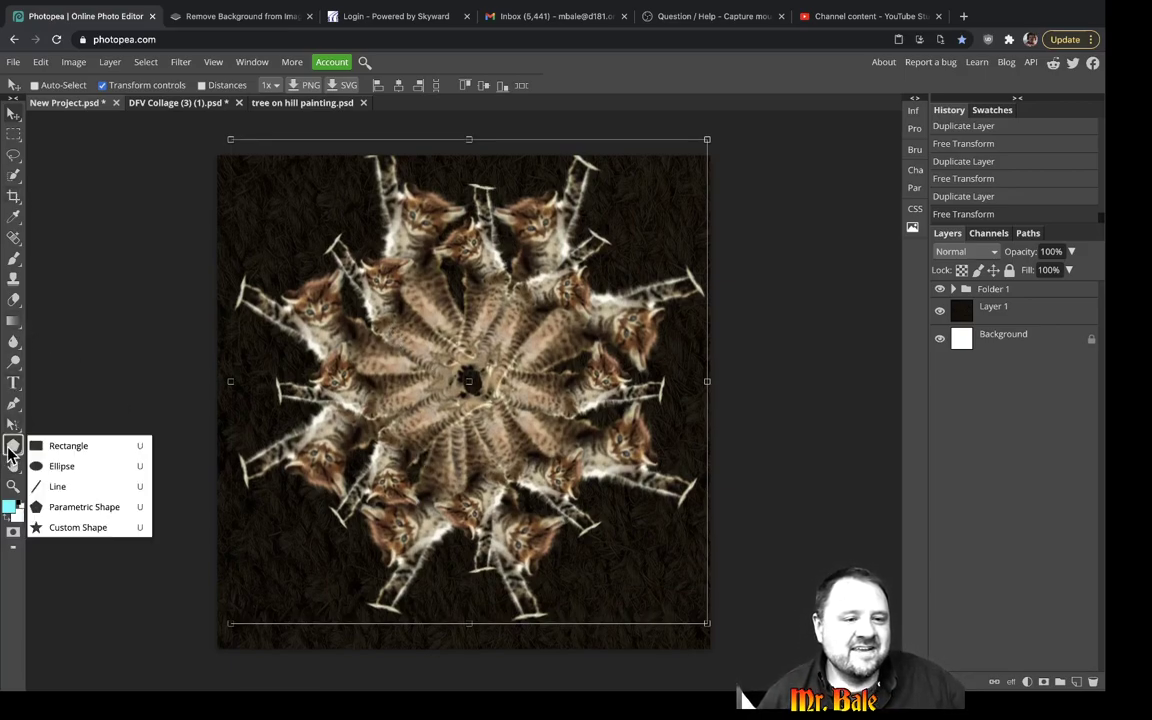
left_click(64, 466)
left_click_drag(368, 295, 643, 489)
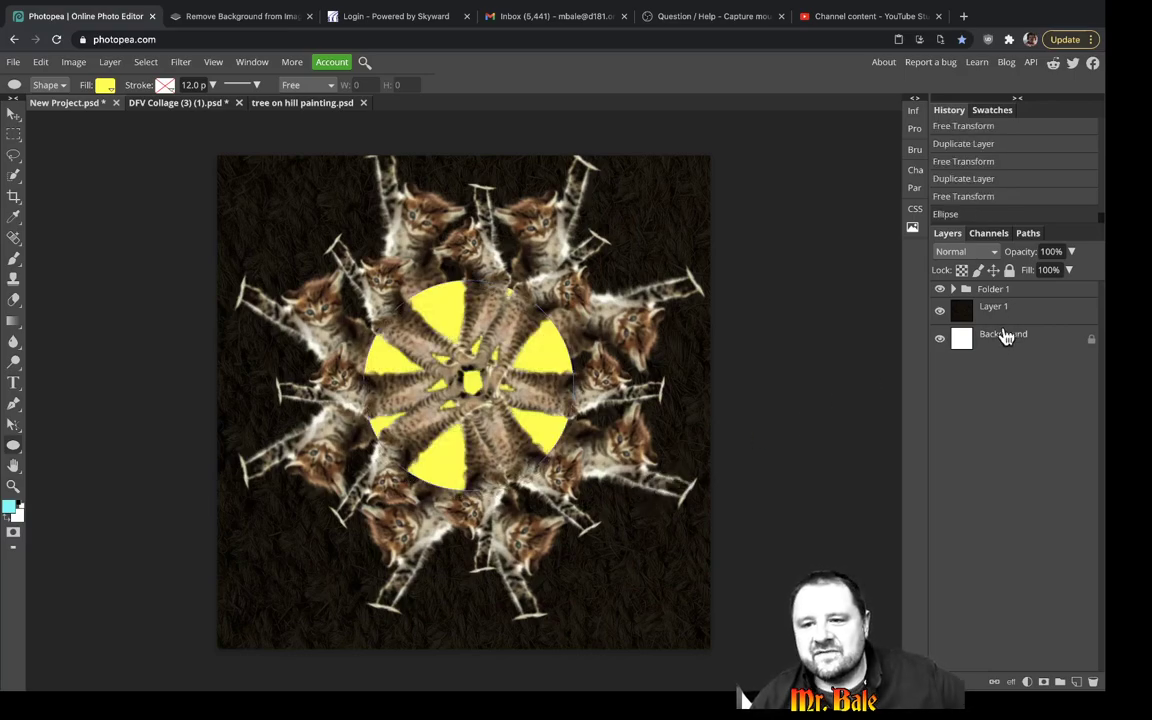
Place the circle's layer above all kitten layers in Folder 1 and shift the circle slightly down on the canvas.
left_click(956, 290)
left_click_drag(1039, 540, 1028, 304)
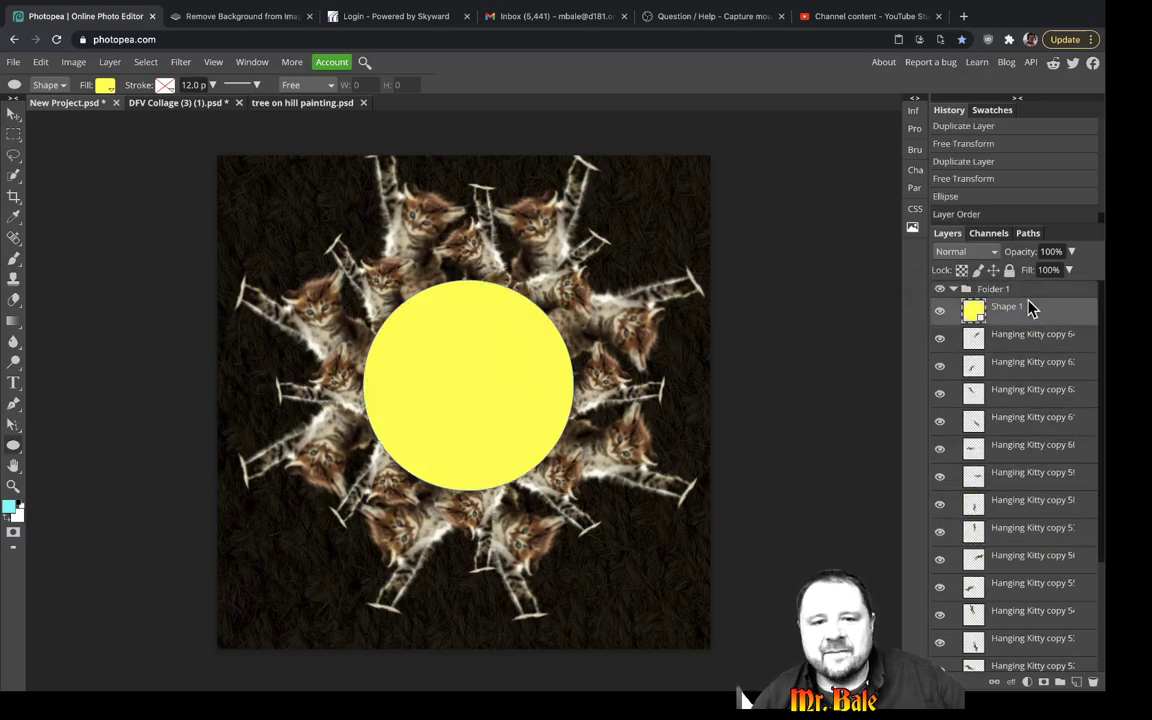
left_click(13, 113)
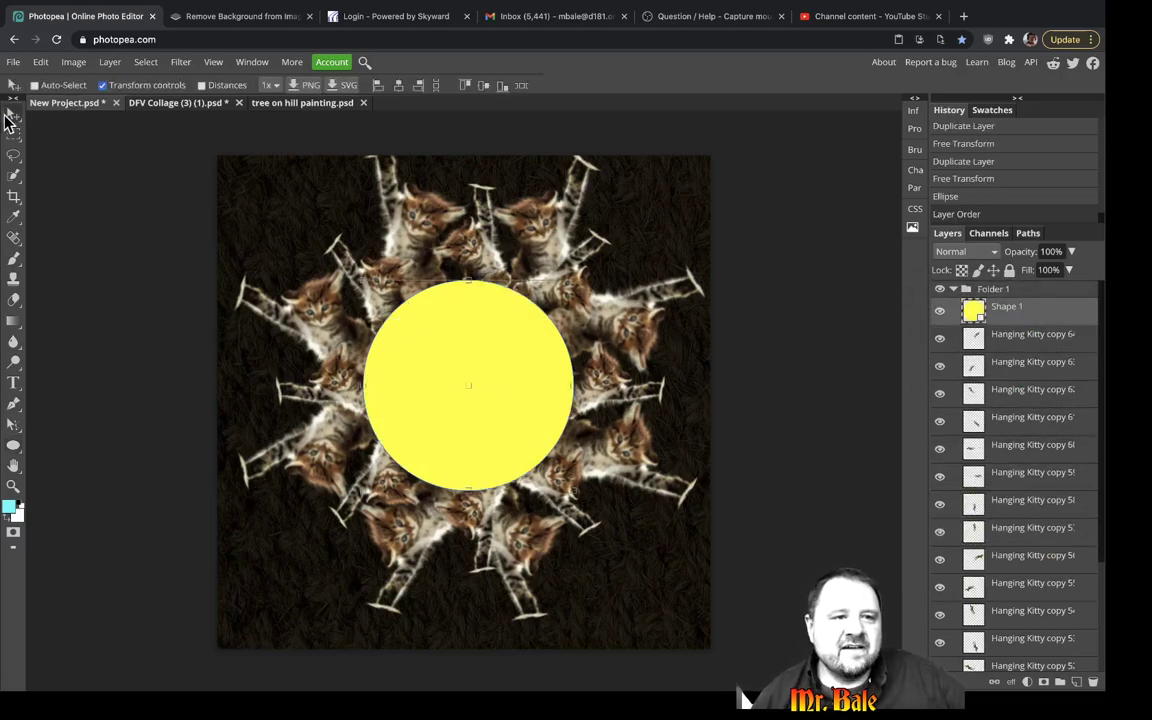
left_click_drag(494, 338, 495, 350)
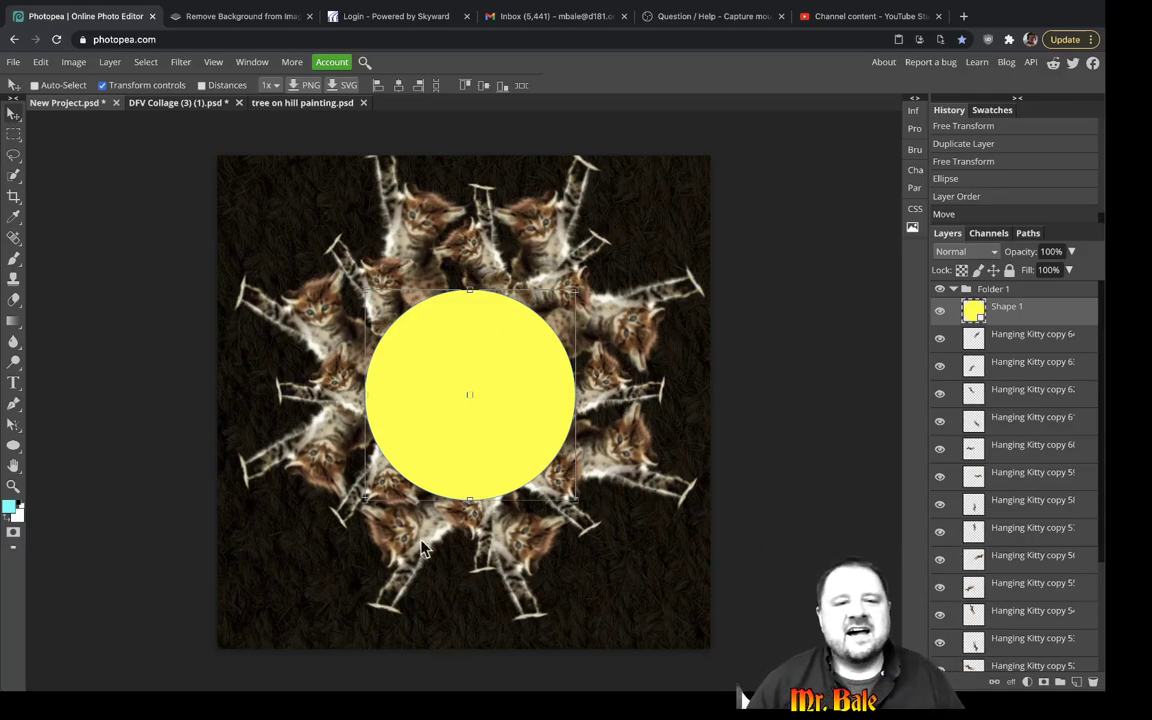
Take the circle's layer out of Folder 1, place it directly above the folder, and collapse the folder.
left_click(1020, 336)
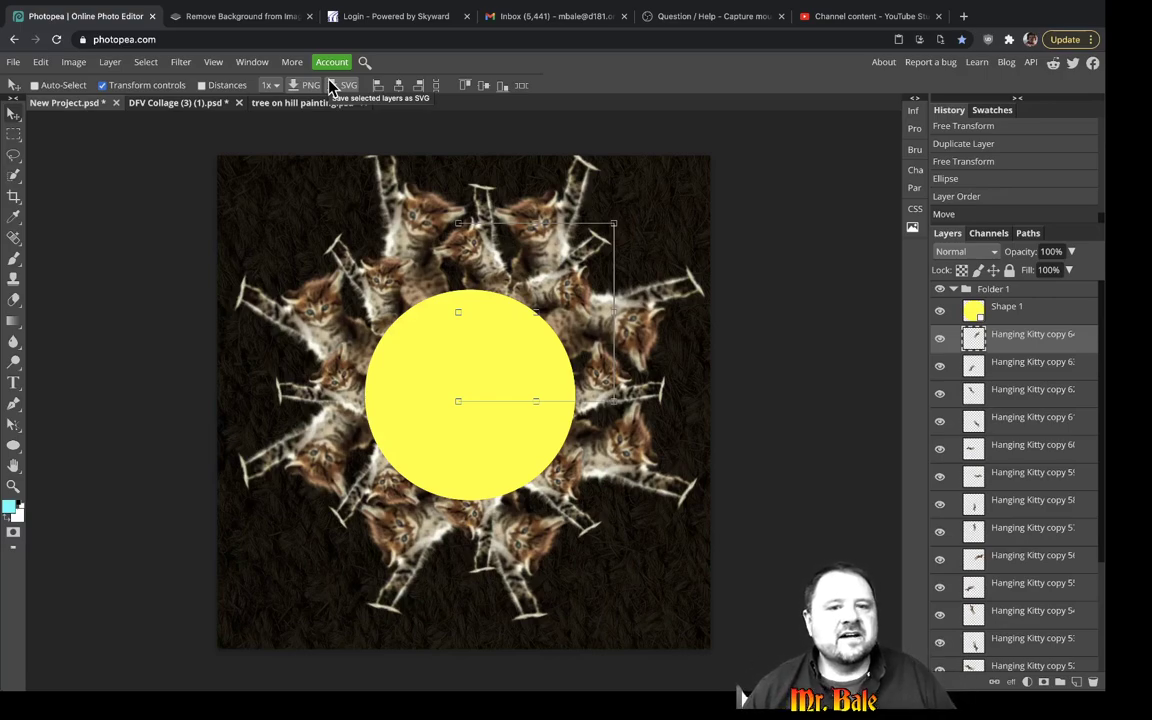
left_click(1022, 291)
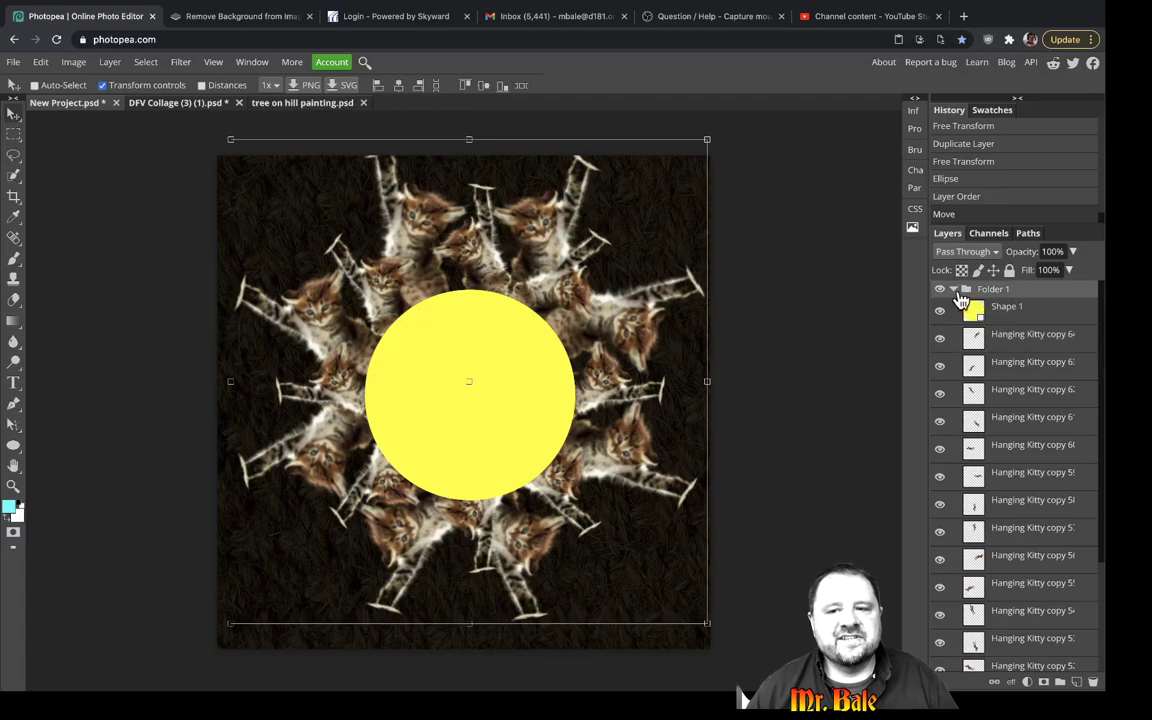
left_click(17, 258)
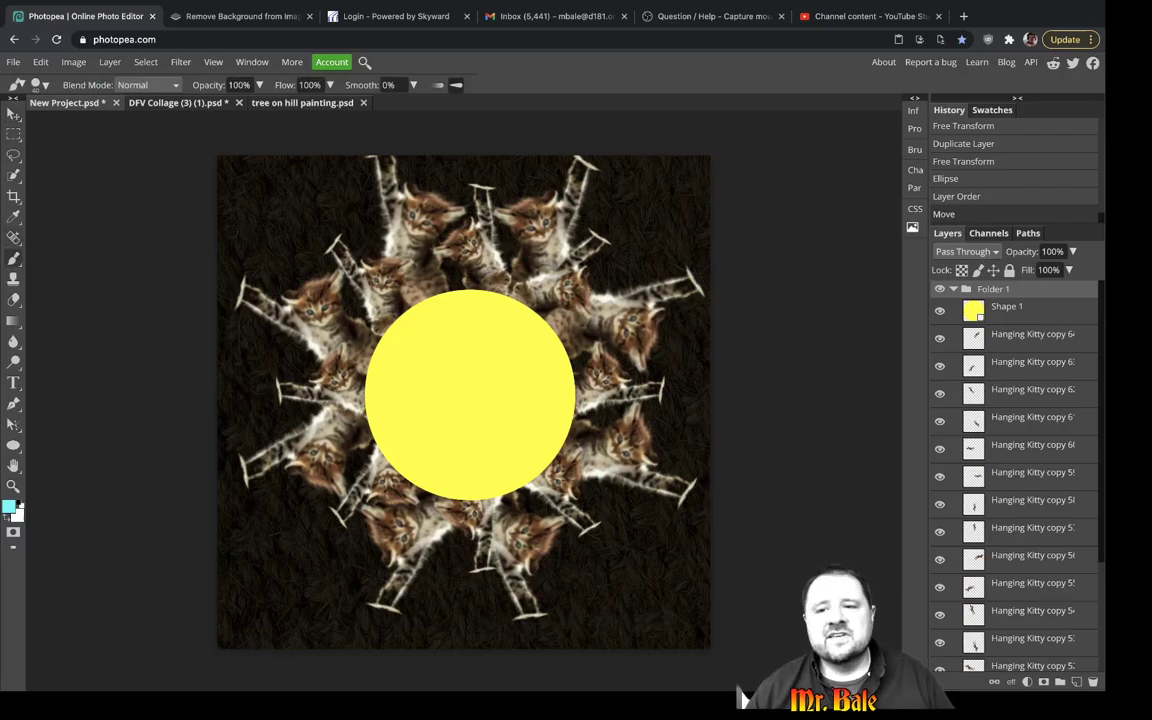
left_click_drag(1028, 314, 1022, 290)
left_click(955, 315)
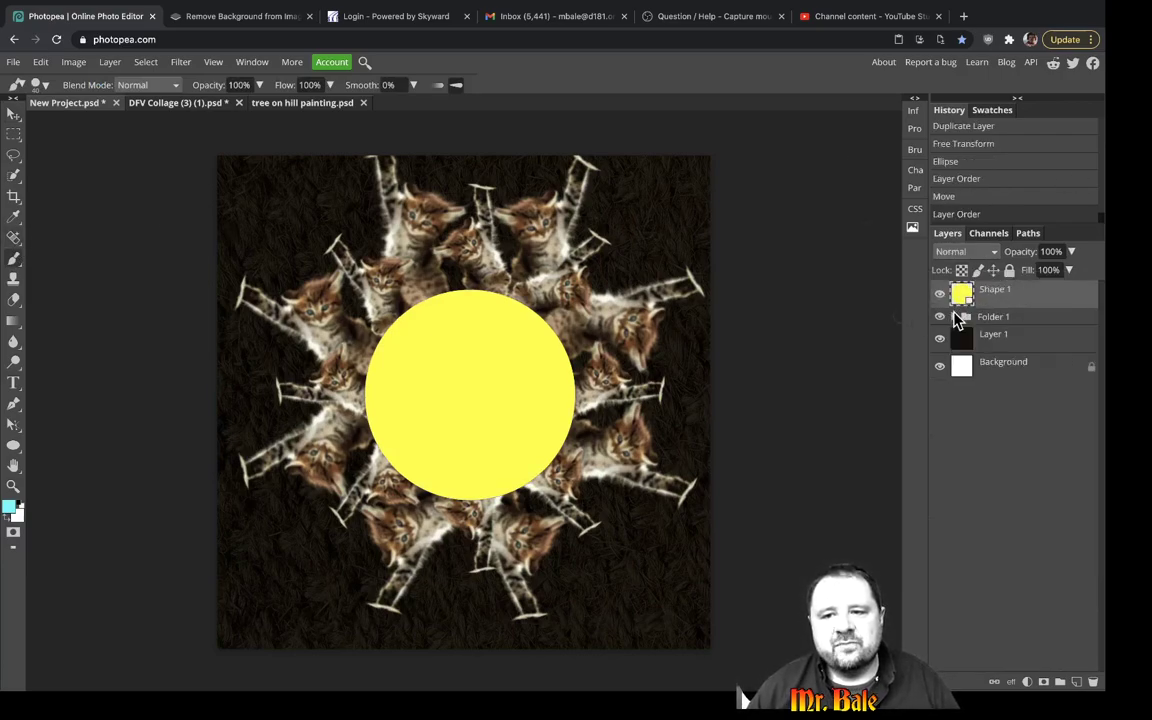
Move all of Folder 1's kittens together slightly down so they surround the yellow circle evenly.
left_click(1011, 318)
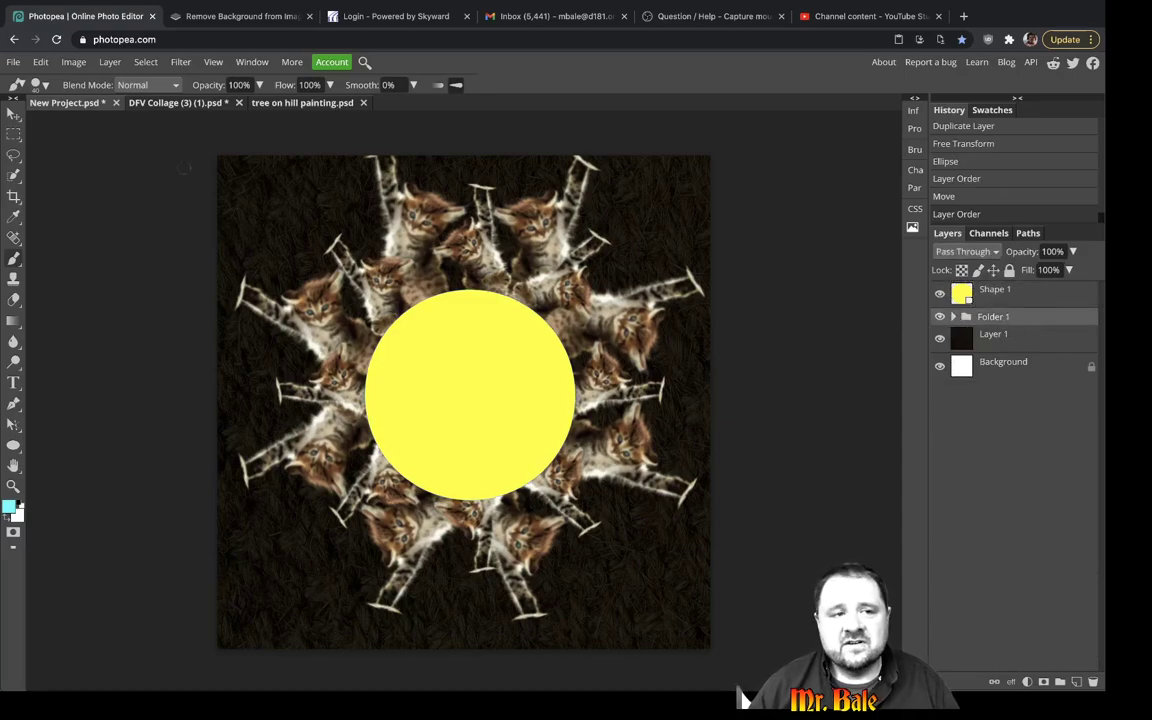
left_click(15, 115)
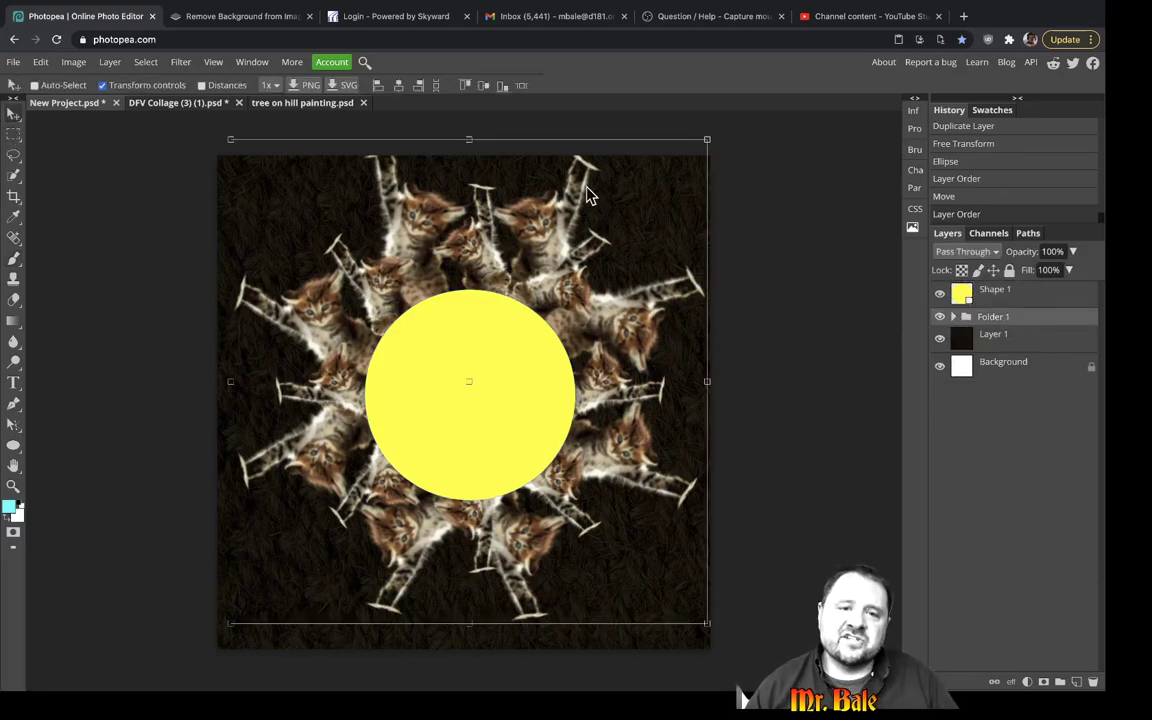
mouse_move(540, 268)
left_mouse_down()
mouse_move(610, 328)
mouse_move(472, 243)
mouse_move(574, 323)
mouse_move(548, 240)
mouse_move(527, 257)
mouse_move(538, 283)
left_mouse_up()
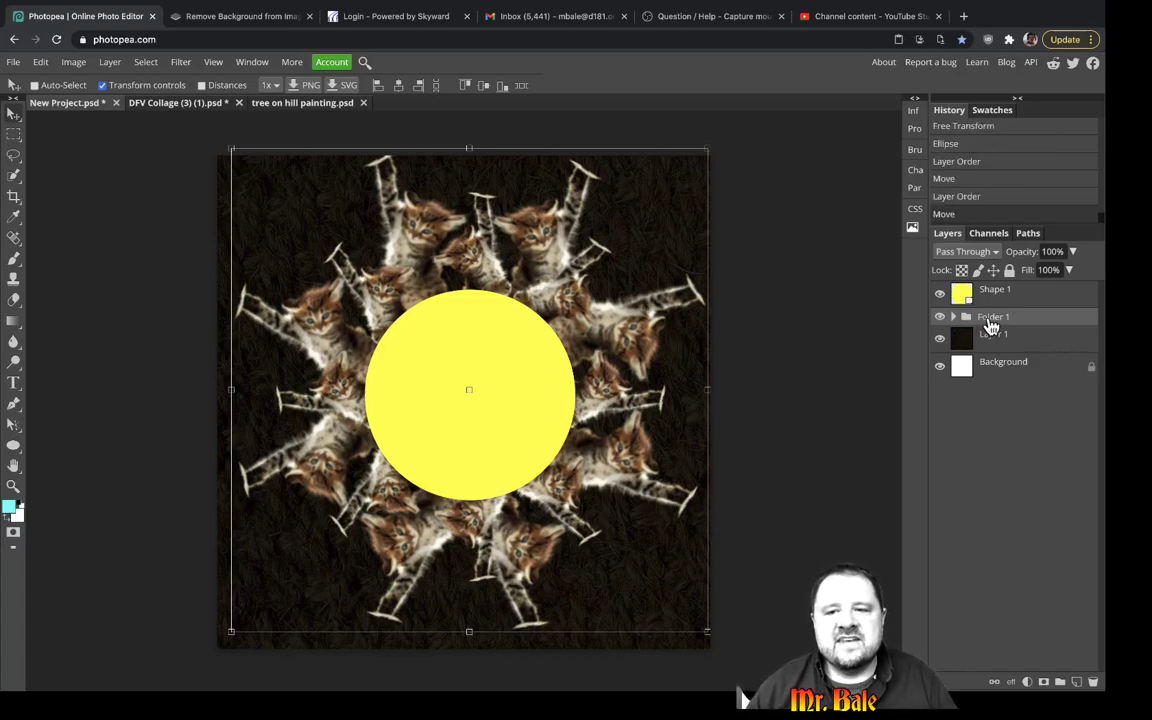
Rename Folder 1 to Cats, and hide and show the folder to check its contents.
double_click(991, 317)
type("Cat")
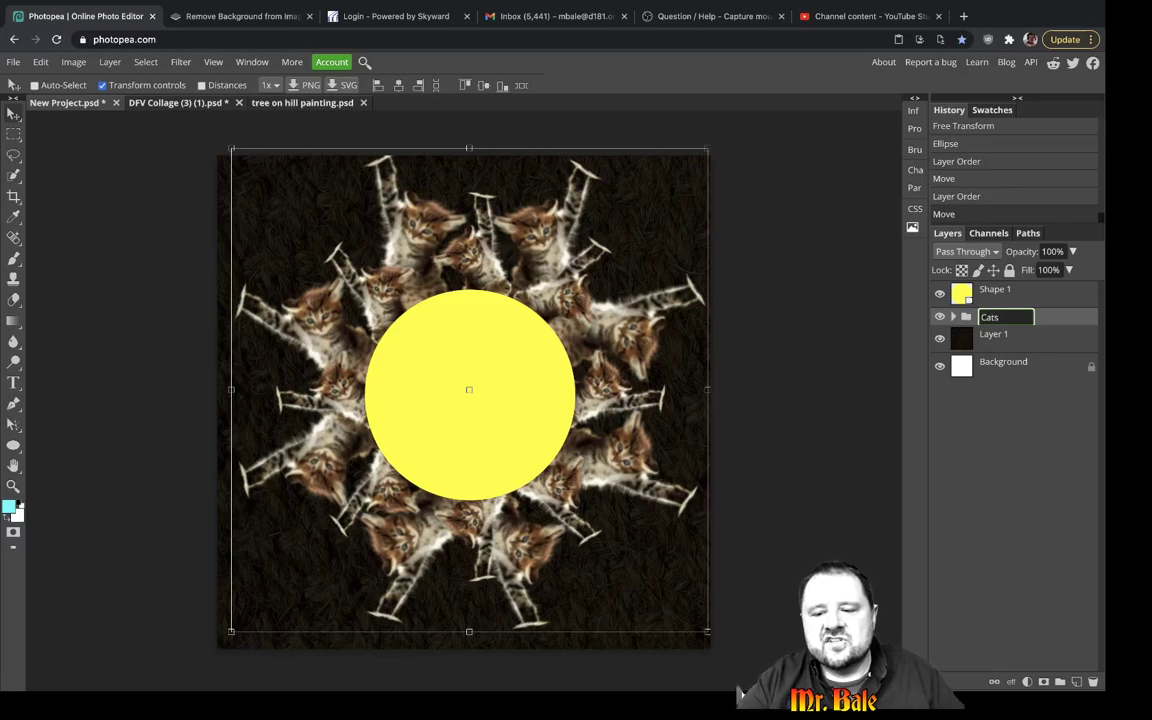
type("s")
key("Return")
left_click(939, 317)
left_click(939, 317)
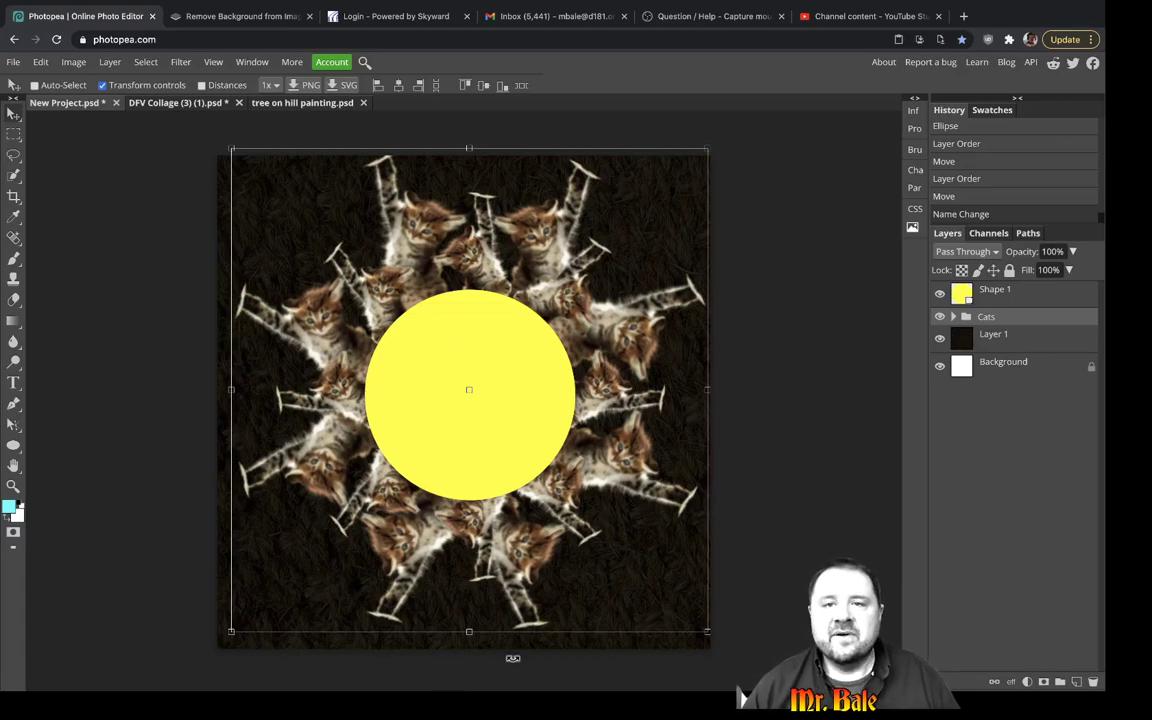
mouse_move(526, 670)
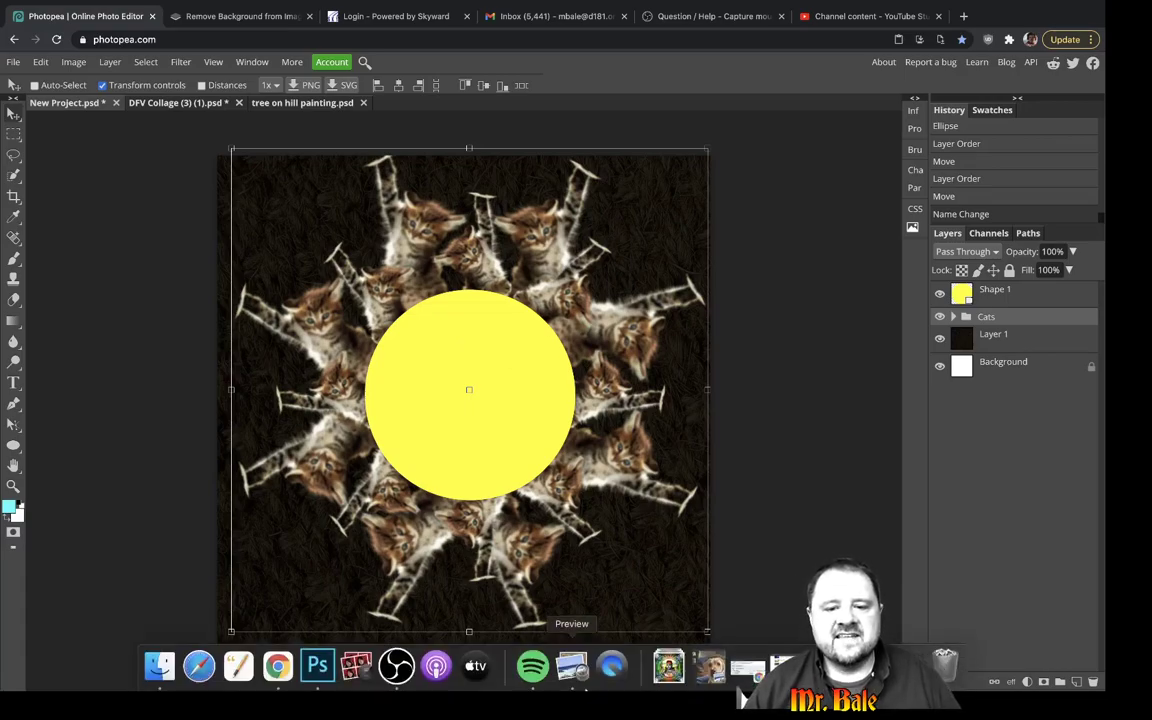
left_click(400, 670)
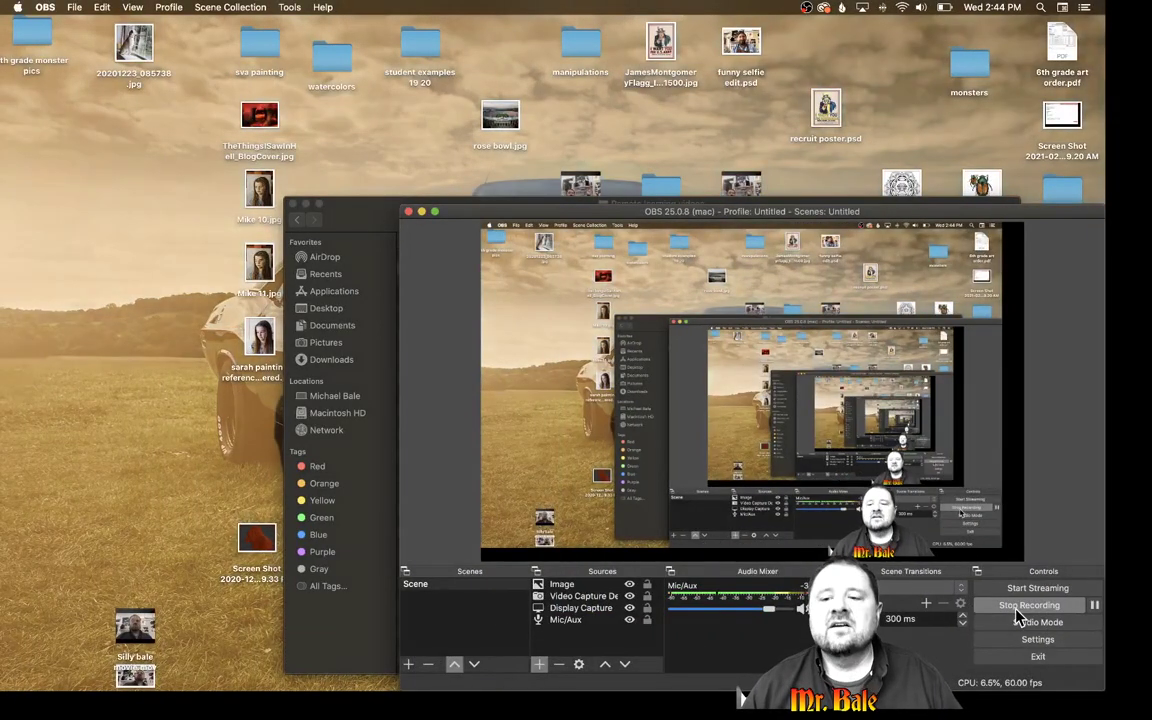